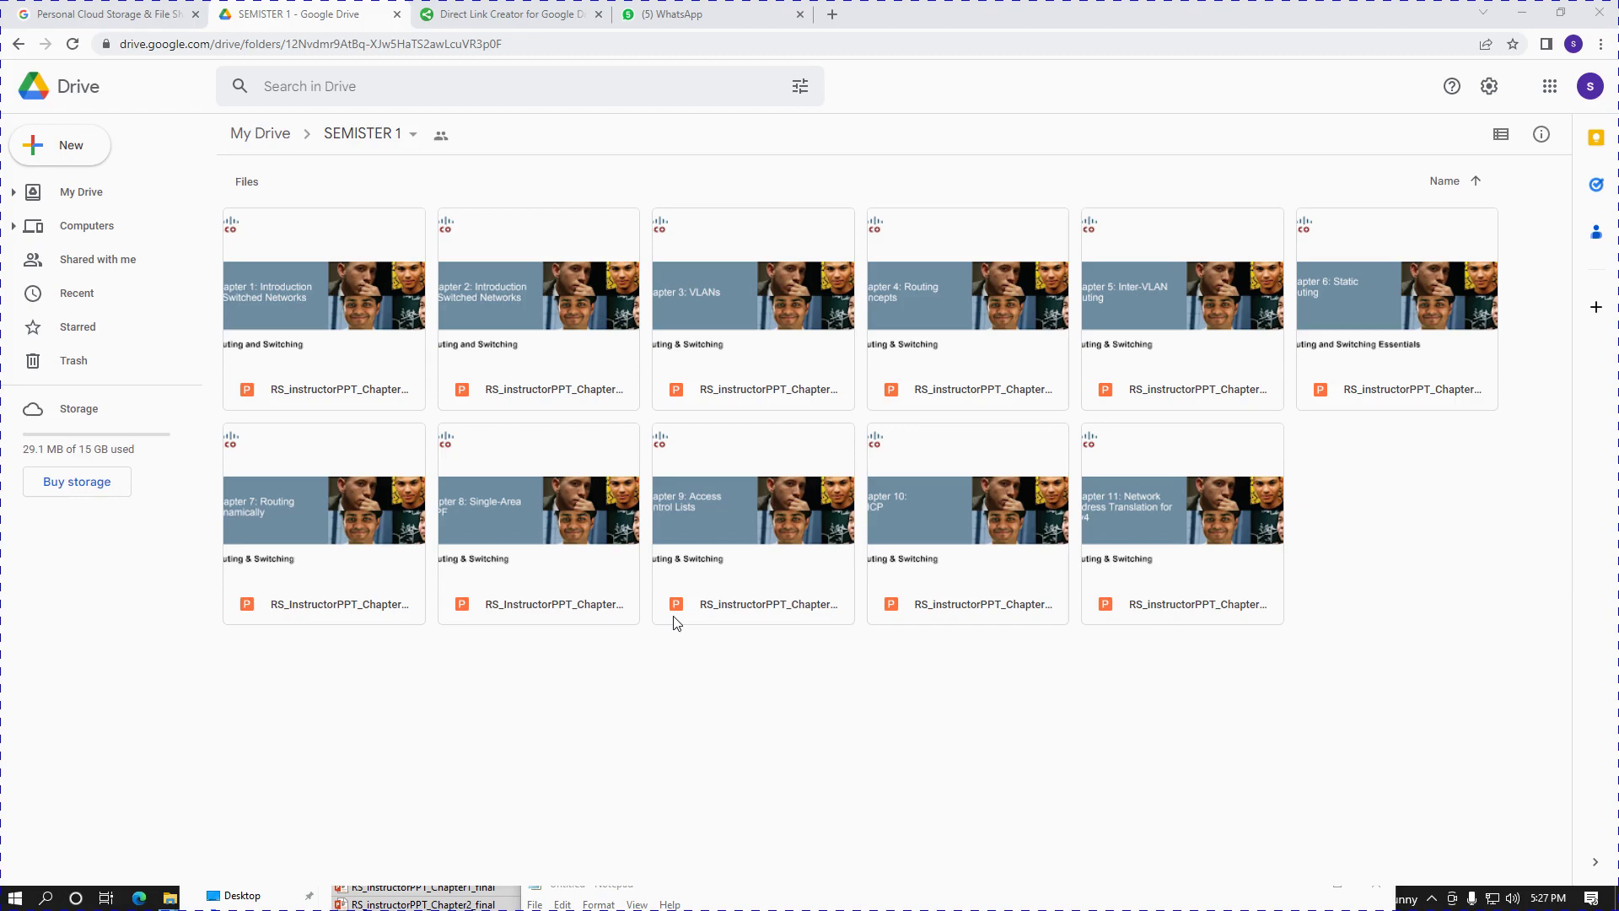
# - Open the DEMO3 chat in WhatsApp and download a chapter PPTX from its docs.google.com link
pyautogui.click(679, 15)
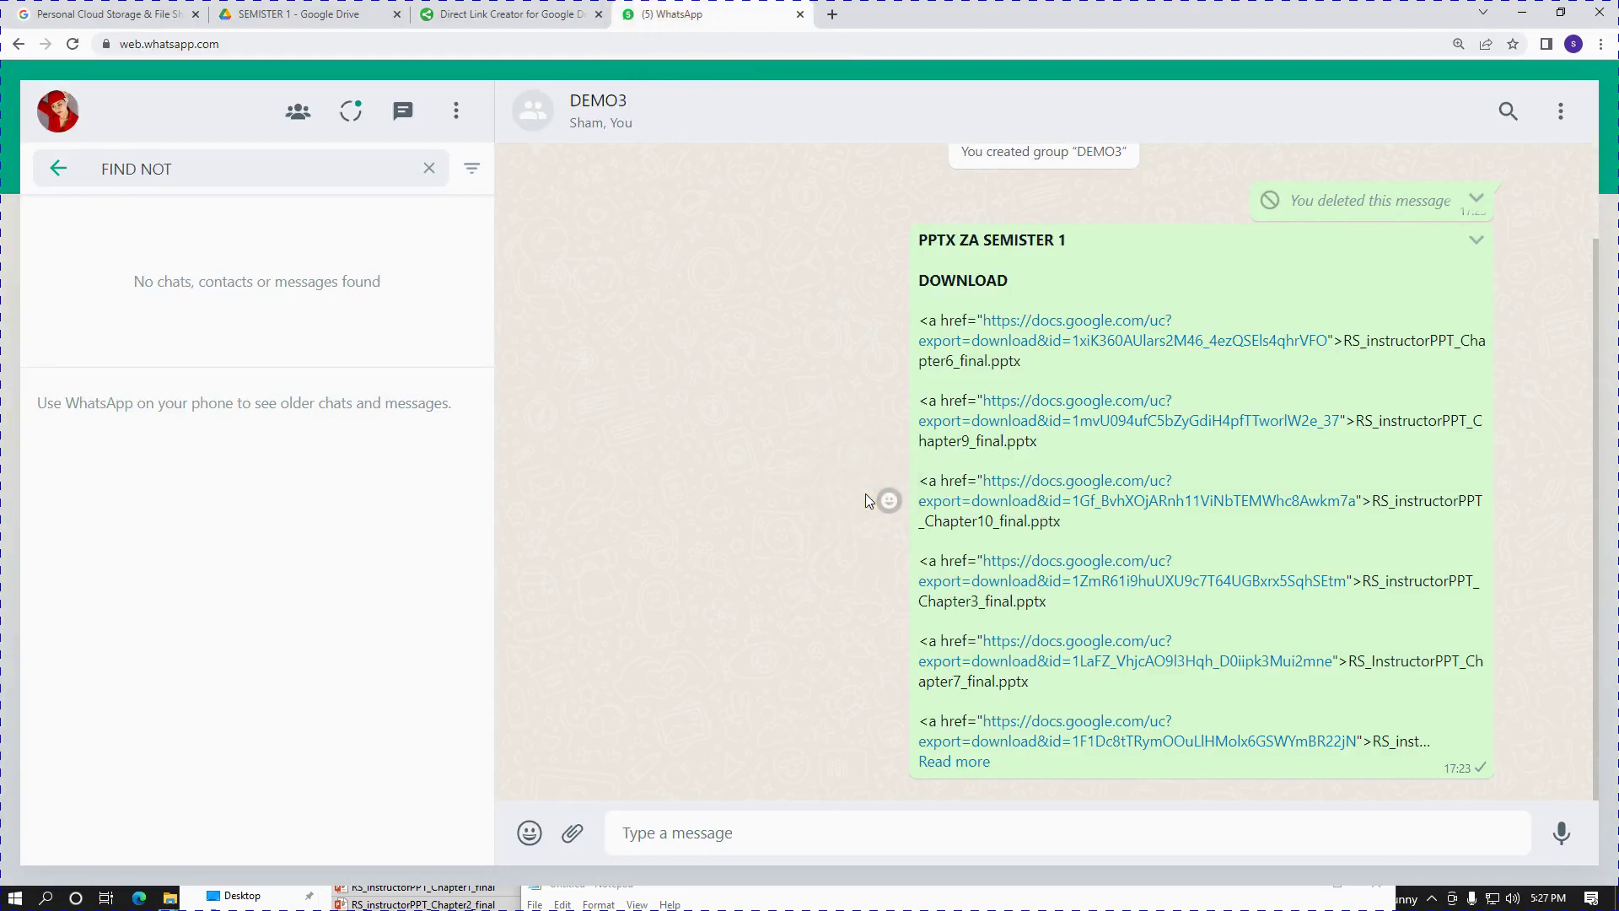
pyautogui.click(865, 494)
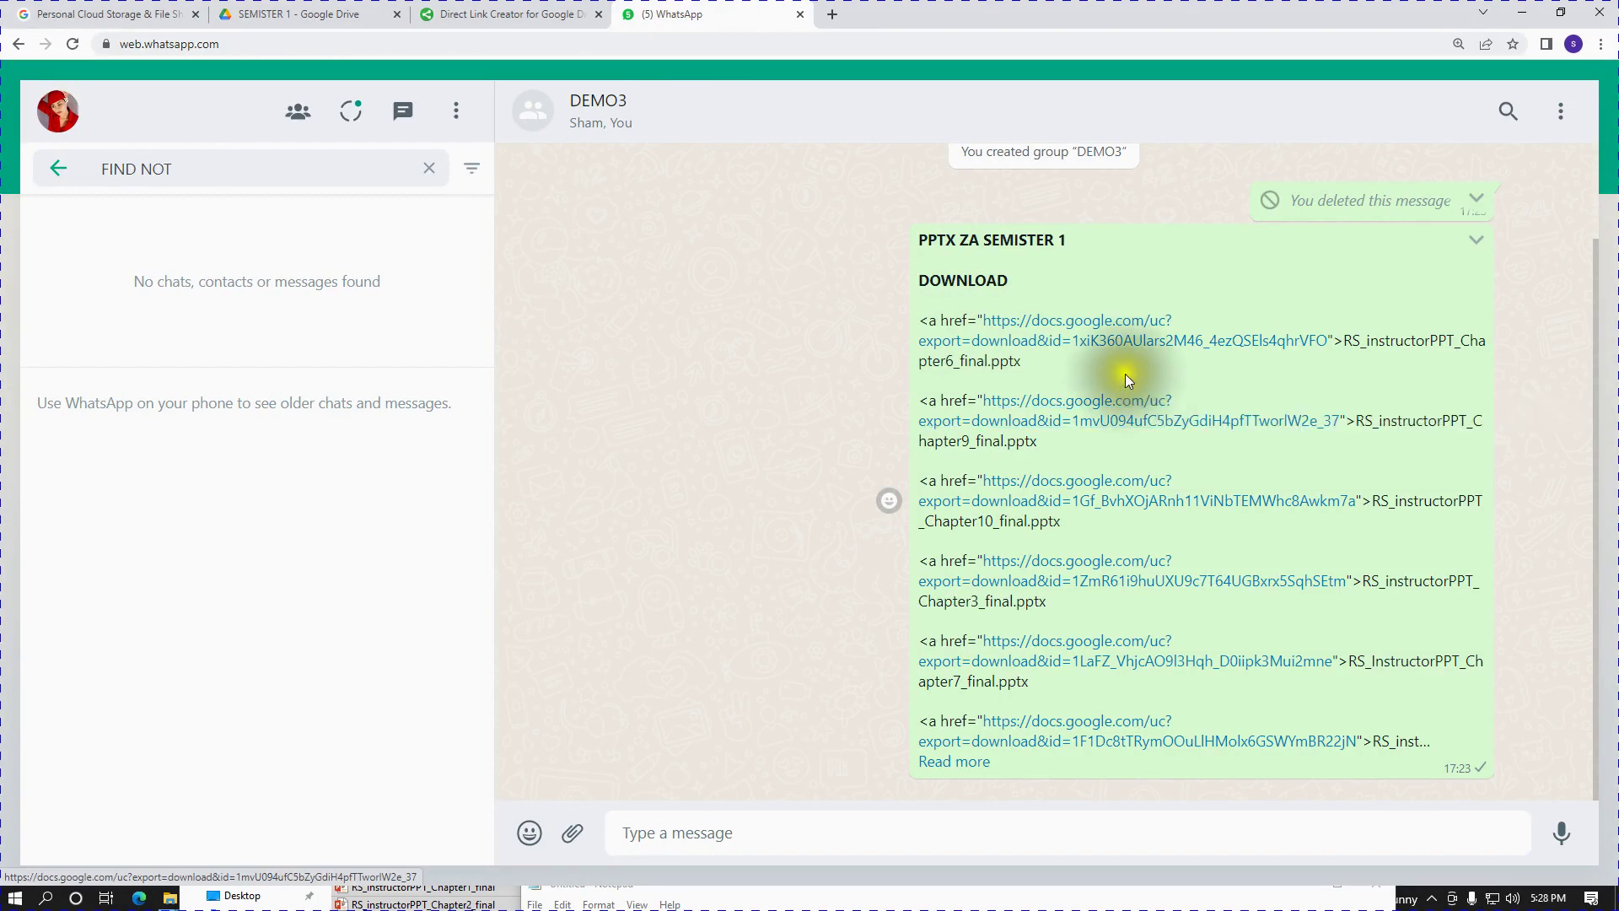
pyautogui.click(1099, 347)
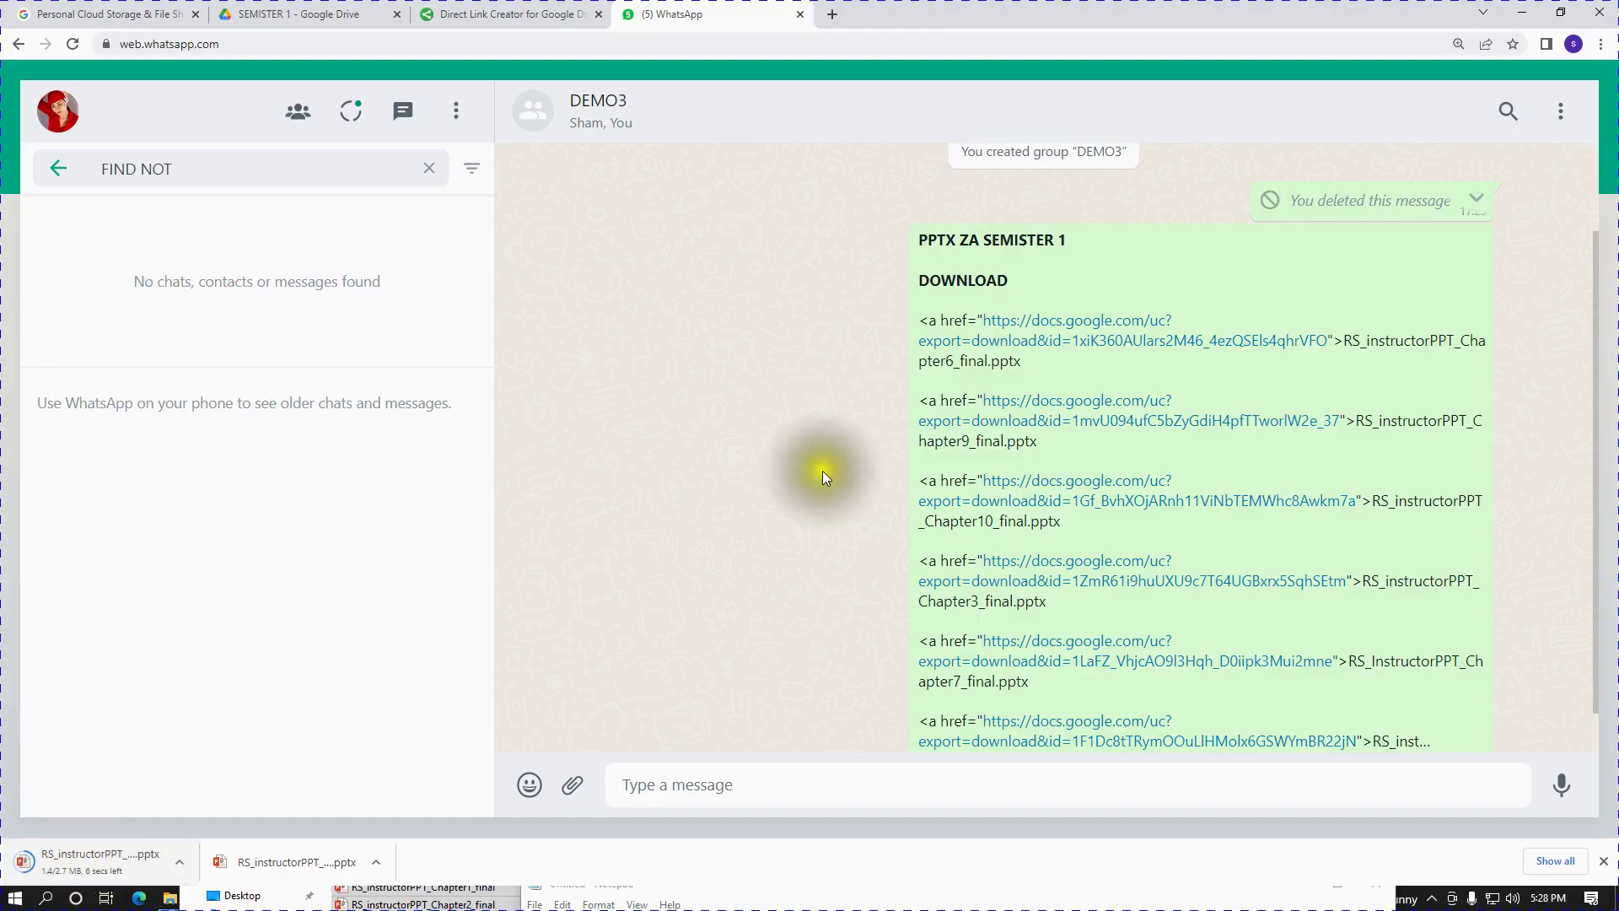
# - Check RS_instructorPPT_Chapter6_final.pptx against the SEMISTER 1 Drive folder, then start a Google search
pyautogui.click(1349, 345)
pyautogui.moveTo(1350, 344); pyautogui.dragTo(1095, 375)
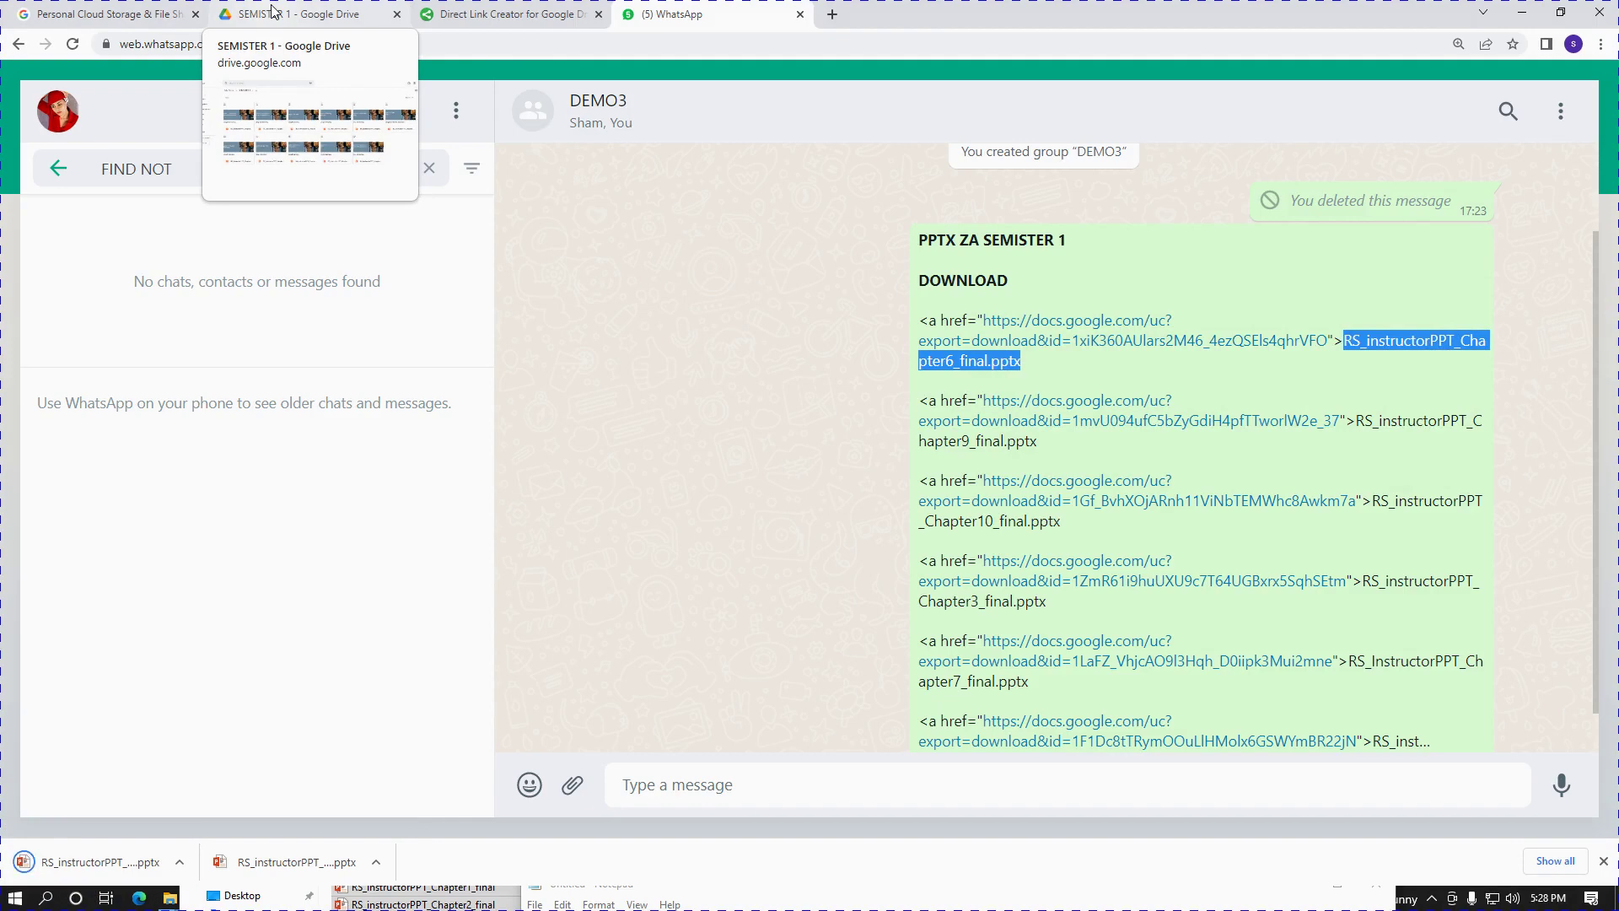
pyautogui.click(557, 400)
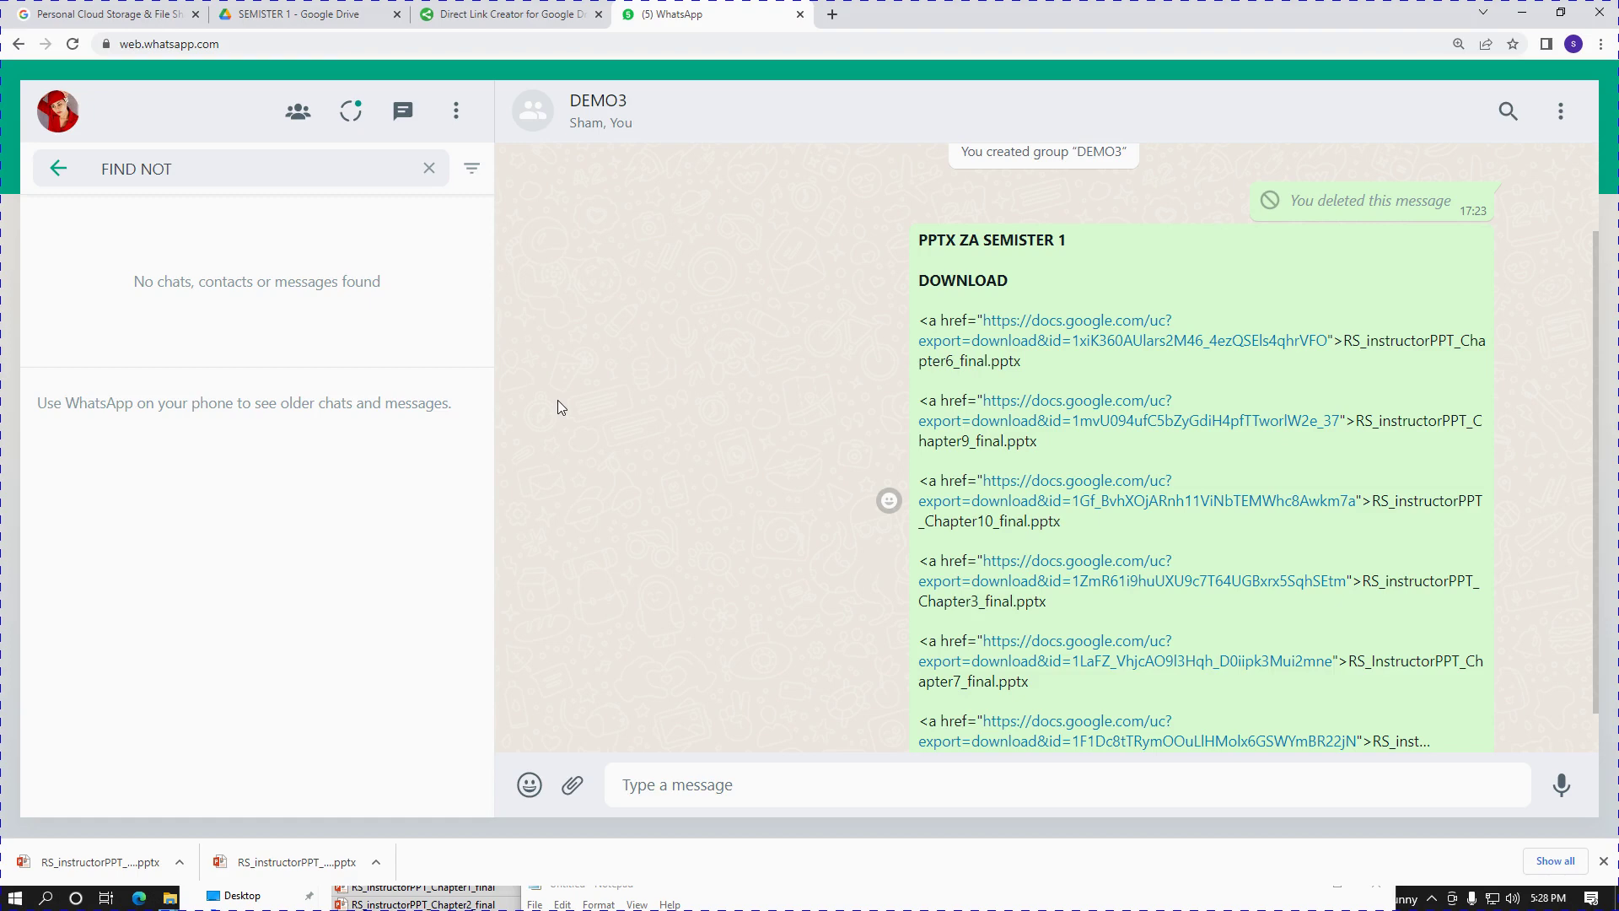
pyautogui.click(337, 15)
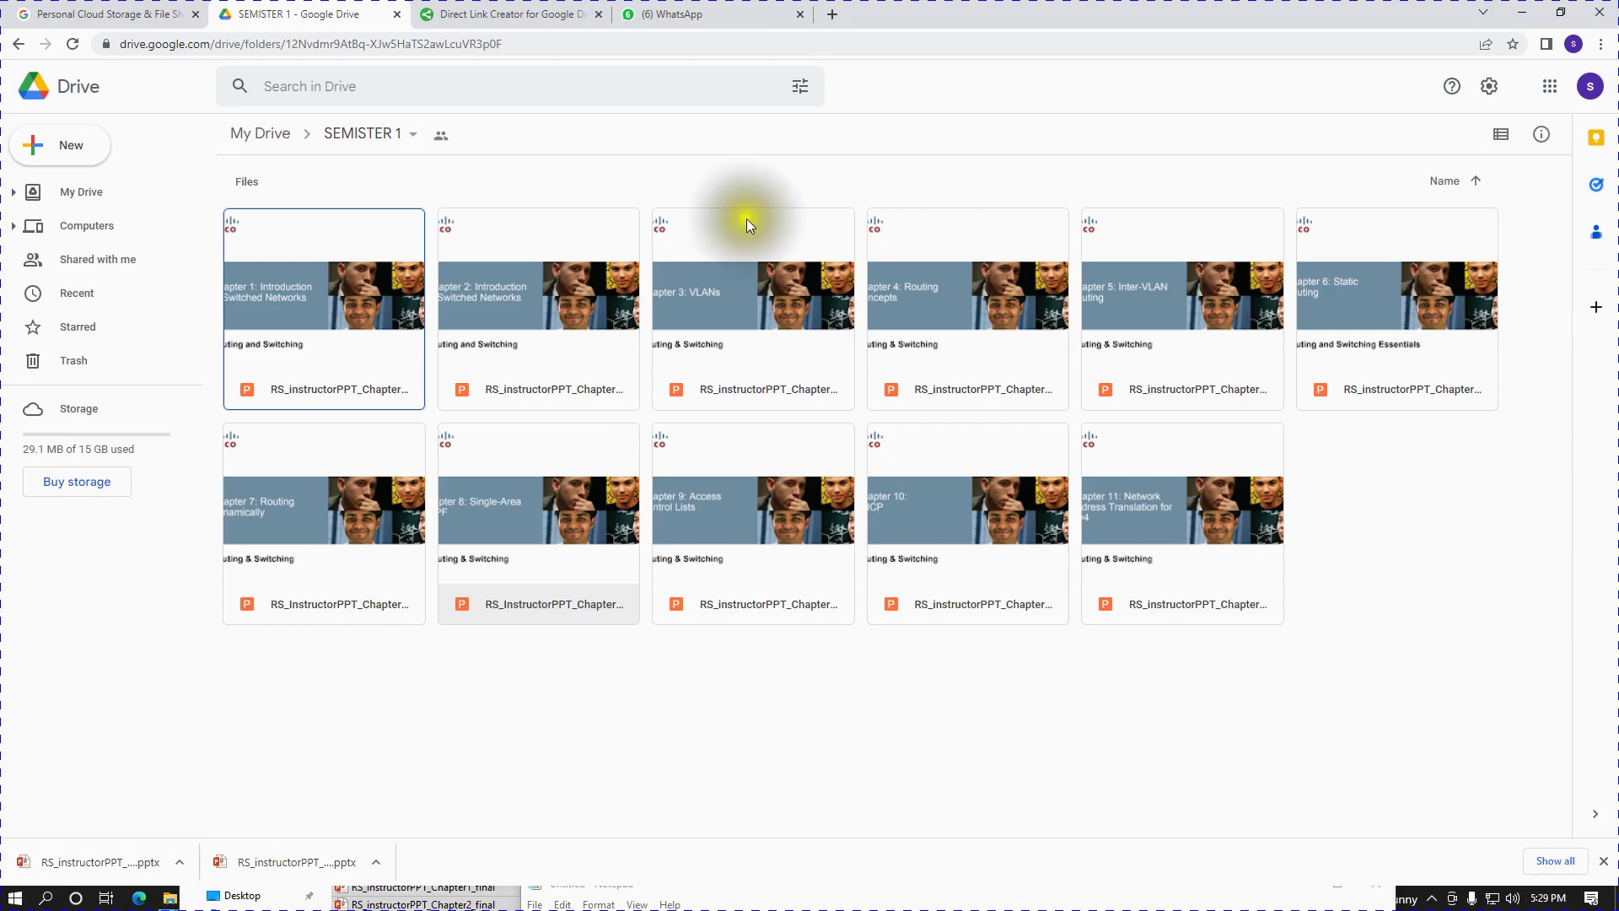
pyautogui.click(692, 13)
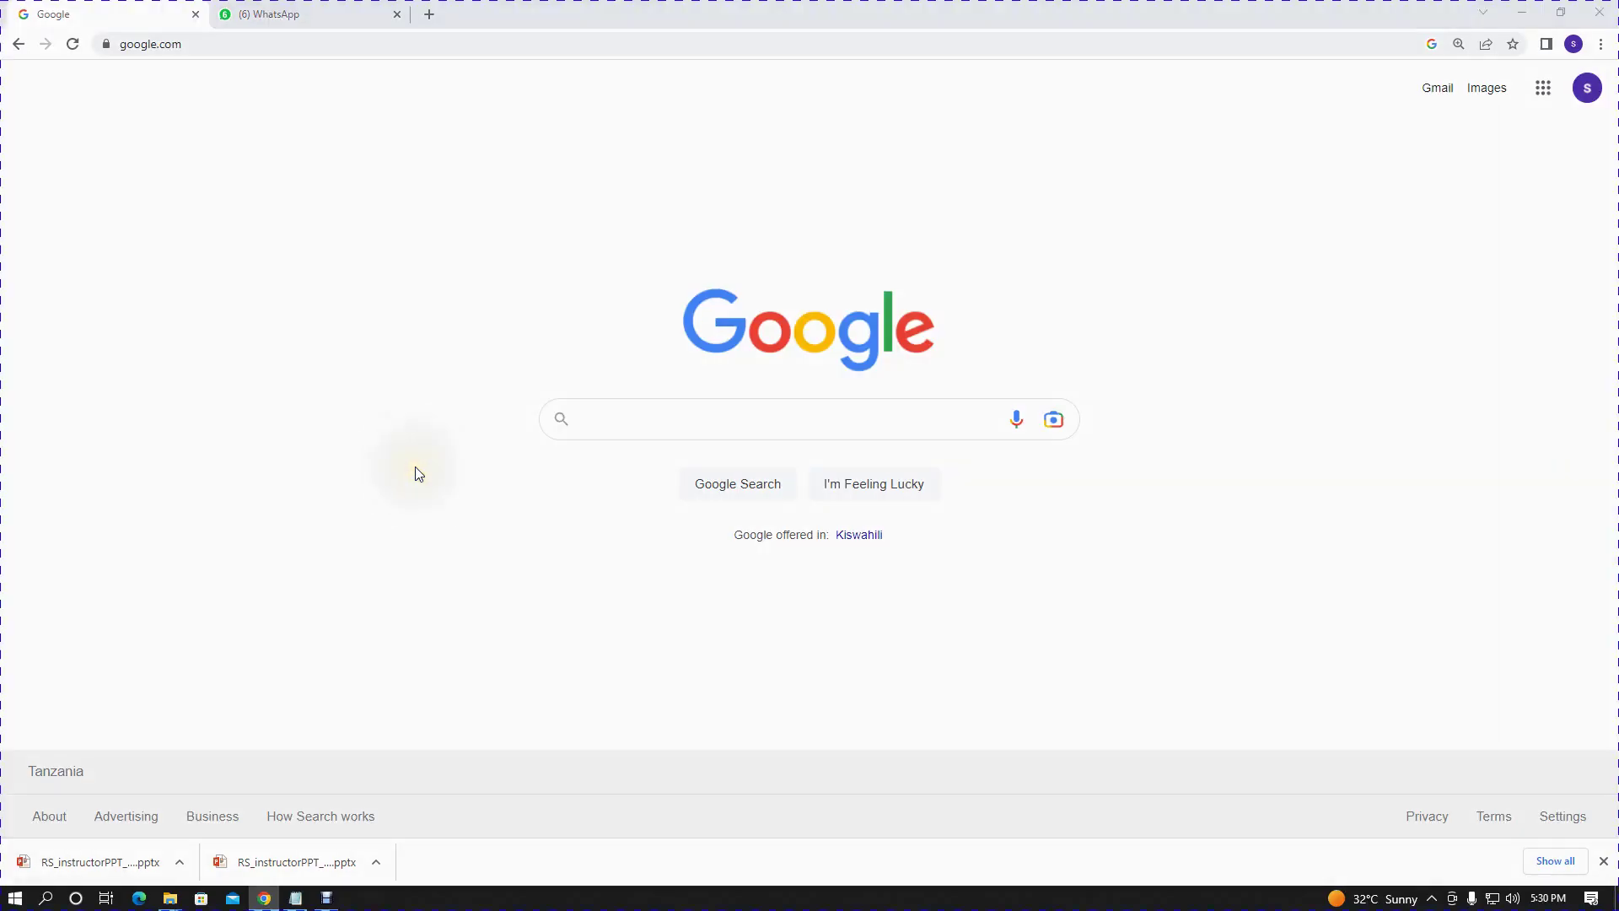
pyautogui.click(627, 424)
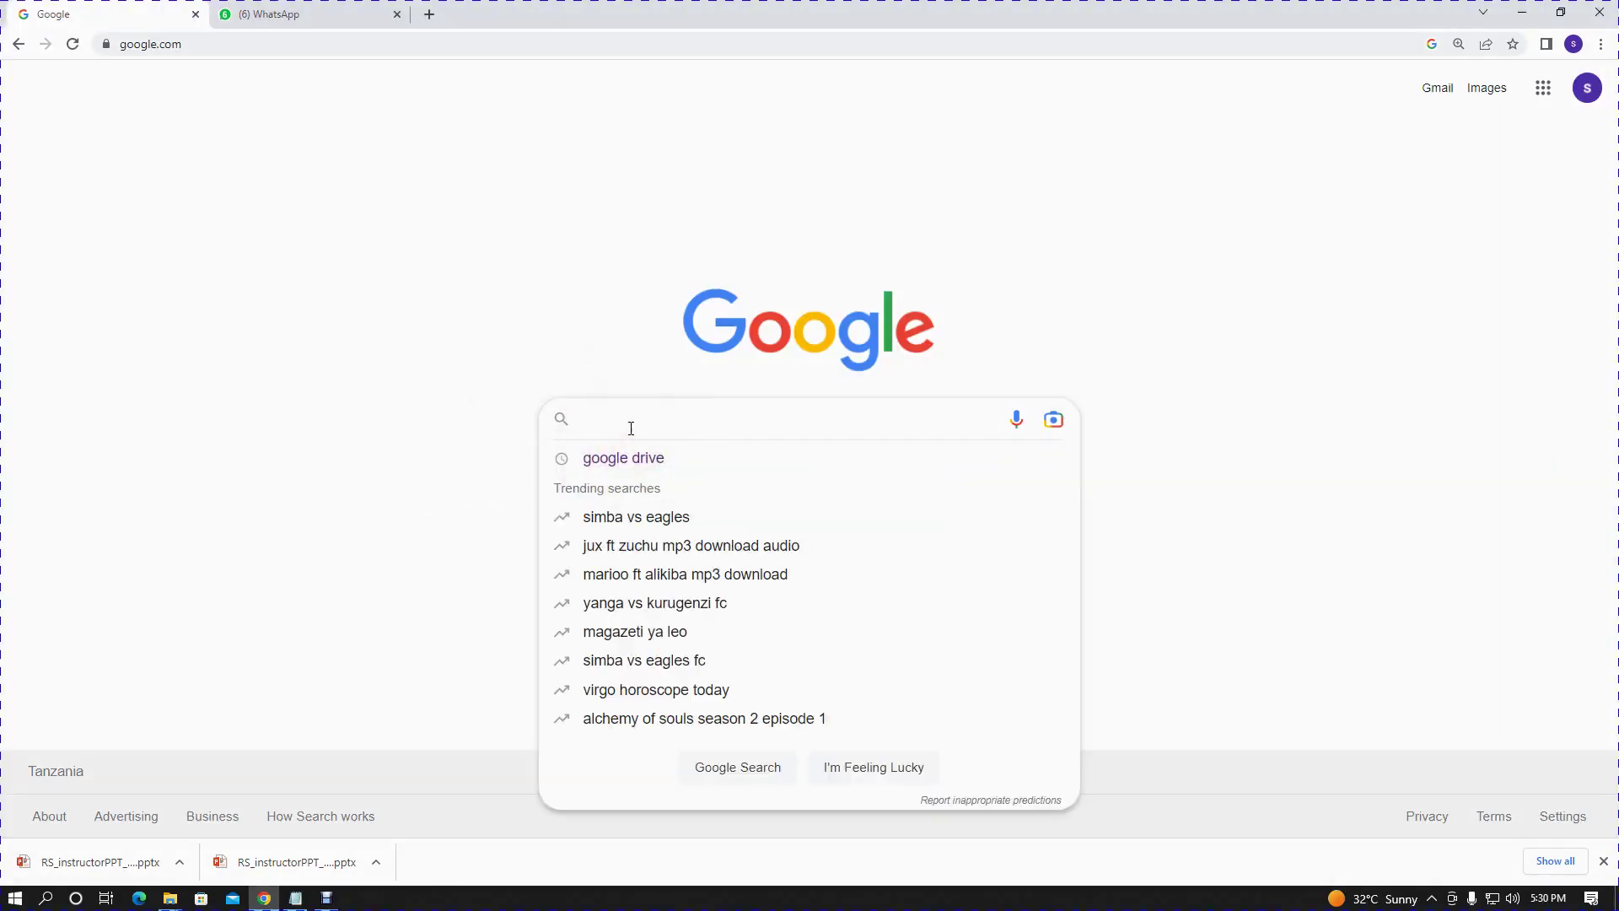
# - Search for google drive and load the Google Drive web app
pyautogui.click(650, 457)
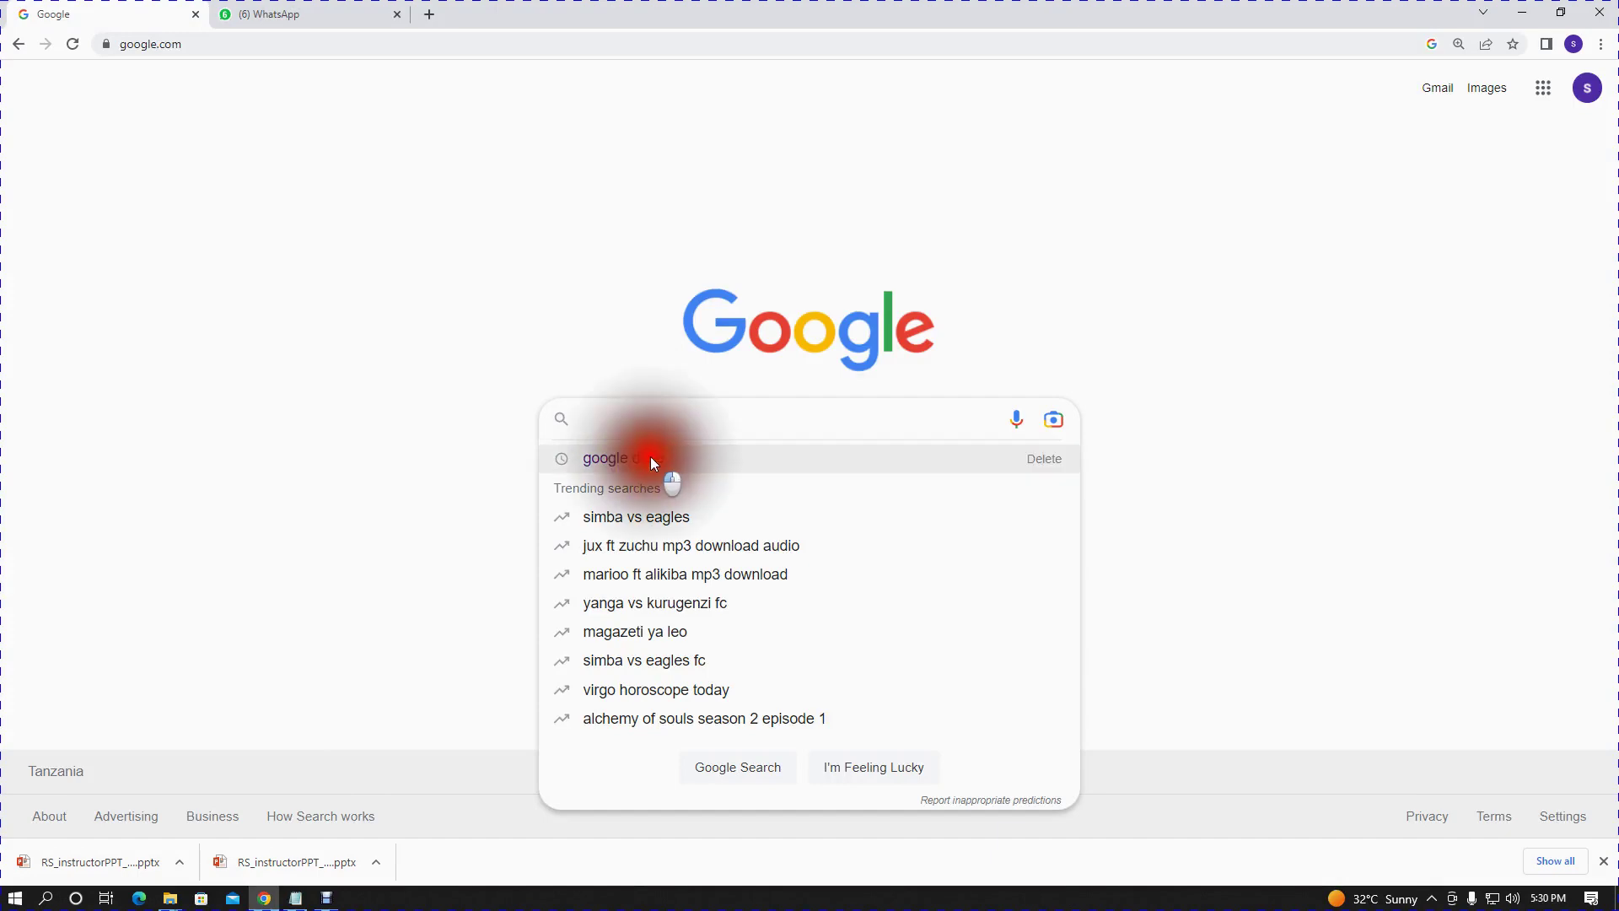
pyautogui.click(346, 264)
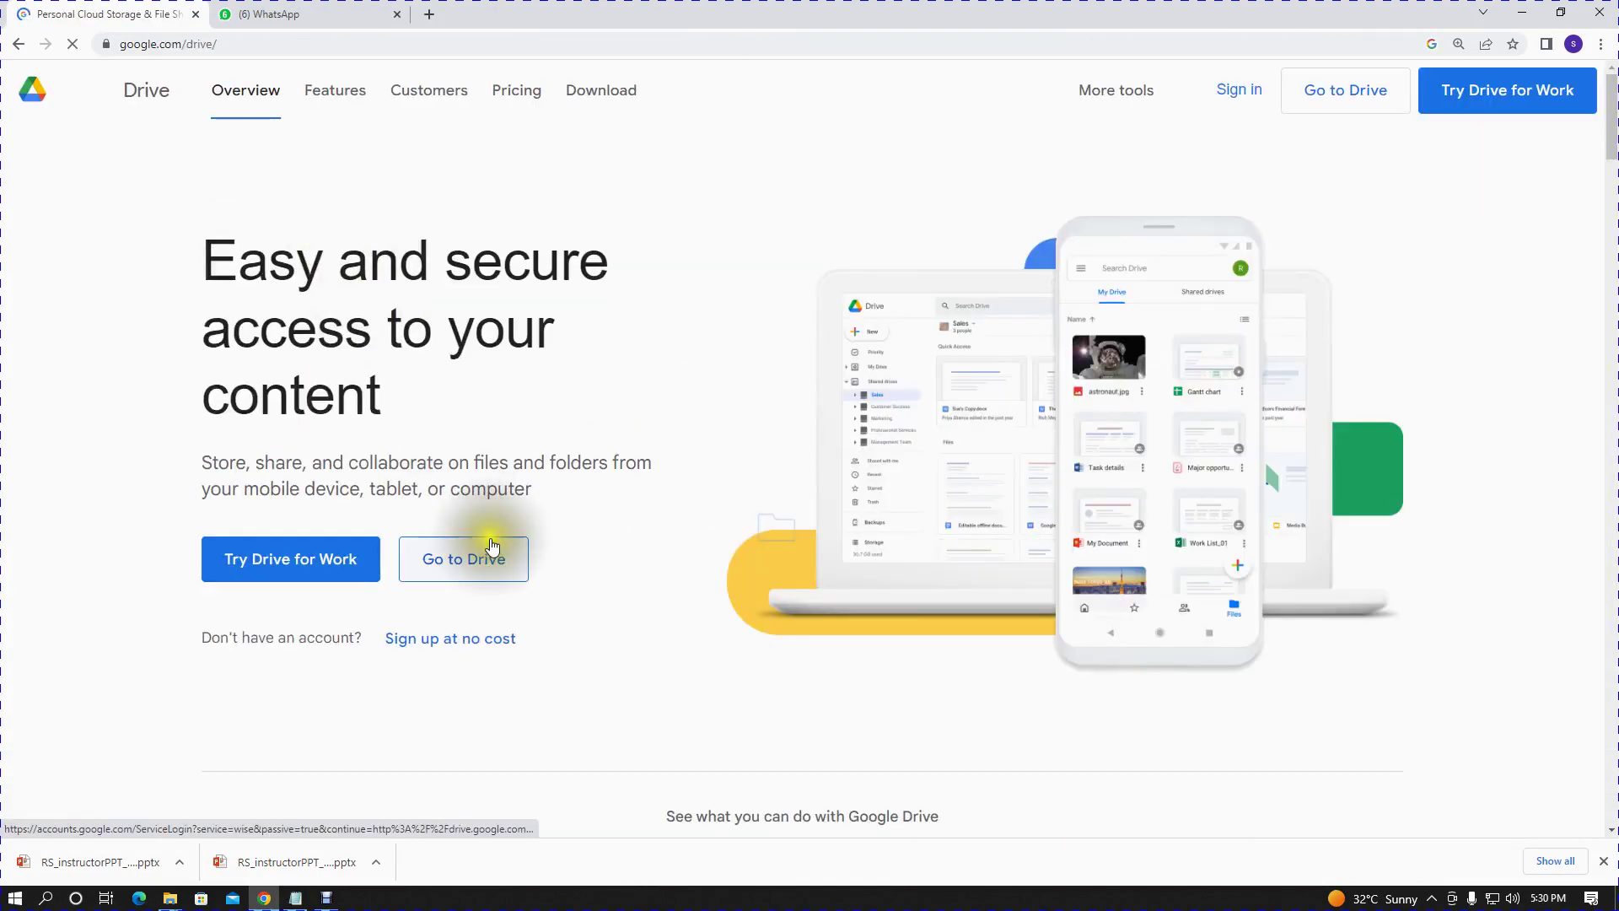
pyautogui.click(470, 581)
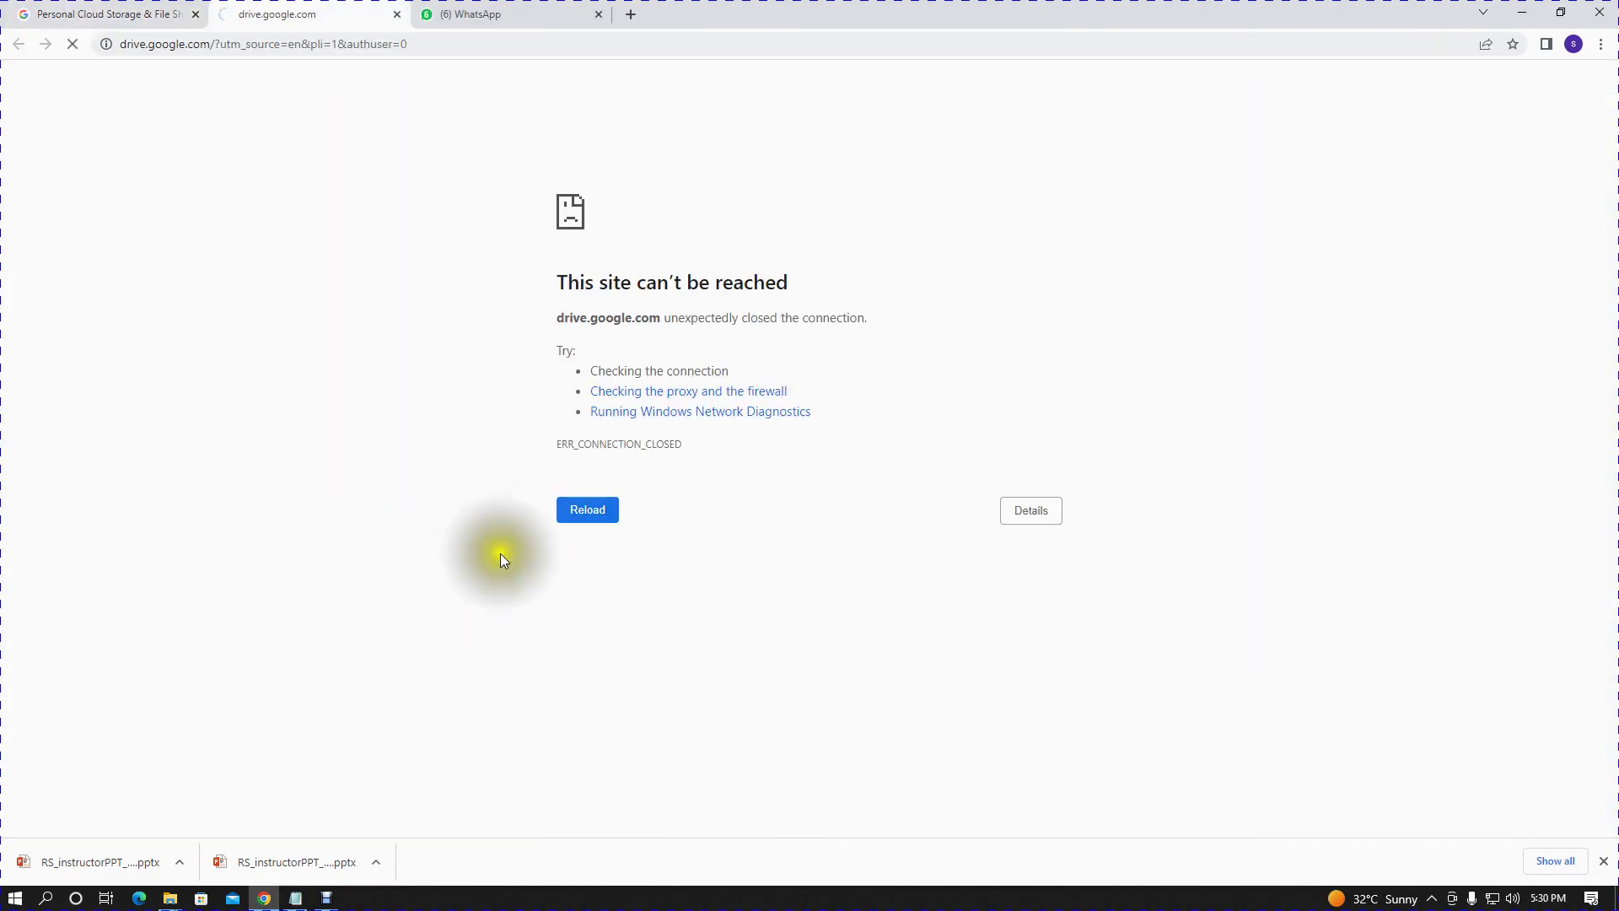
pyautogui.click(563, 515)
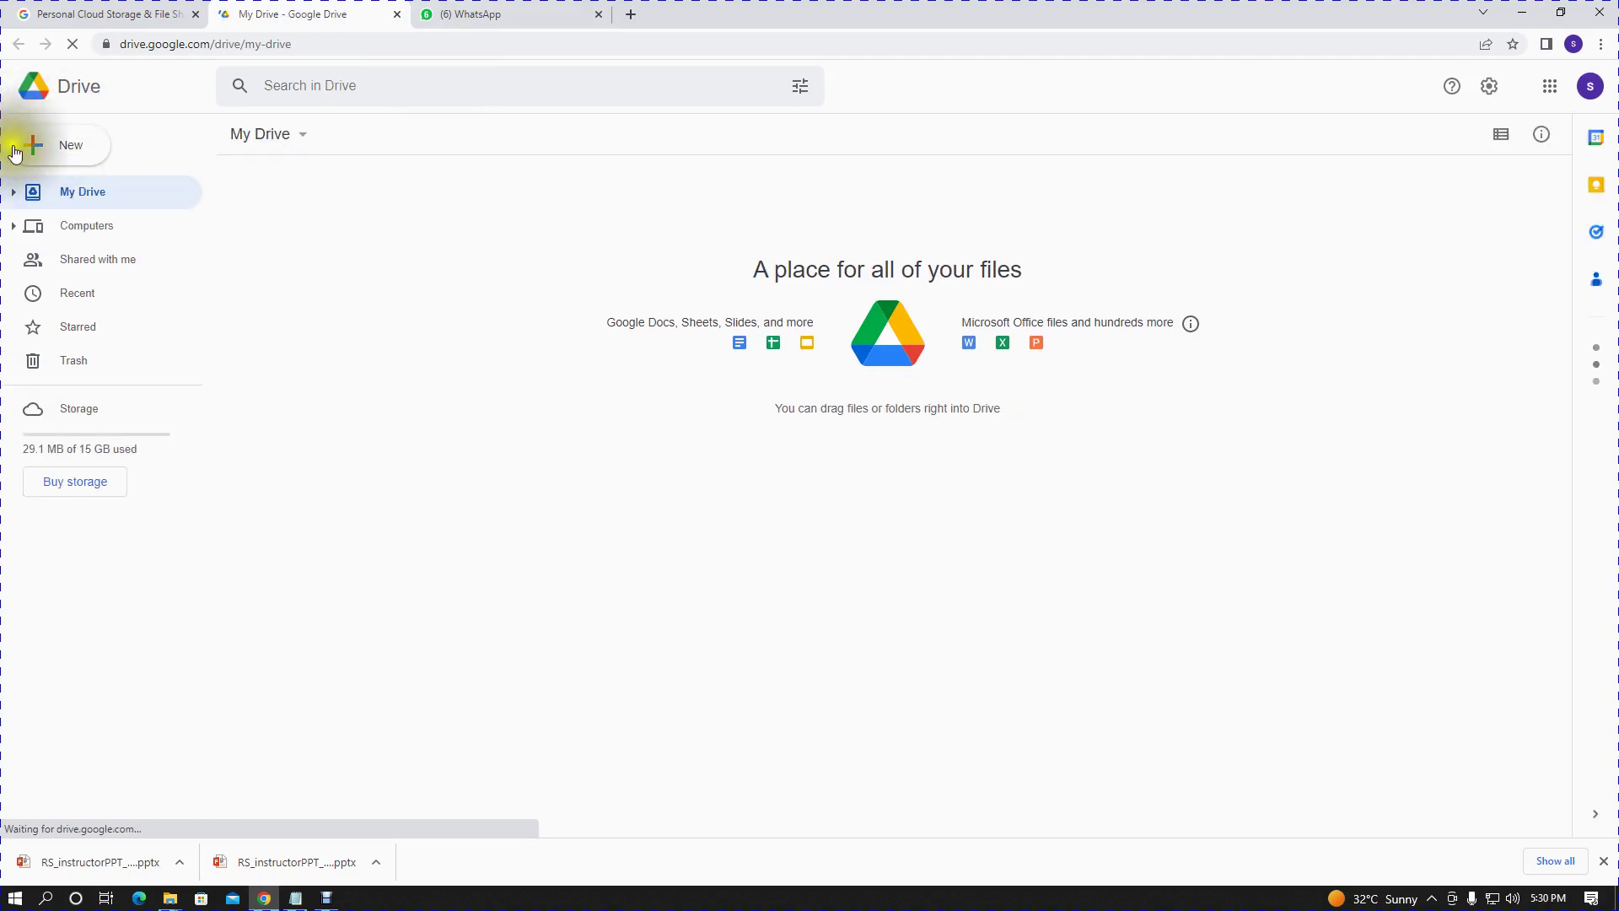
# - Create a new folder named NOTES in My Drive
pyautogui.click(15, 152)
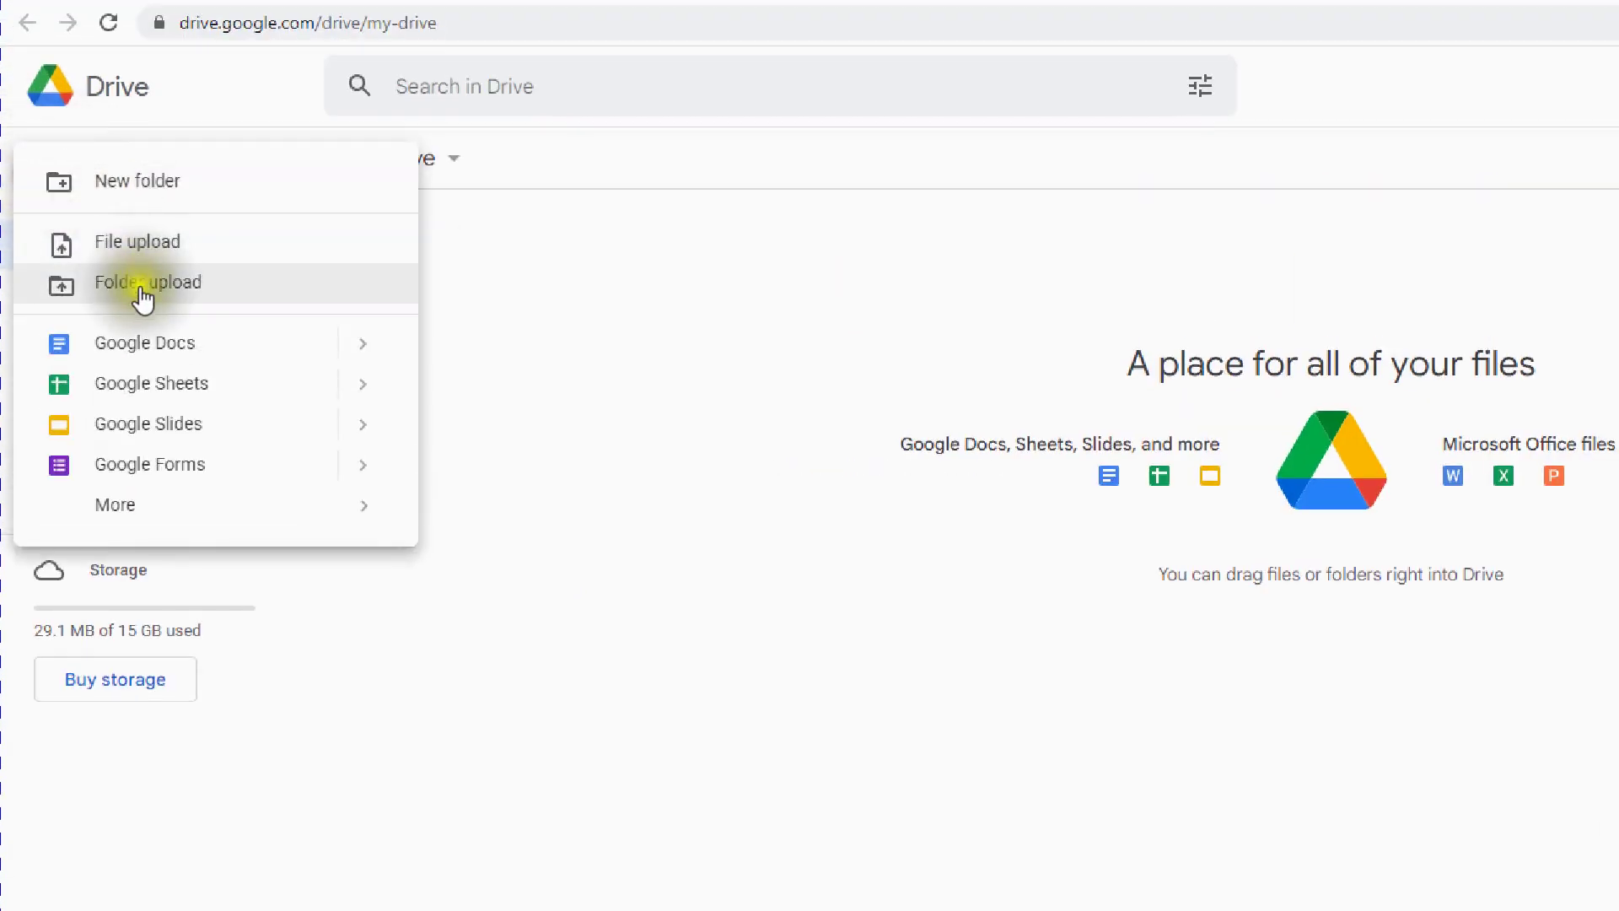
pyautogui.click(203, 204)
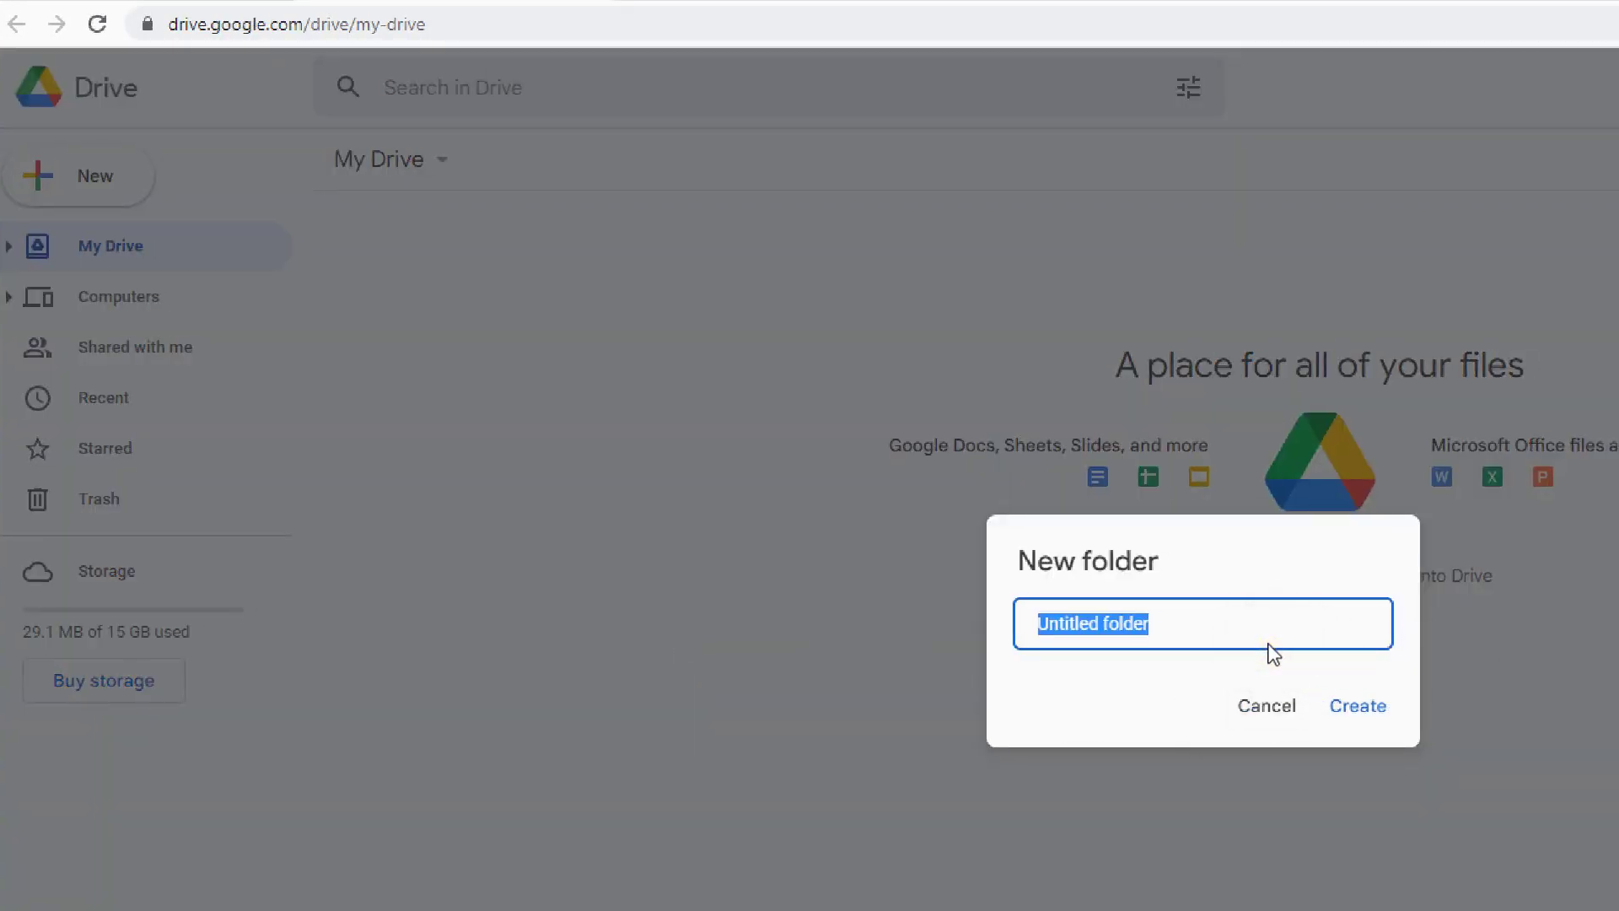
pyautogui.write('NOTES')
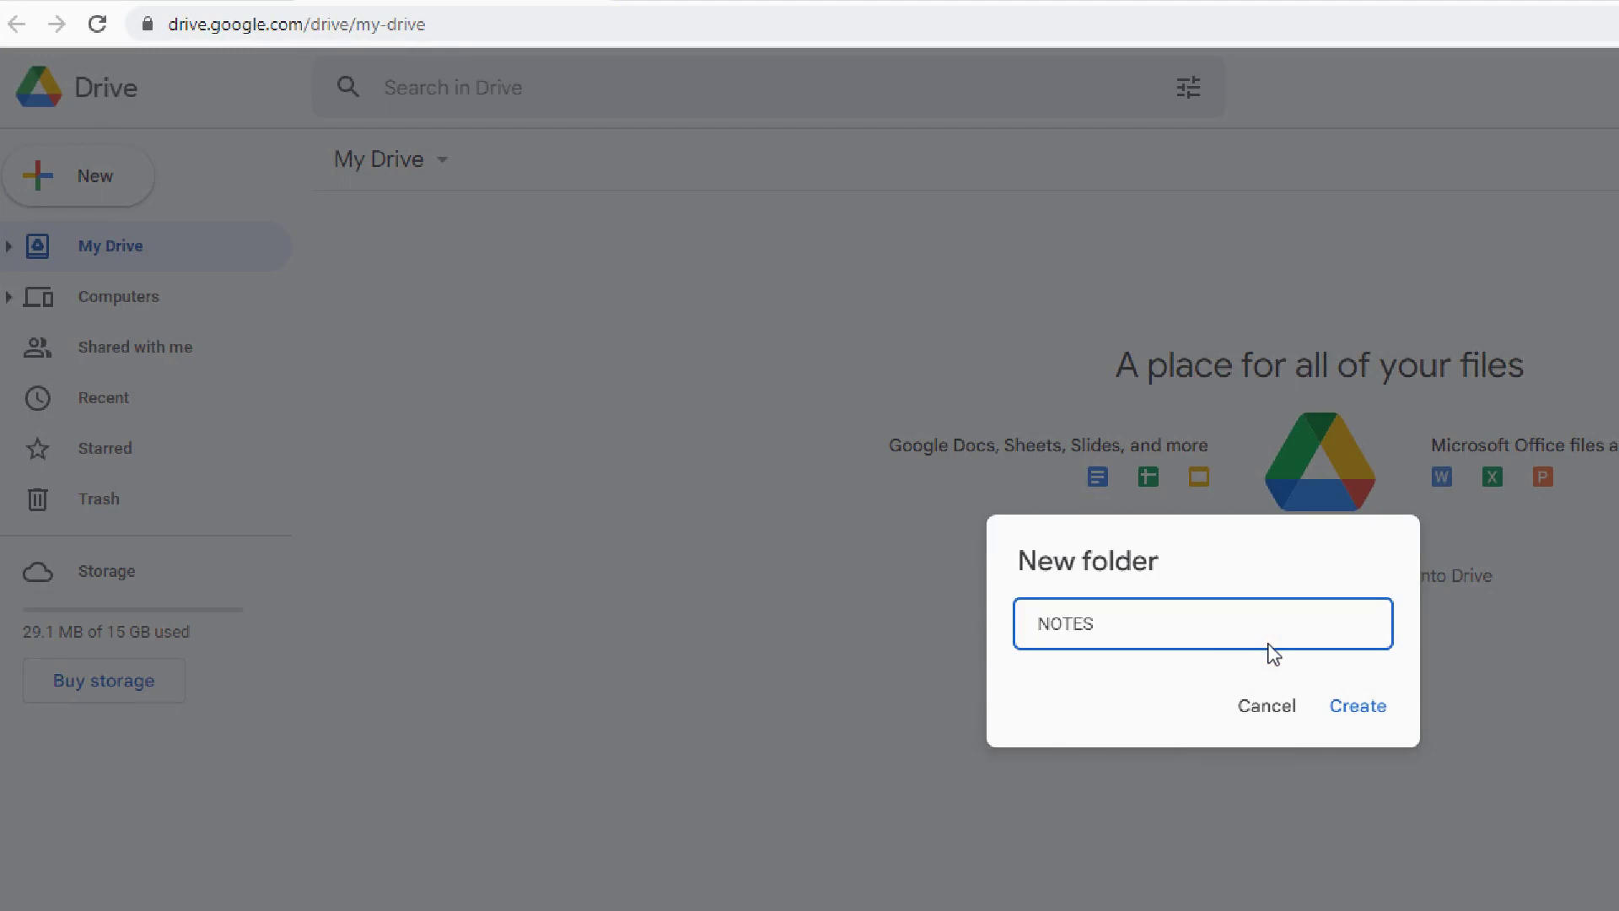
pyautogui.click(1362, 711)
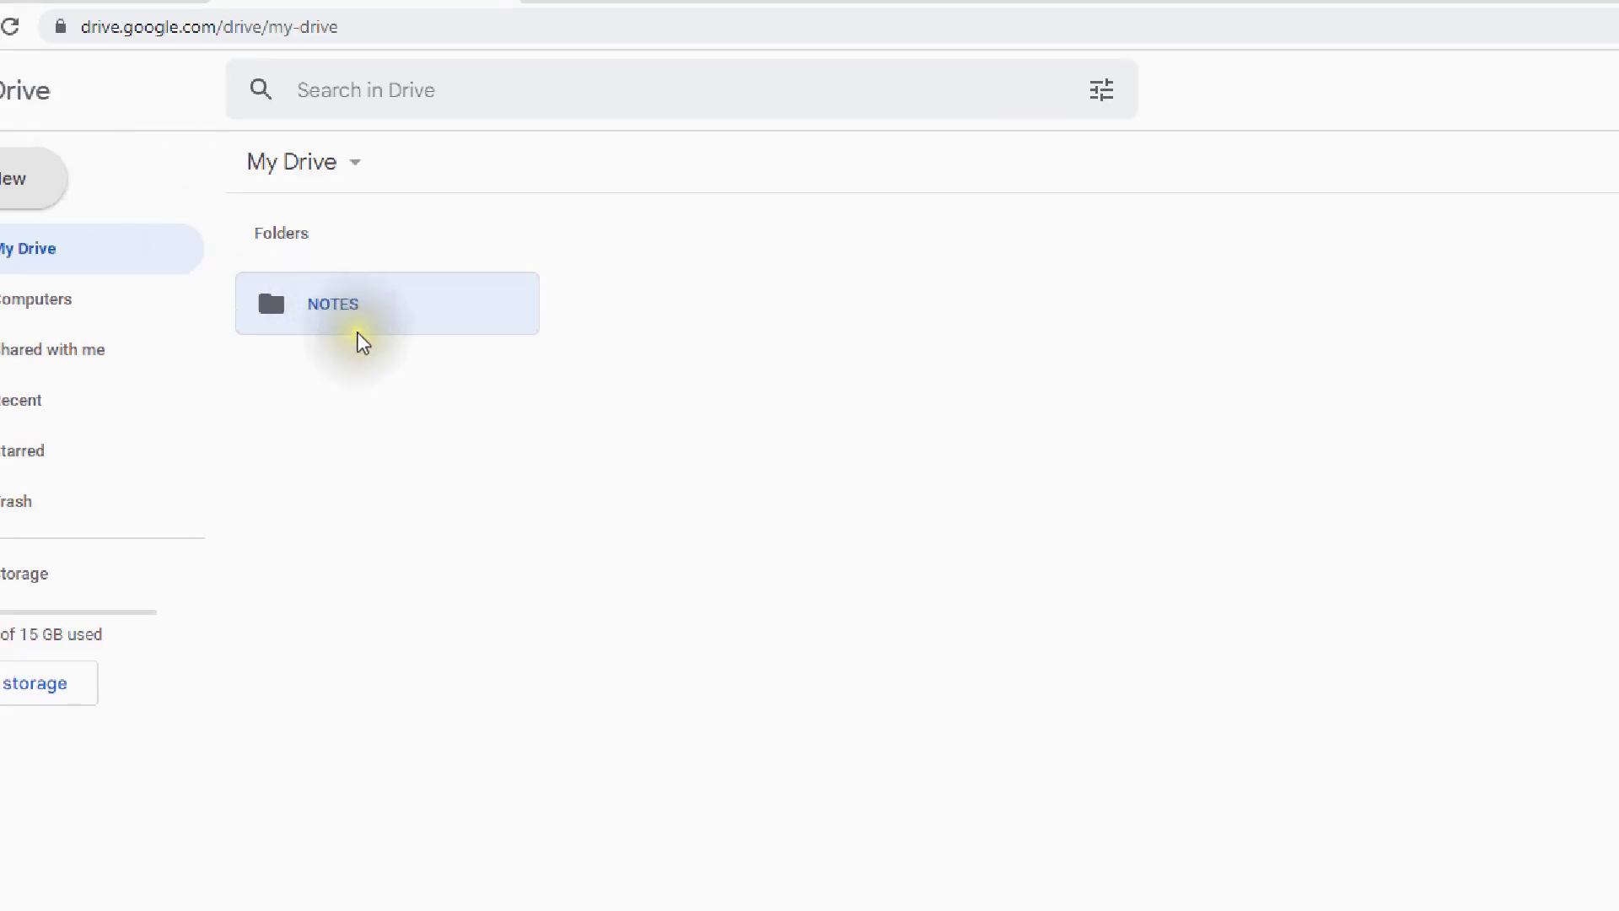
# - Set NOTES general access to Anyone with the link as Viewer, then open the empty folder
pyautogui.click(376, 322)
pyautogui.rightClick(376, 322)
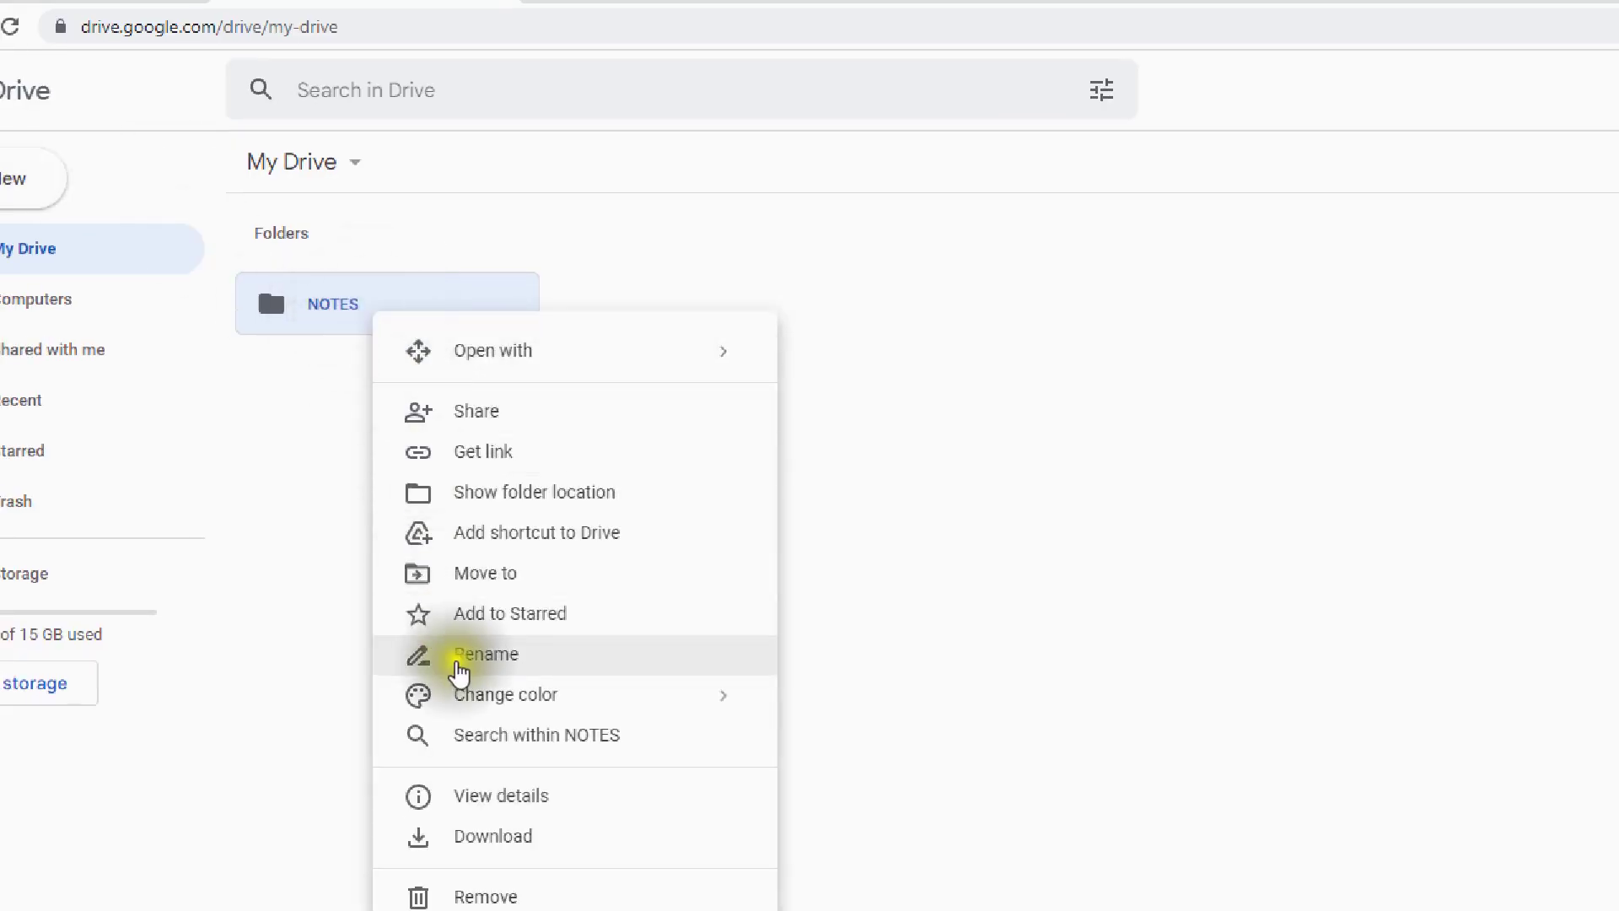
pyautogui.click(504, 422)
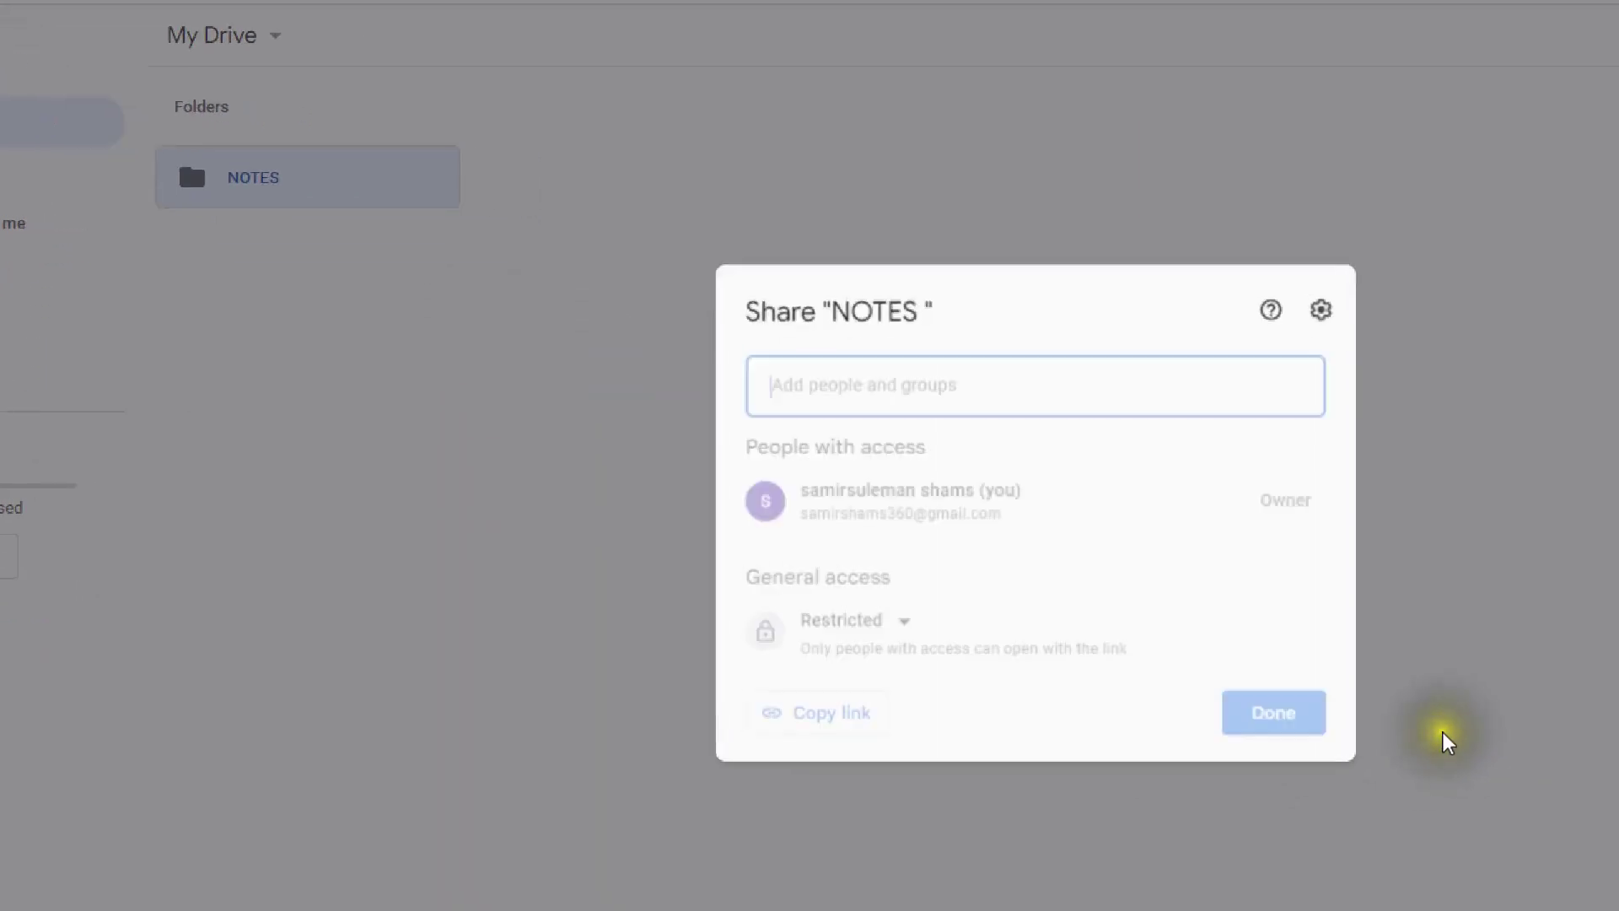
pyautogui.click(902, 624)
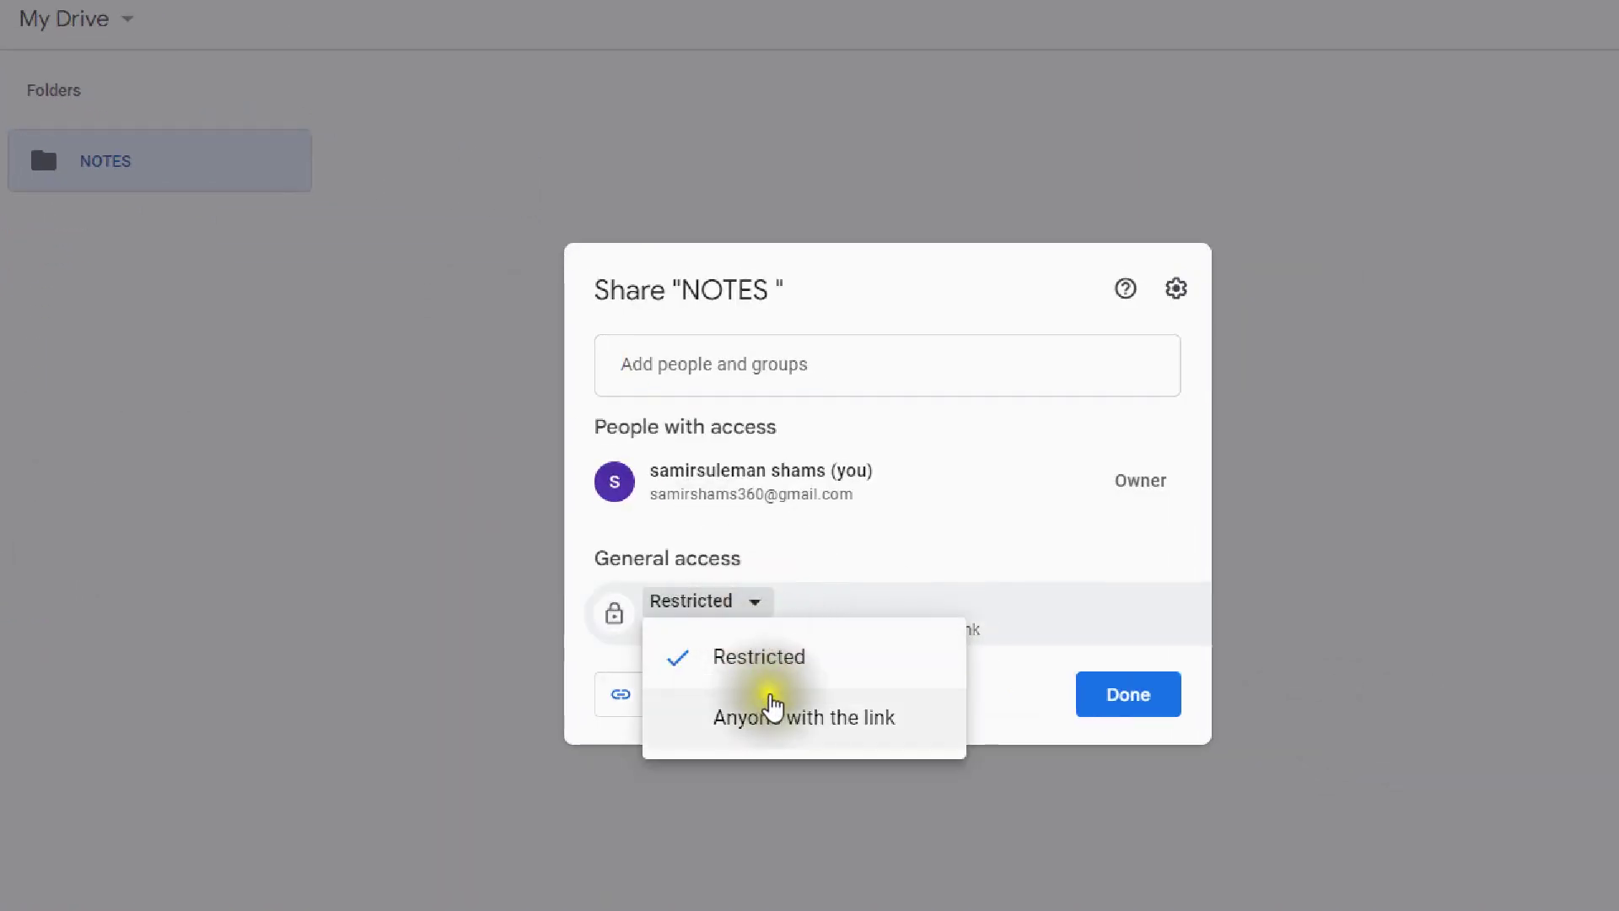
pyautogui.click(779, 739)
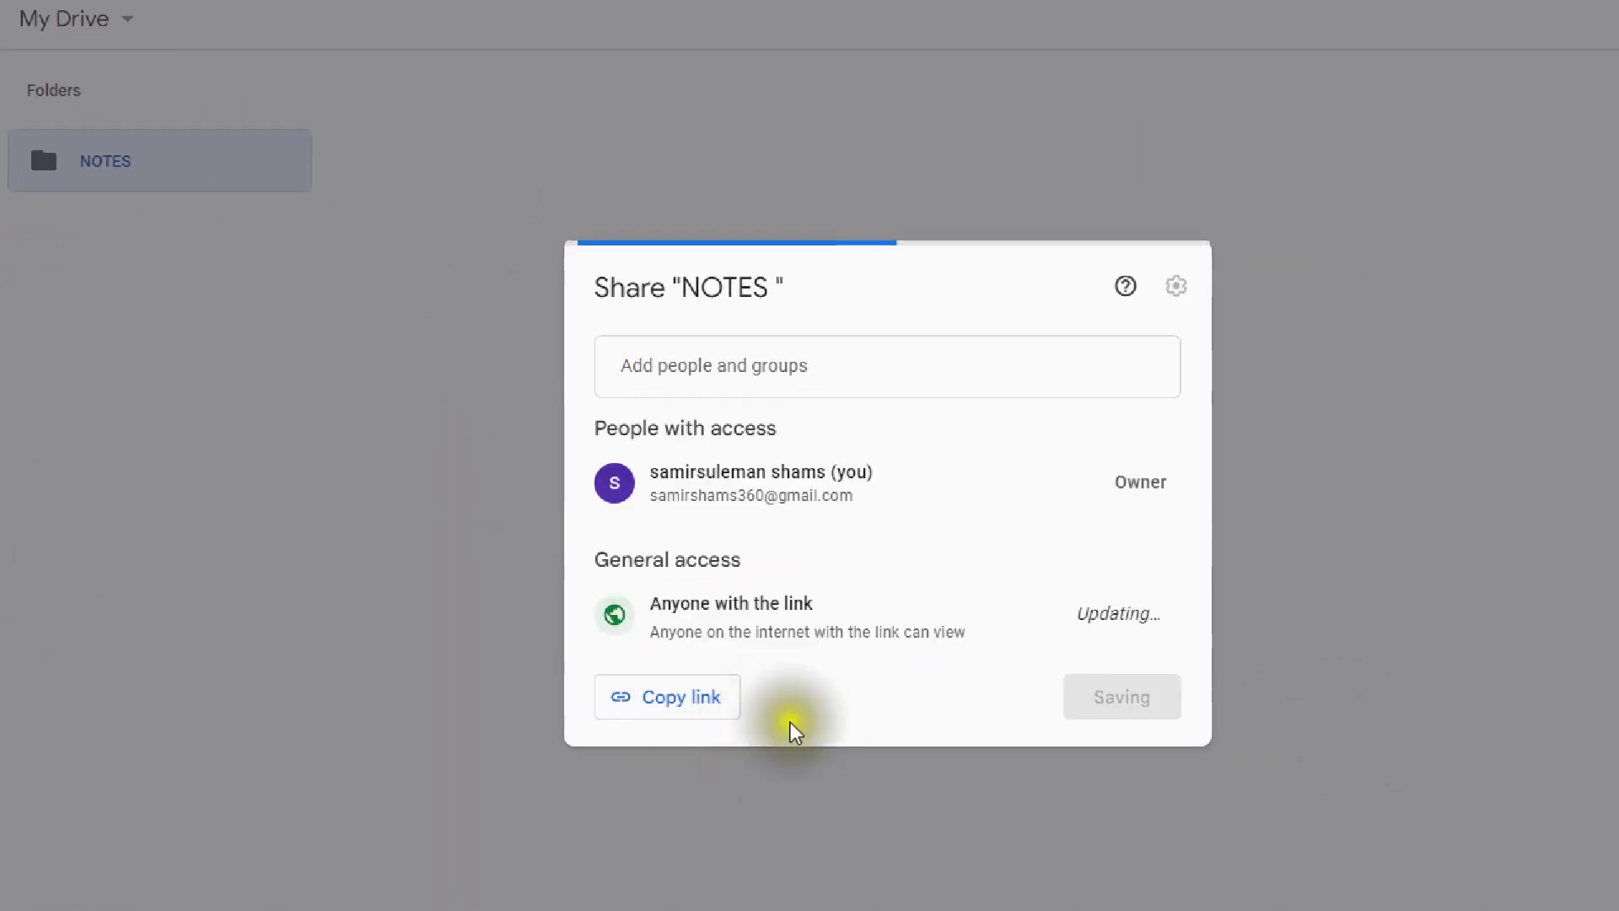
pyautogui.click(1138, 705)
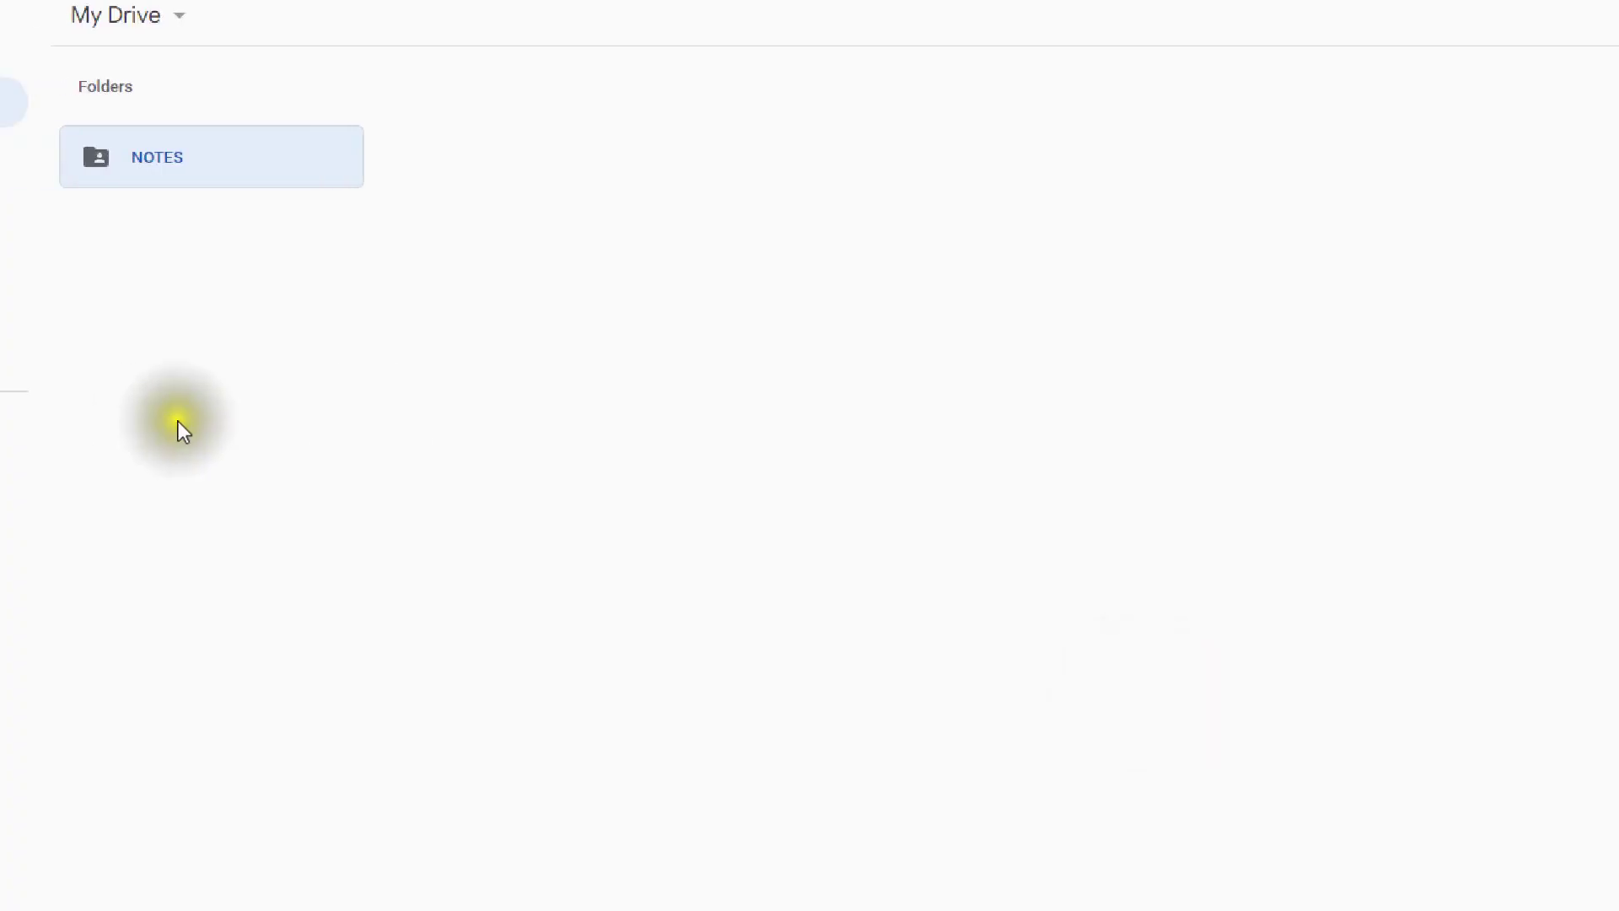
pyautogui.doubleClick(164, 165)
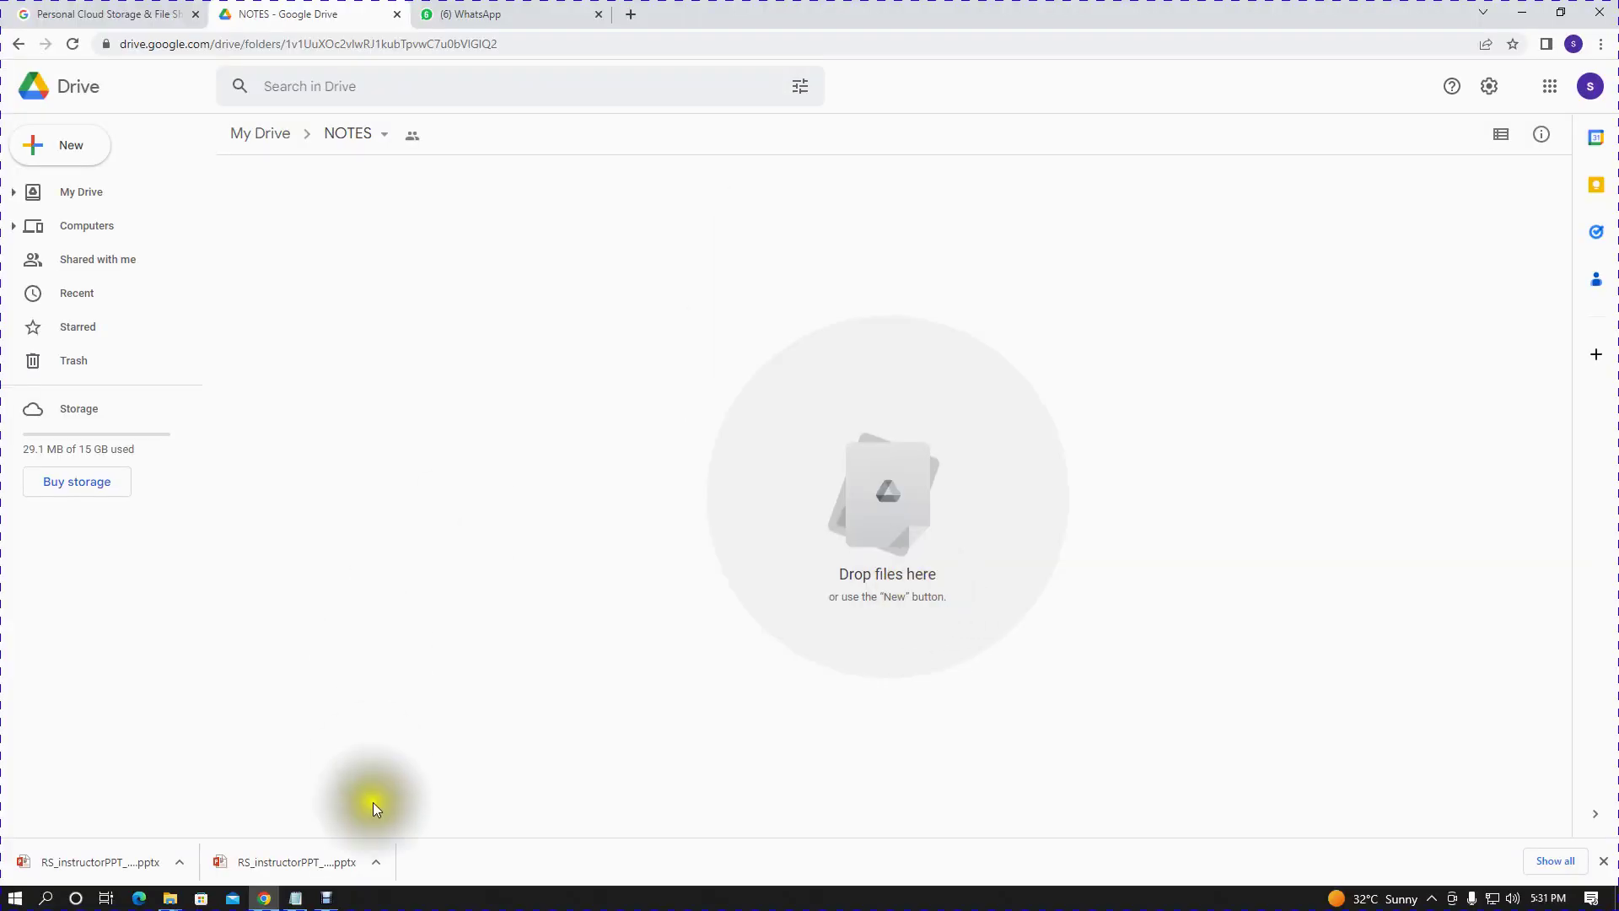
# - Drag the 11 chapter files from the VITABU window into the NOTES folder to upload them
pyautogui.moveTo(169, 899)
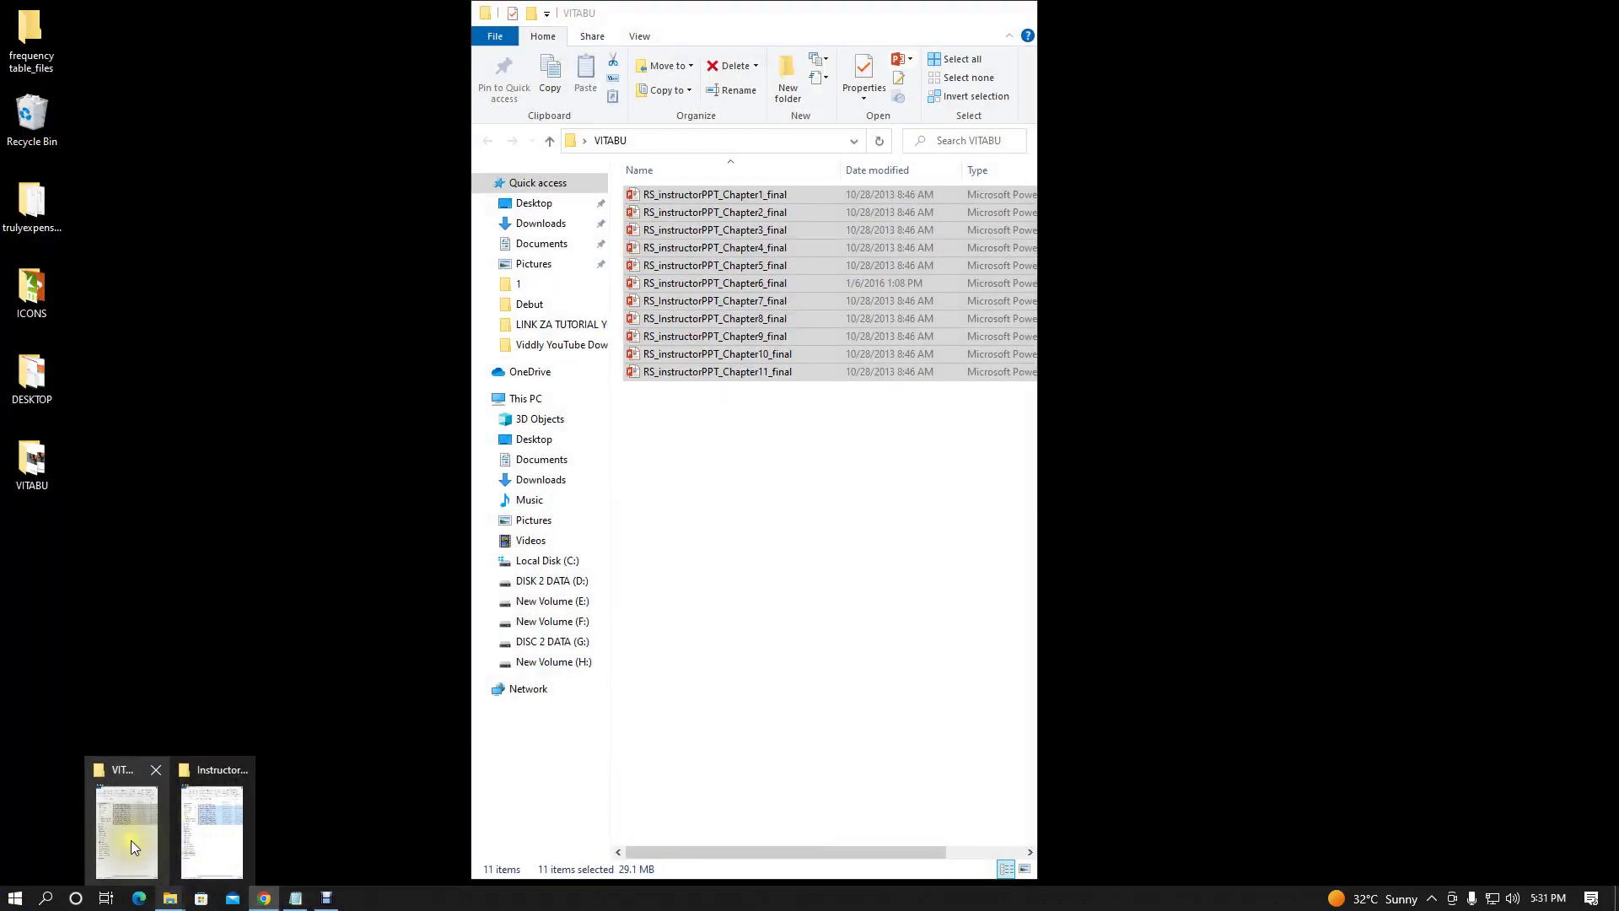
pyautogui.click(130, 840)
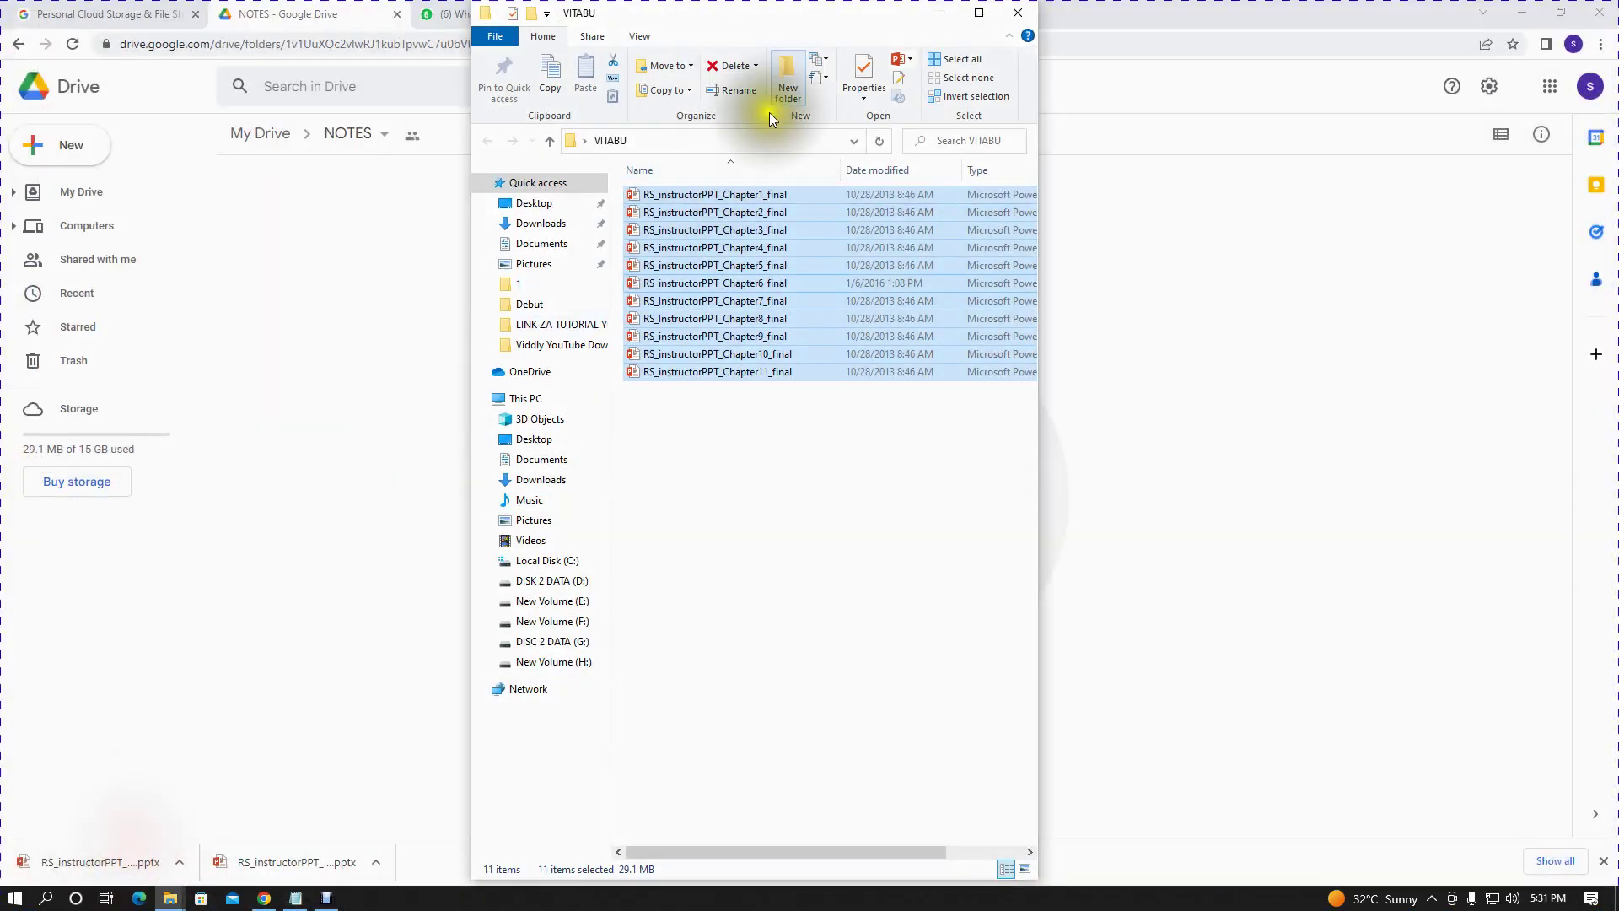
pyautogui.moveTo(794, 17); pyautogui.dragTo(331, 164)
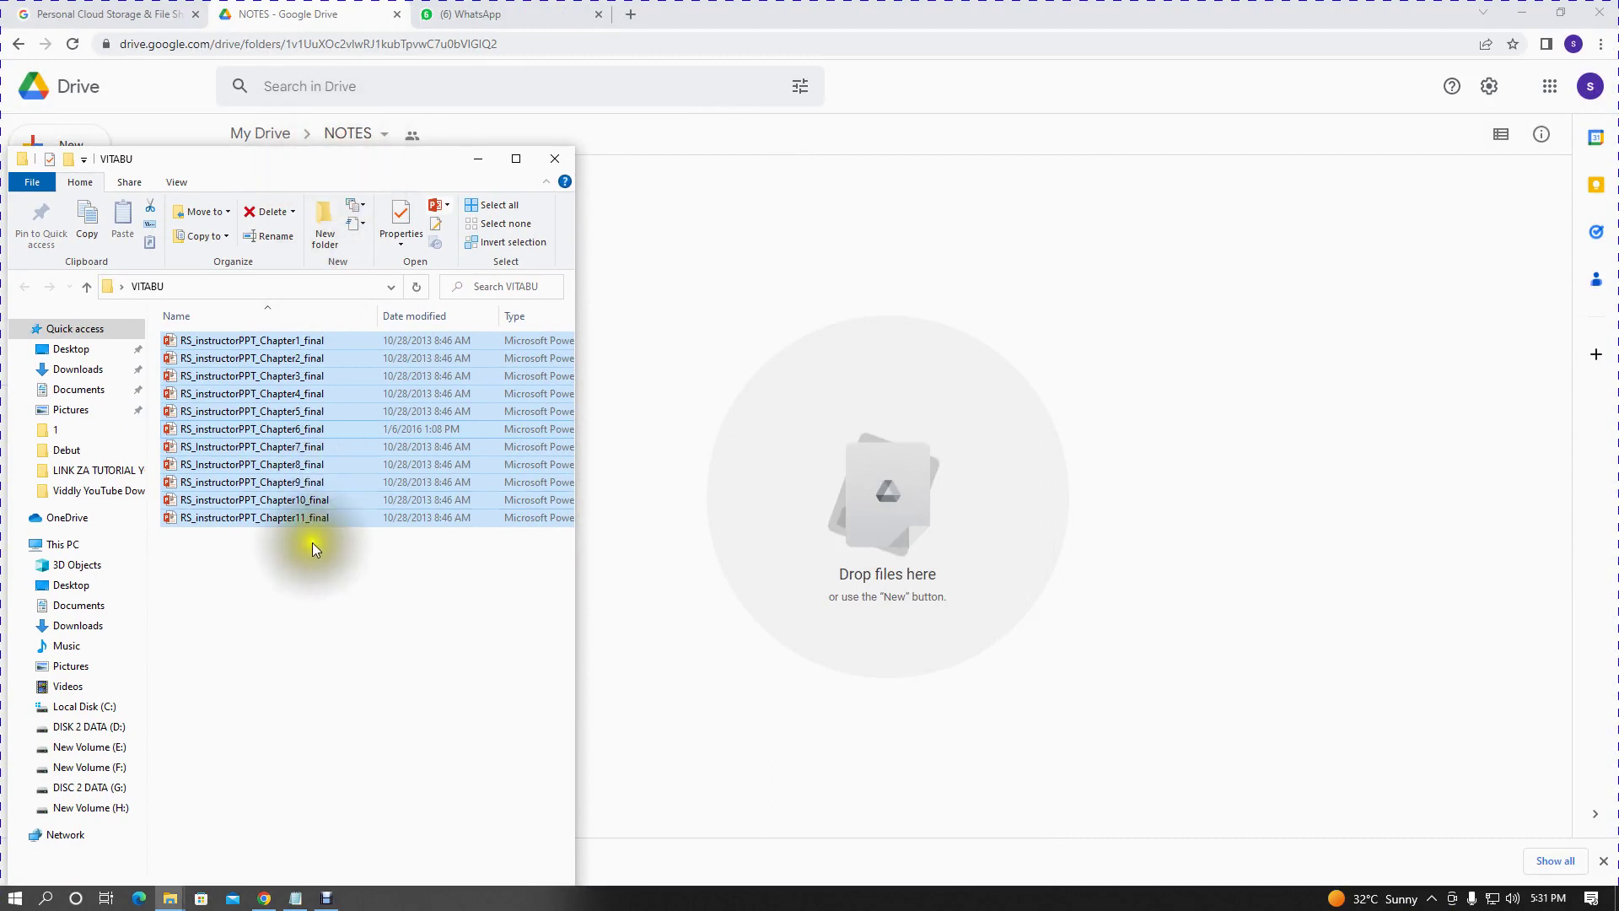
pyautogui.moveTo(317, 415); pyautogui.dragTo(903, 523)
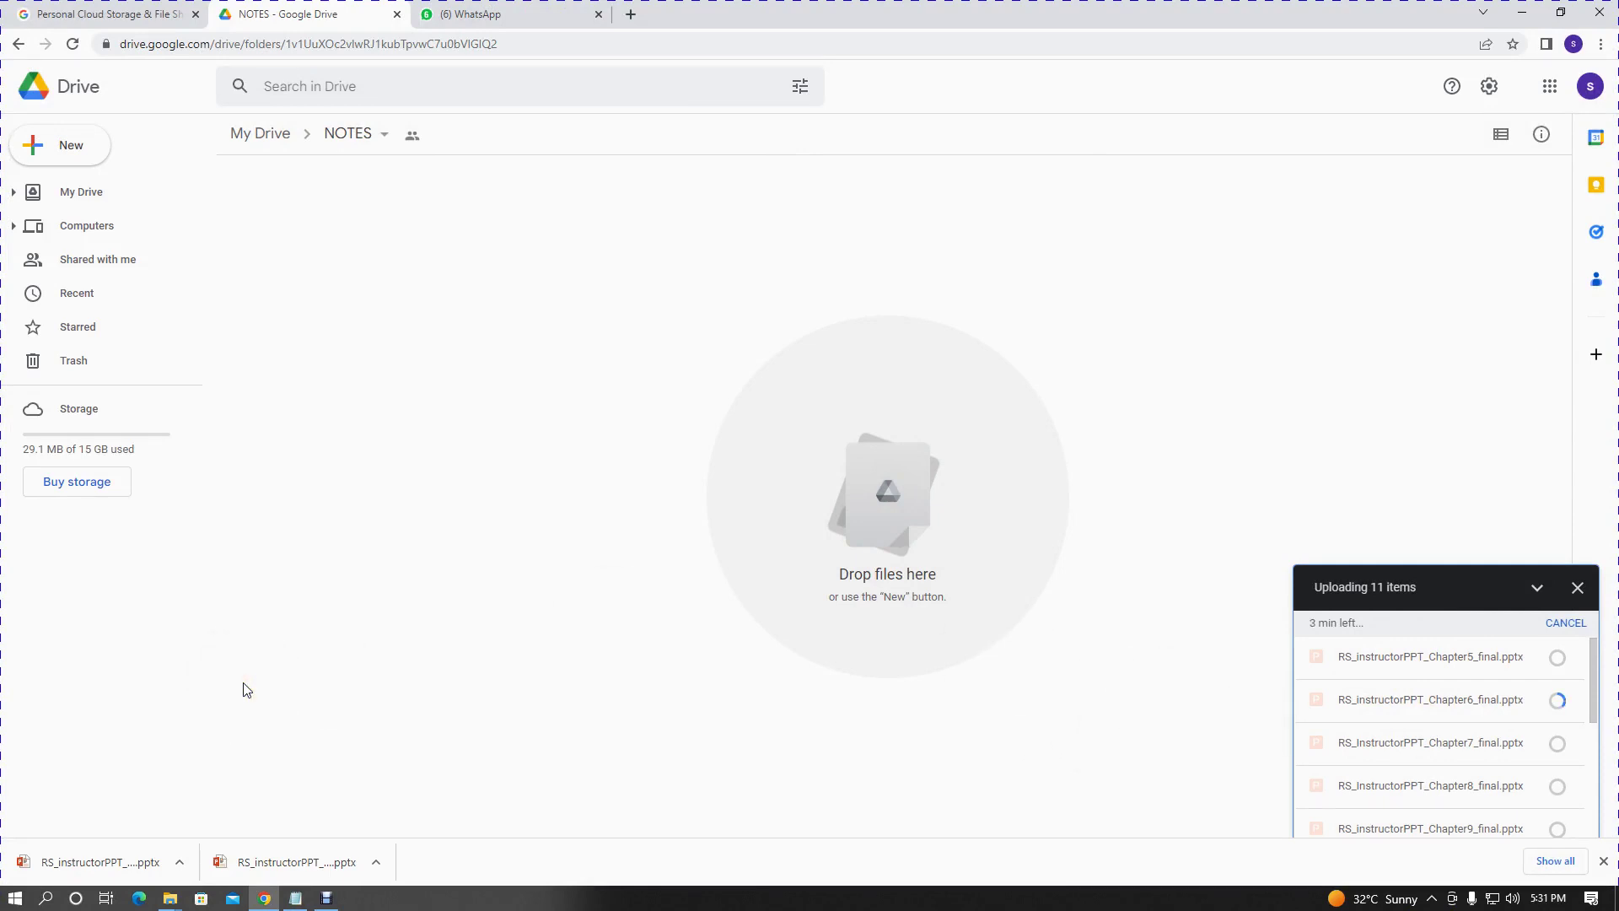
# - Bring the VITABU window back up, move it up-right, and deselect the files
pyautogui.moveTo(169, 898)
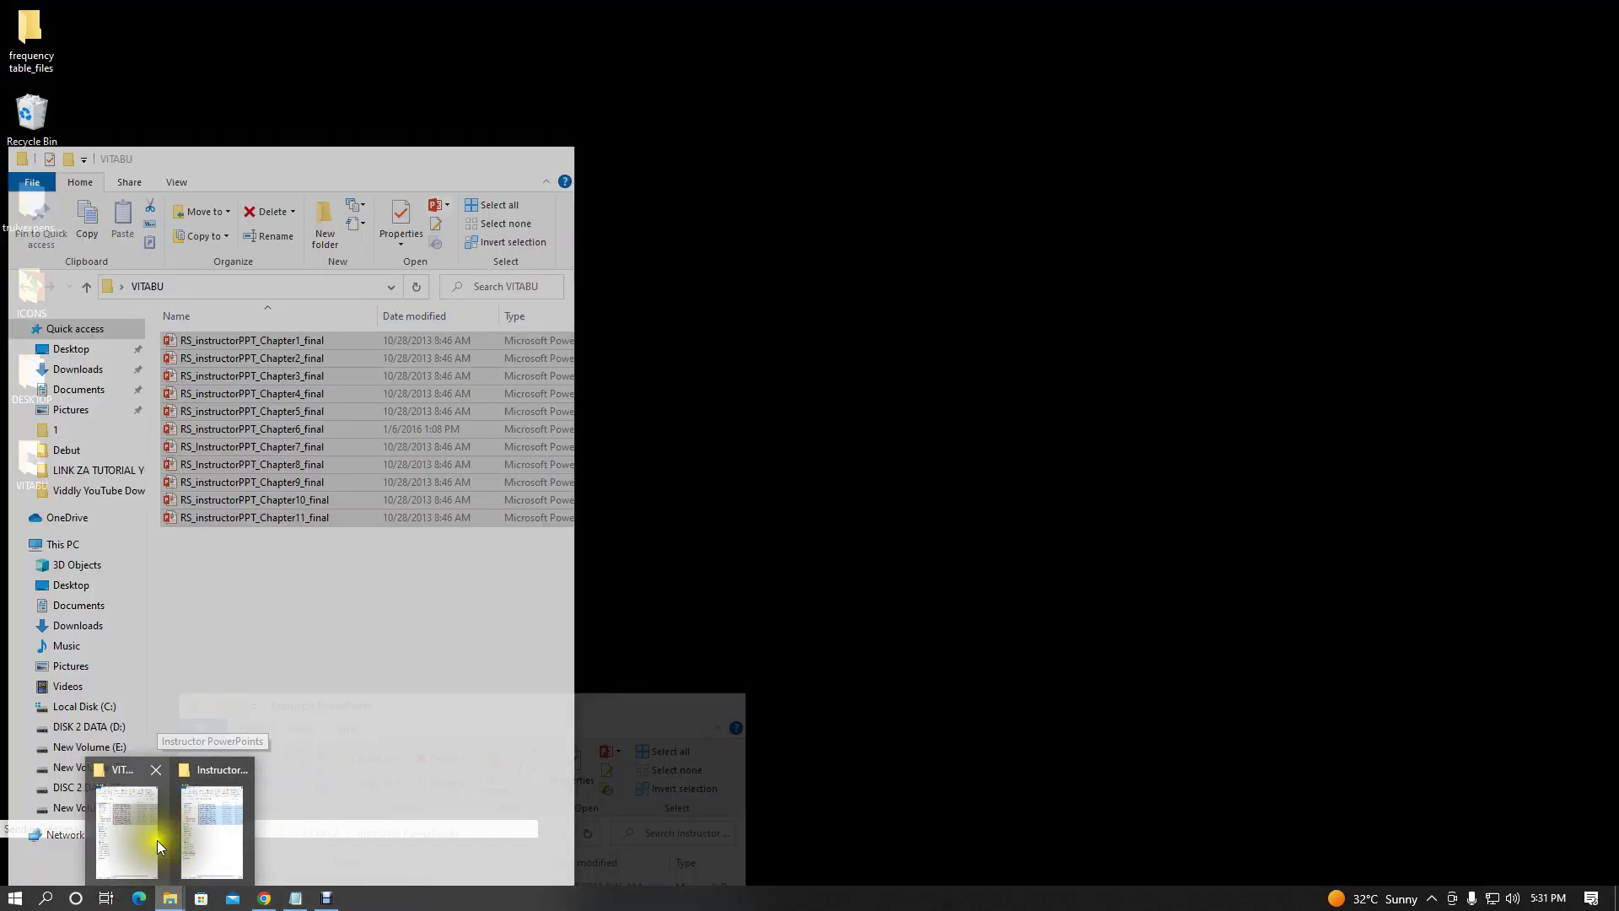
pyautogui.click(134, 838)
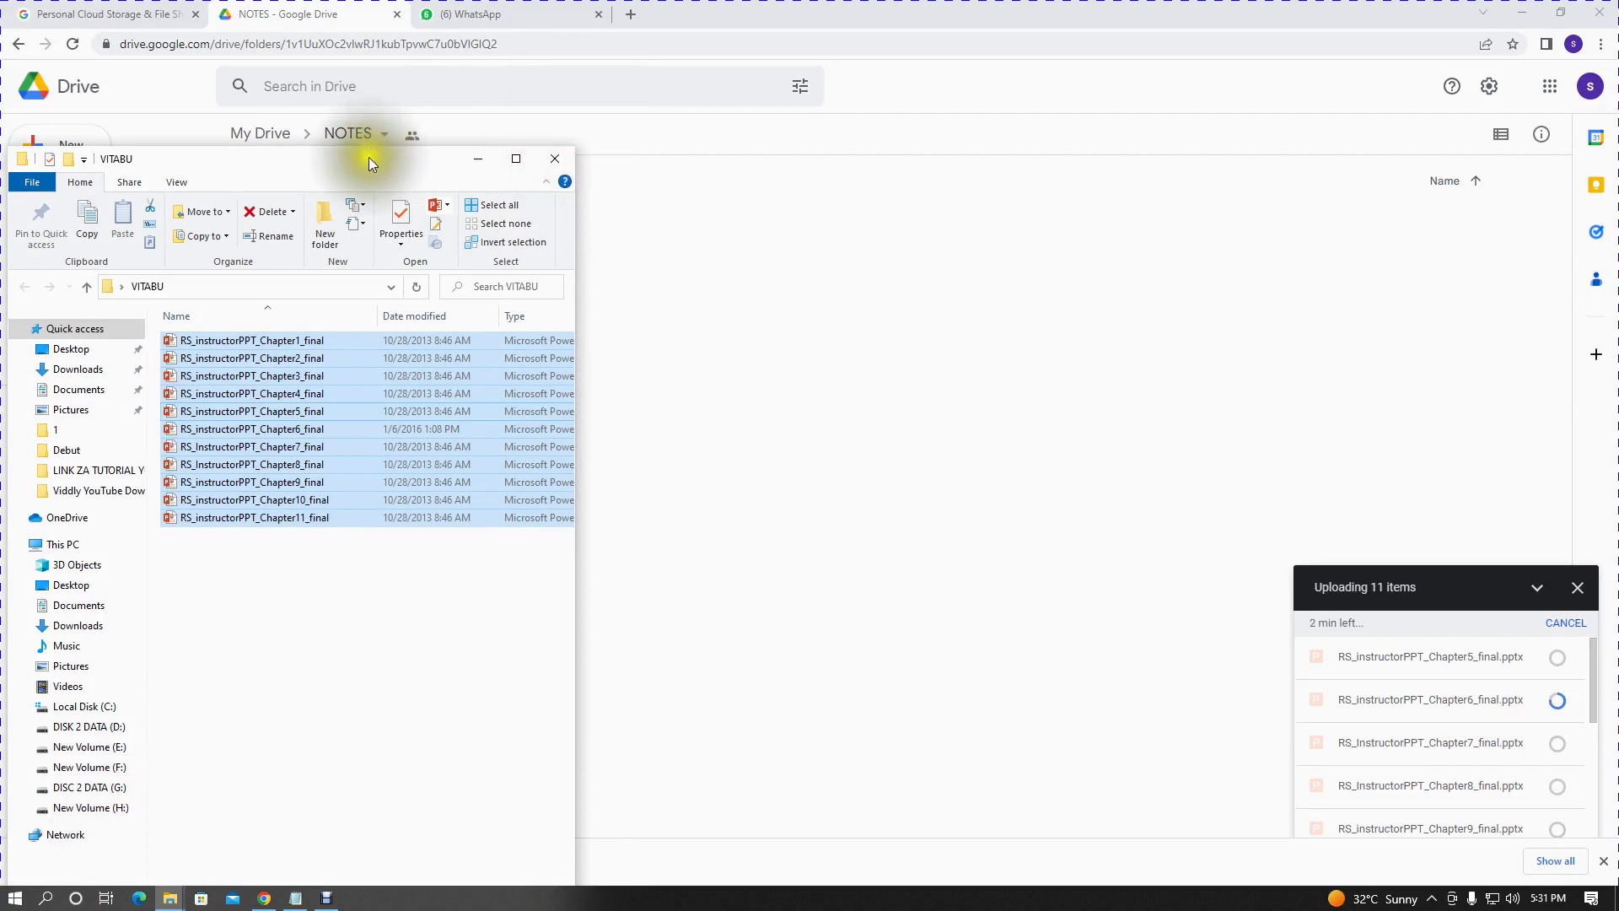
pyautogui.moveTo(368, 157); pyautogui.dragTo(608, 95)
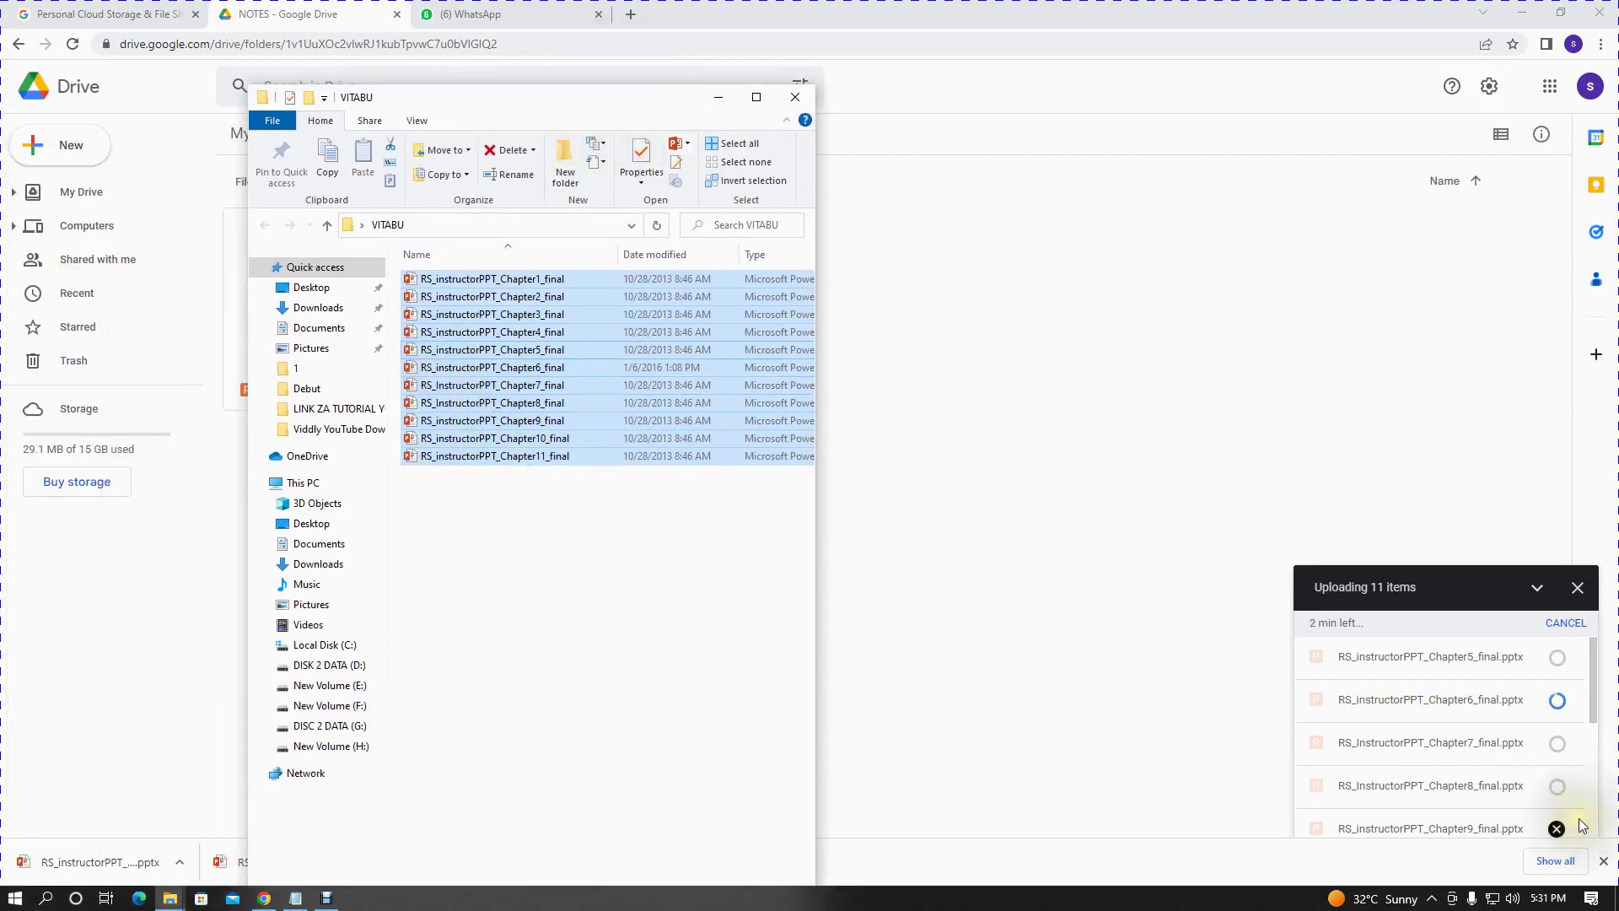
pyautogui.click(622, 578)
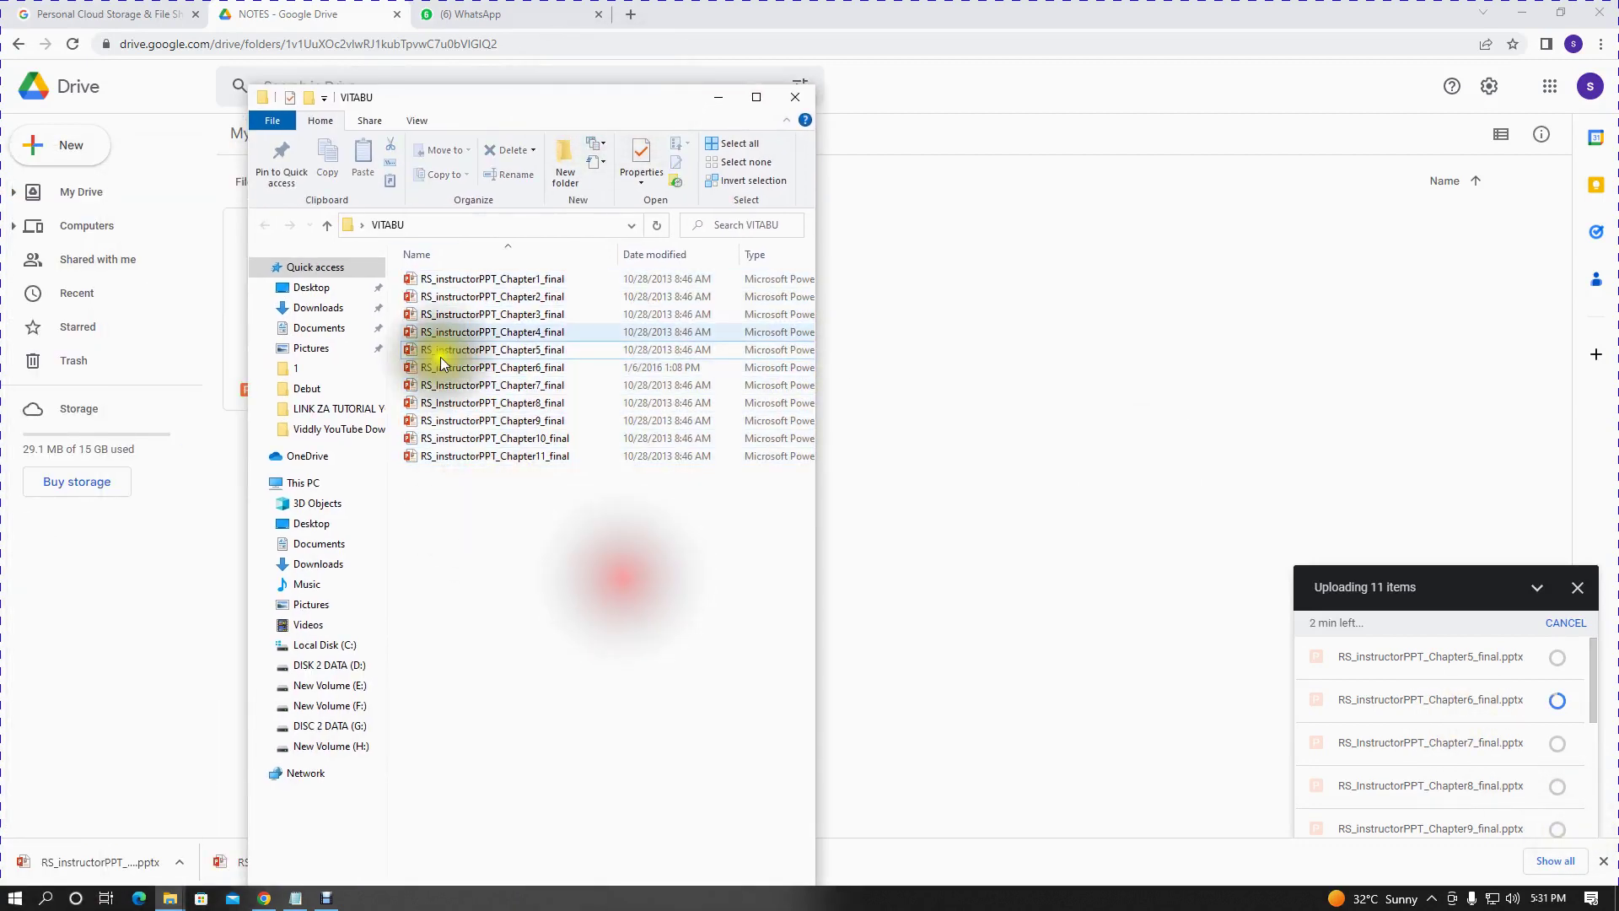
# - Create two new folders in VITABU named videoz and audioz
pyautogui.click(569, 173)
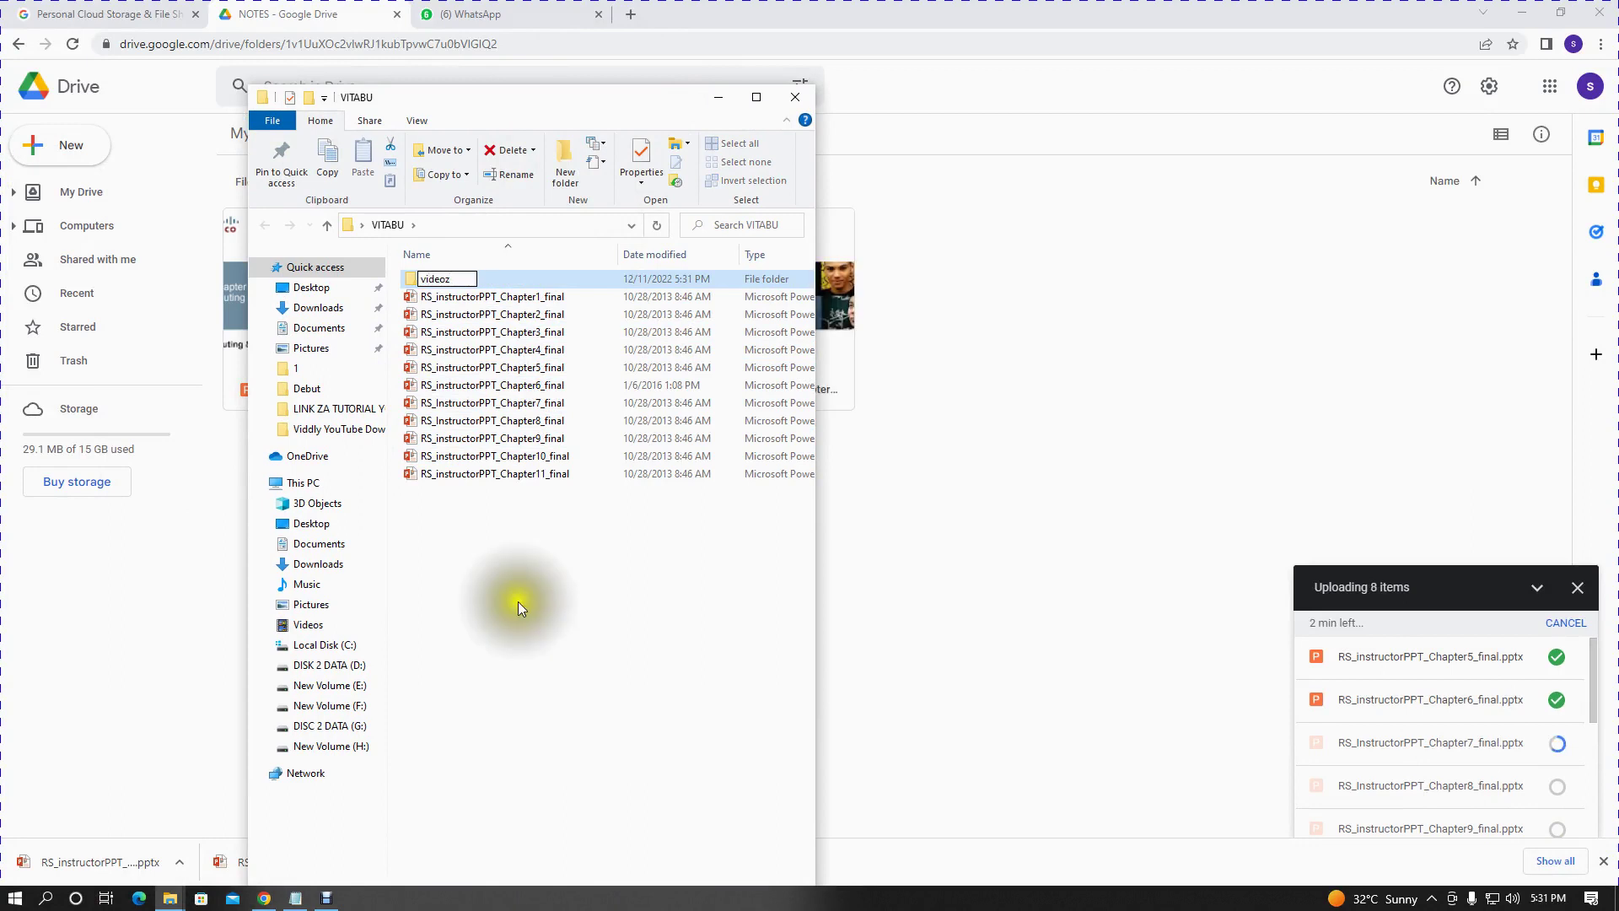
pyautogui.click(566, 164)
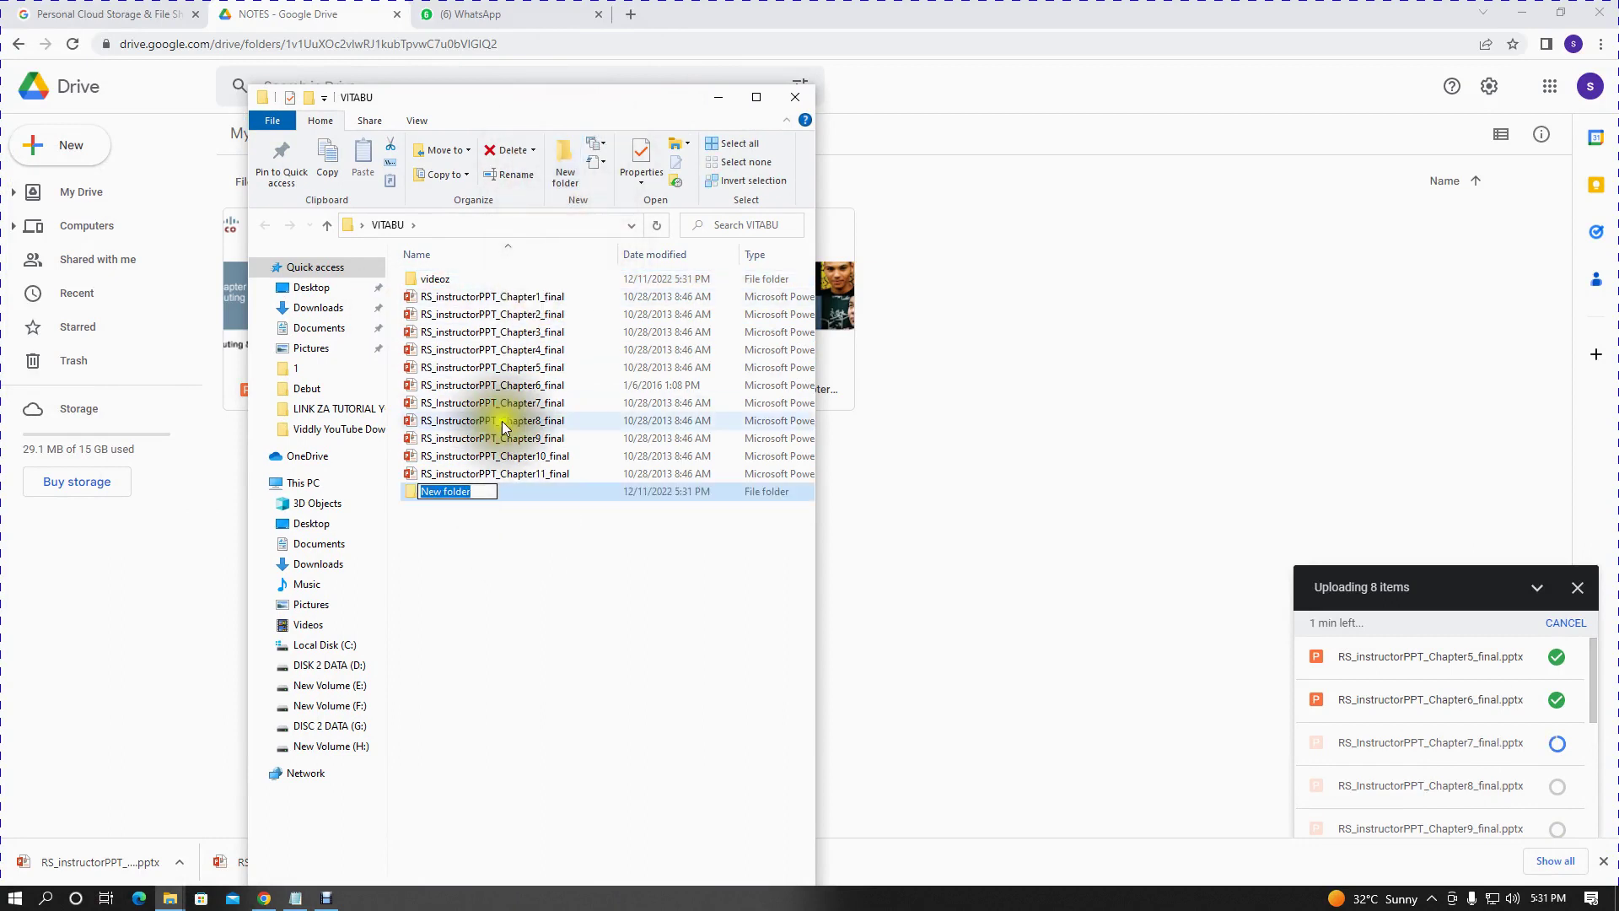
pyautogui.write('audi')
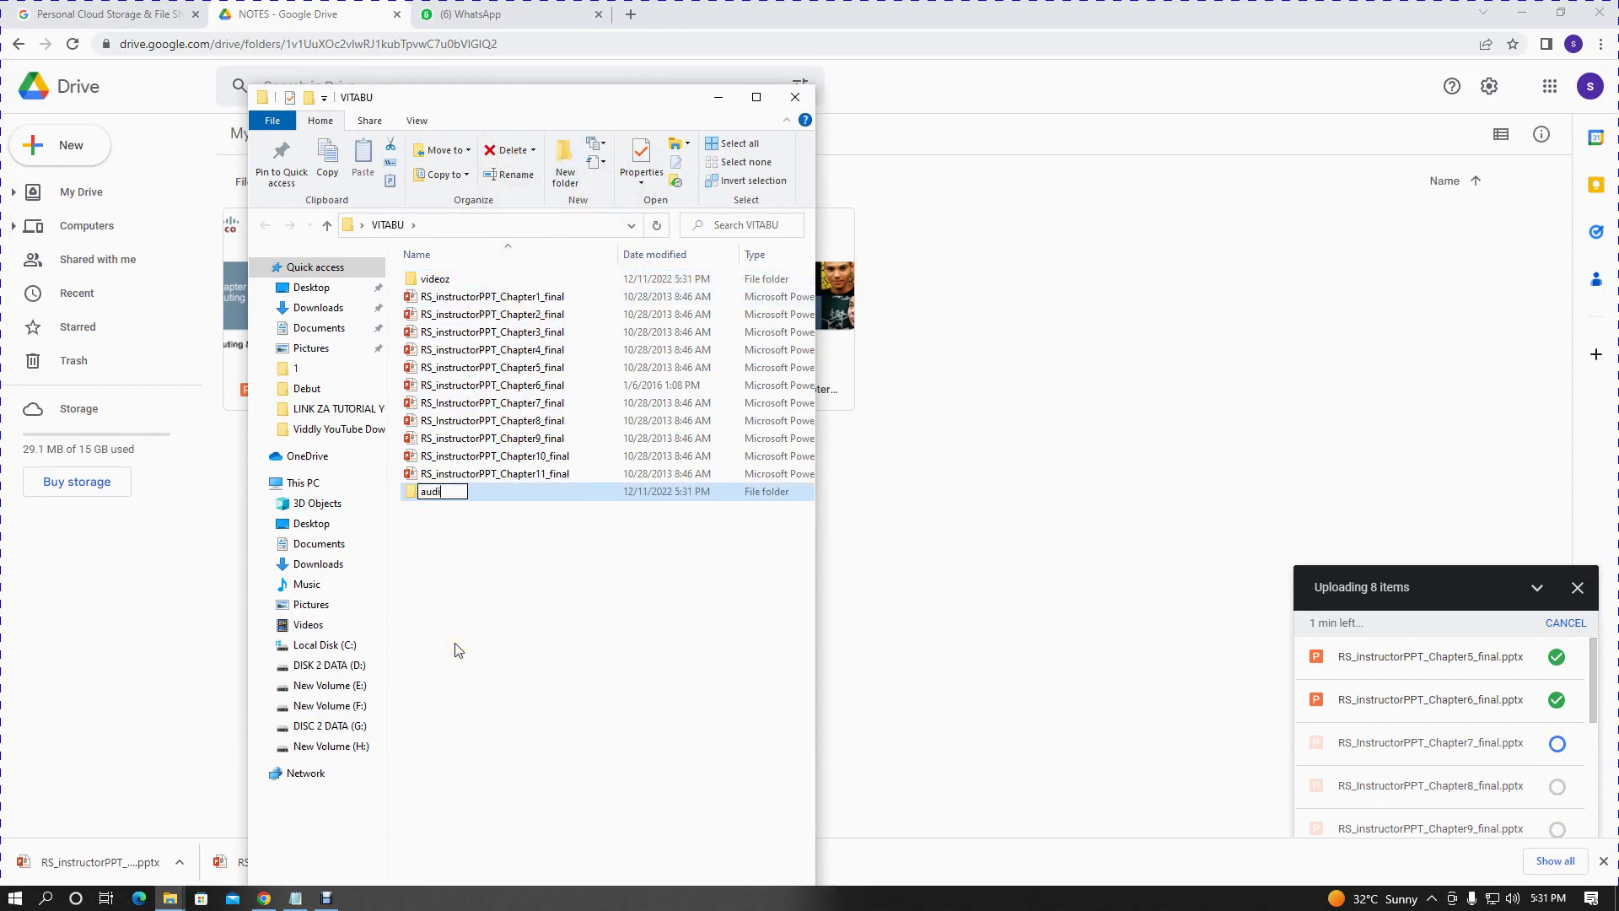
pyautogui.write('o')
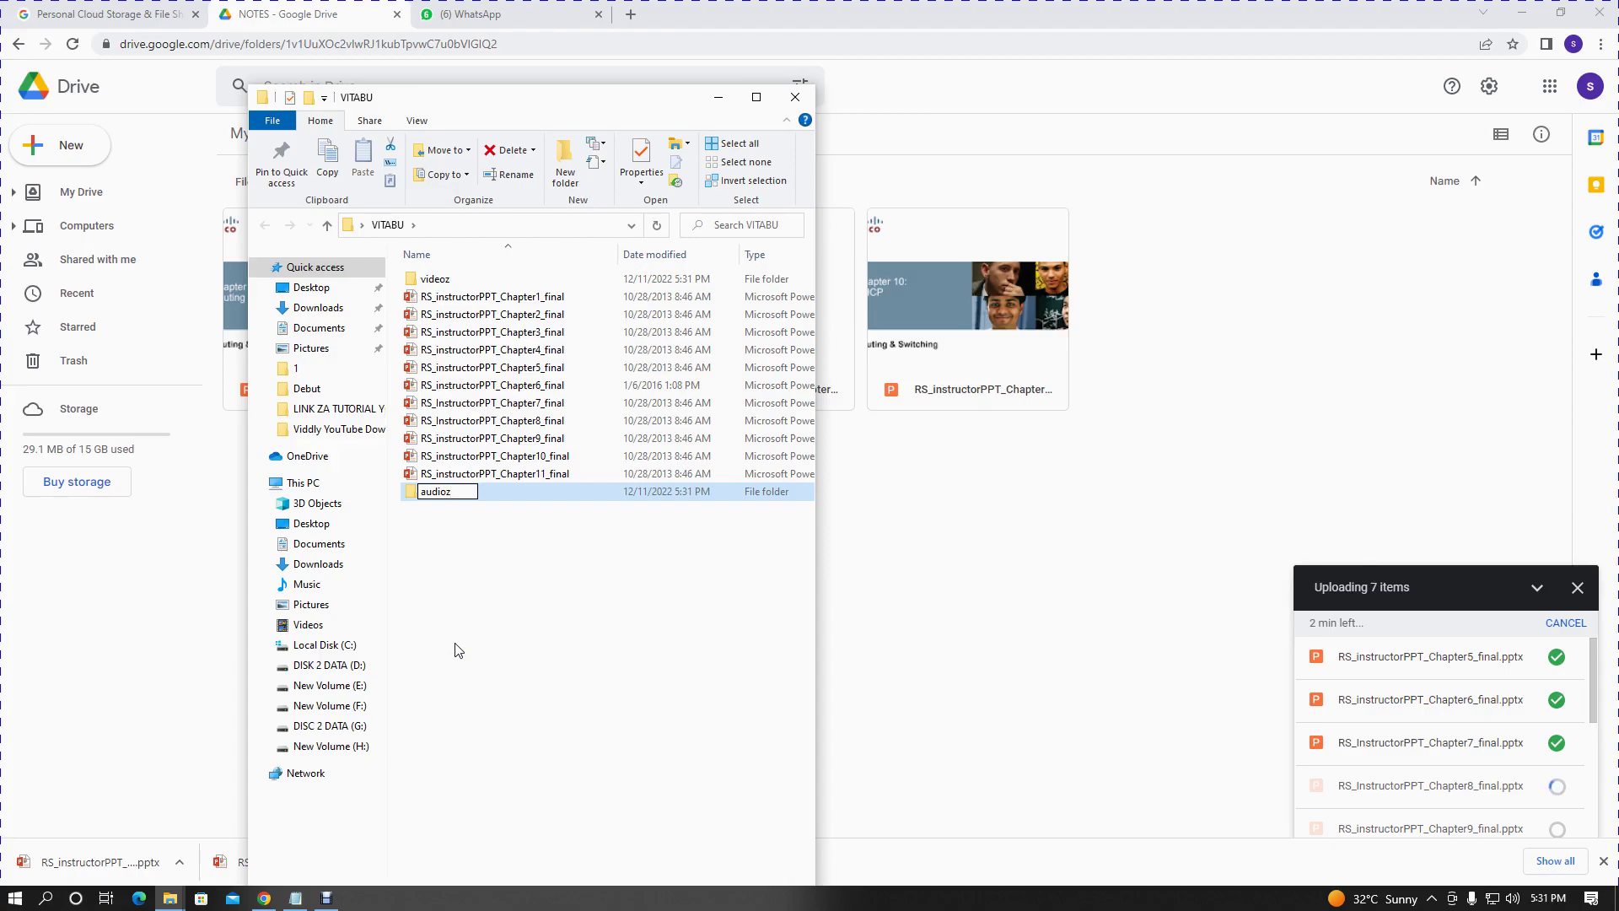
pyautogui.write('z')
pyautogui.click(501, 604)
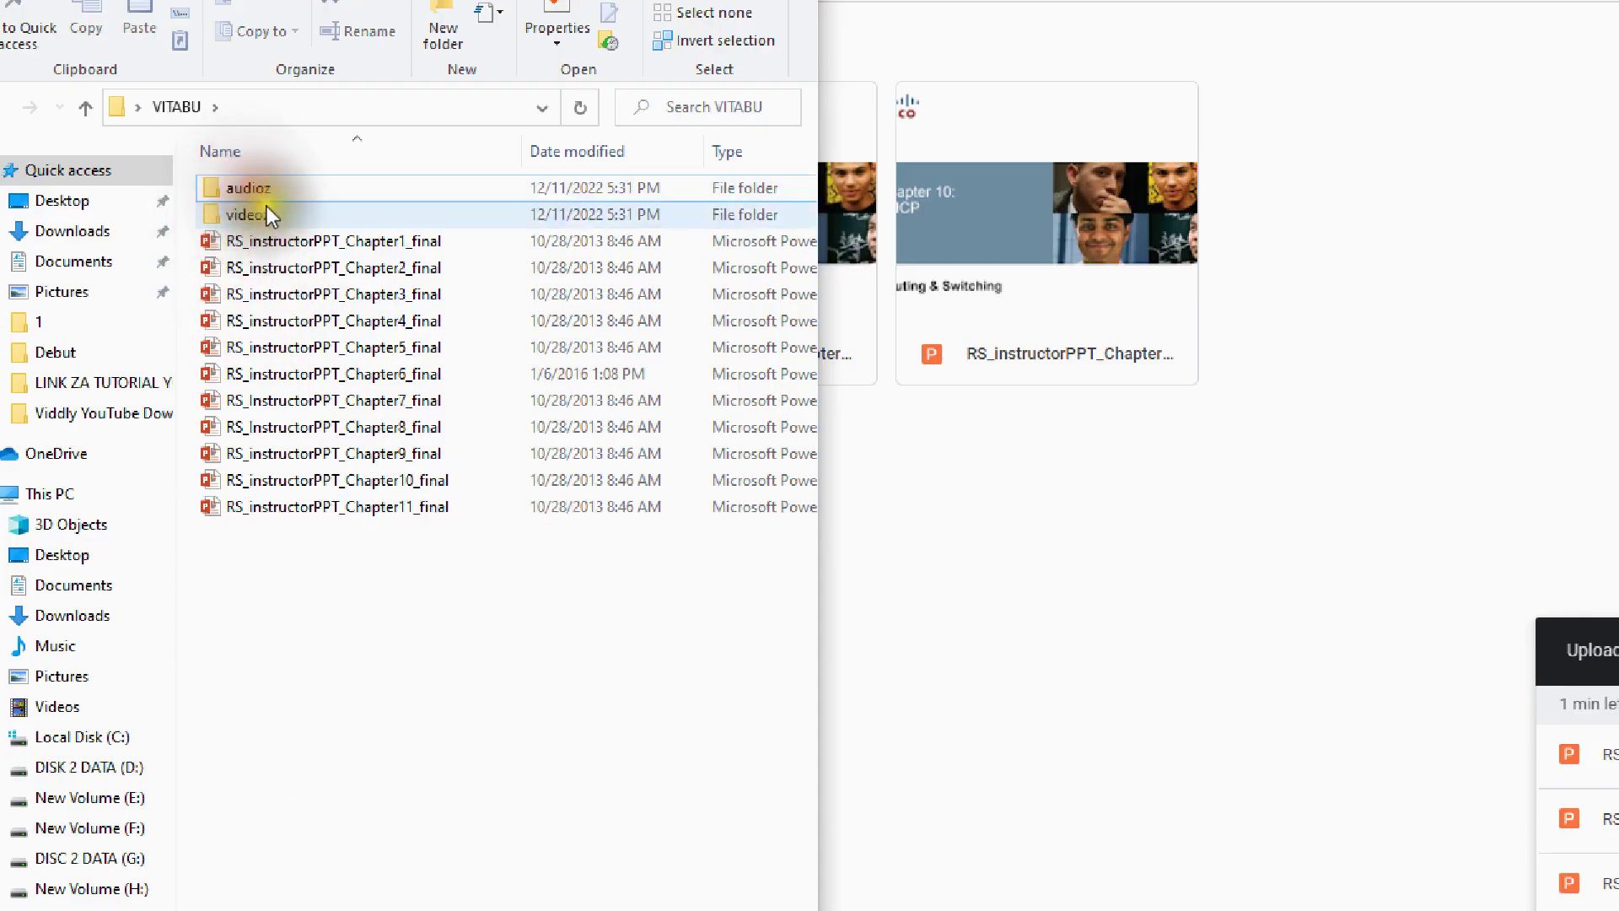
# - Open the videoz folder to check it and return to VITABU, twice
pyautogui.doubleClick(267, 210)
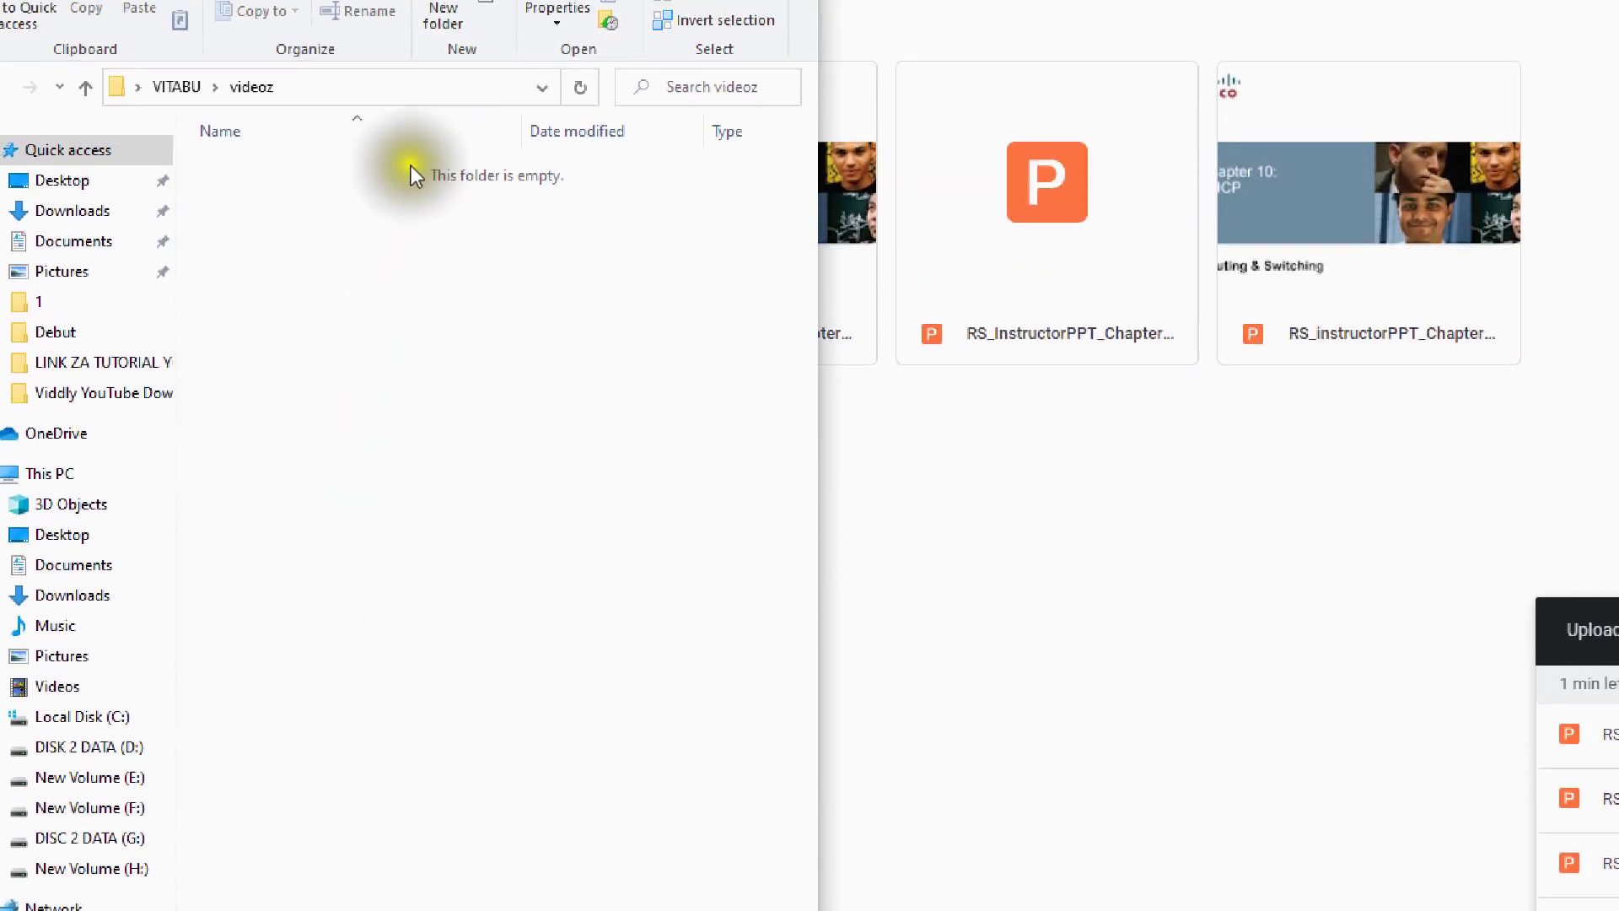
pyautogui.click(175, 179)
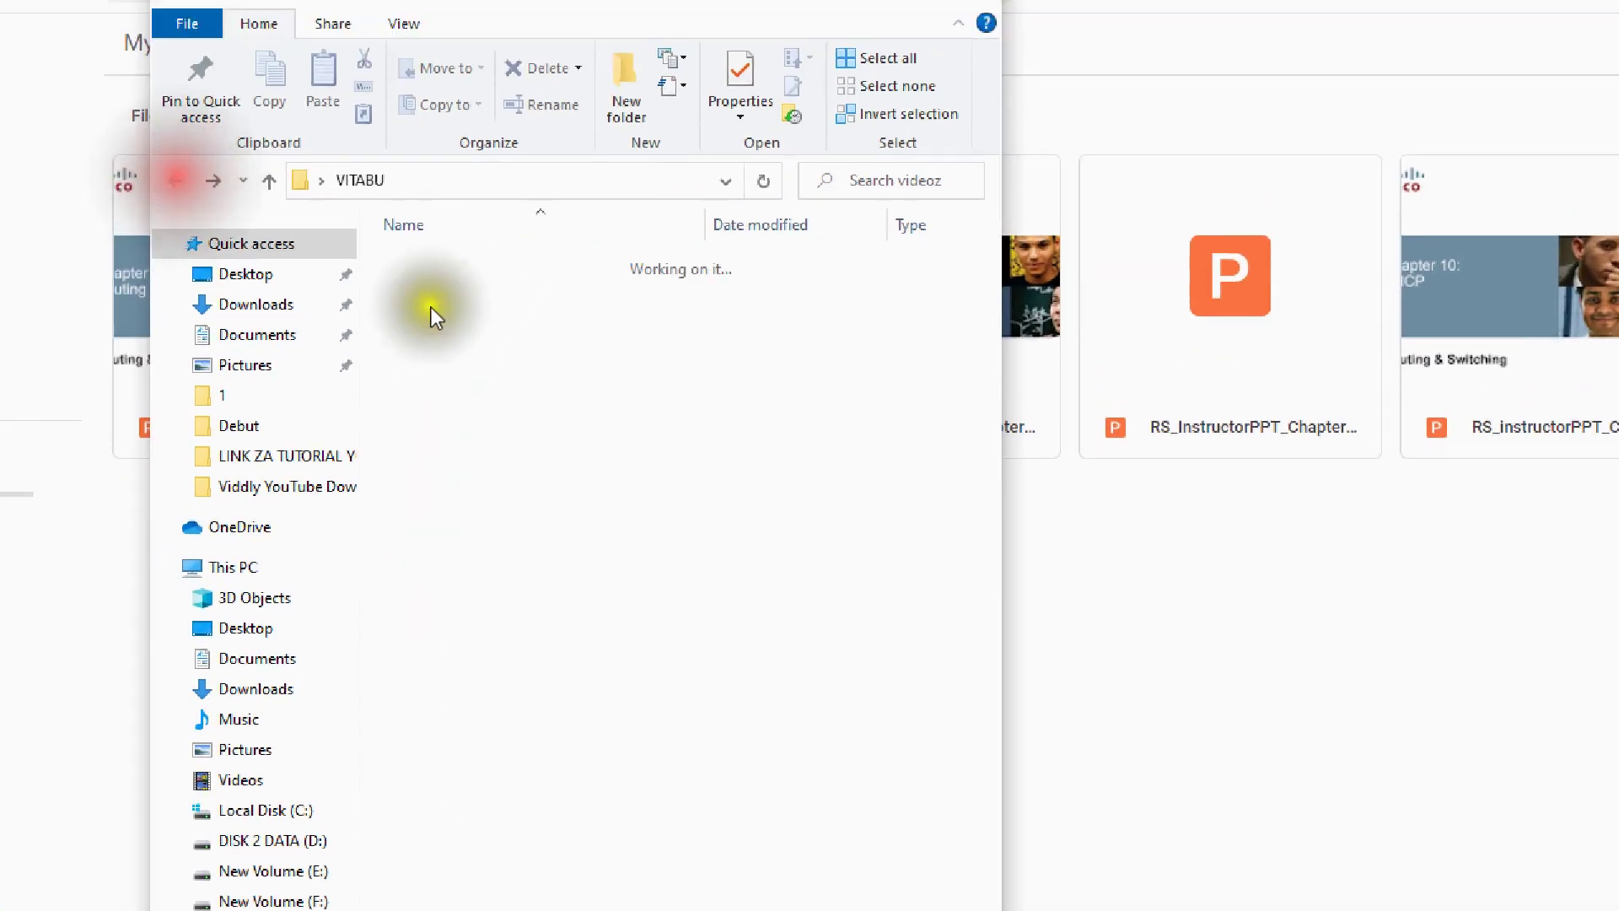
pyautogui.doubleClick(443, 292)
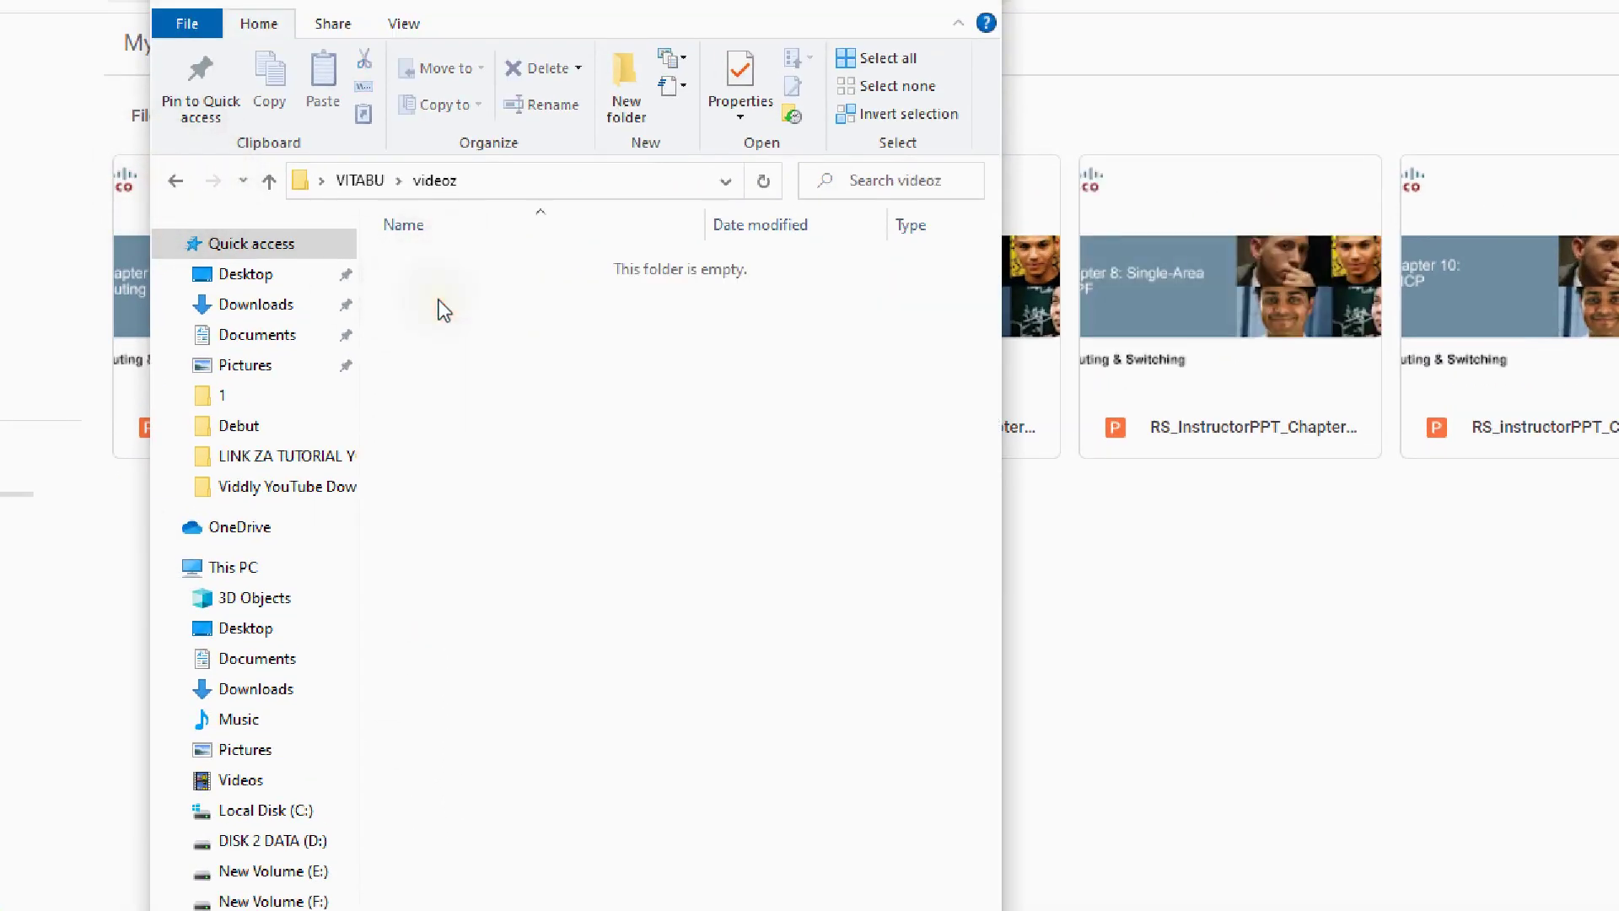
pyautogui.click(175, 180)
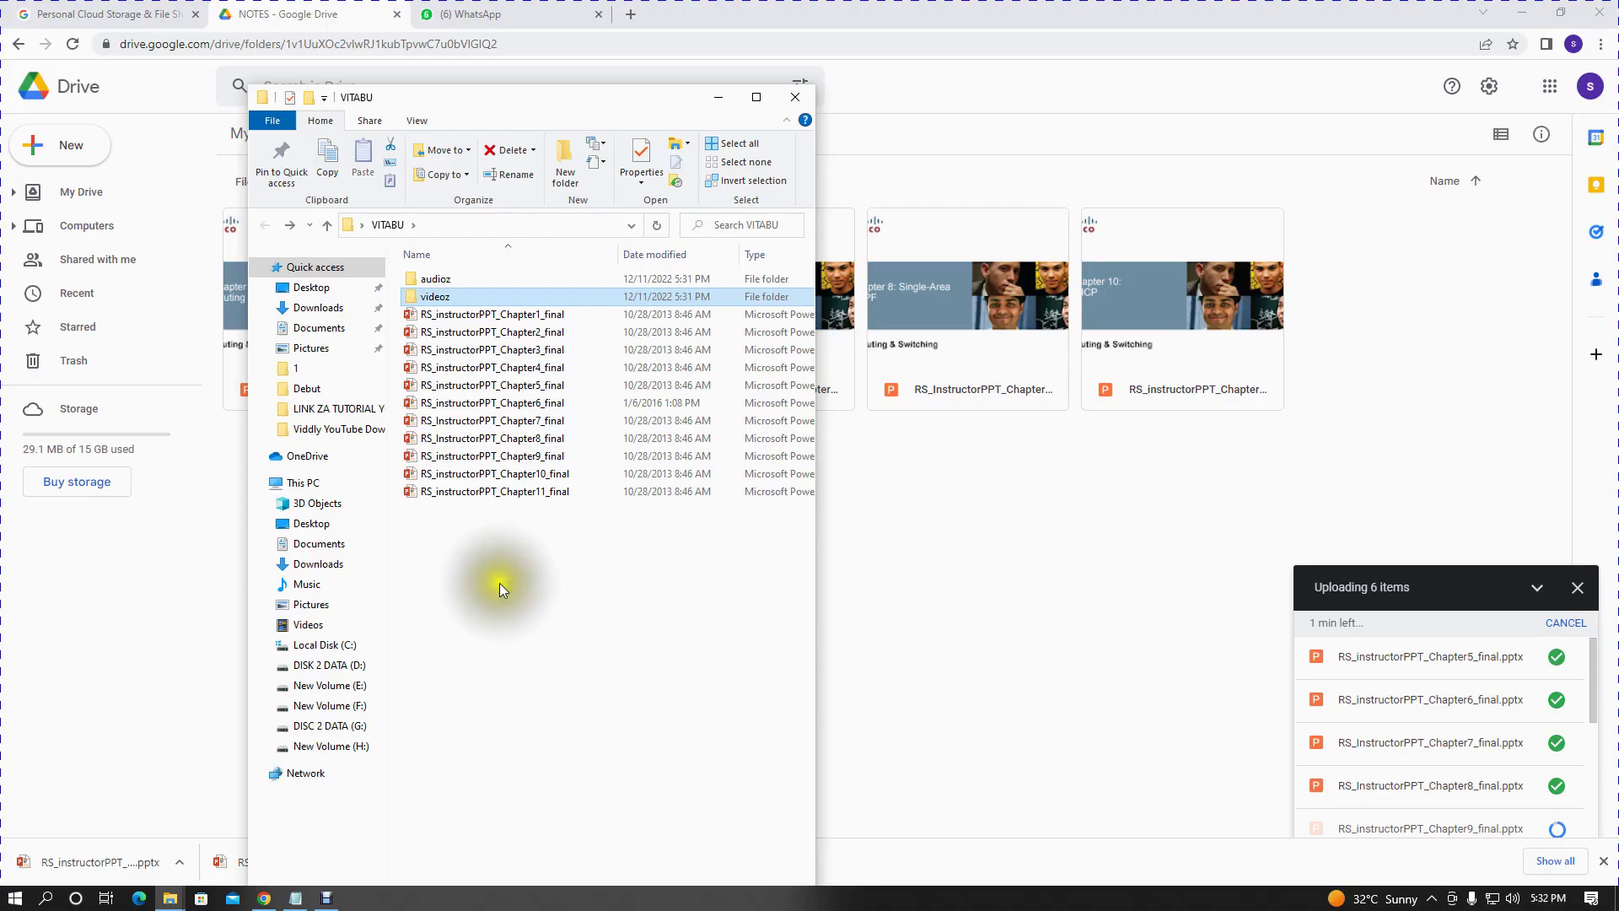
# - Drag the selected VITABU items onto the NOTES folder in Drive to upload them
pyautogui.moveTo(536, 718); pyautogui.dragTo(458, 266)
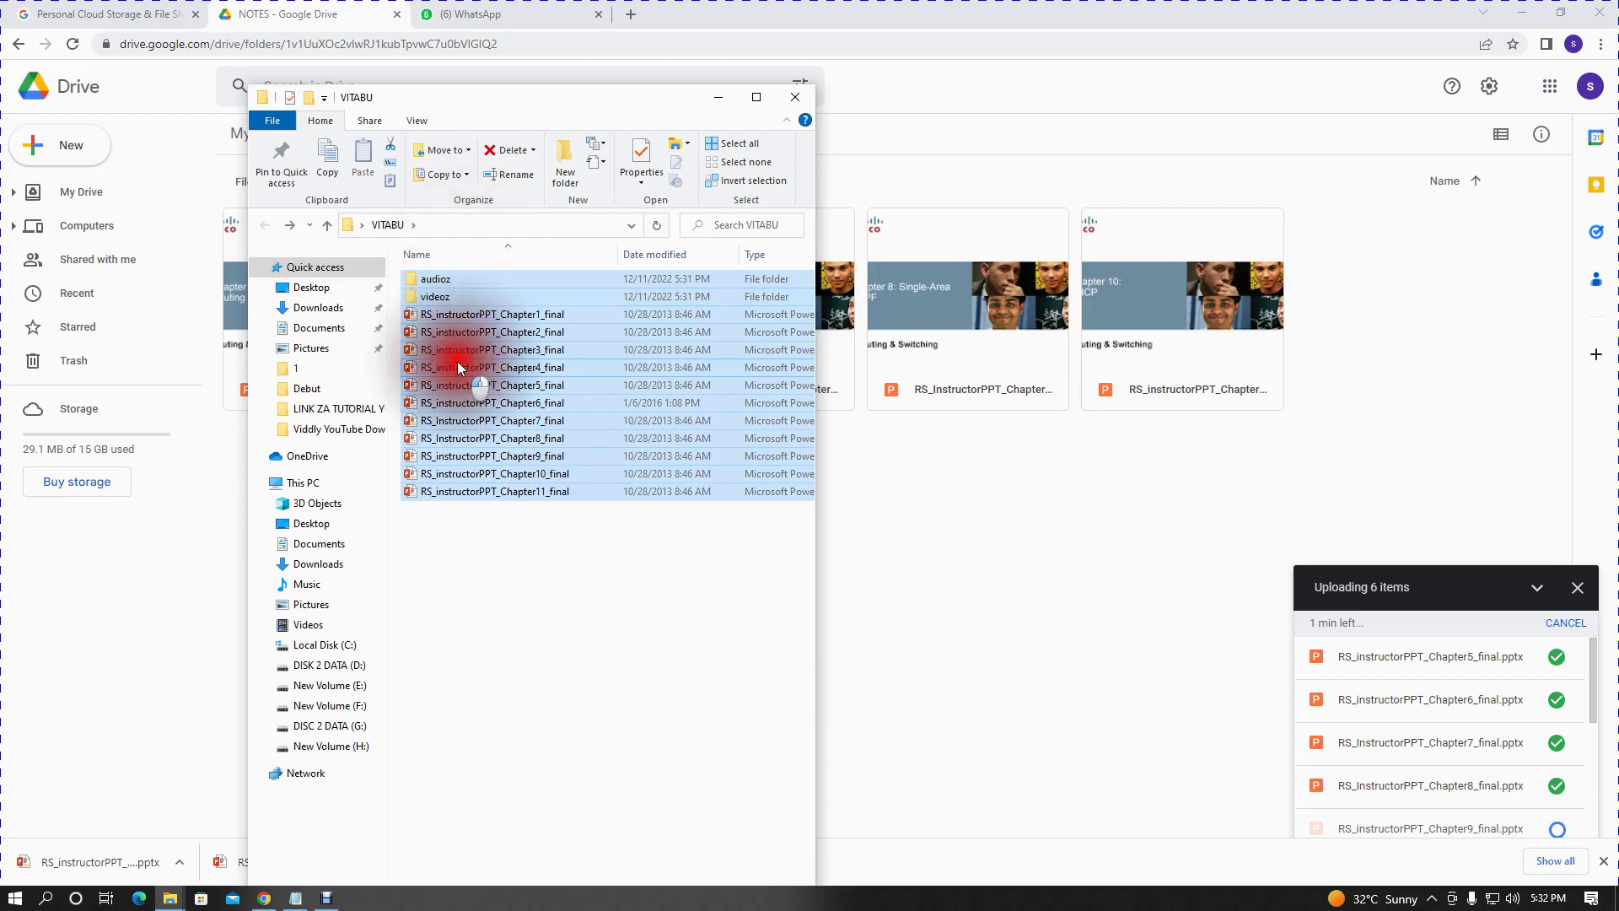
pyautogui.moveTo(457, 361); pyautogui.dragTo(1008, 539)
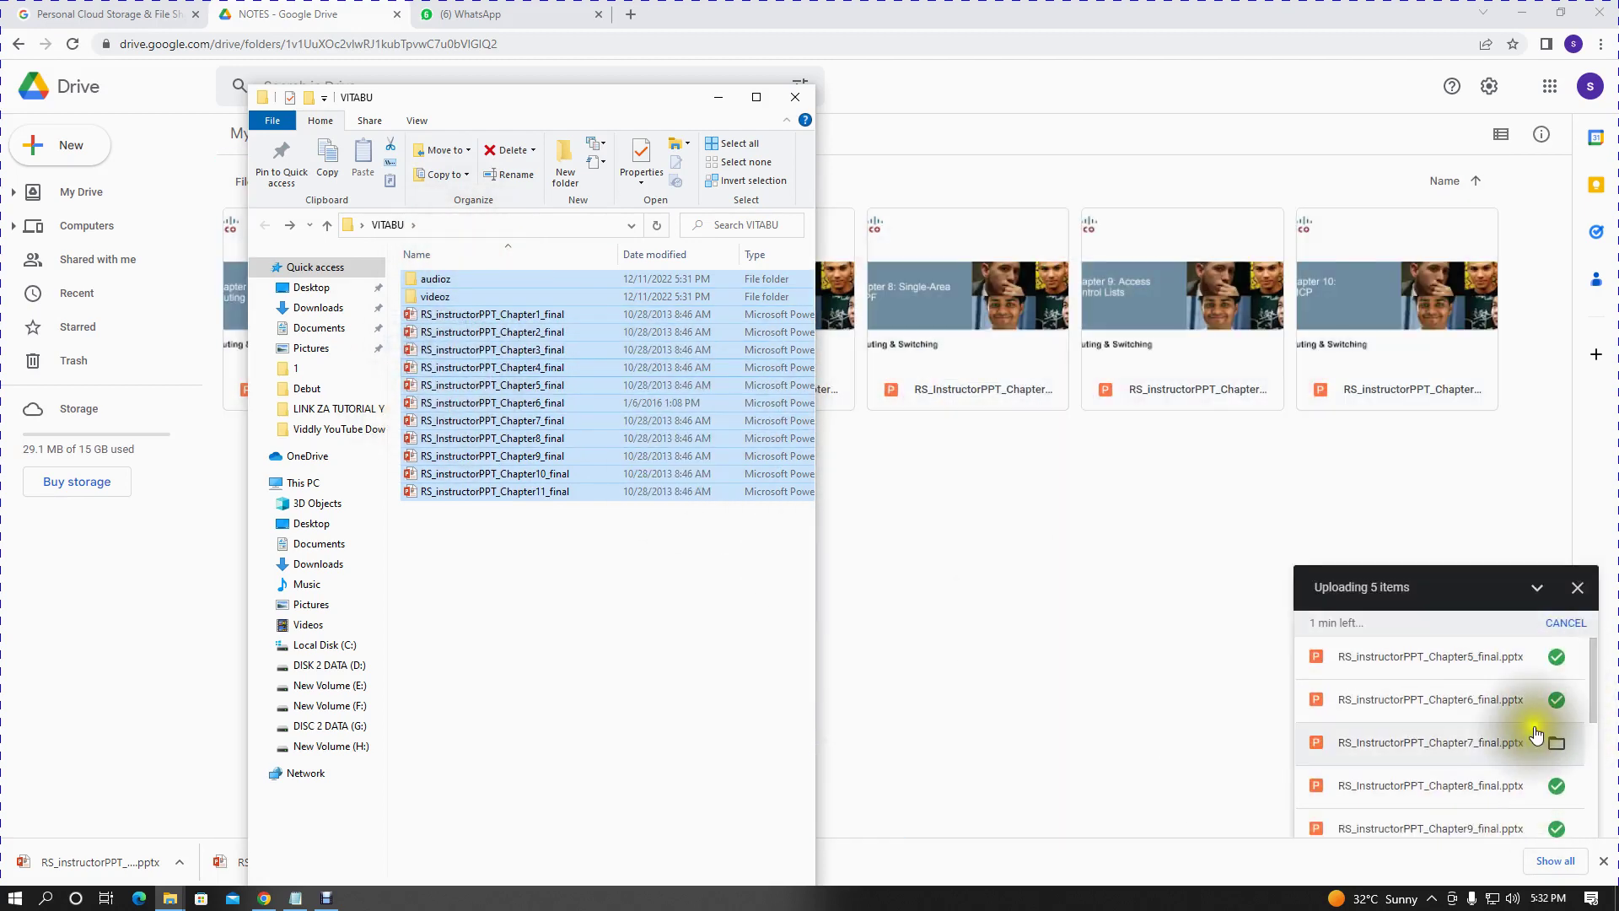
pyautogui.scroll(-5, 1532, 737)
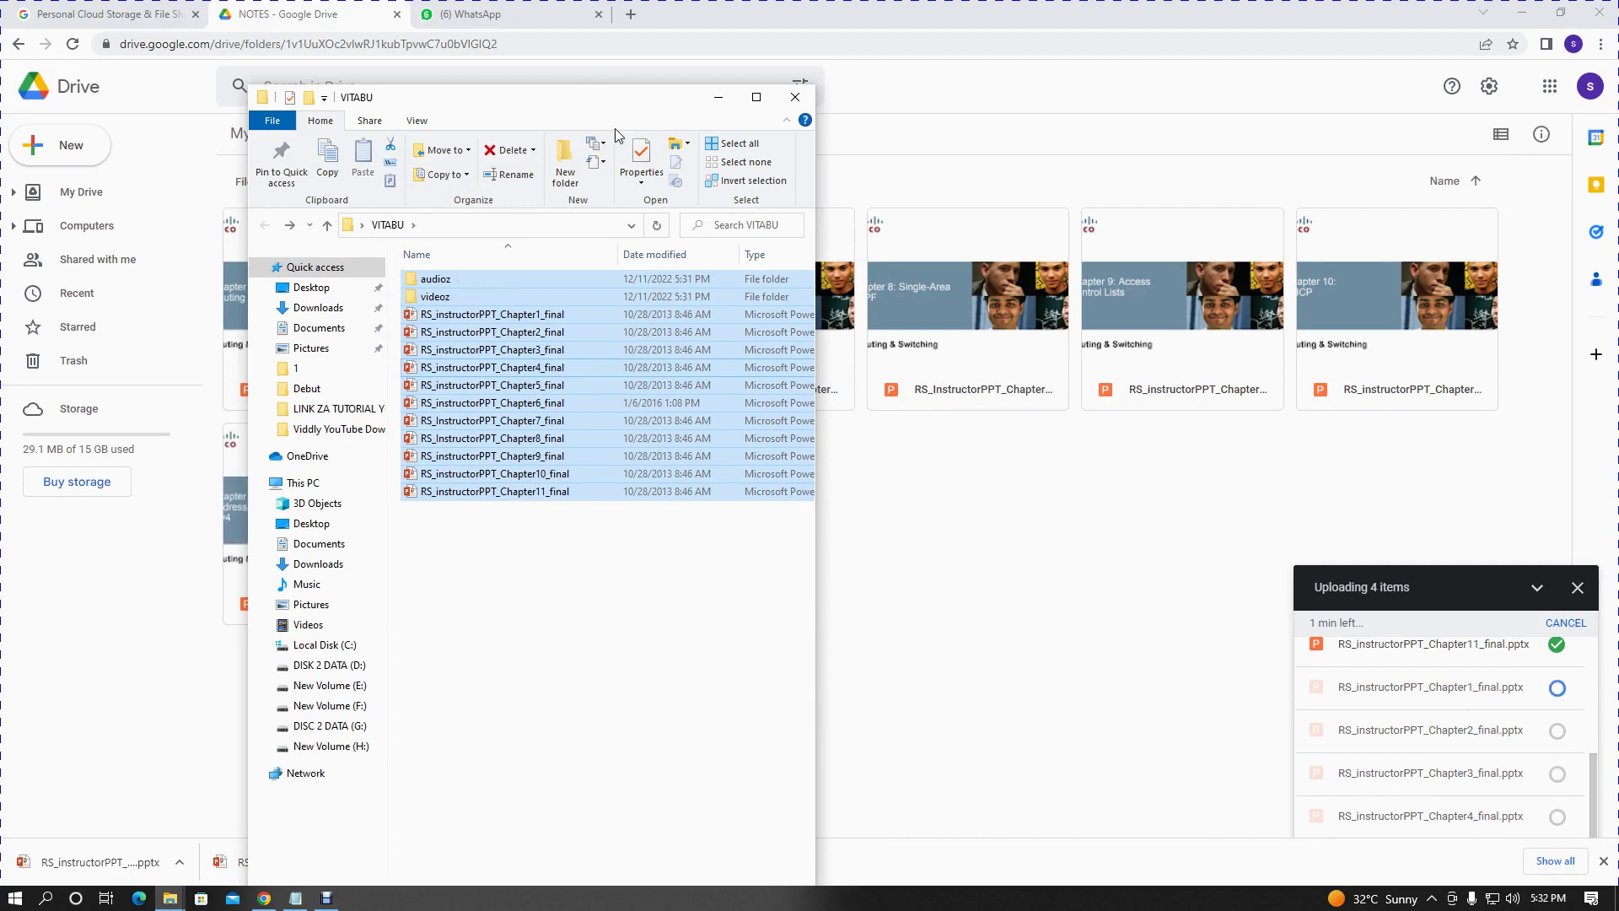
pyautogui.click(582, 508)
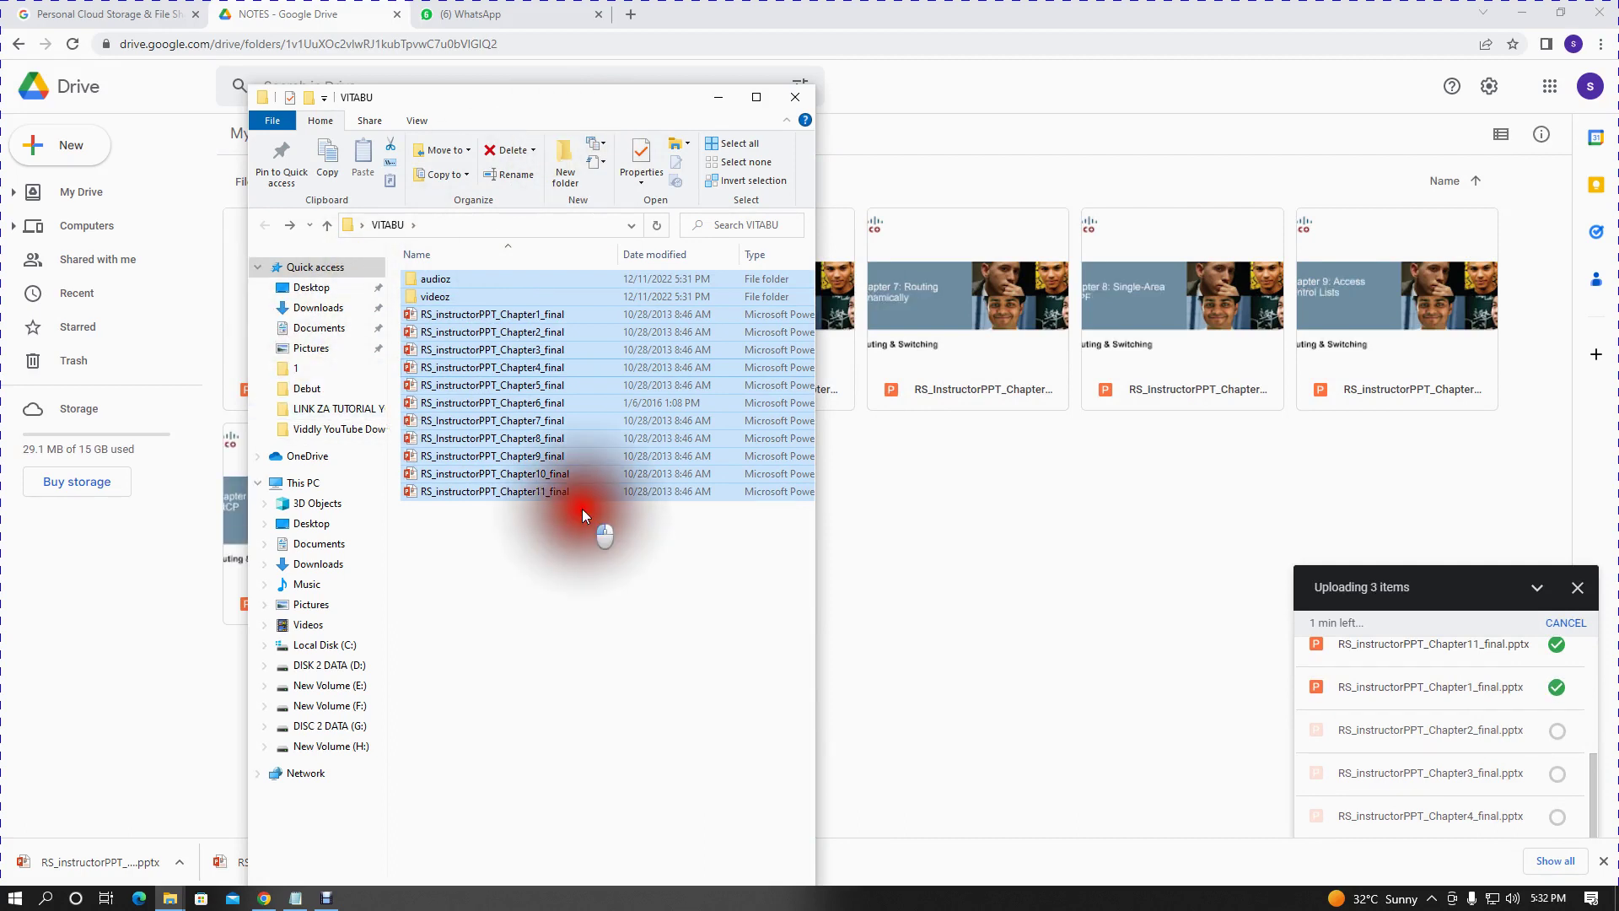
# - Select the audioz and videoz folders and upload both into NOTES in Drive
pyautogui.moveTo(564, 506); pyautogui.dragTo(531, 311)
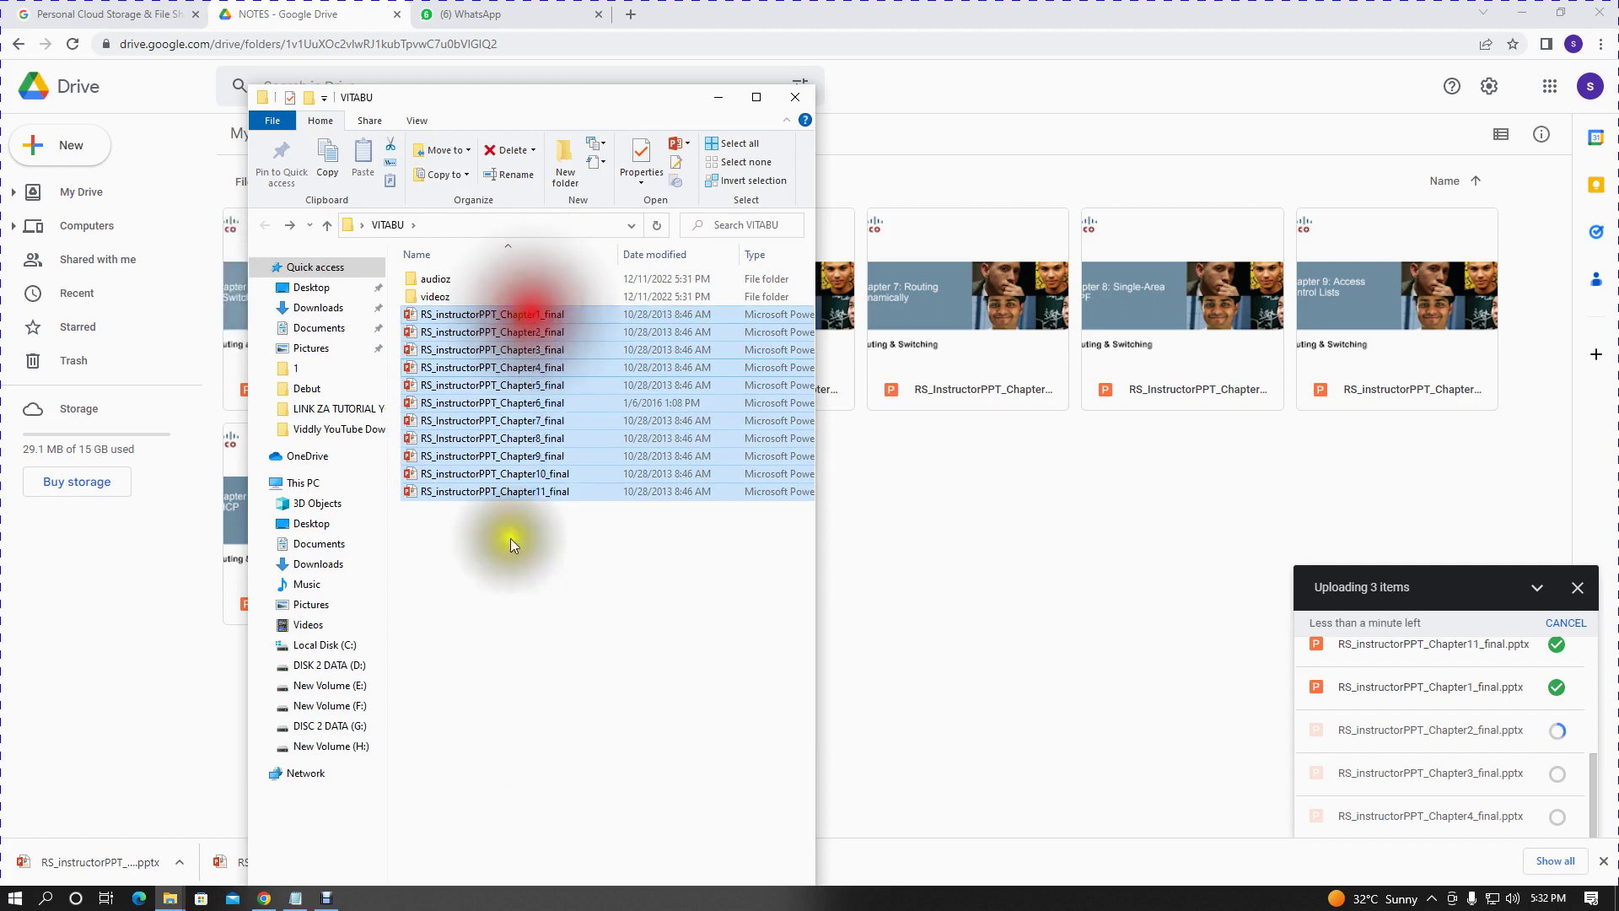
pyautogui.click(535, 726)
pyautogui.click(453, 290)
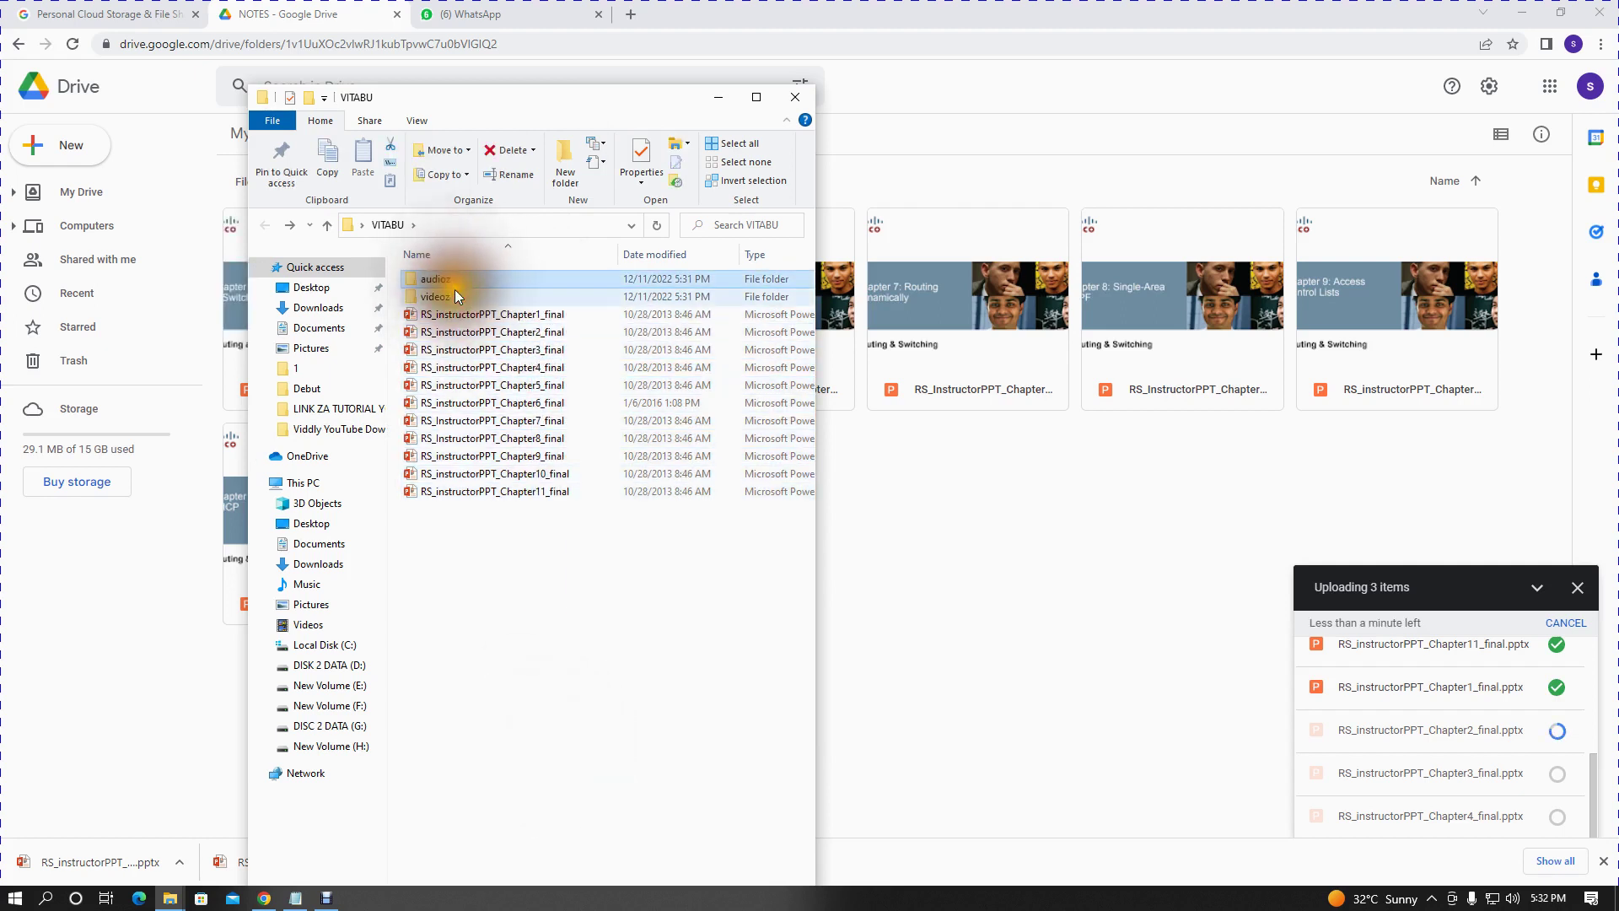
pyautogui.moveTo(473, 533); pyautogui.dragTo(467, 321)
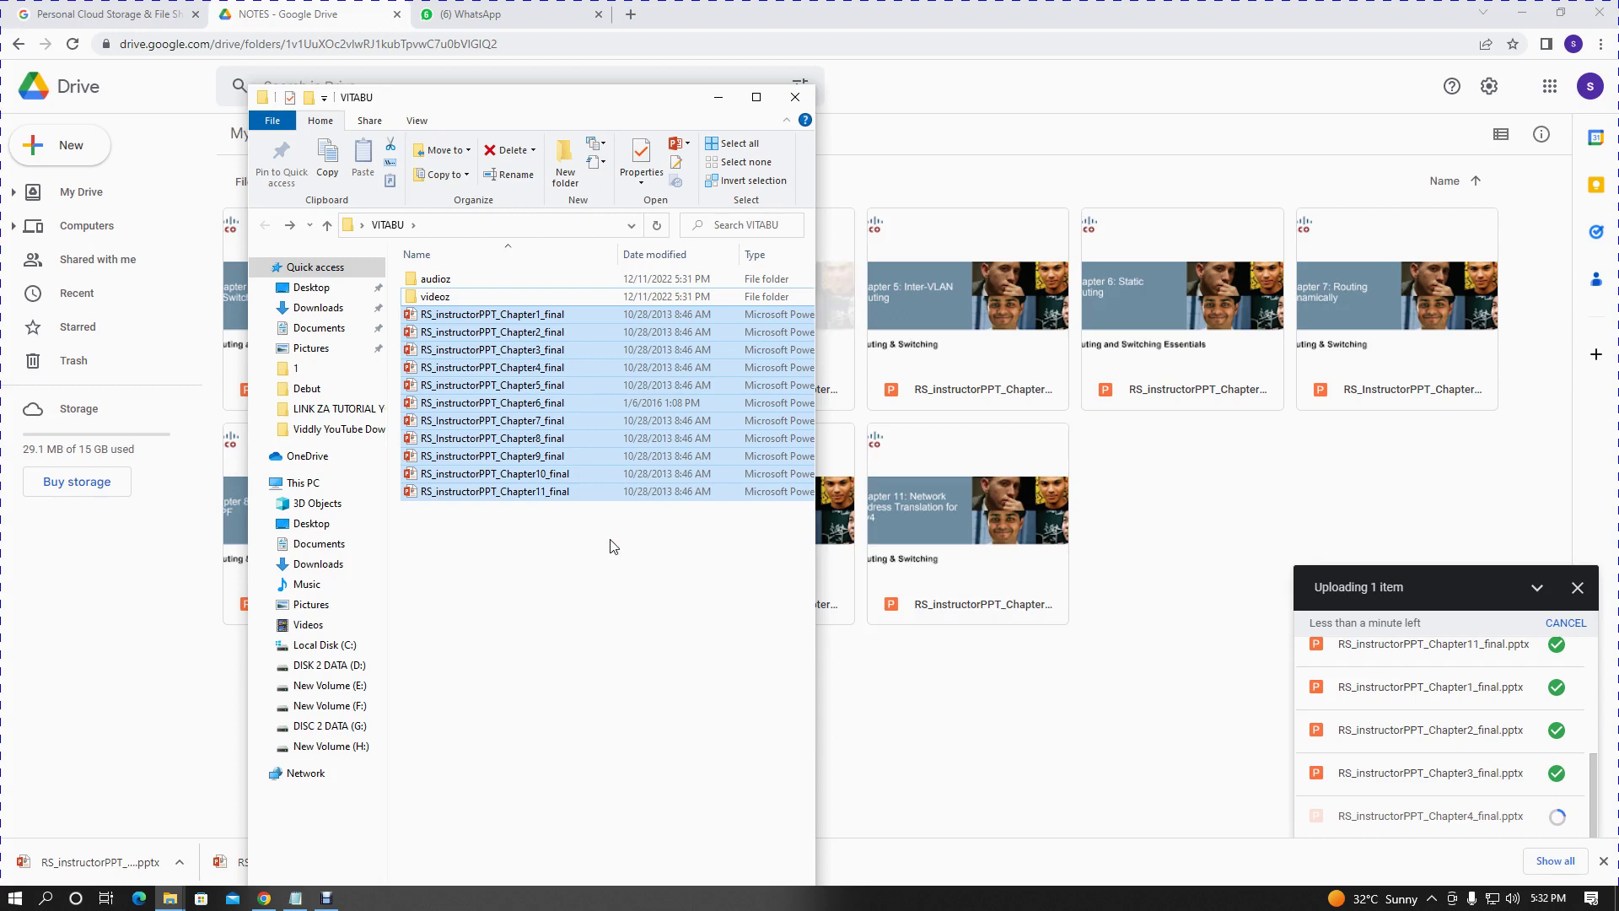
pyautogui.click(476, 272)
pyautogui.keyDown('ctrl'); pyautogui.click(438, 296); pyautogui.keyUp('ctrl')
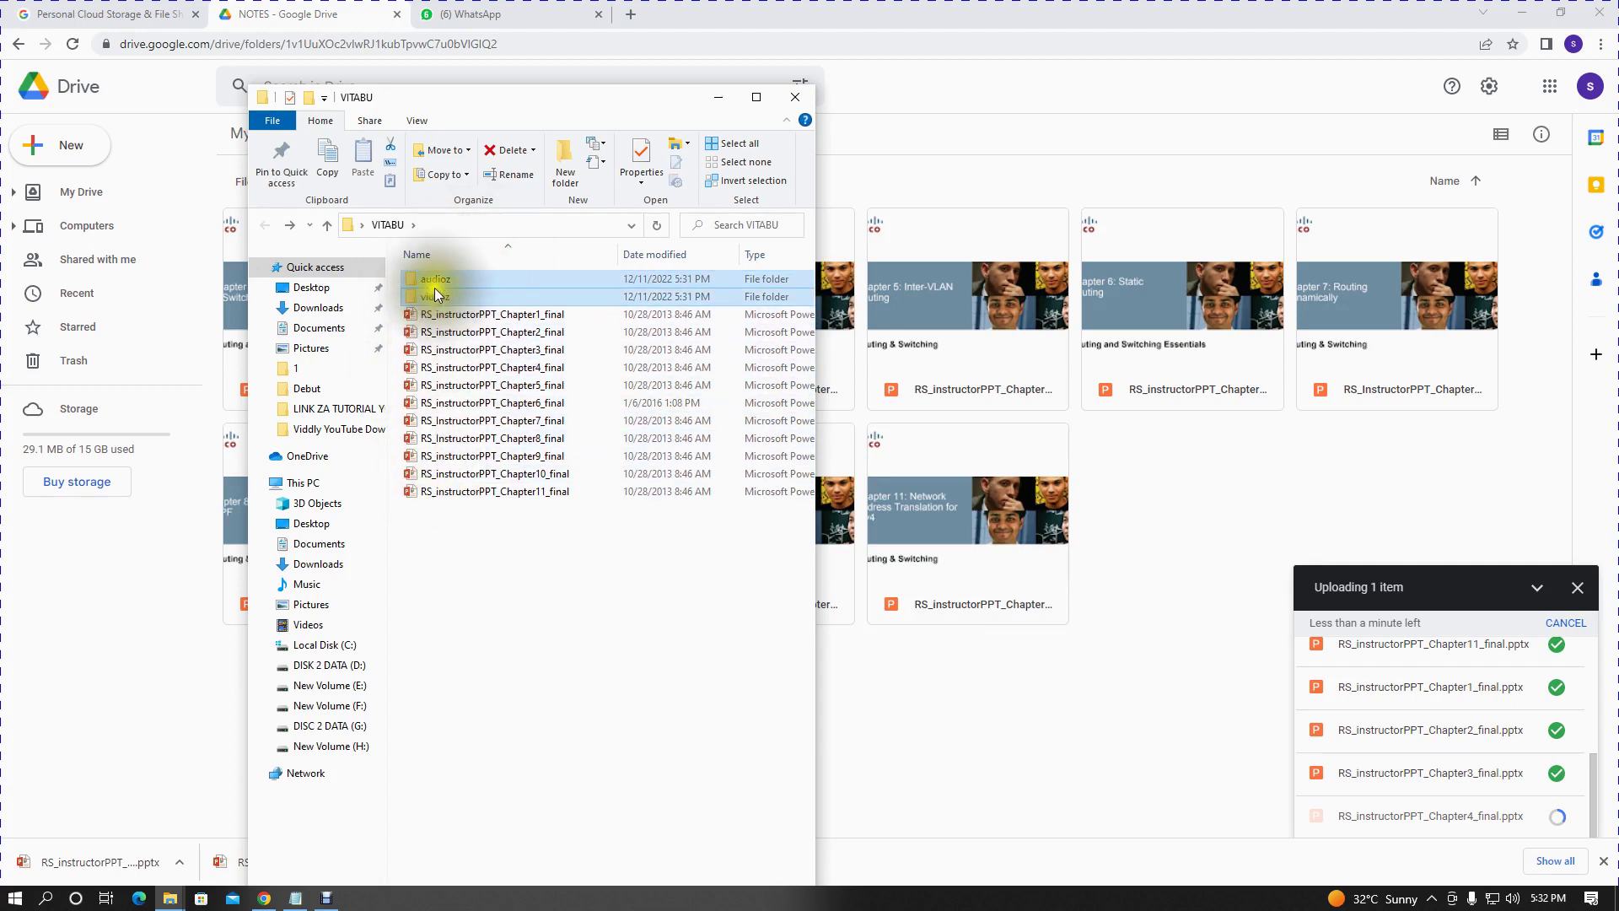
pyautogui.moveTo(434, 281); pyautogui.dragTo(1084, 659)
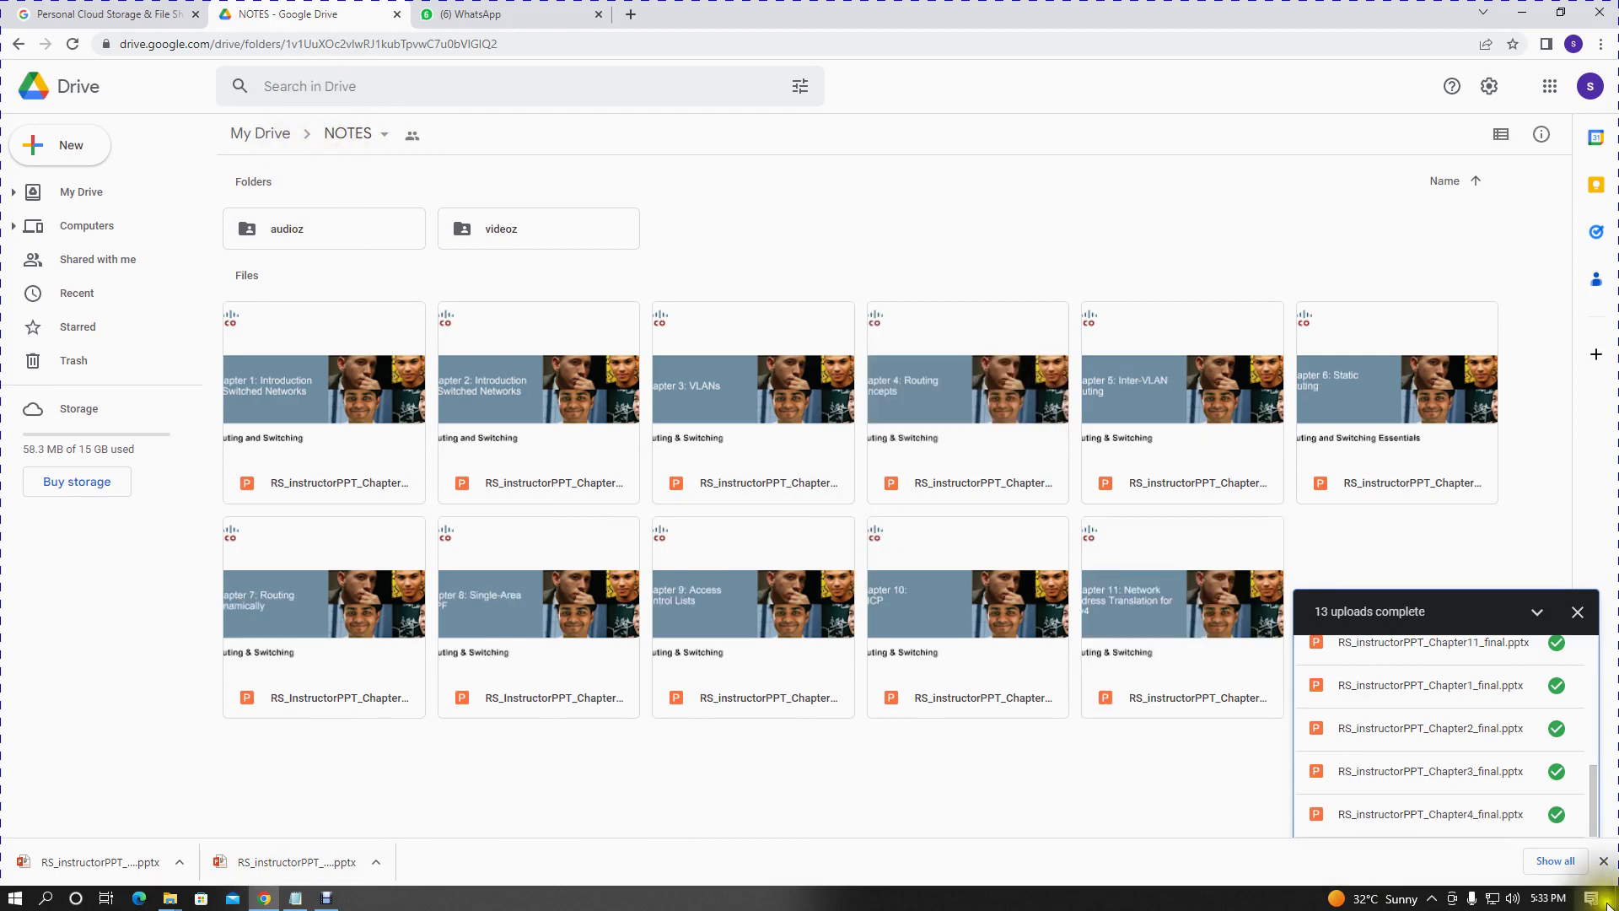
# - Show the More submenu of Drive's New menu, listing Google Drawings, My Maps, Sites and other apps
pyautogui.scroll(5, 1434, 759)
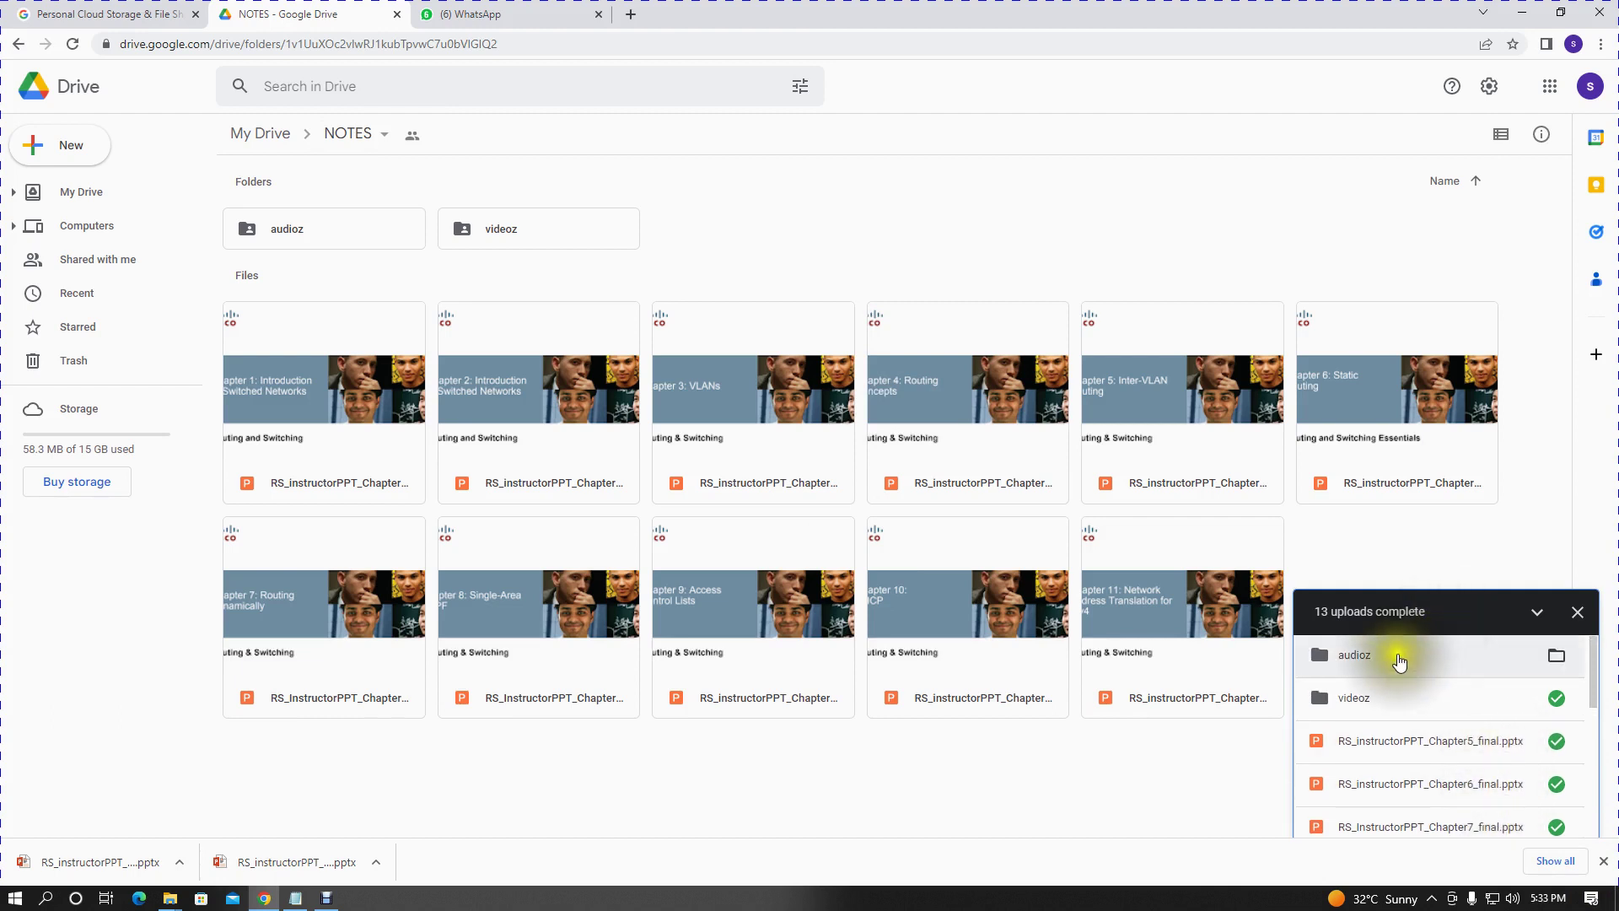
pyautogui.scroll(-5, 1375, 705)
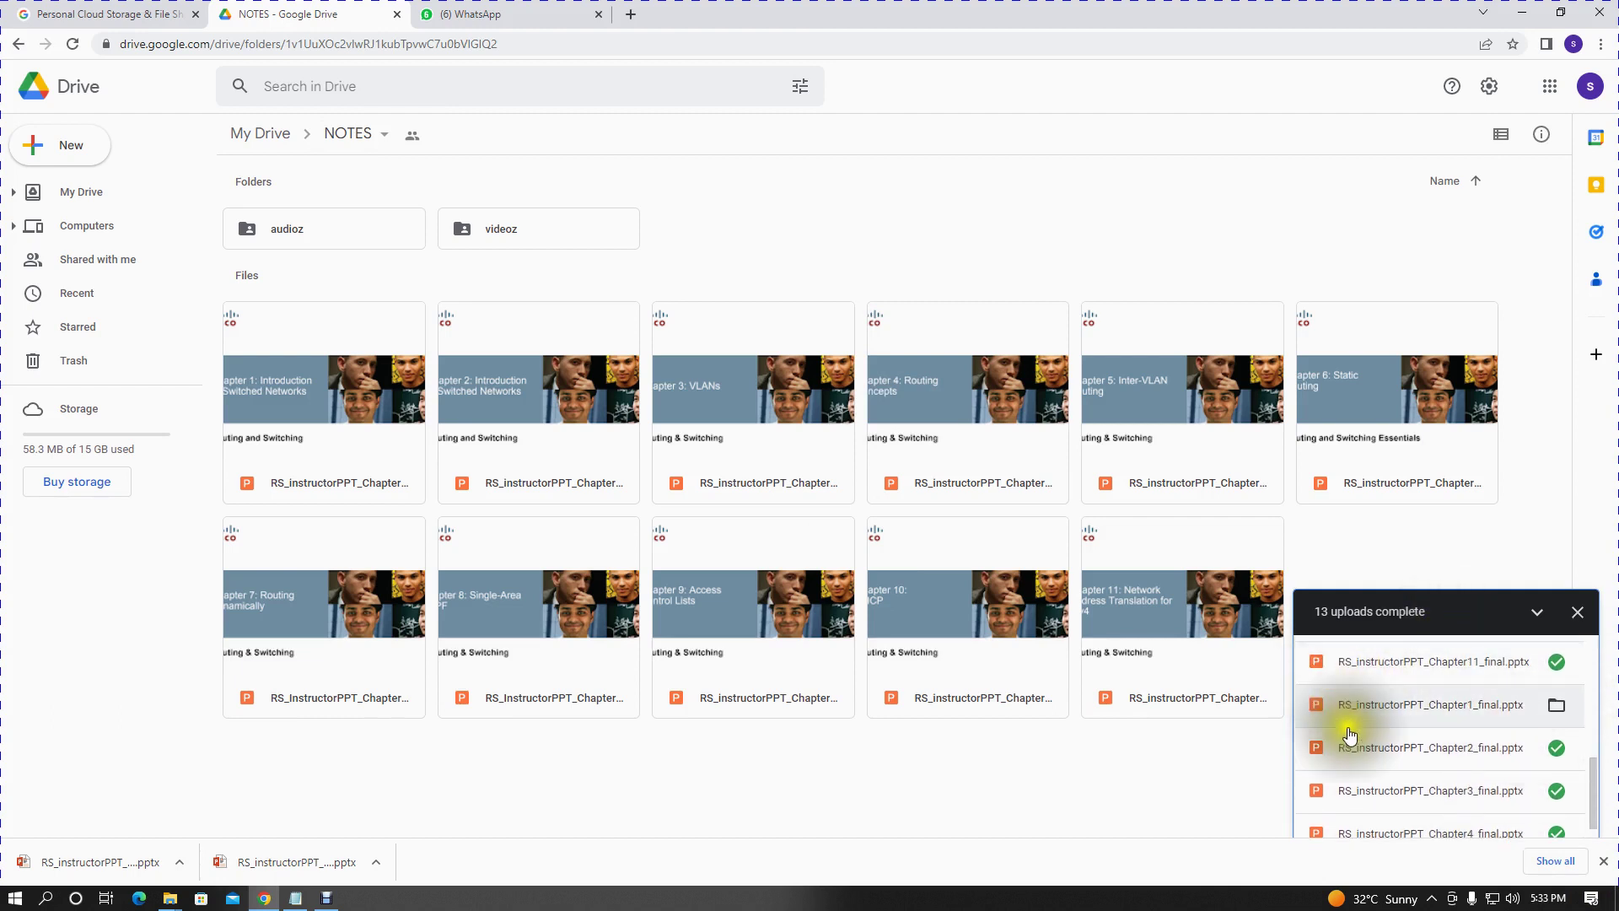
pyautogui.scroll(-1, 1354, 759)
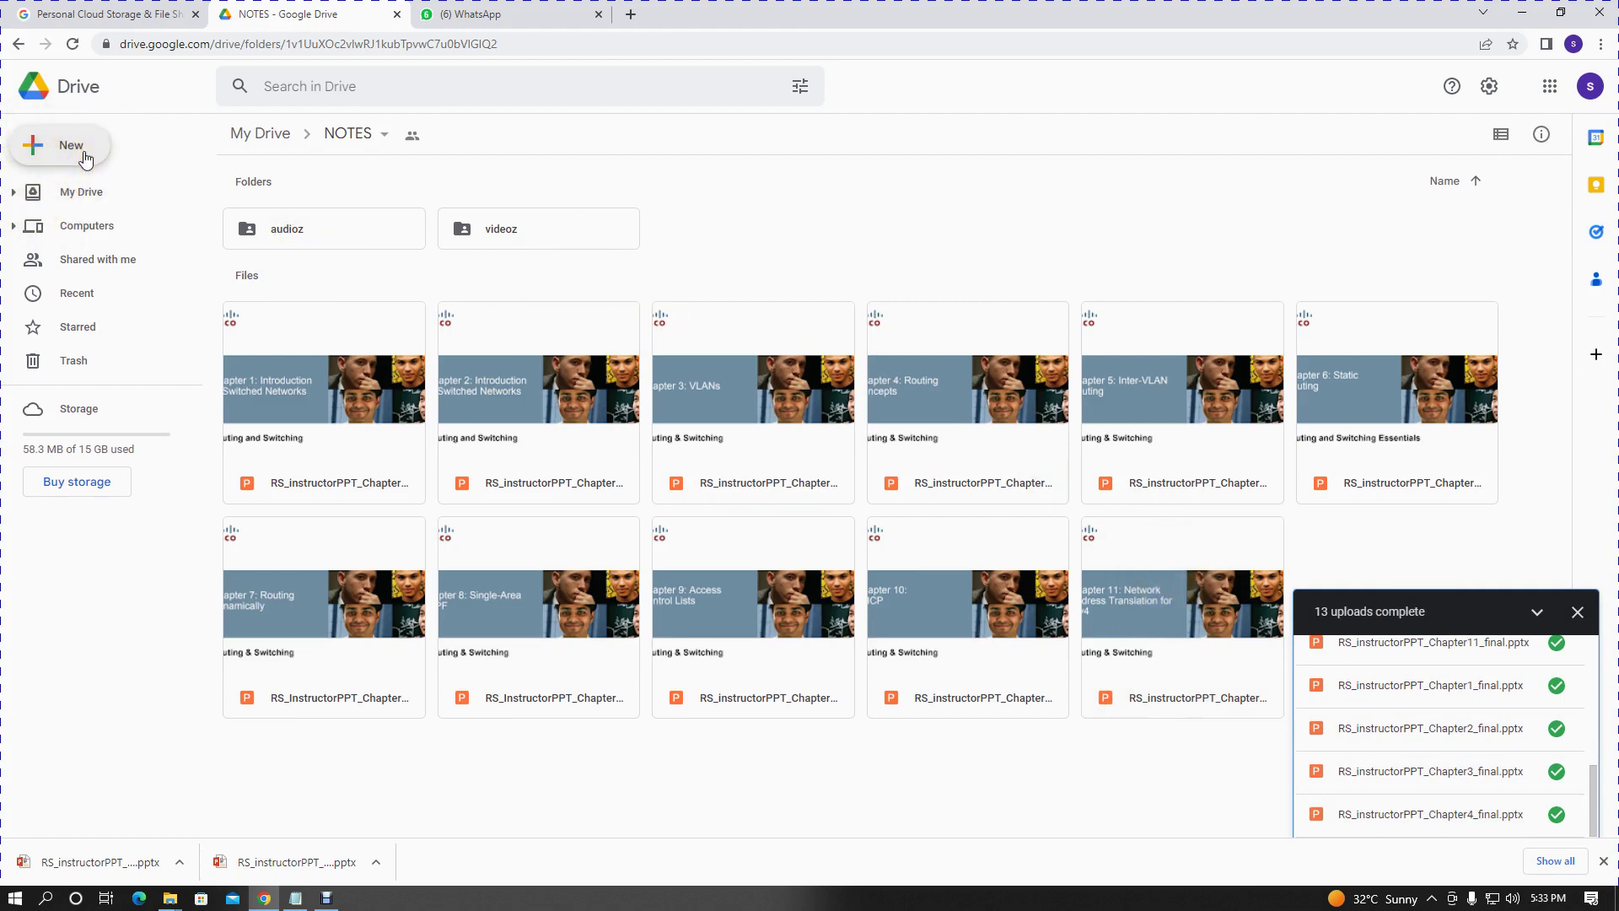
pyautogui.click(85, 158)
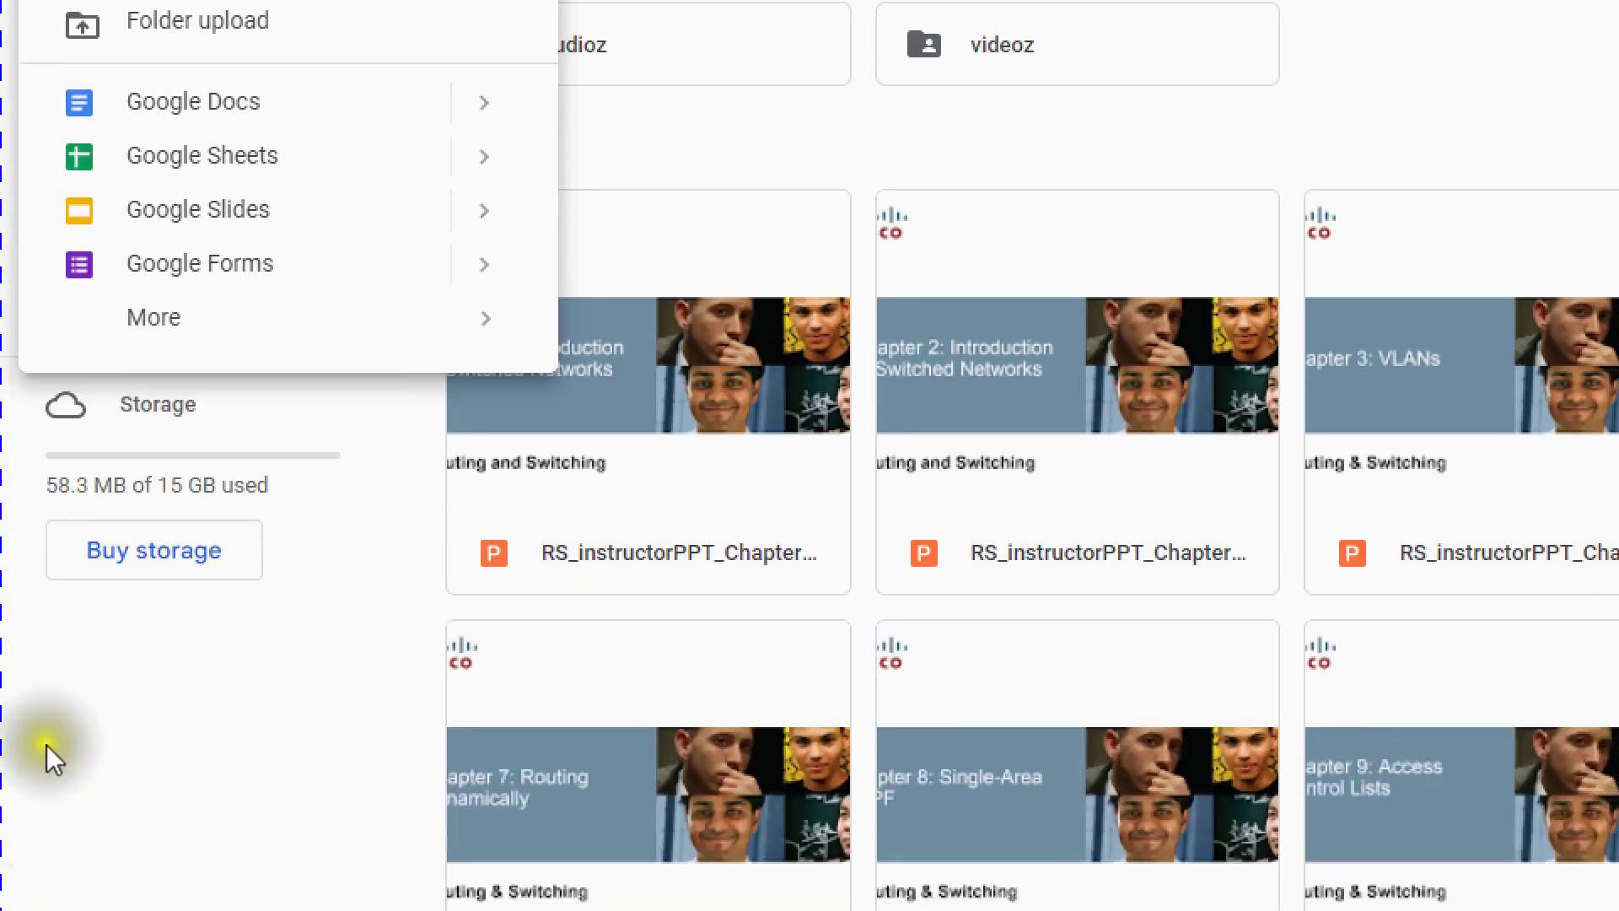
pyautogui.click(26, 567)
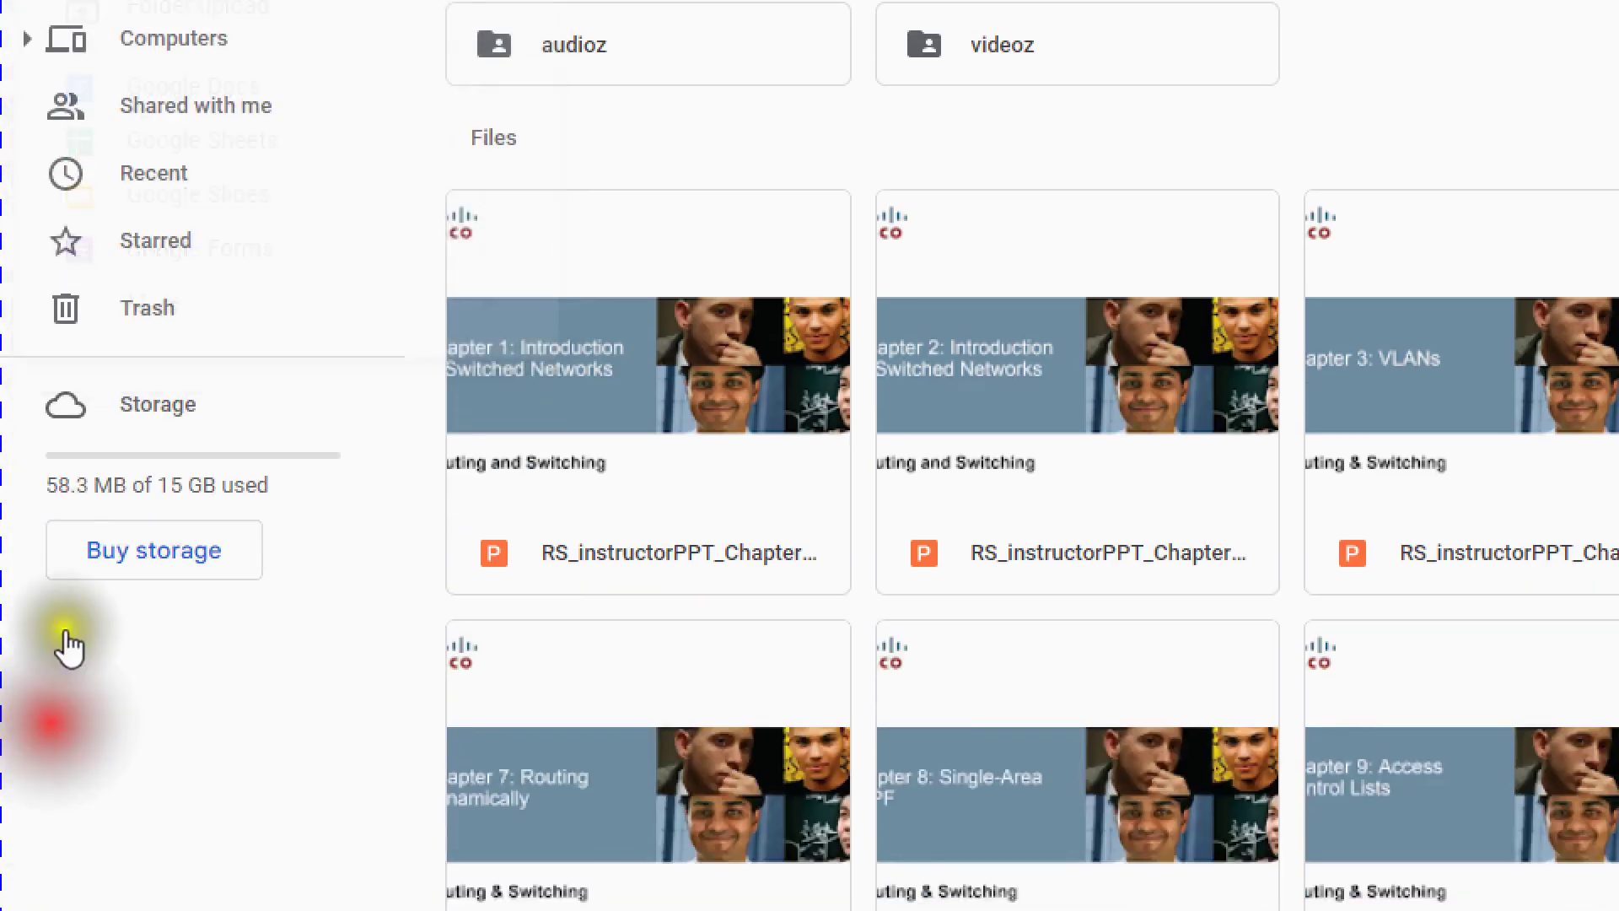
pyautogui.click(127, 185)
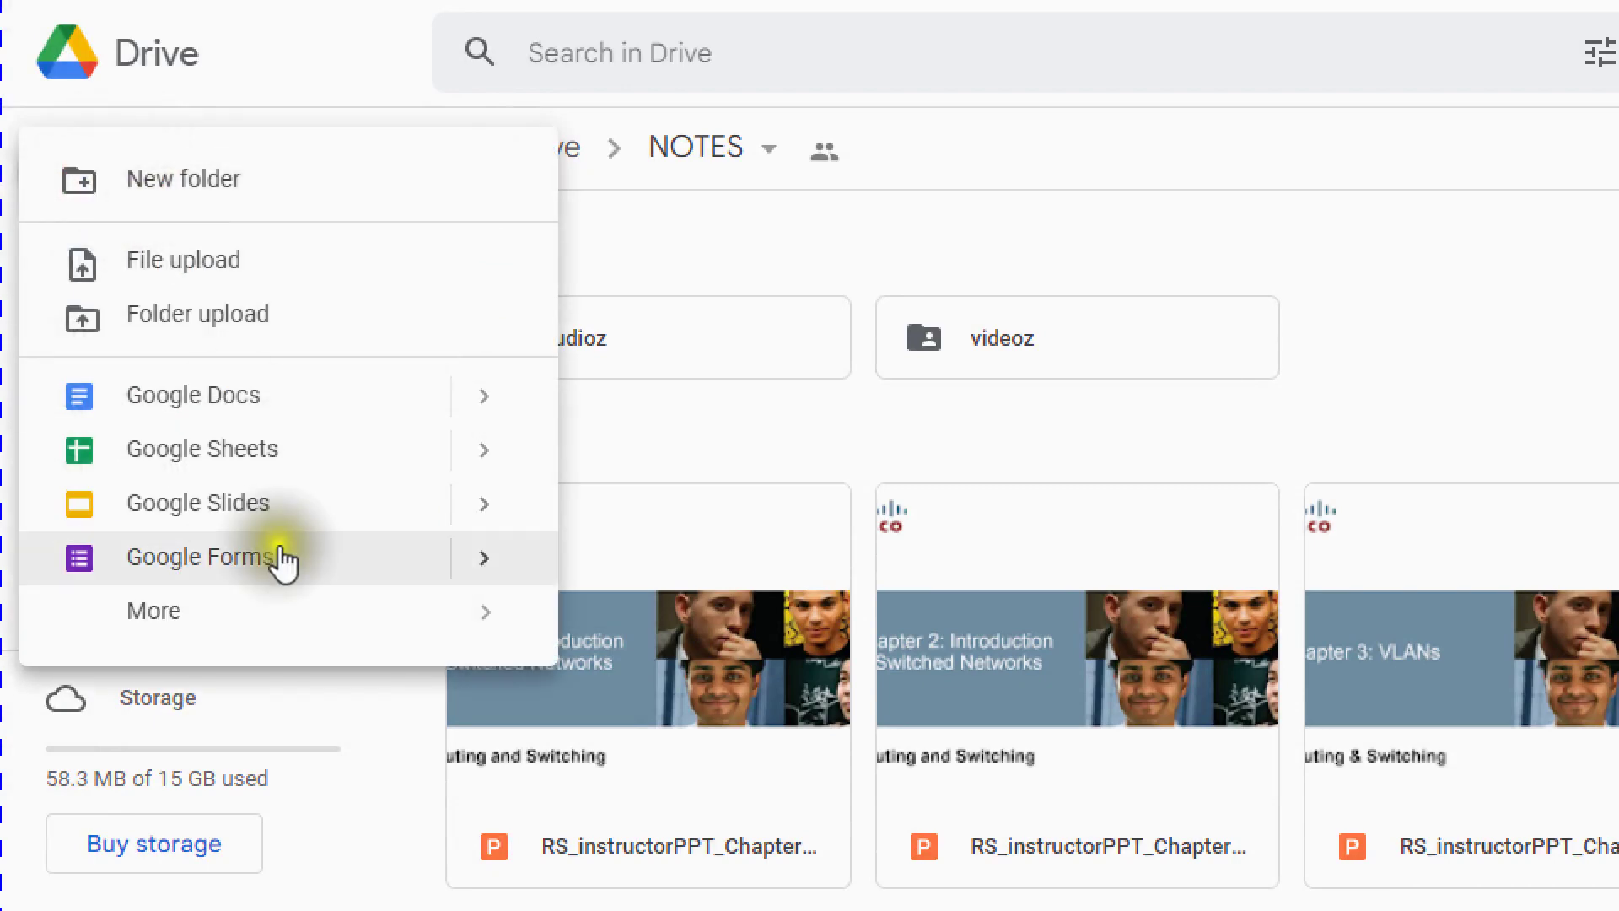
pyautogui.moveTo(283, 610)
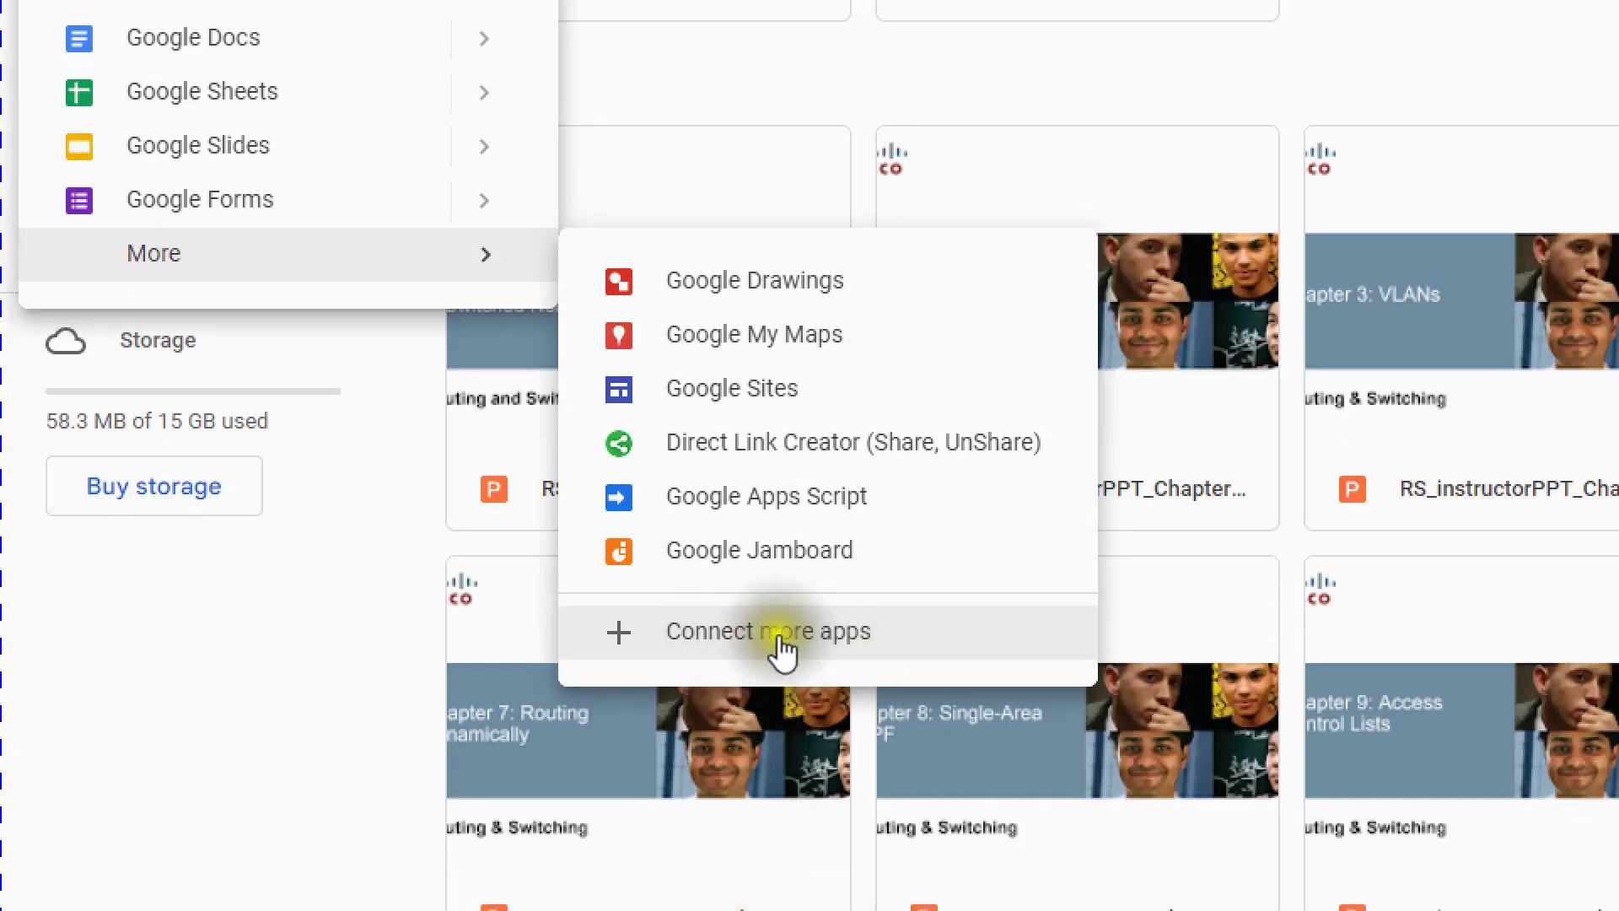
# - Search Google Workspace Marketplace for 'direct li' to find Direct Link Creator for Drive
pyautogui.click(807, 645)
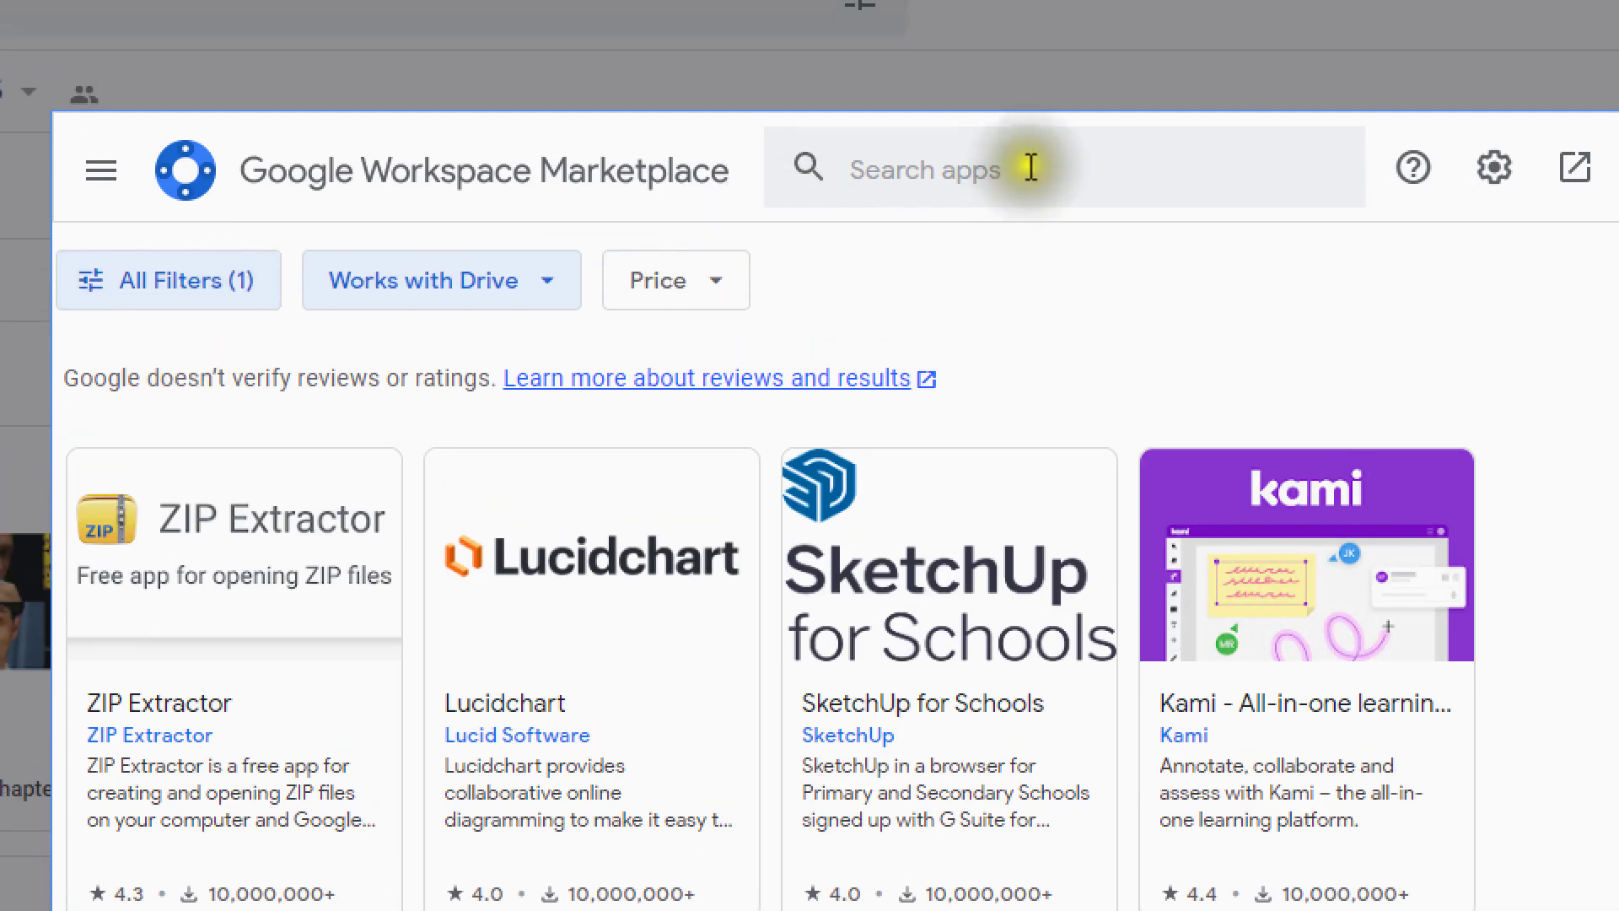
pyautogui.click(1031, 167)
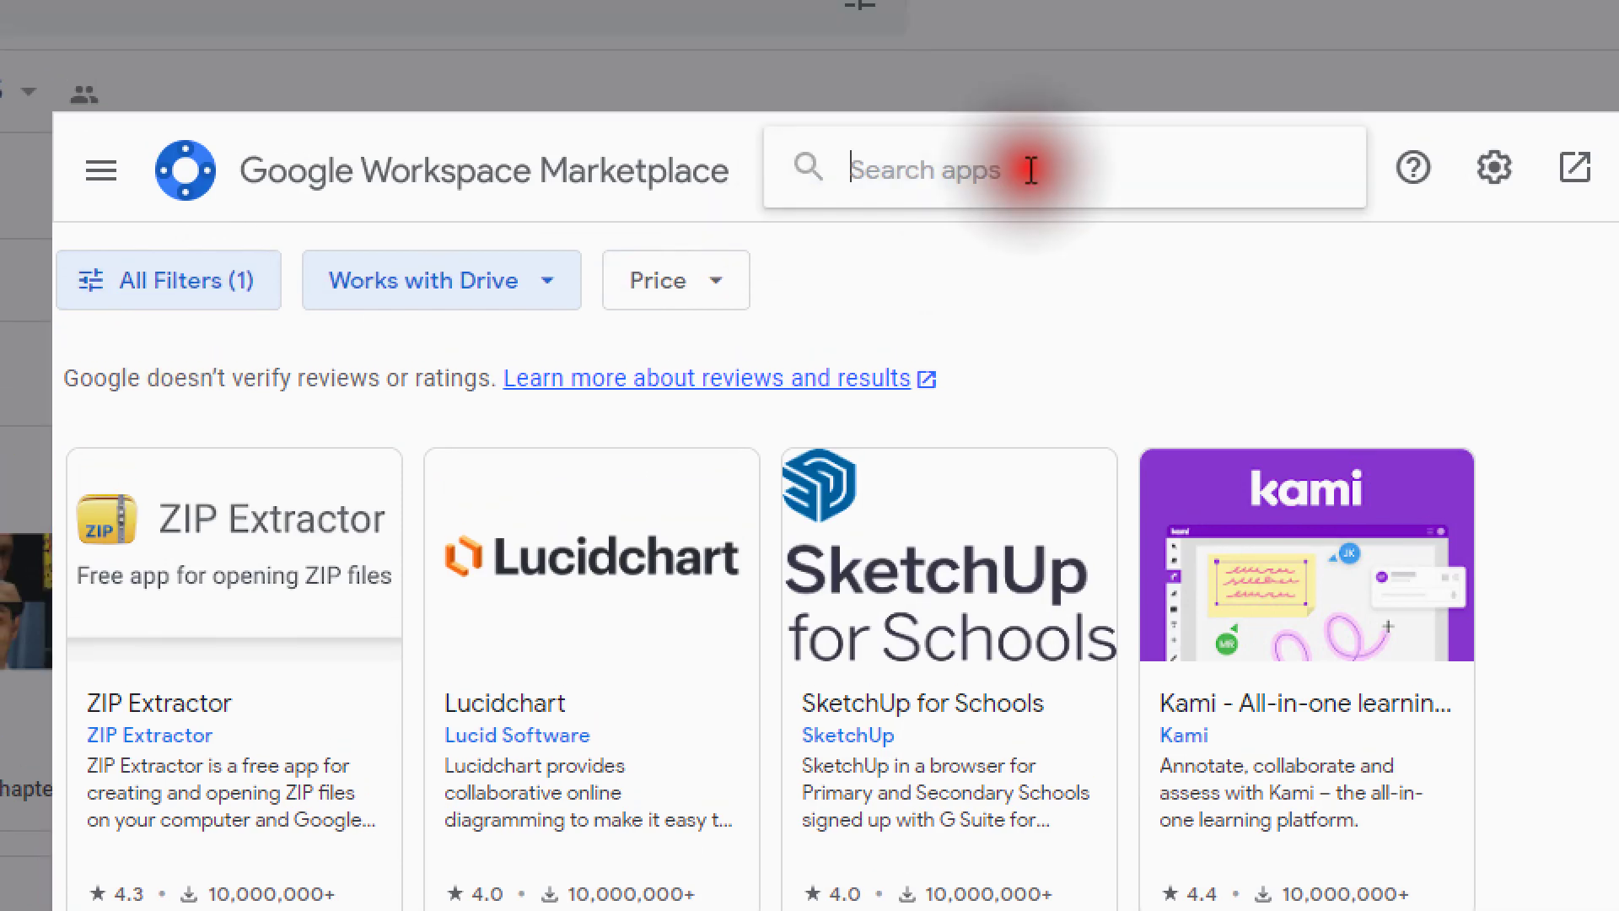
pyautogui.write('direct')
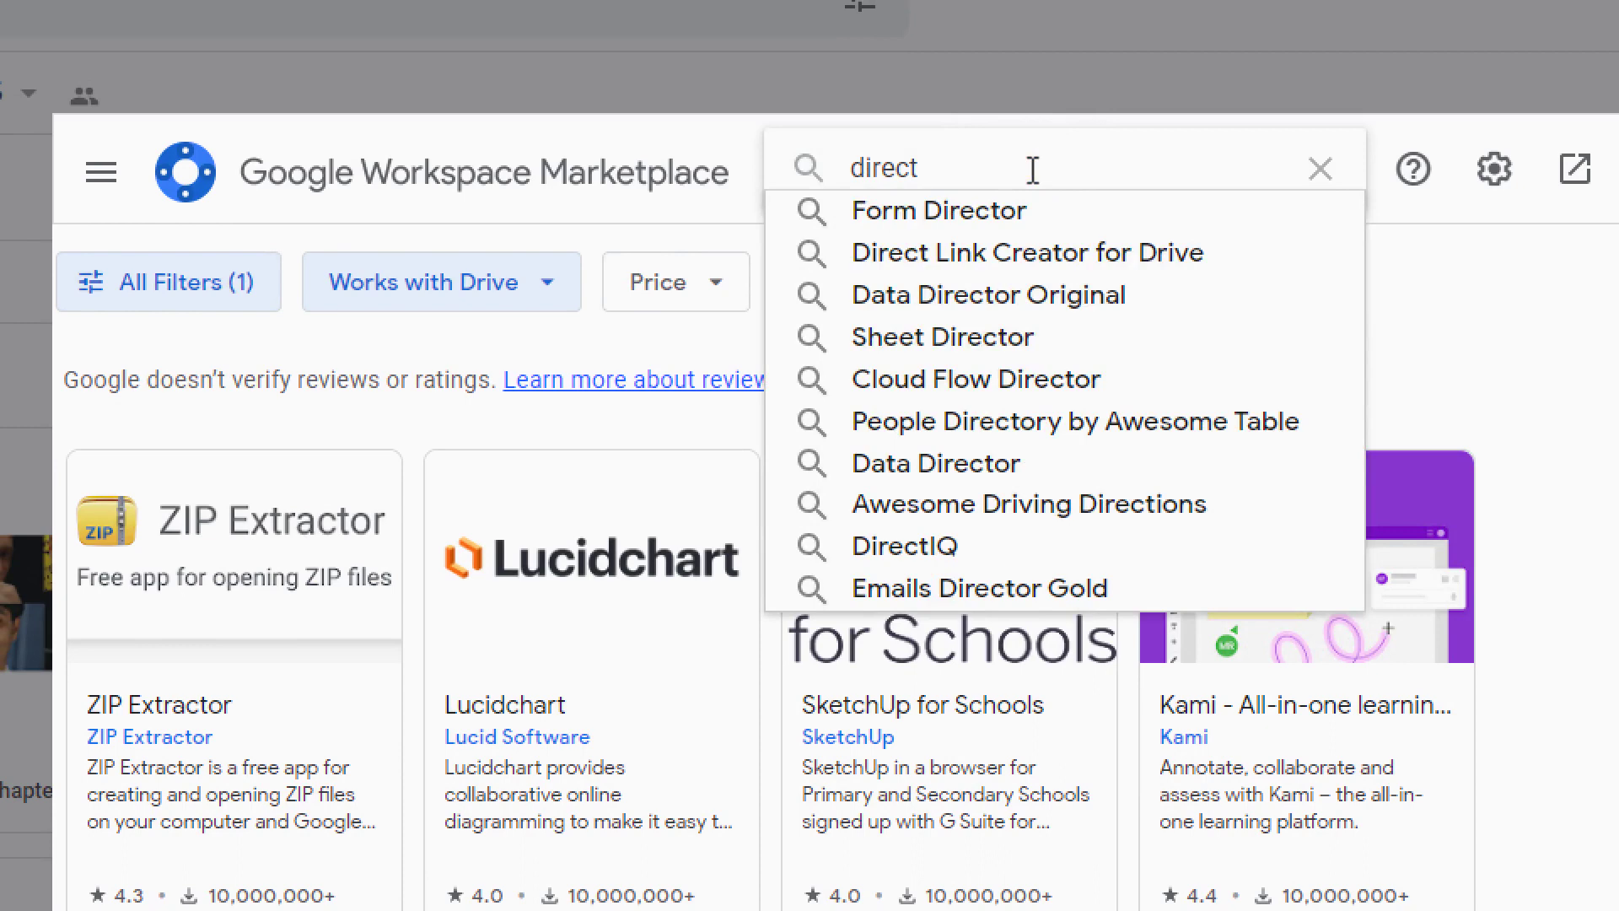
pyautogui.write(' lin')
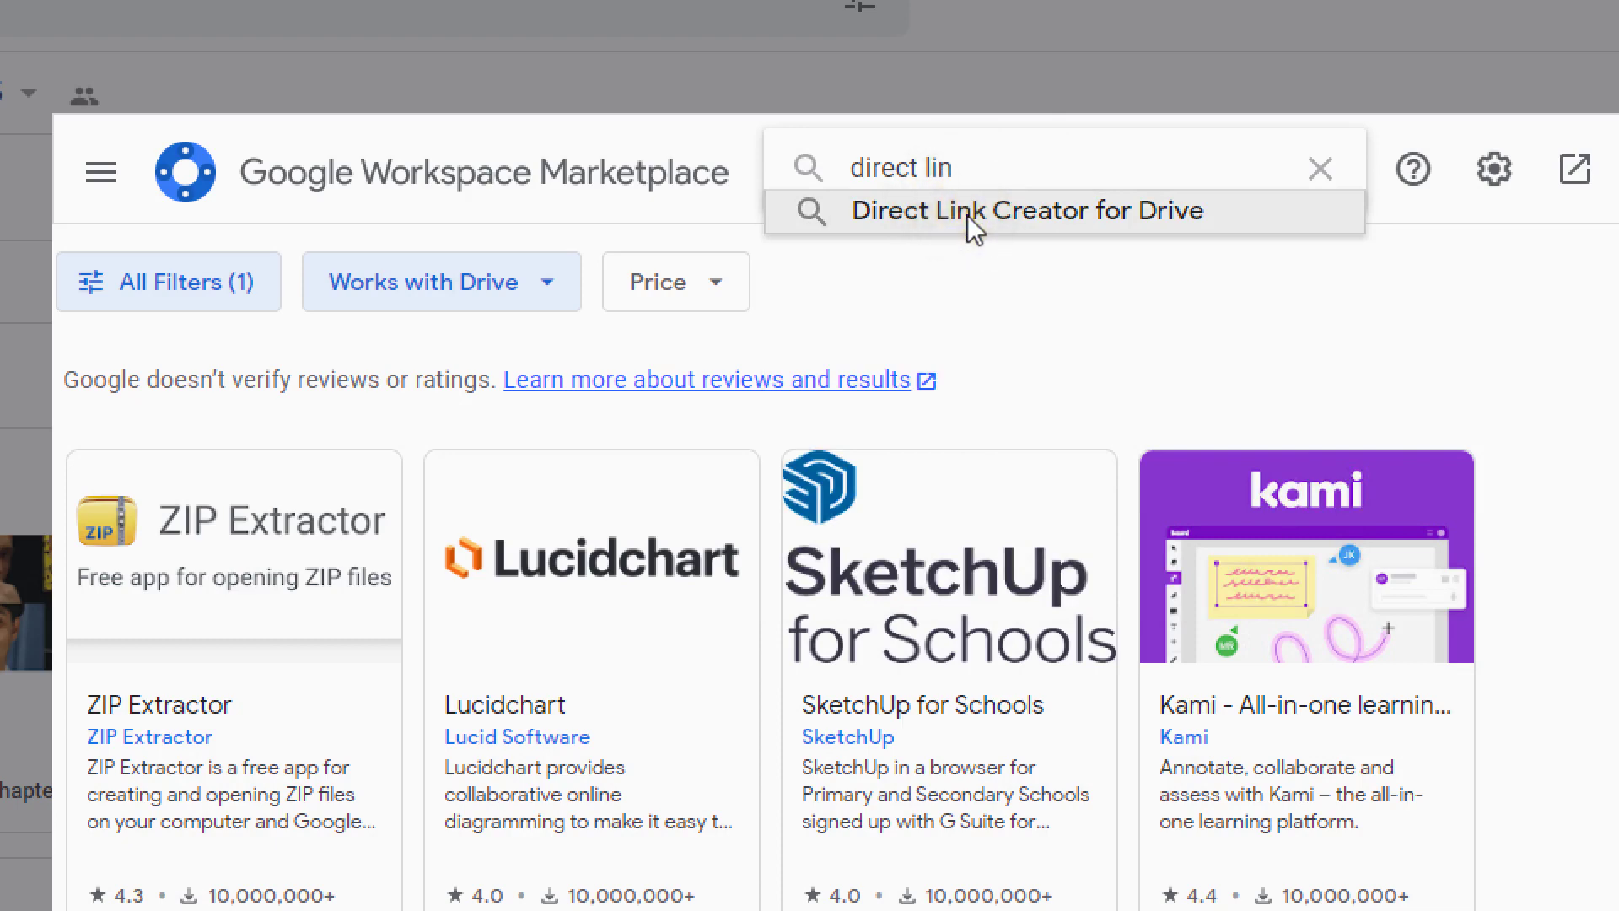
pyautogui.click(968, 215)
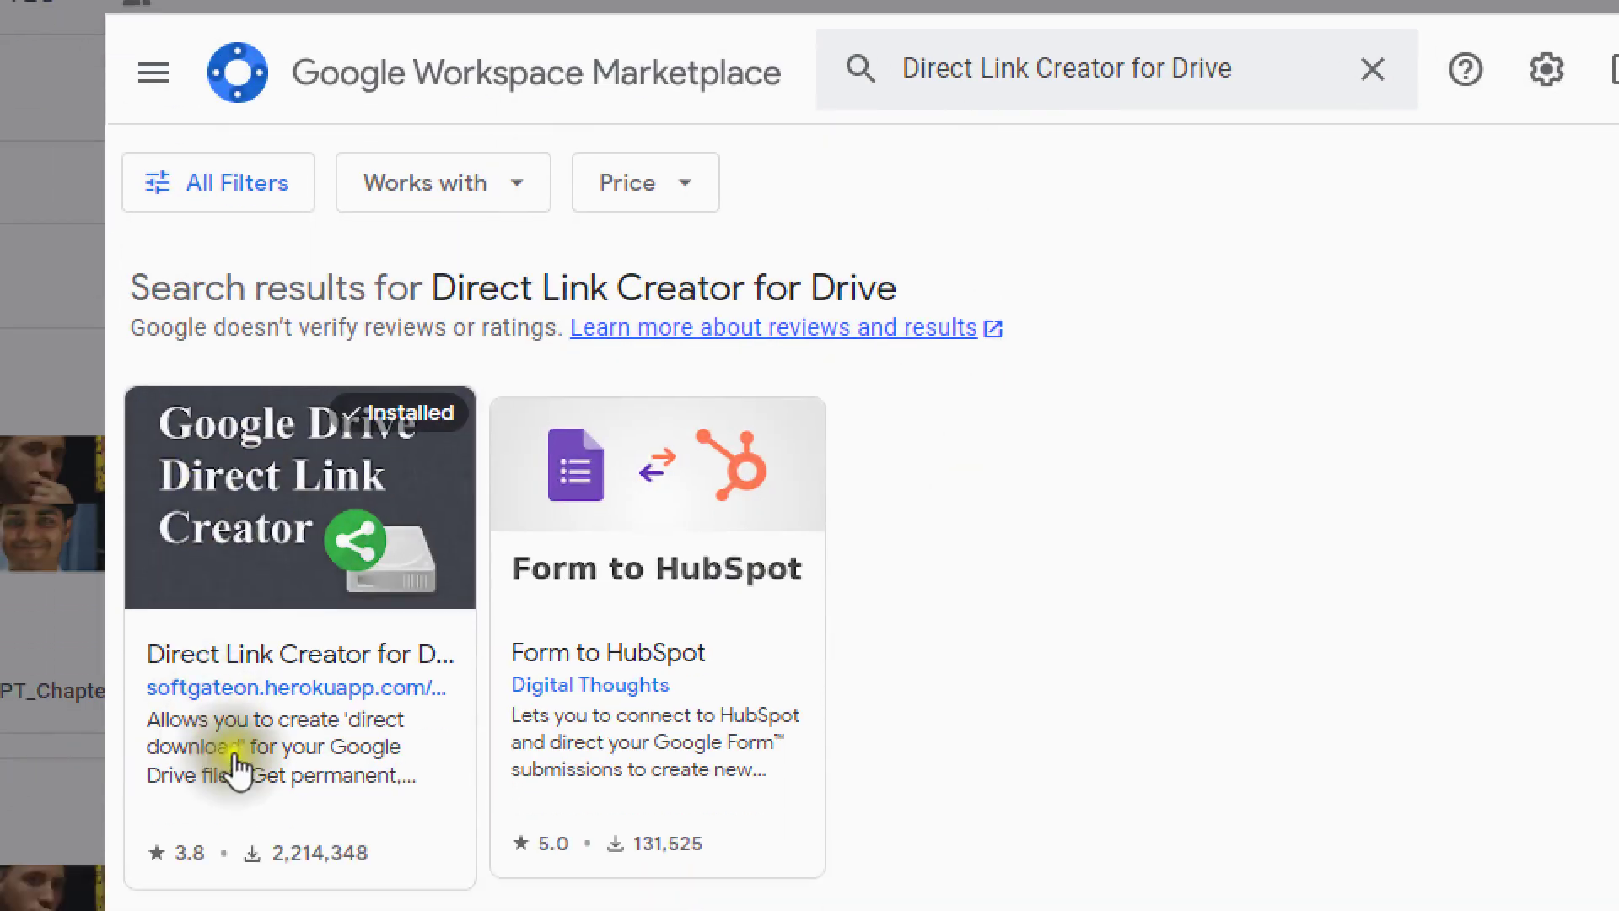
# - Confirm the Direct Link Creator for Drive listing shows Uninstall, then close the Marketplace
pyautogui.click(295, 657)
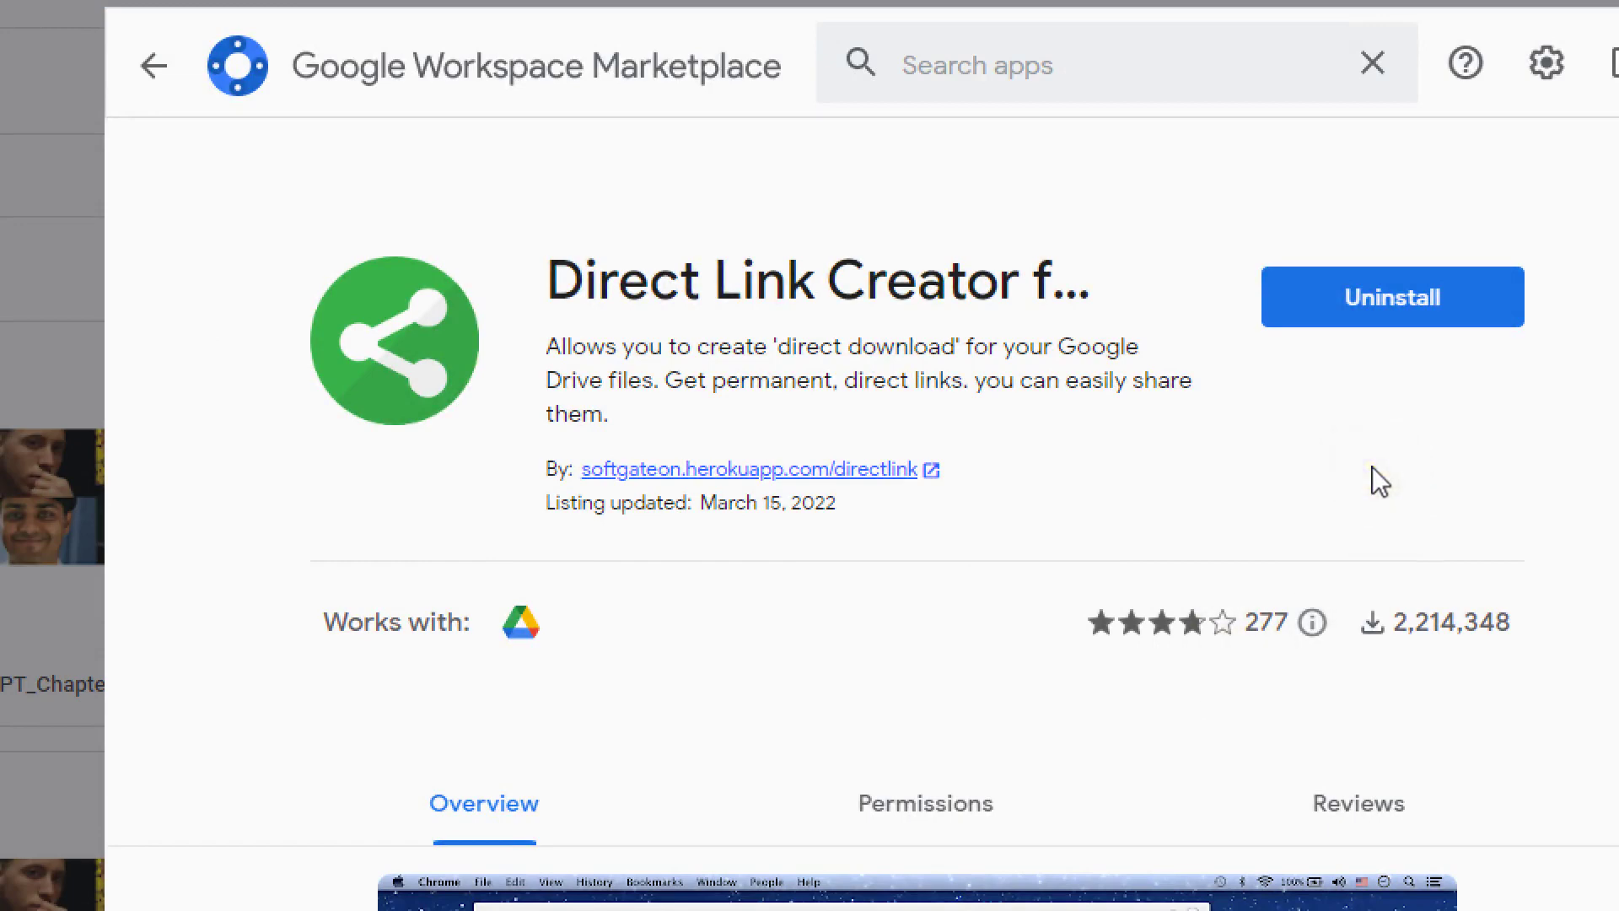
pyautogui.click(1413, 320)
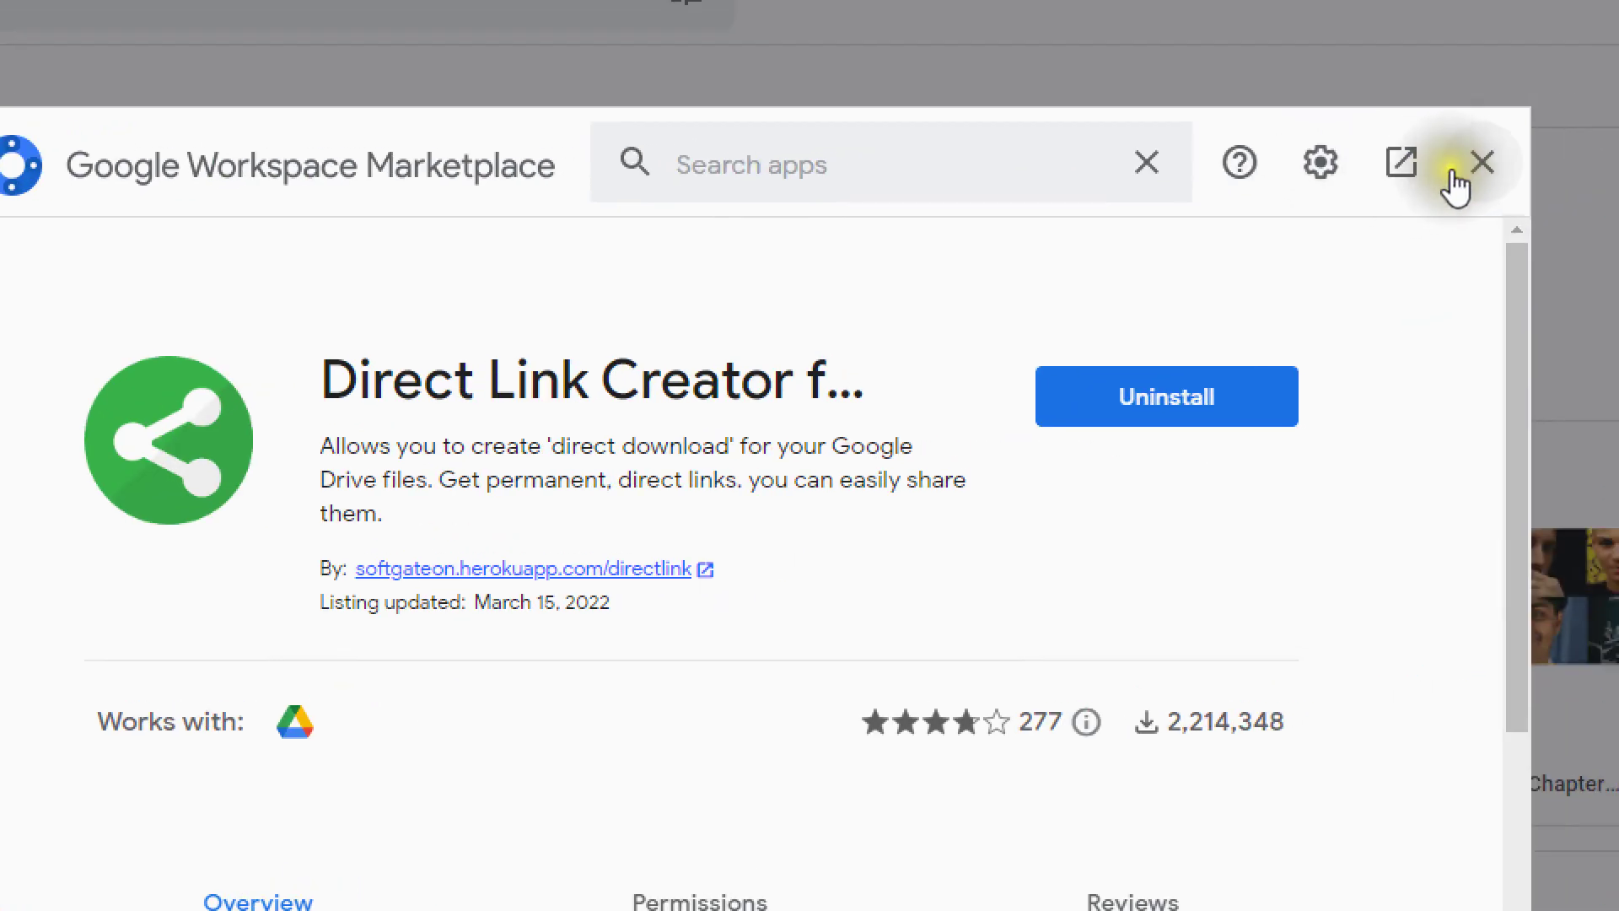
pyautogui.click(1453, 172)
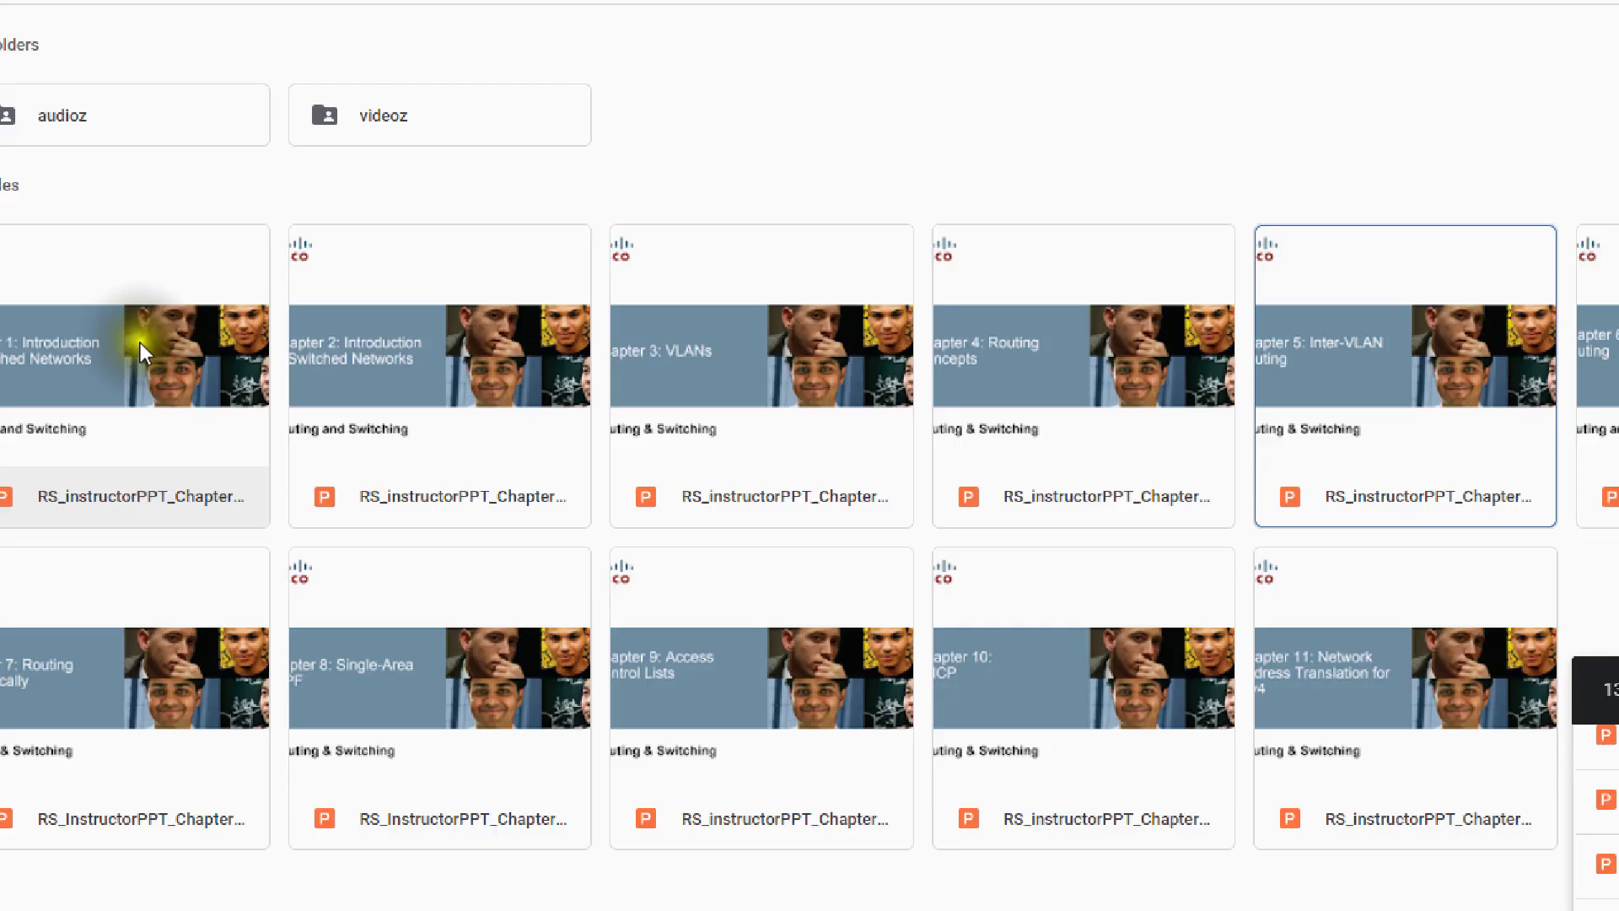
# - Launch Direct Link Creator (Share, UnShare) from New > More and choose CREATE AND SHARE
pyautogui.click(105, 171)
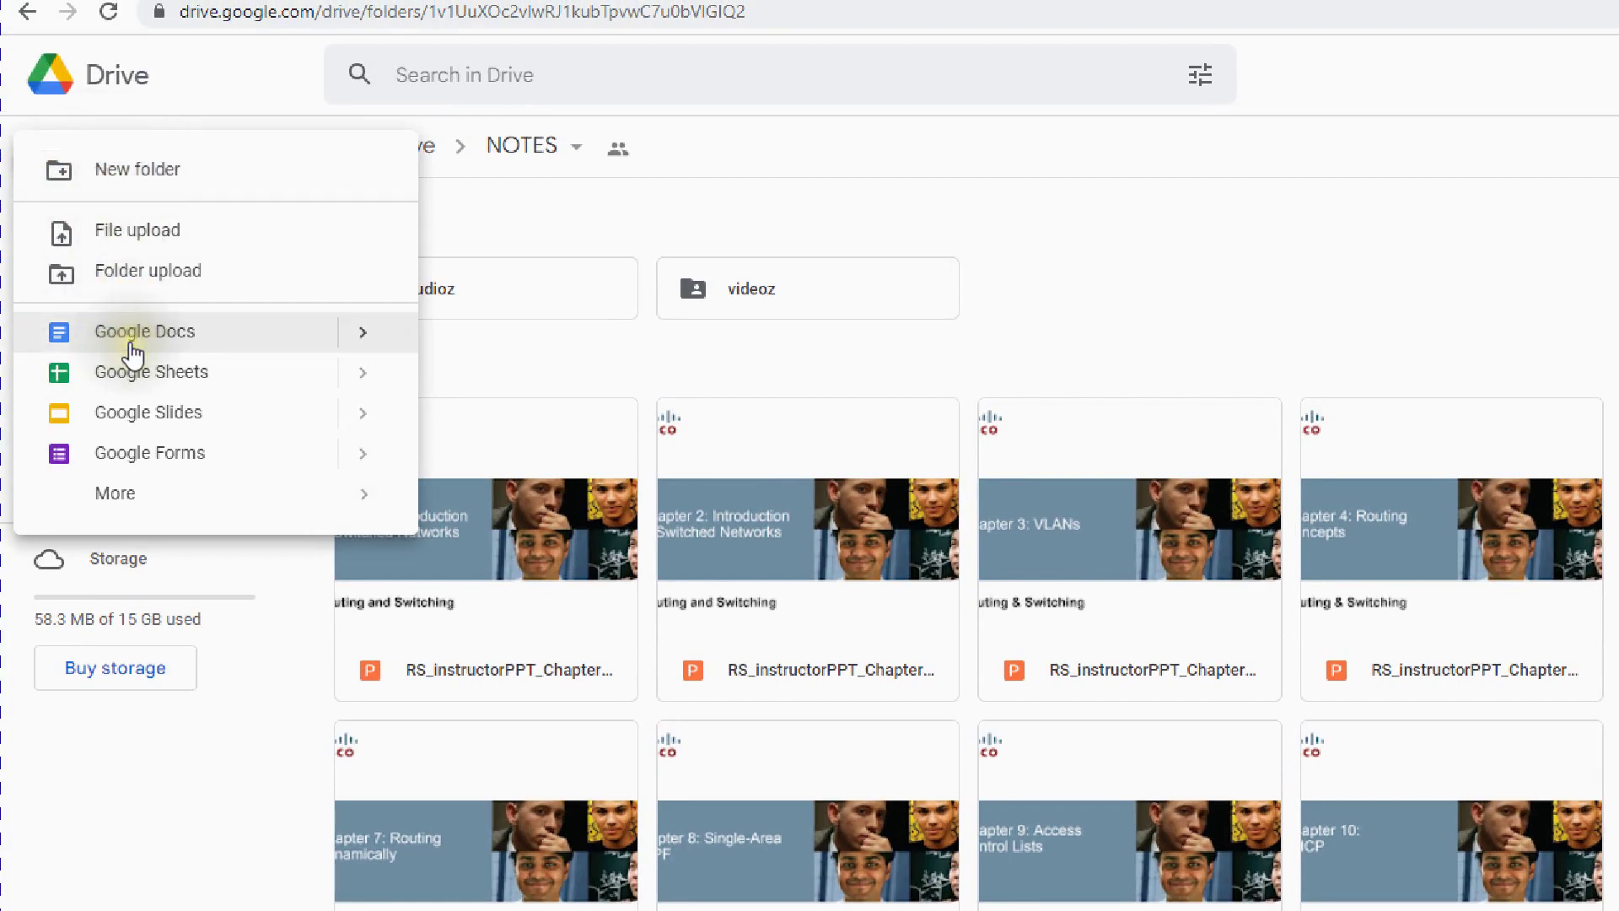
pyautogui.click(178, 496)
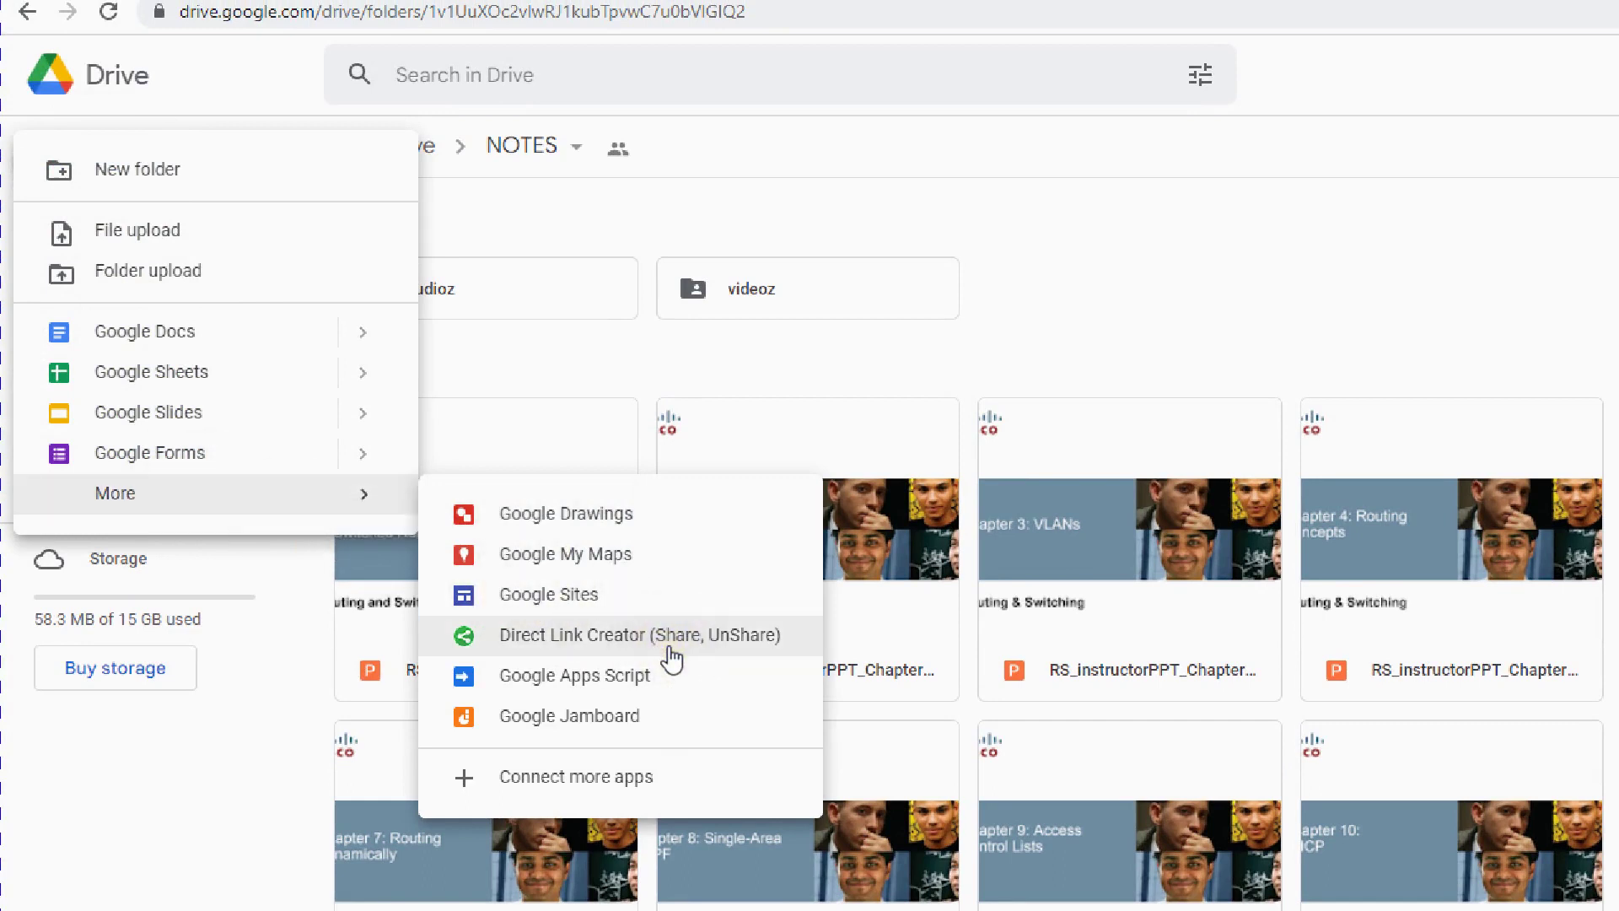
pyautogui.click(716, 649)
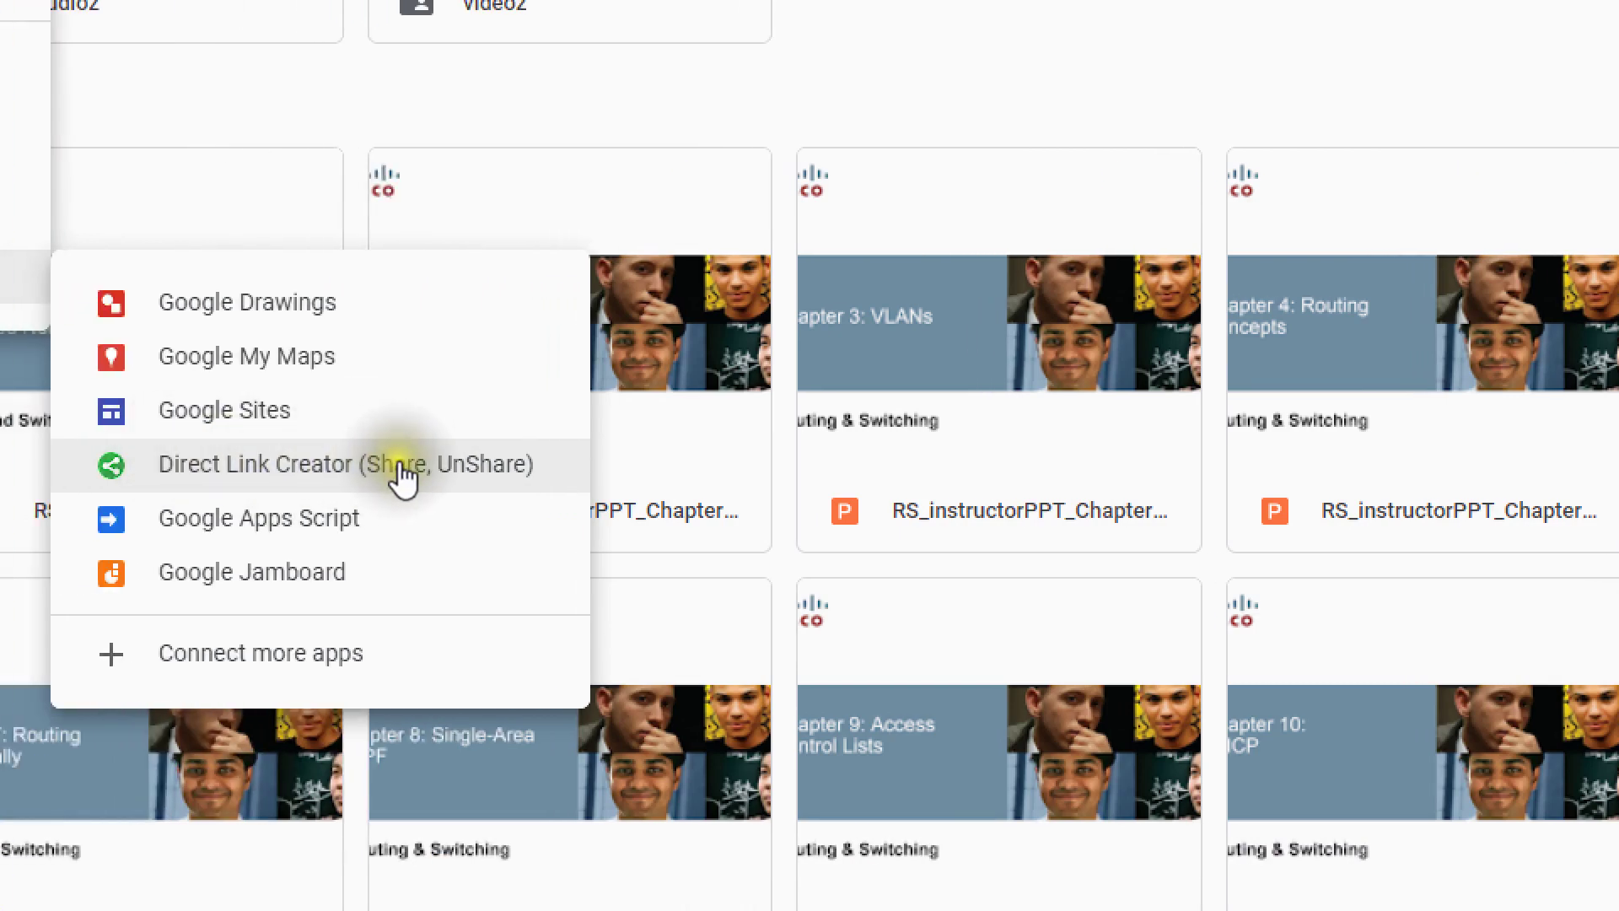
pyautogui.click(382, 463)
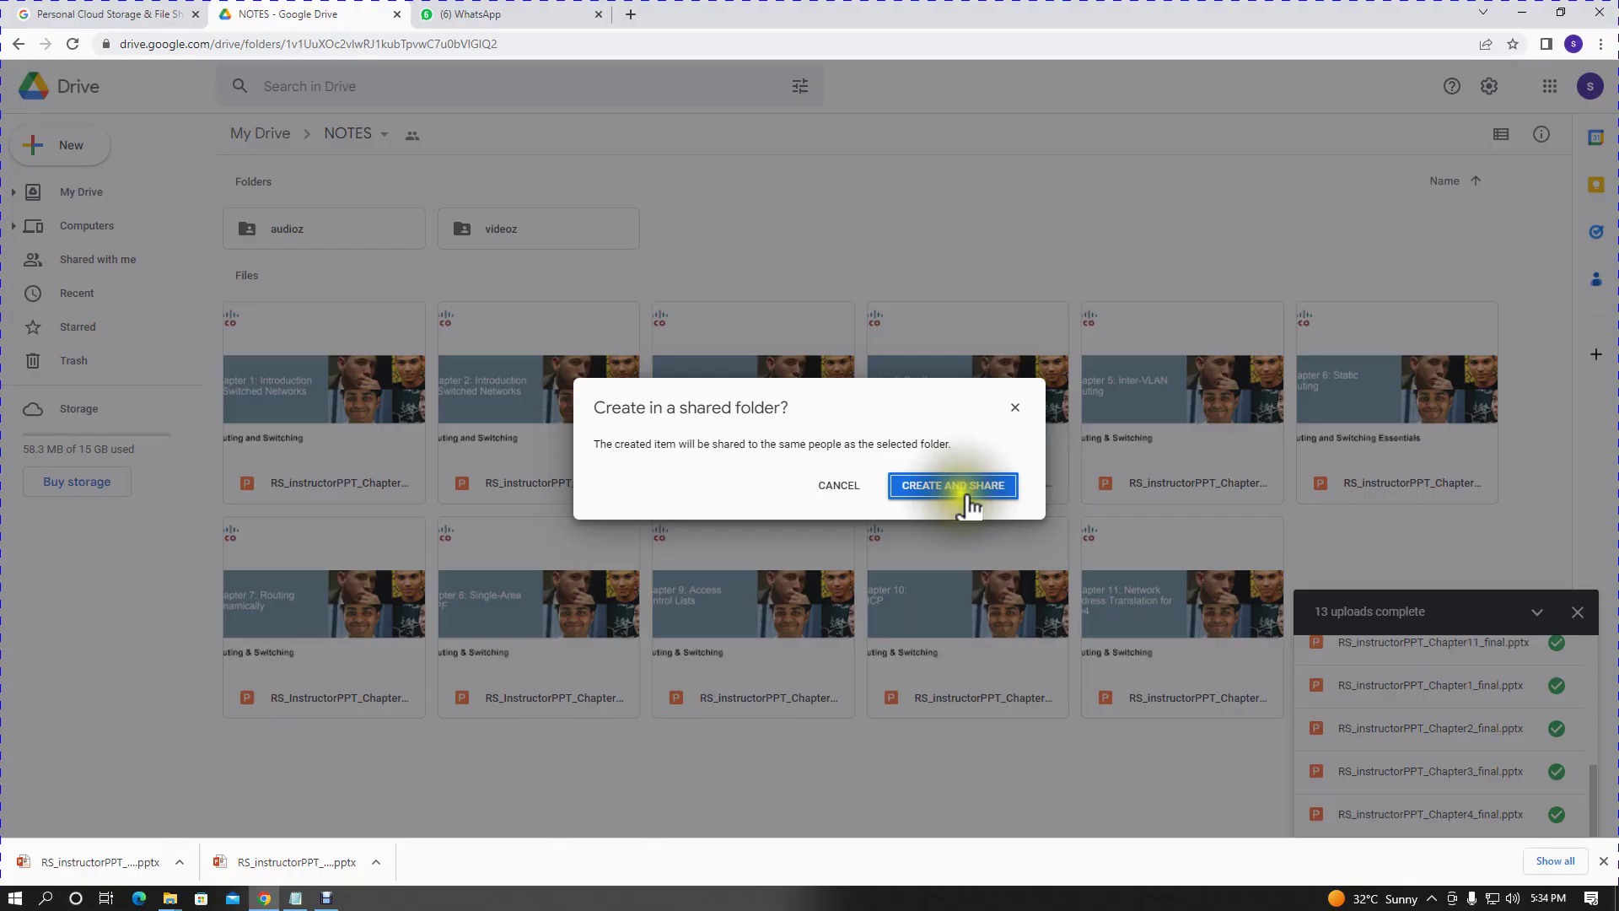
# - Agree to create and share with folder members, then dismiss the cookie notice
pyautogui.click(965, 497)
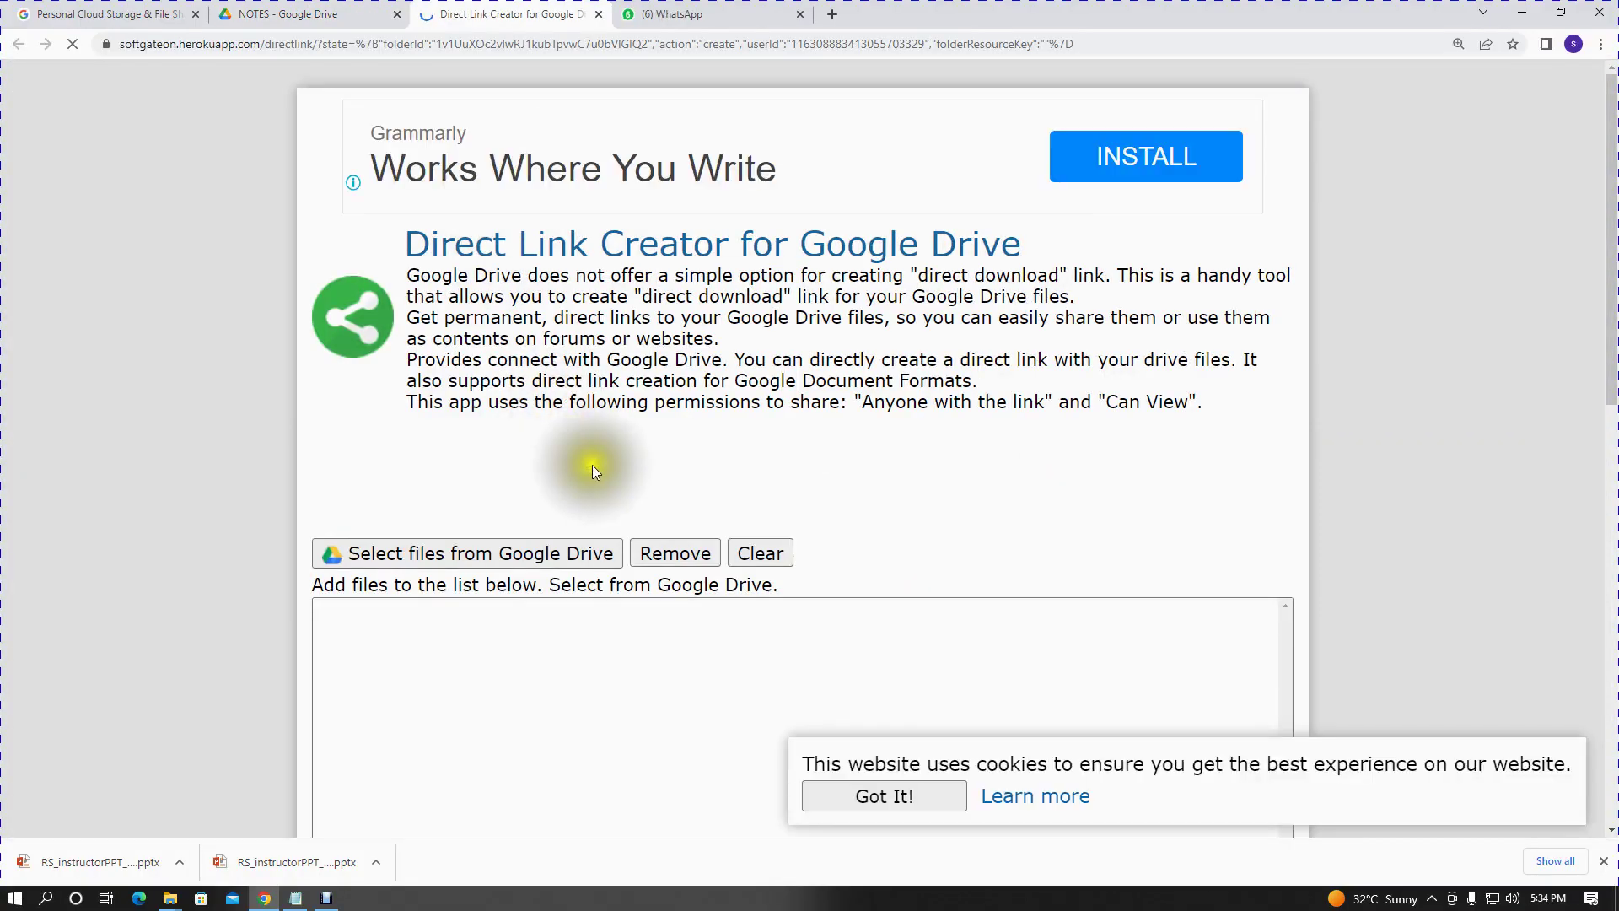
pyautogui.click(903, 797)
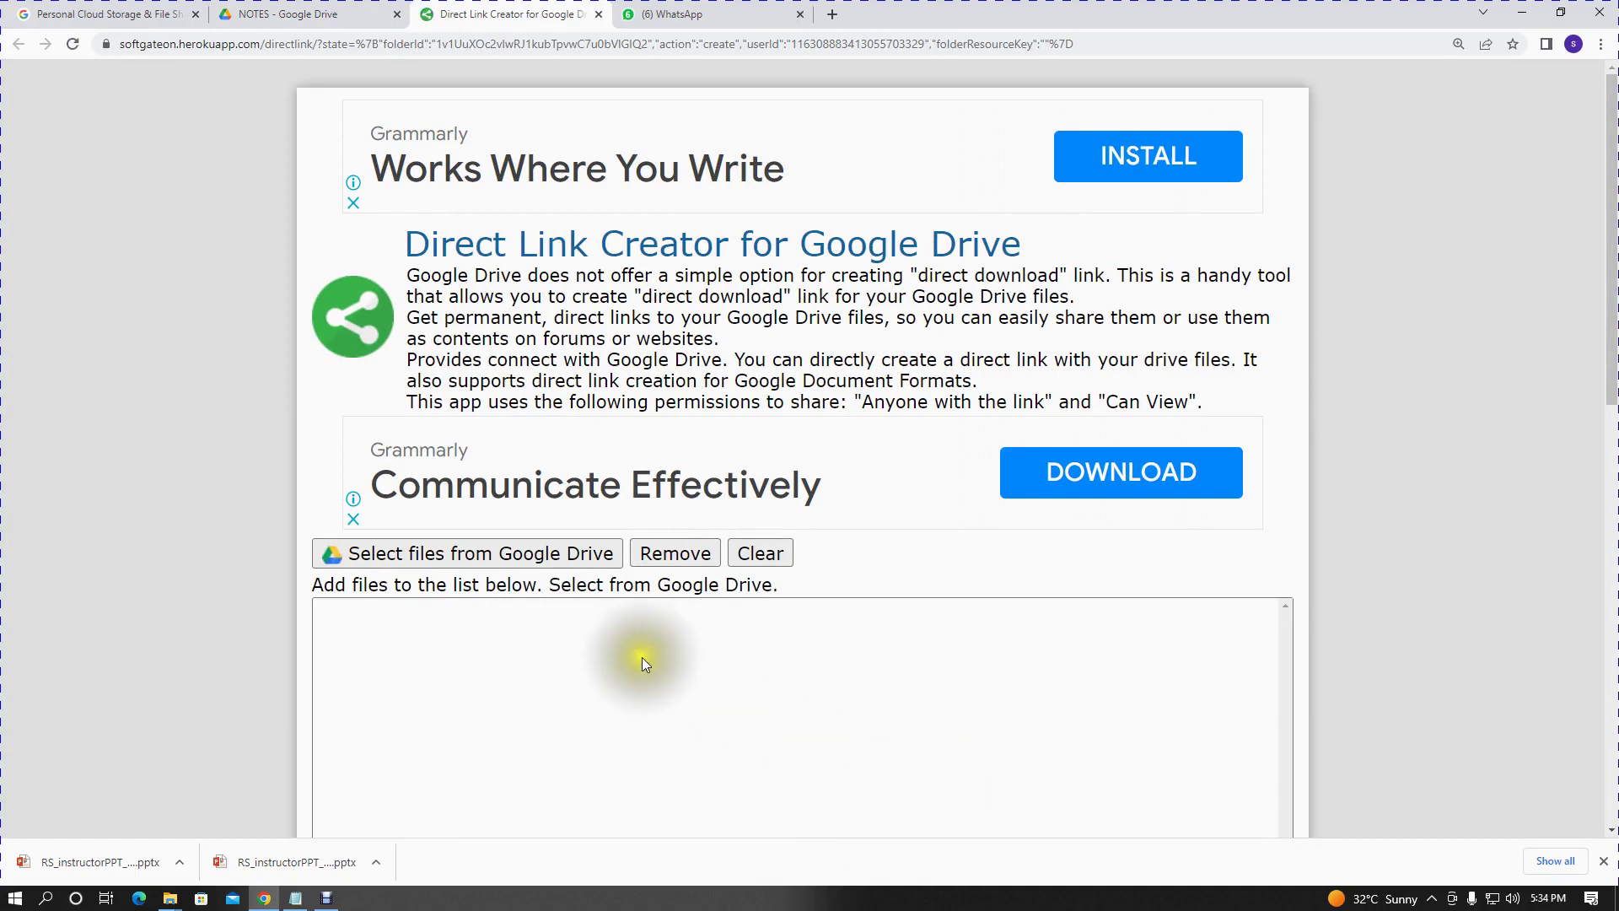
pyautogui.scroll(-1, 645, 665)
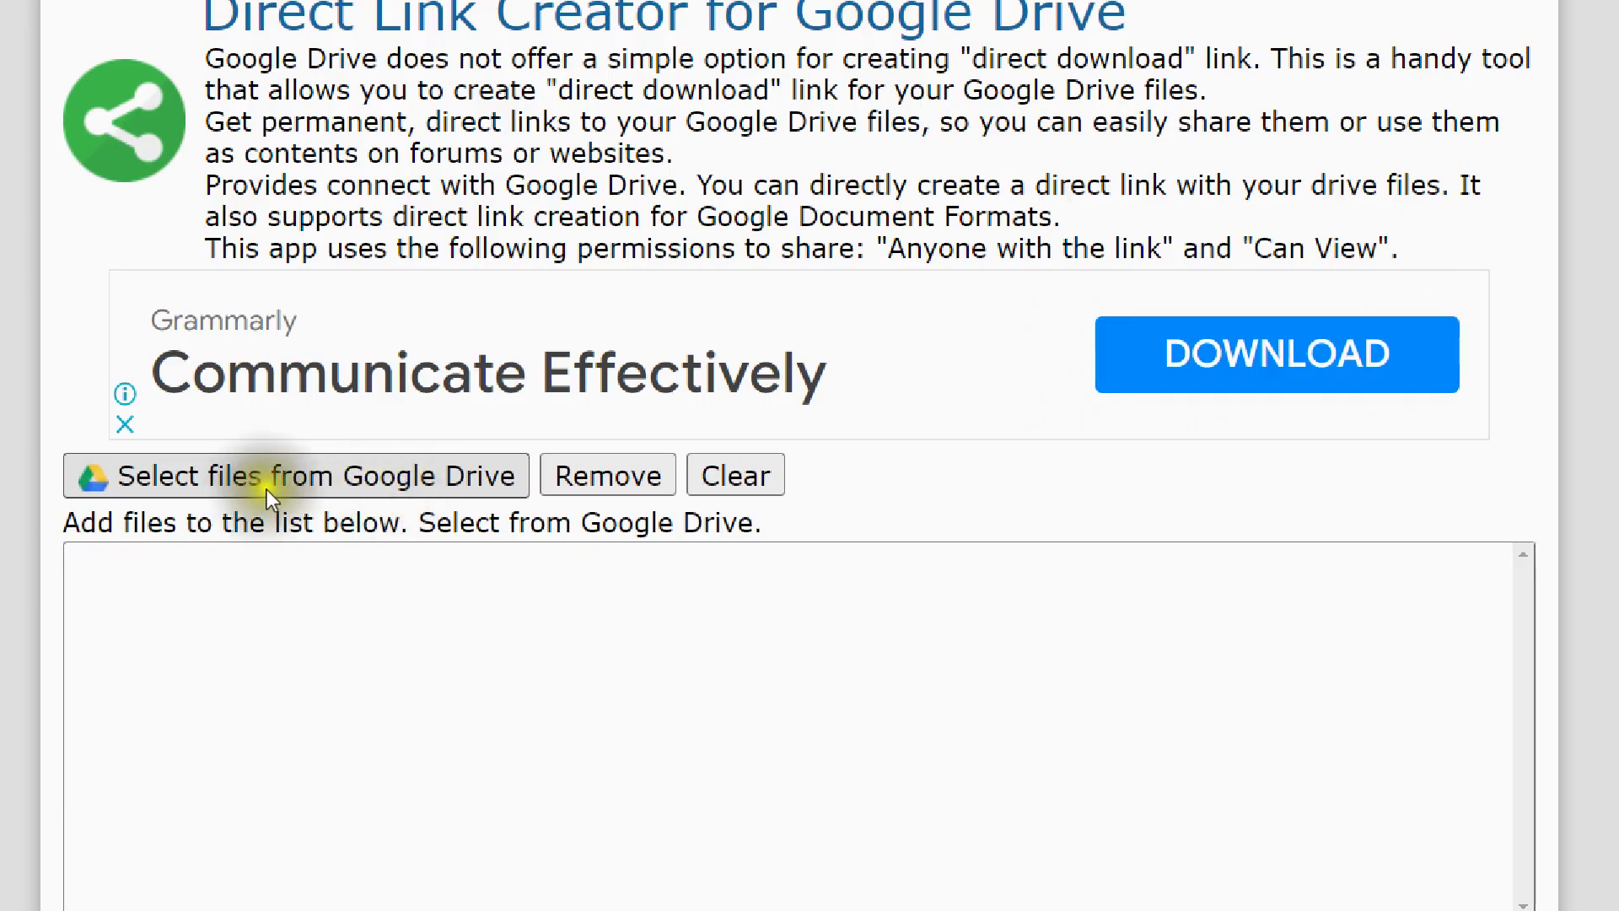
# - Bring up the Google Drive file picker listing the RS_instructorPPT chapter files
pyautogui.click(336, 486)
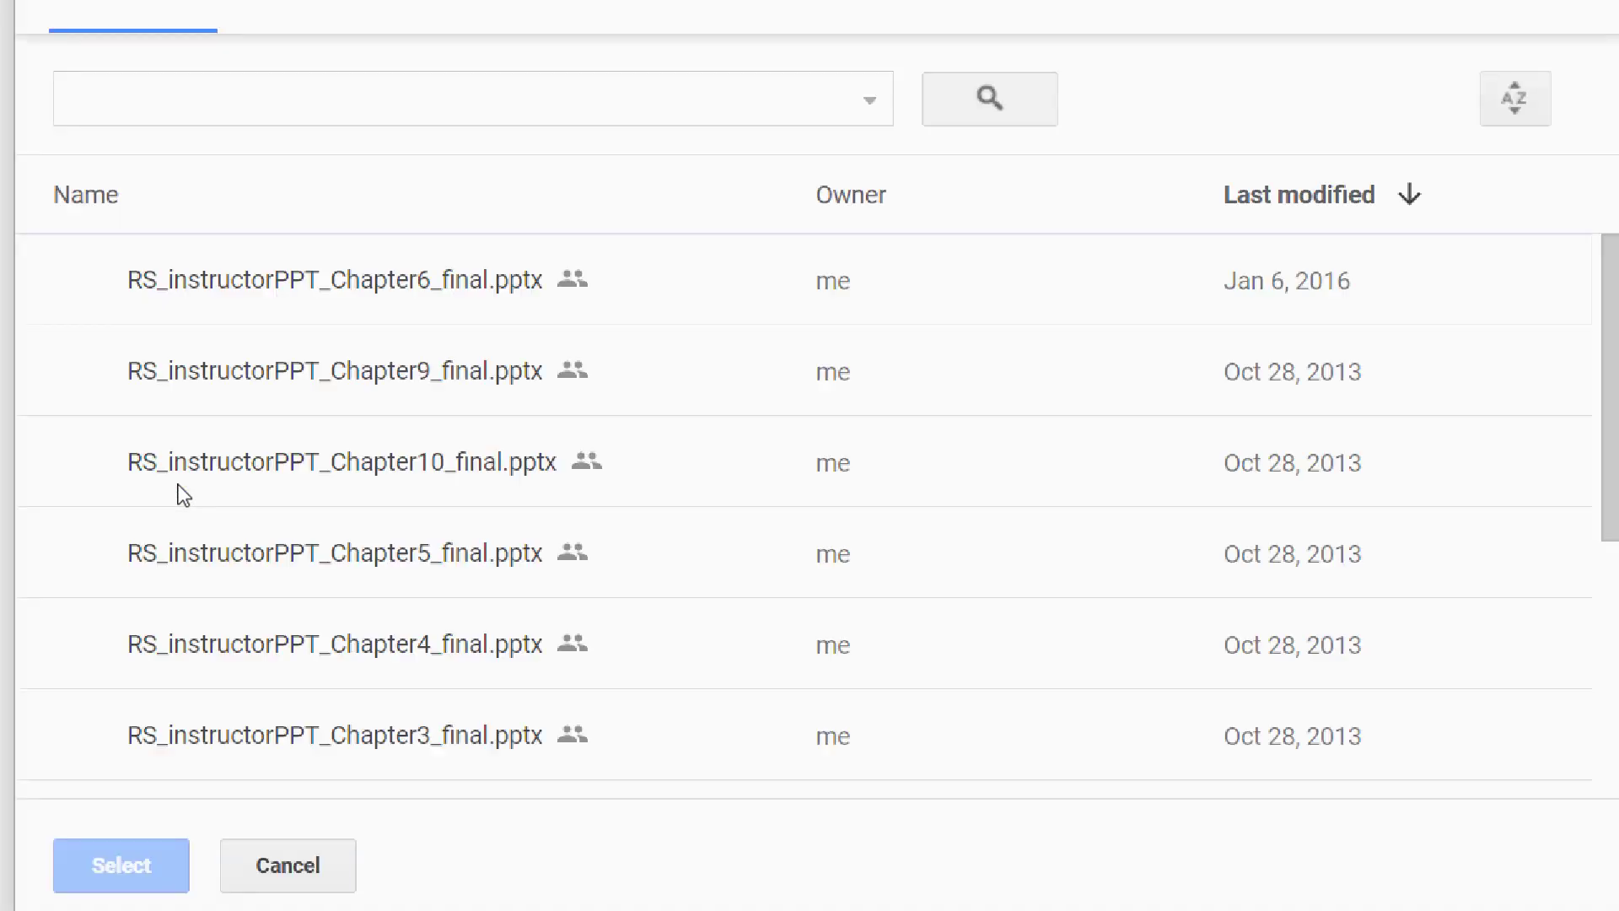
pyautogui.scroll(-5, 221, 504)
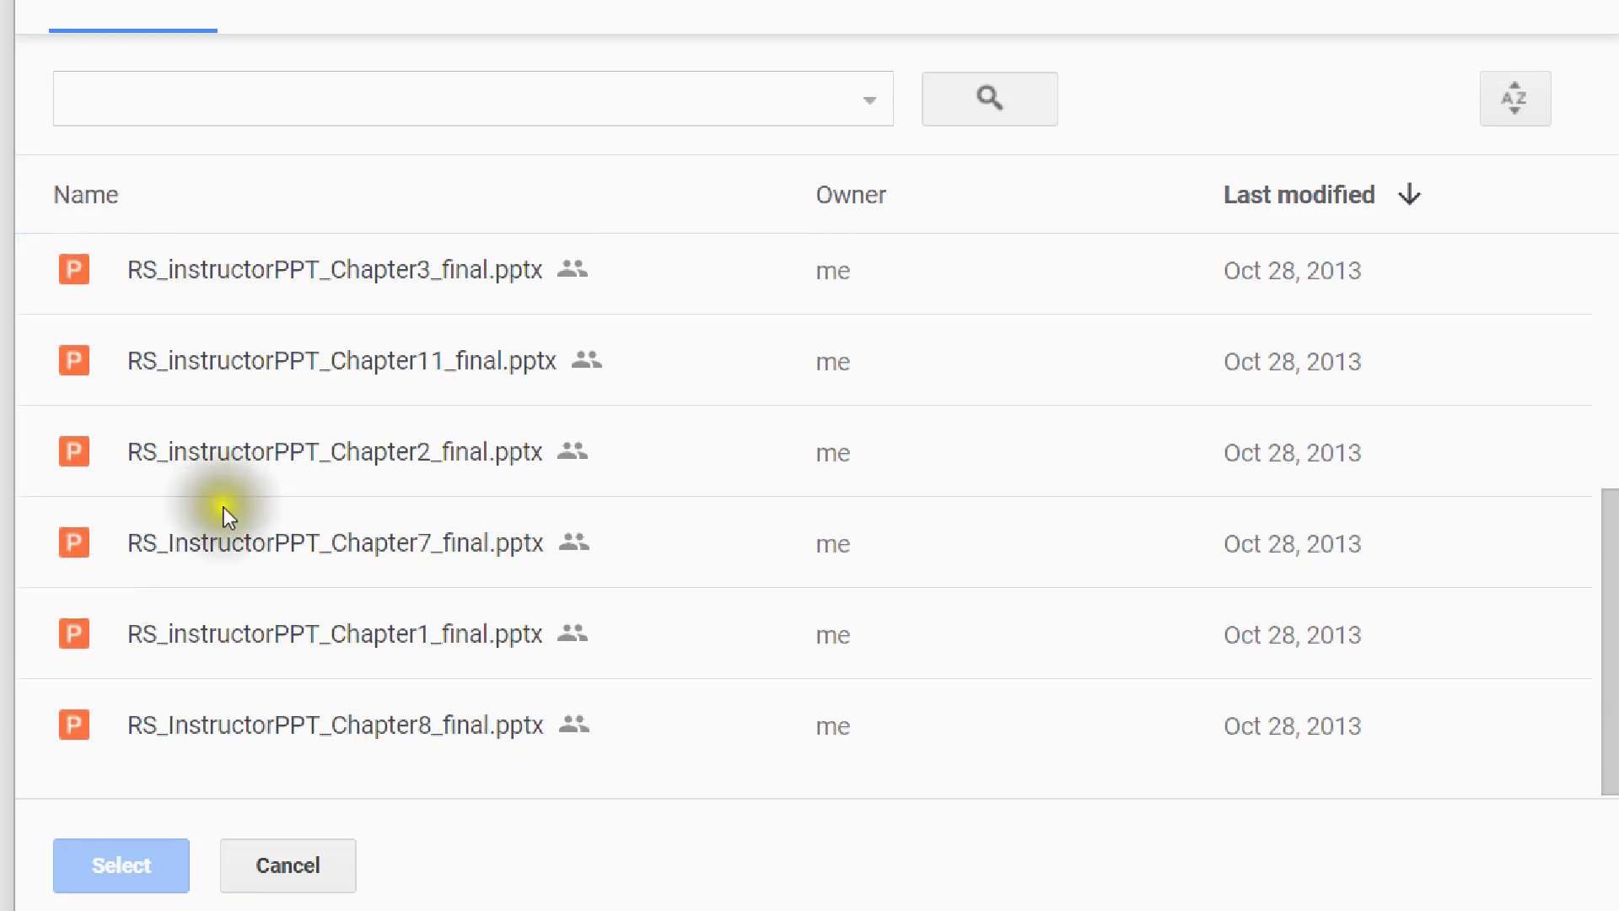
pyautogui.scroll(5, 225, 508)
pyautogui.scroll(-5, 297, 634)
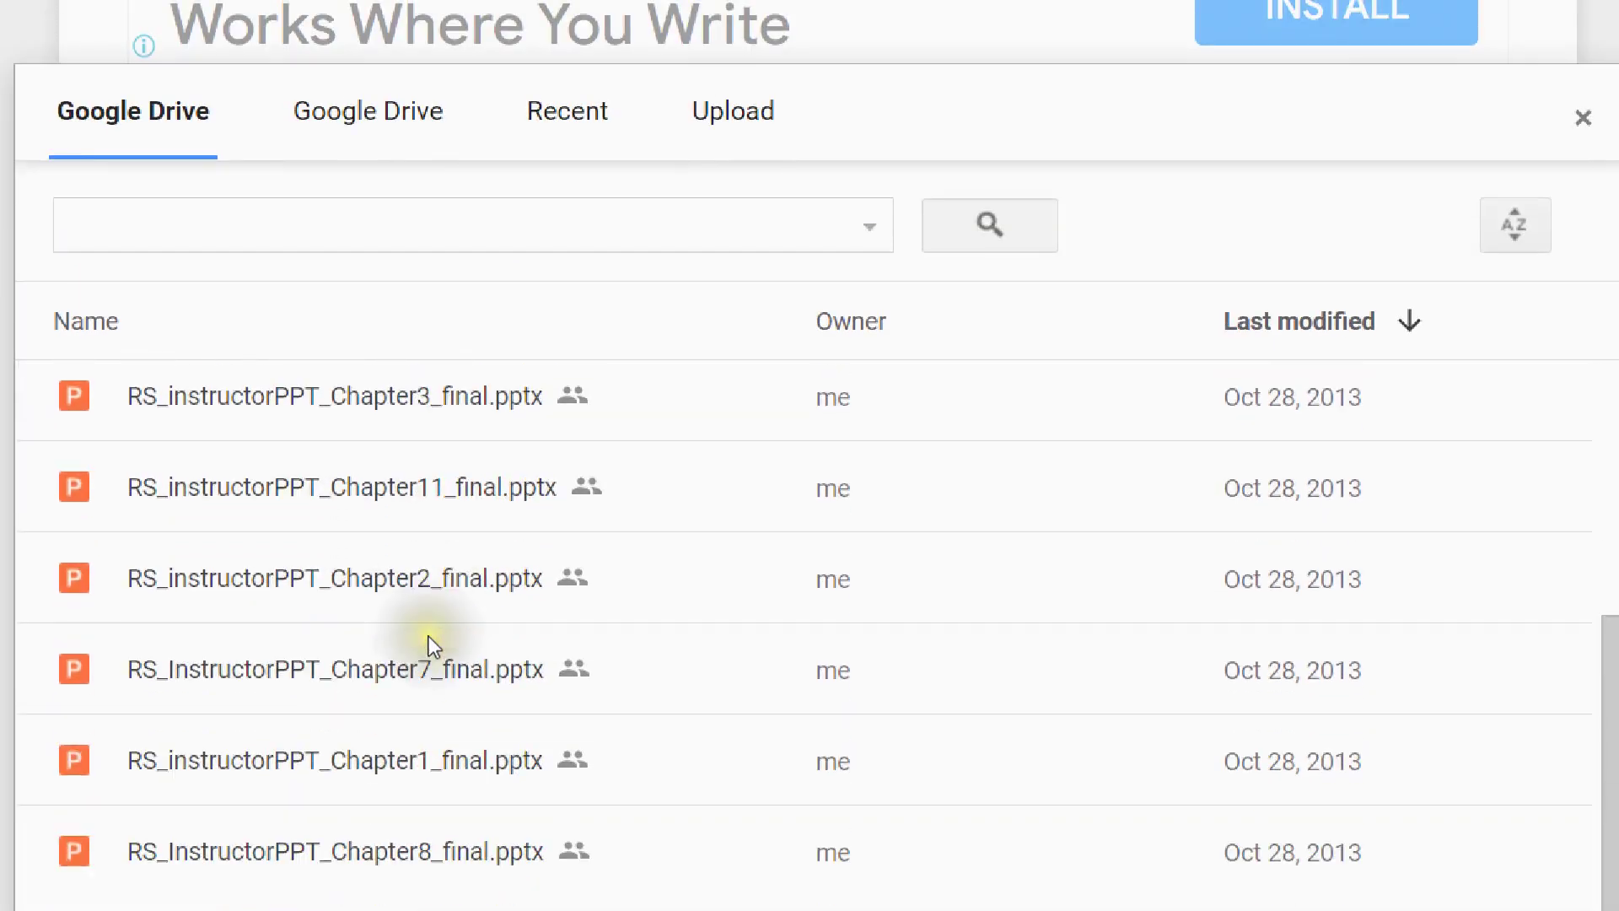
pyautogui.scroll(4, 275, 337)
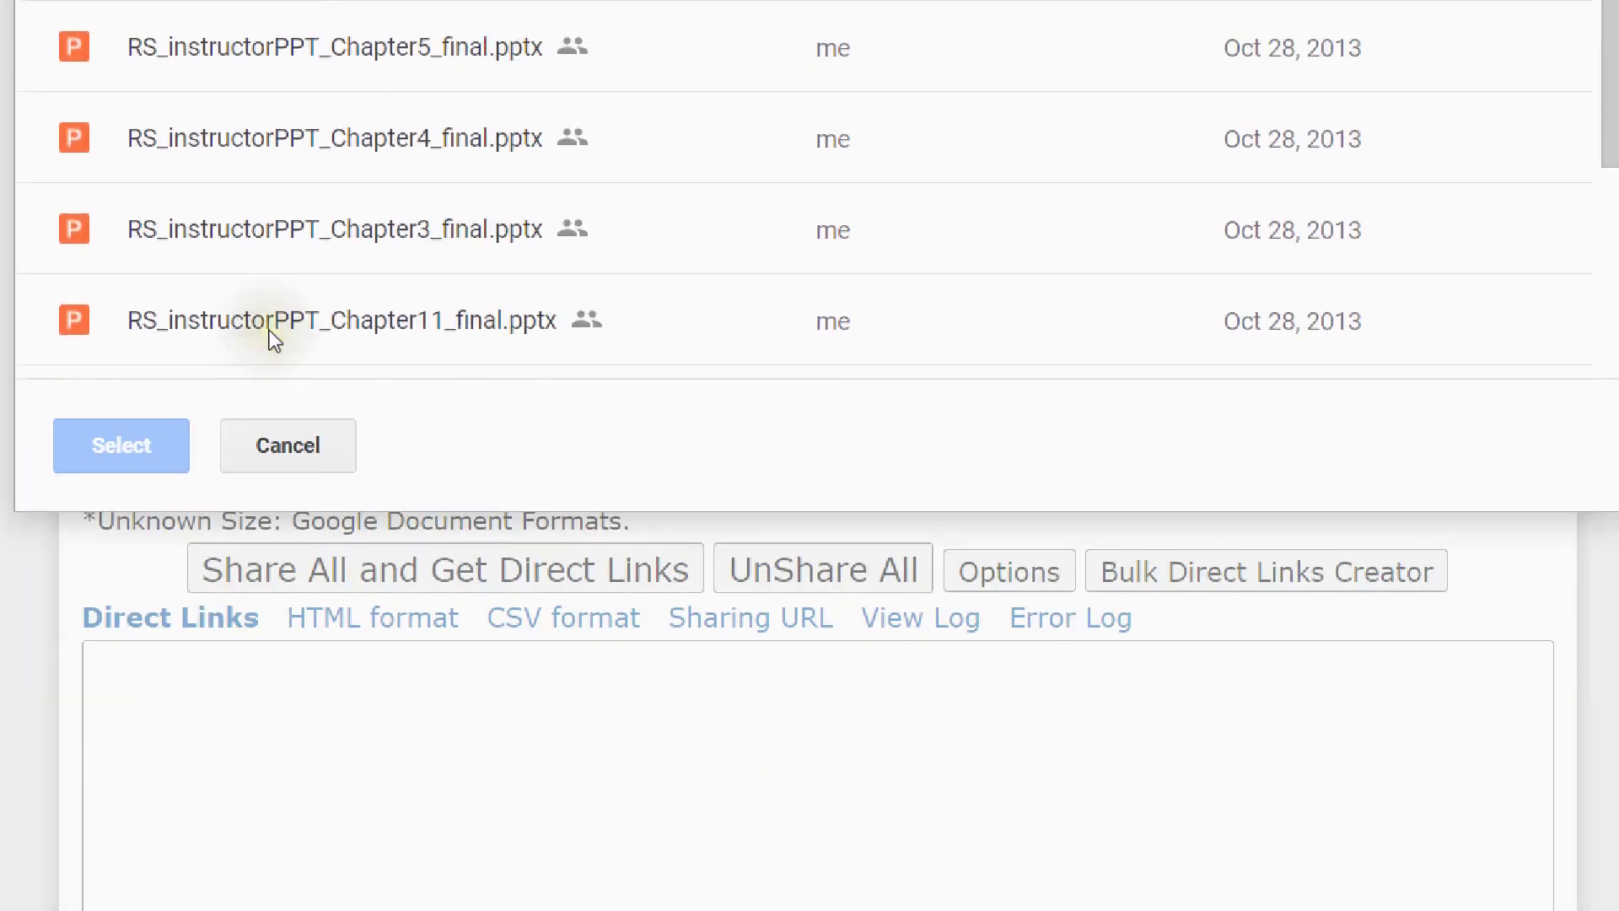
pyautogui.scroll(1, 680, 209)
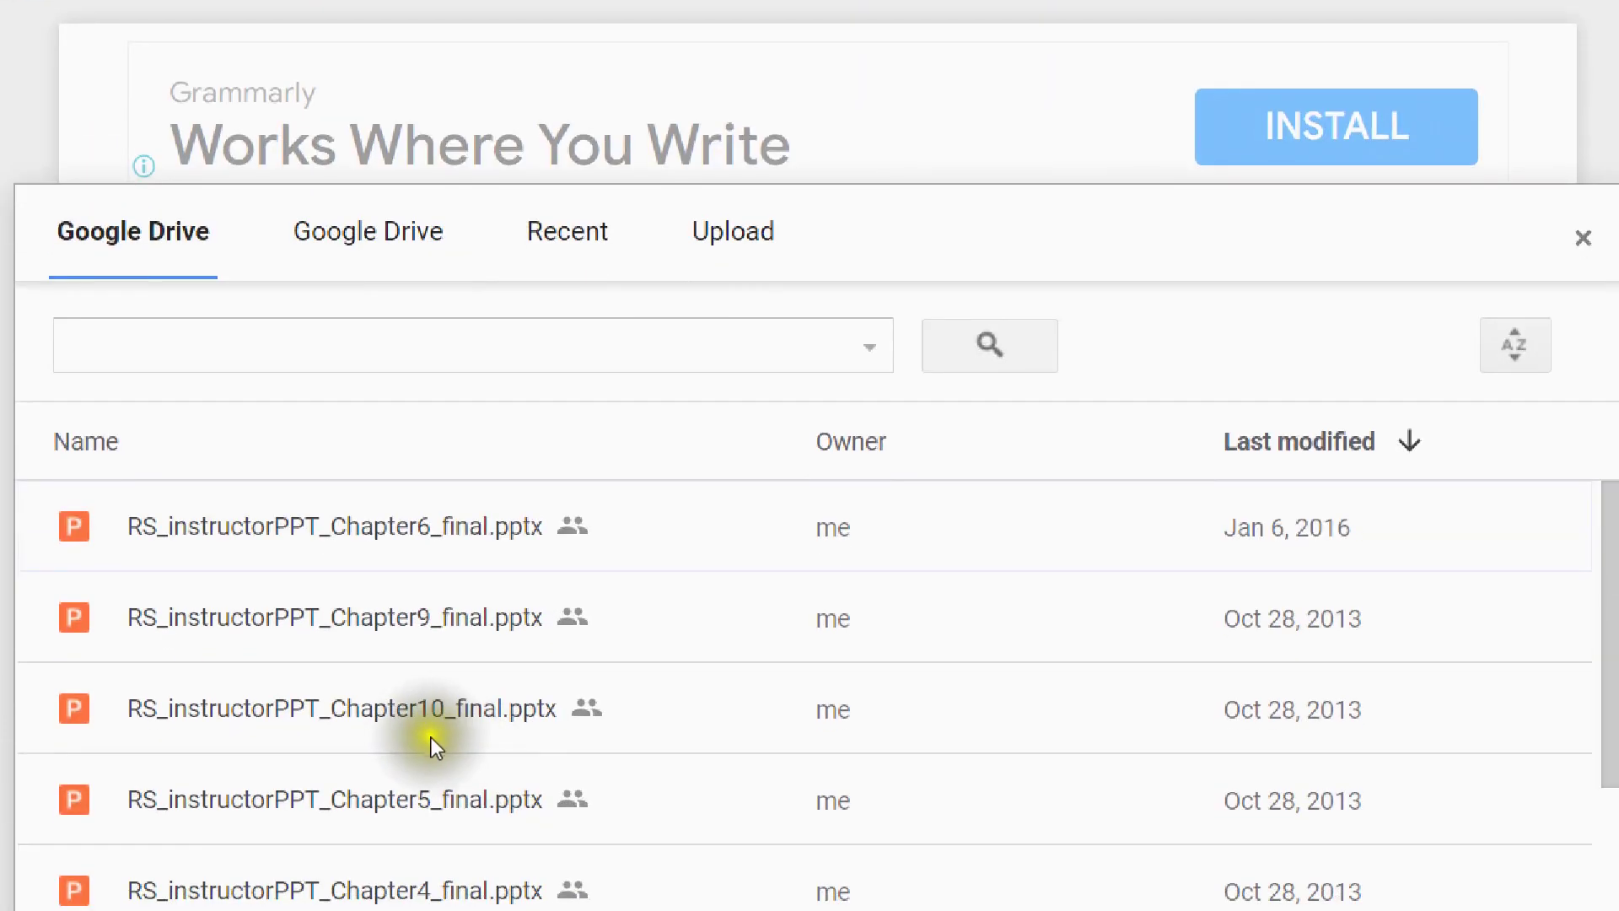
# - Browse the chooser's Drive folders and open the NOTES folder
pyautogui.click(368, 253)
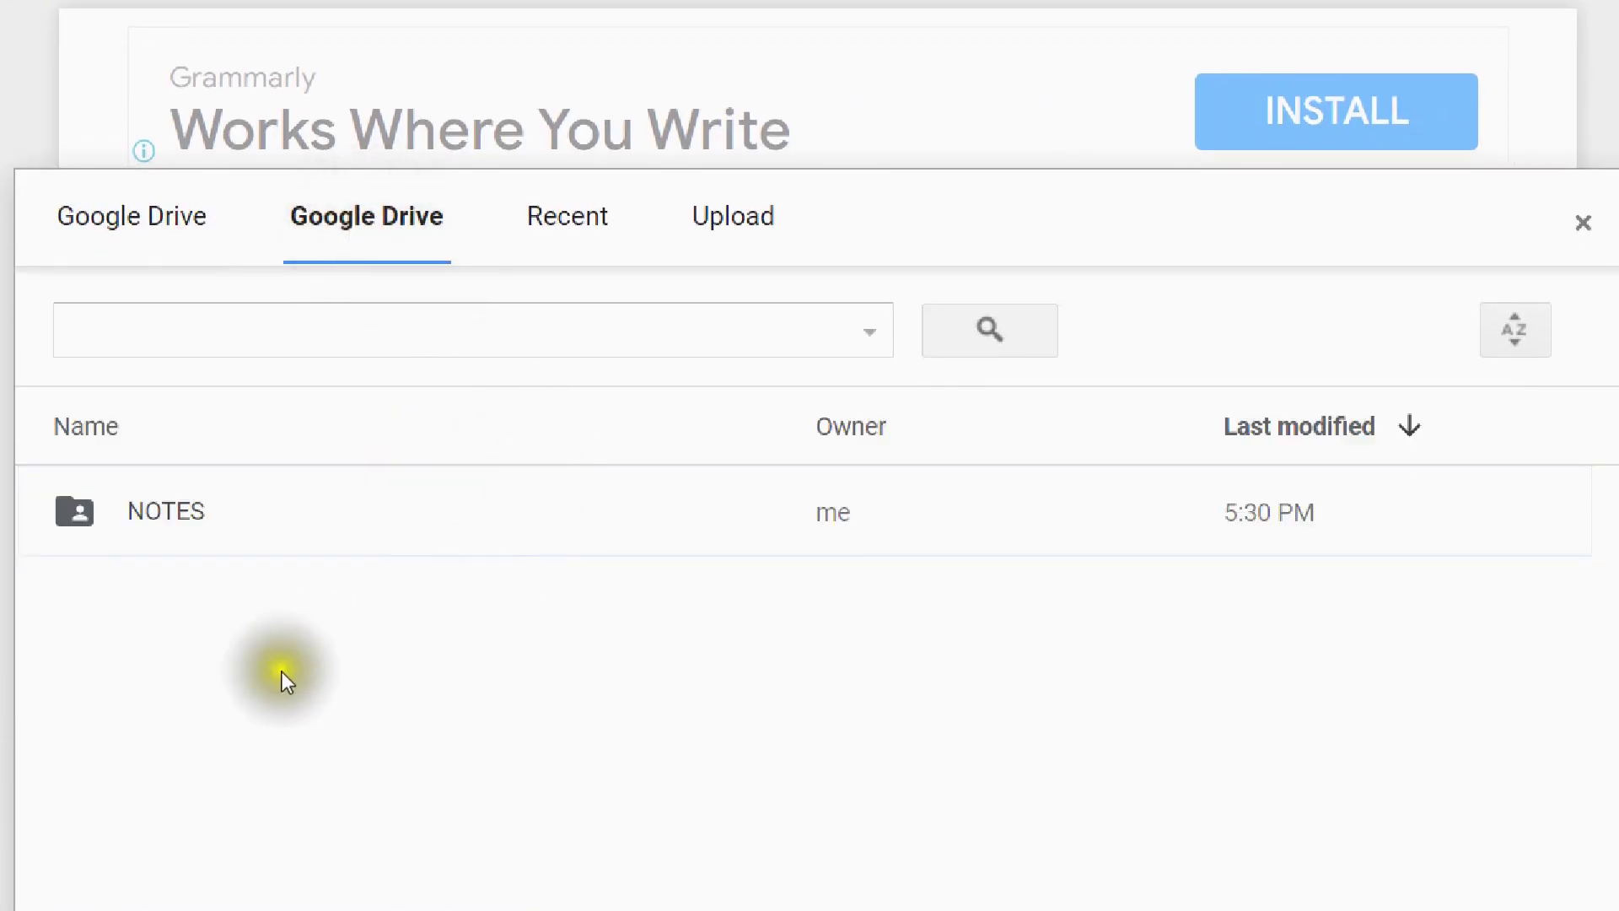
pyautogui.doubleClick(214, 511)
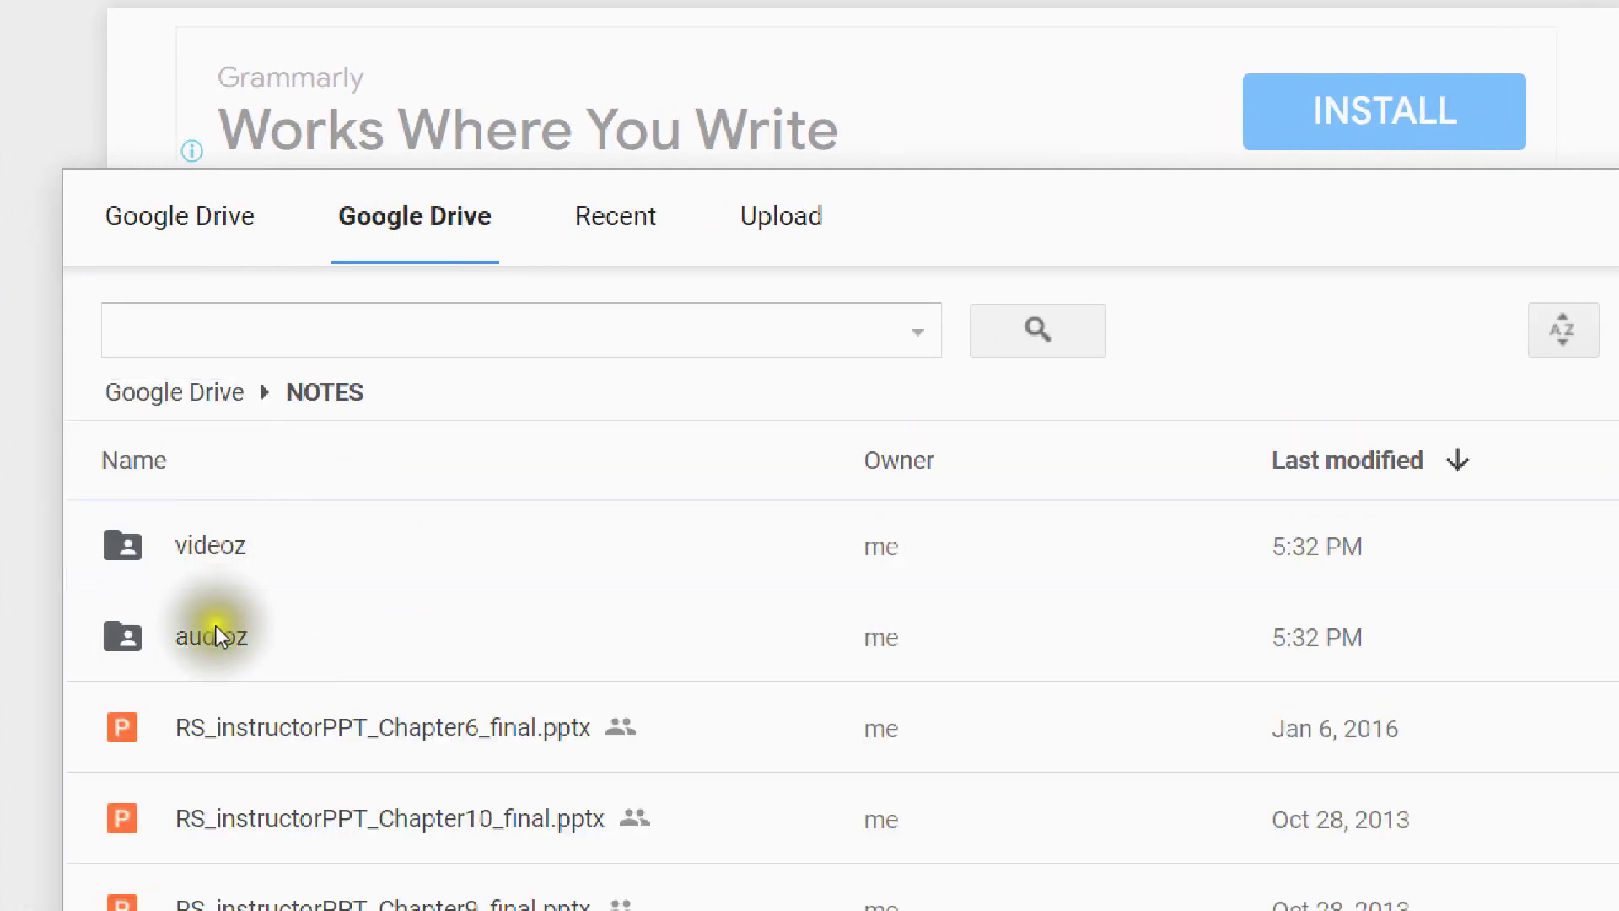
pyautogui.scroll(-1, 232, 708)
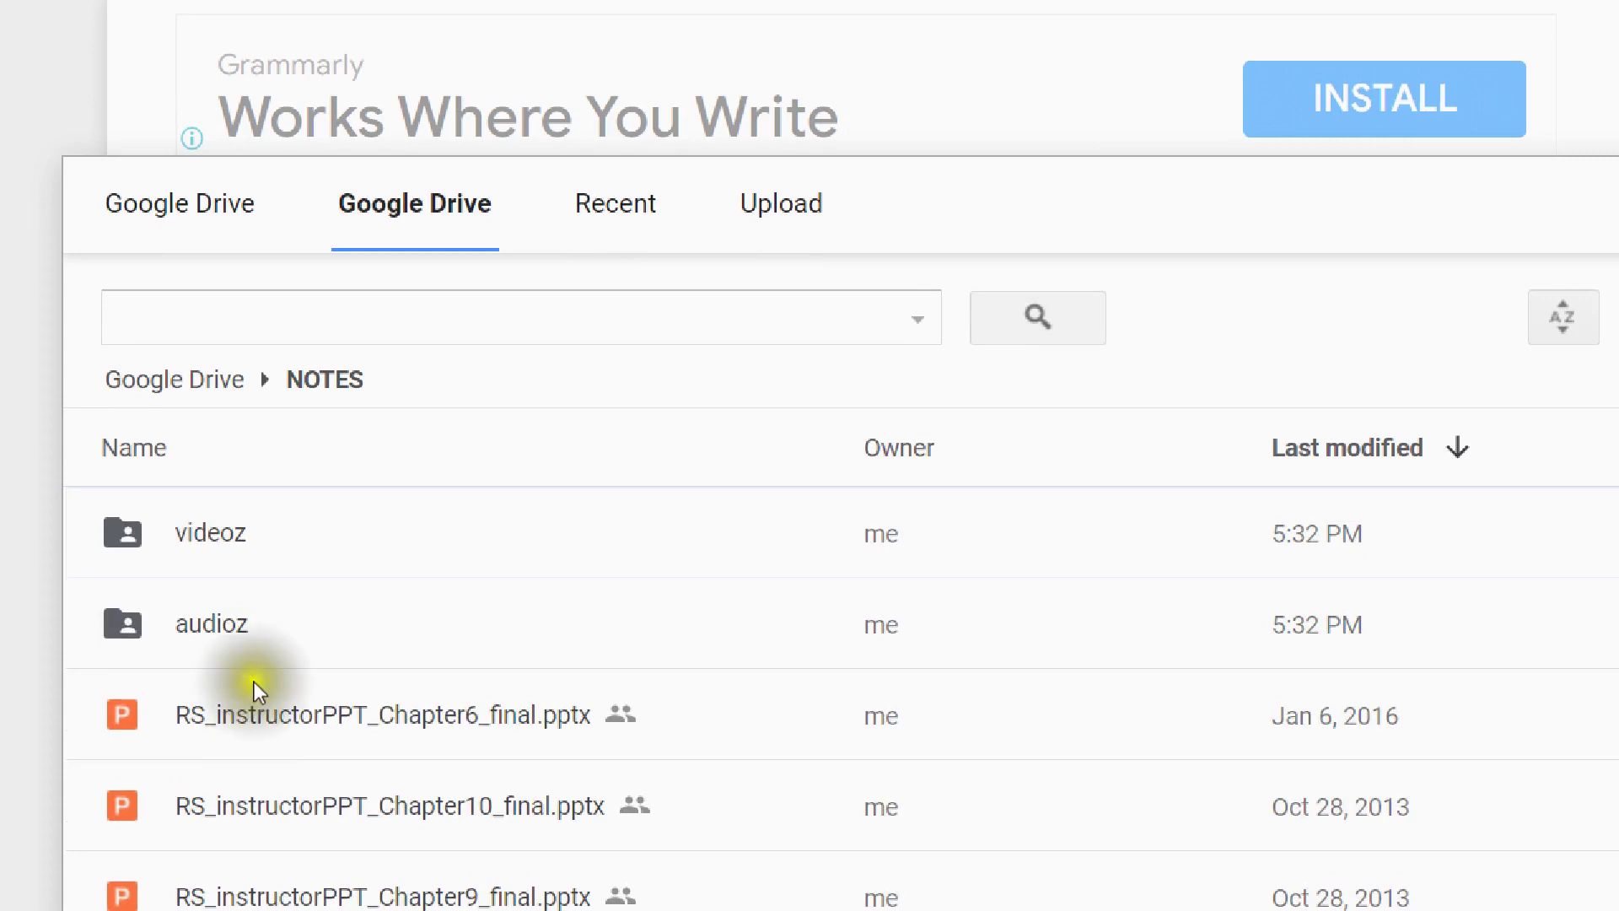
pyautogui.click(226, 540)
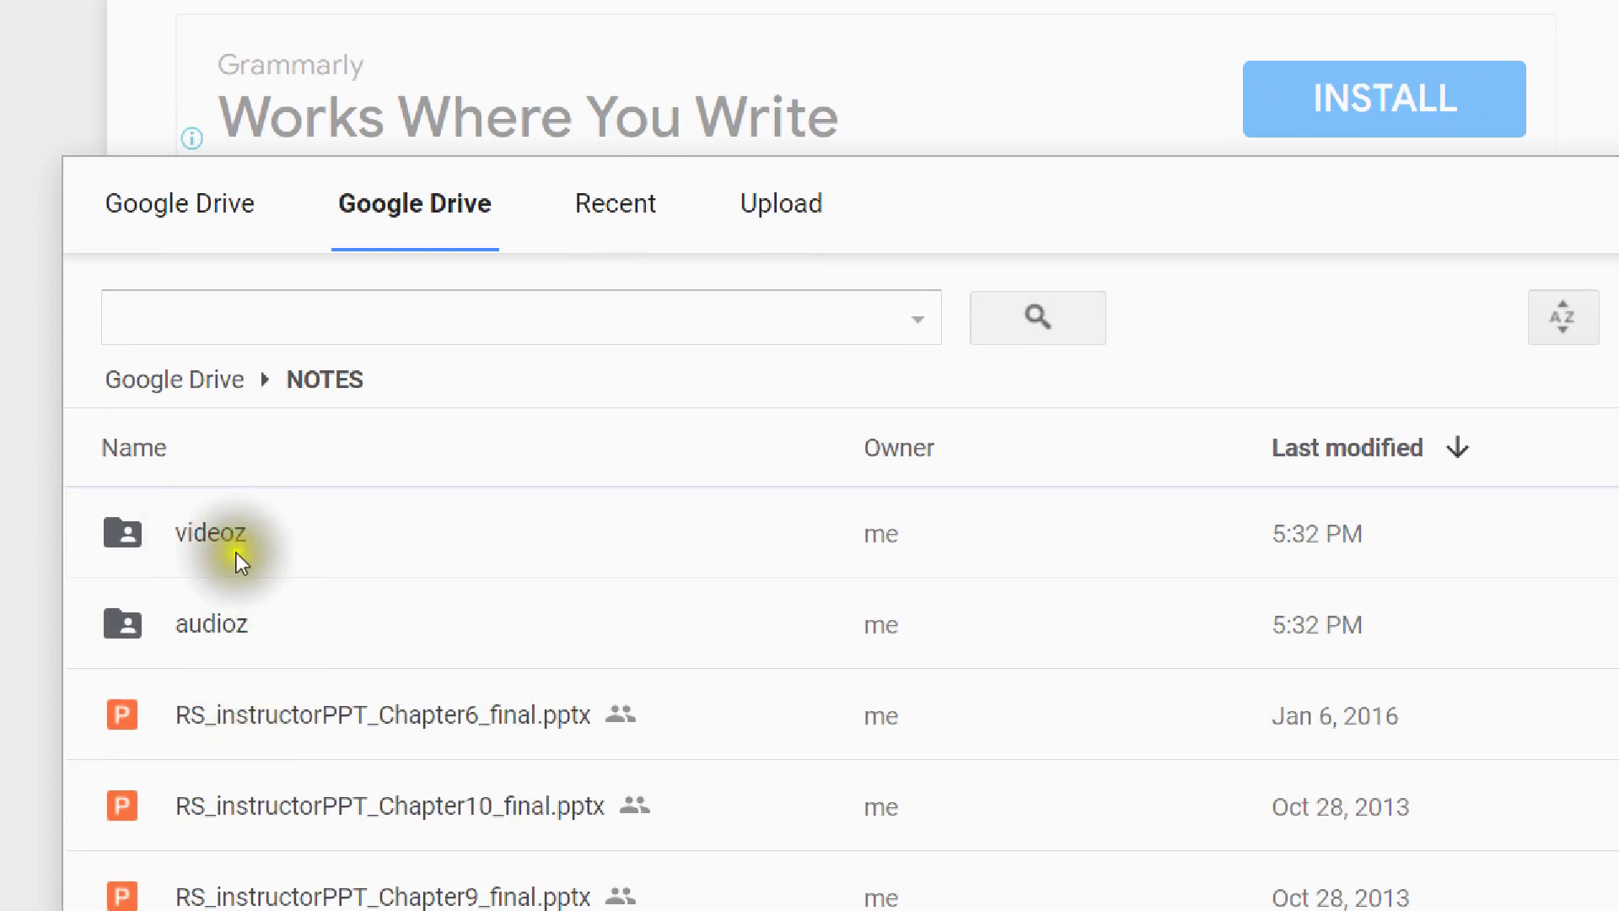
pyautogui.click(190, 517)
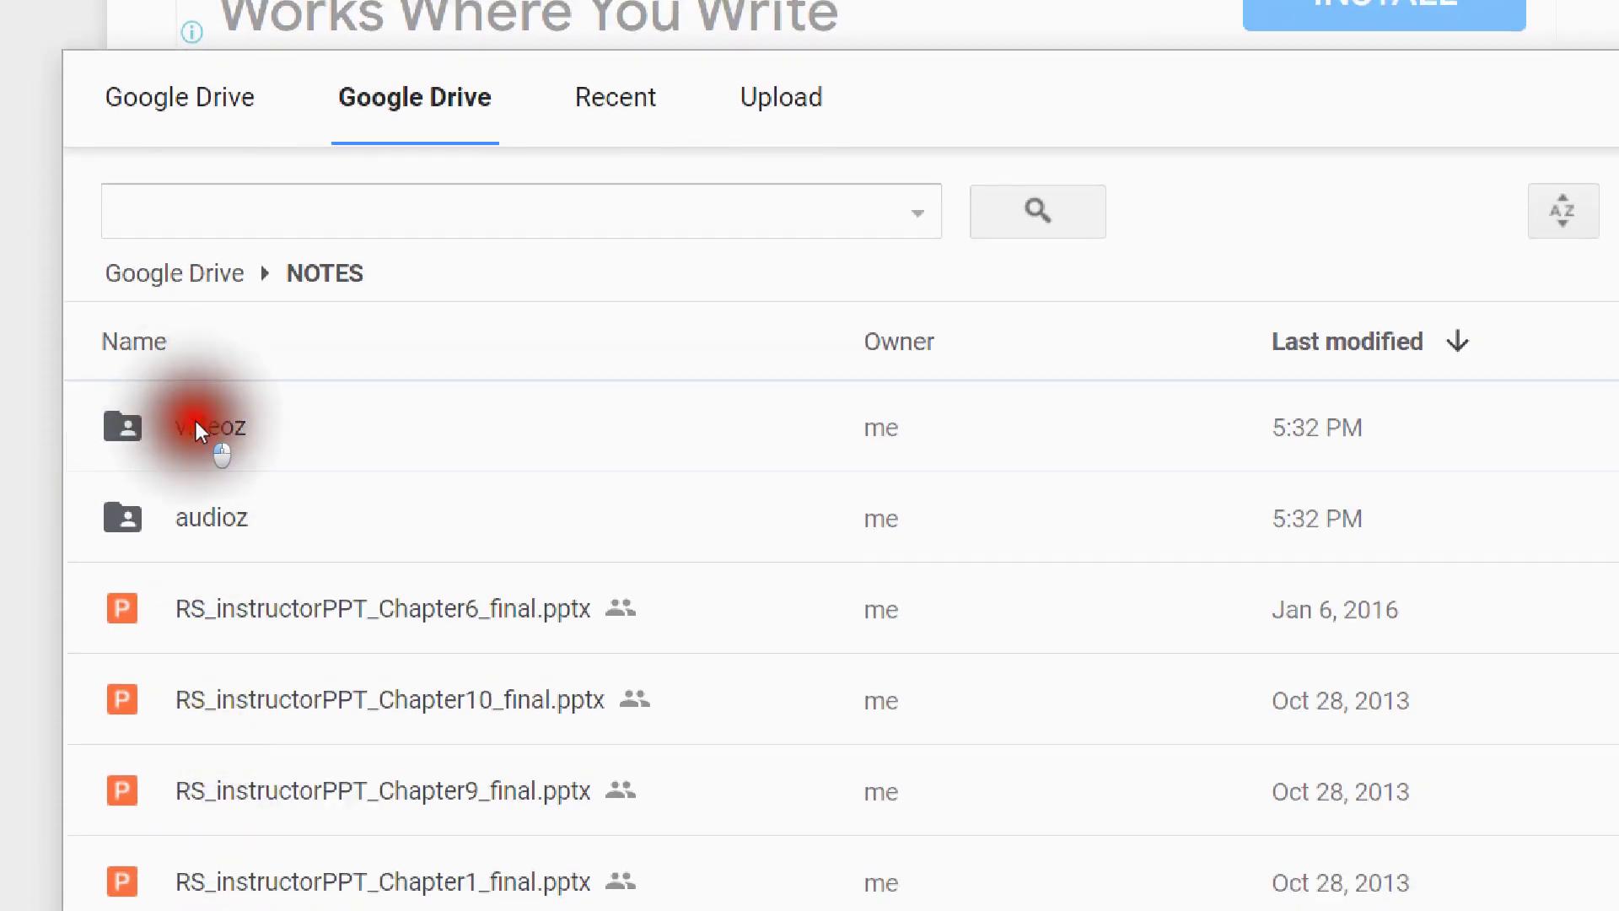
# - Pick Chapter6, Chapter10 and Chapter9, then select every NOTES file with Ctrl+A
pyautogui.click(272, 606)
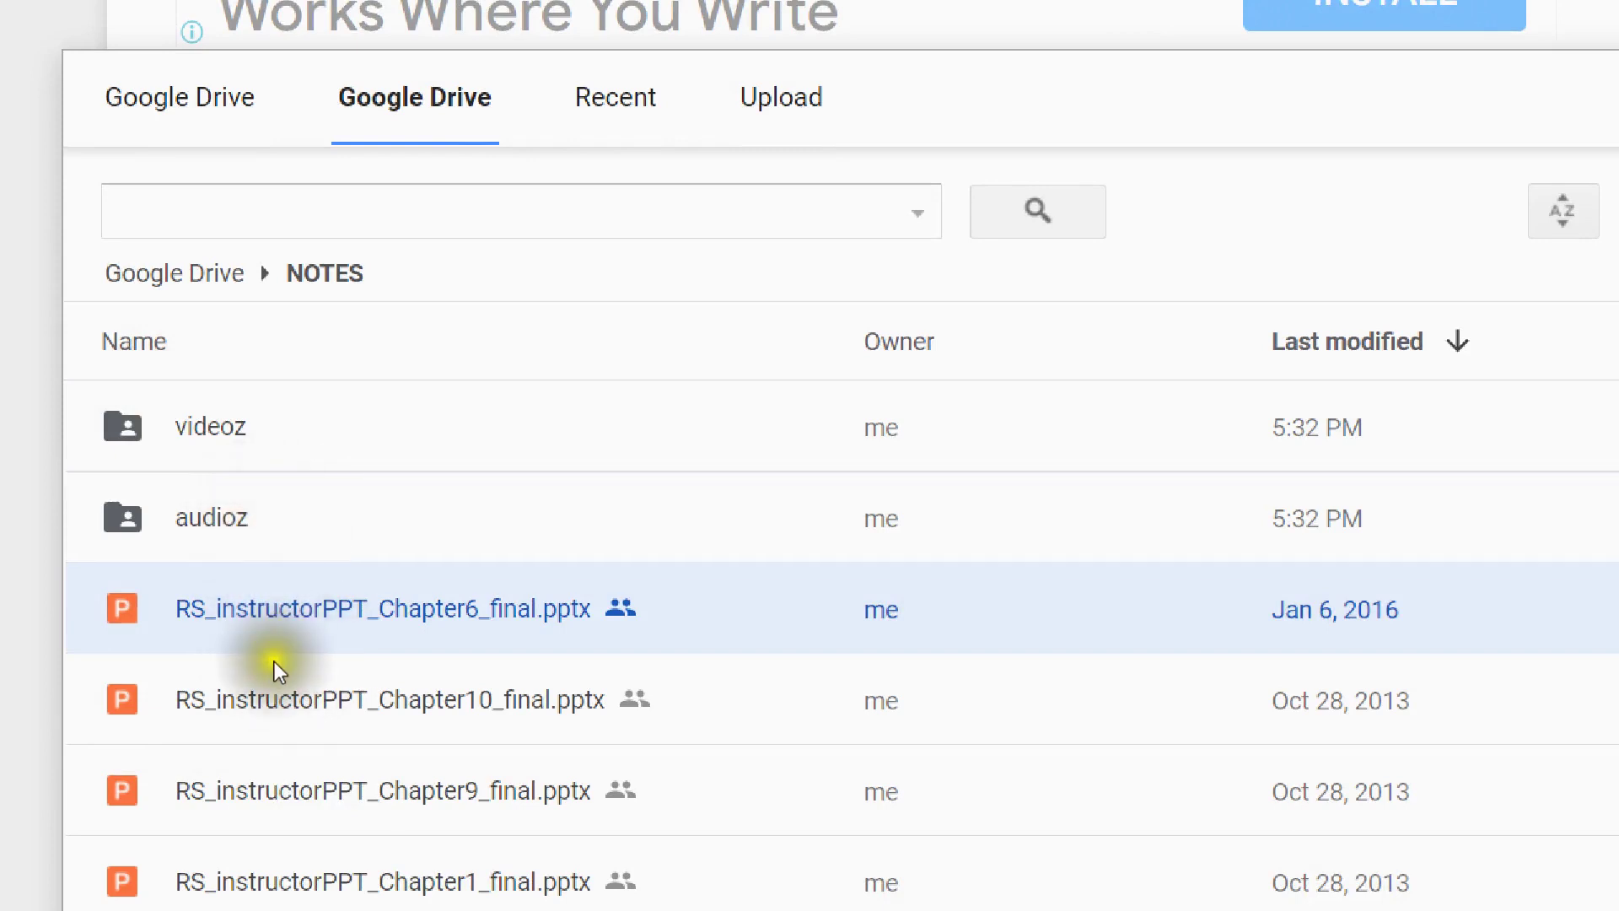
pyautogui.click(217, 429)
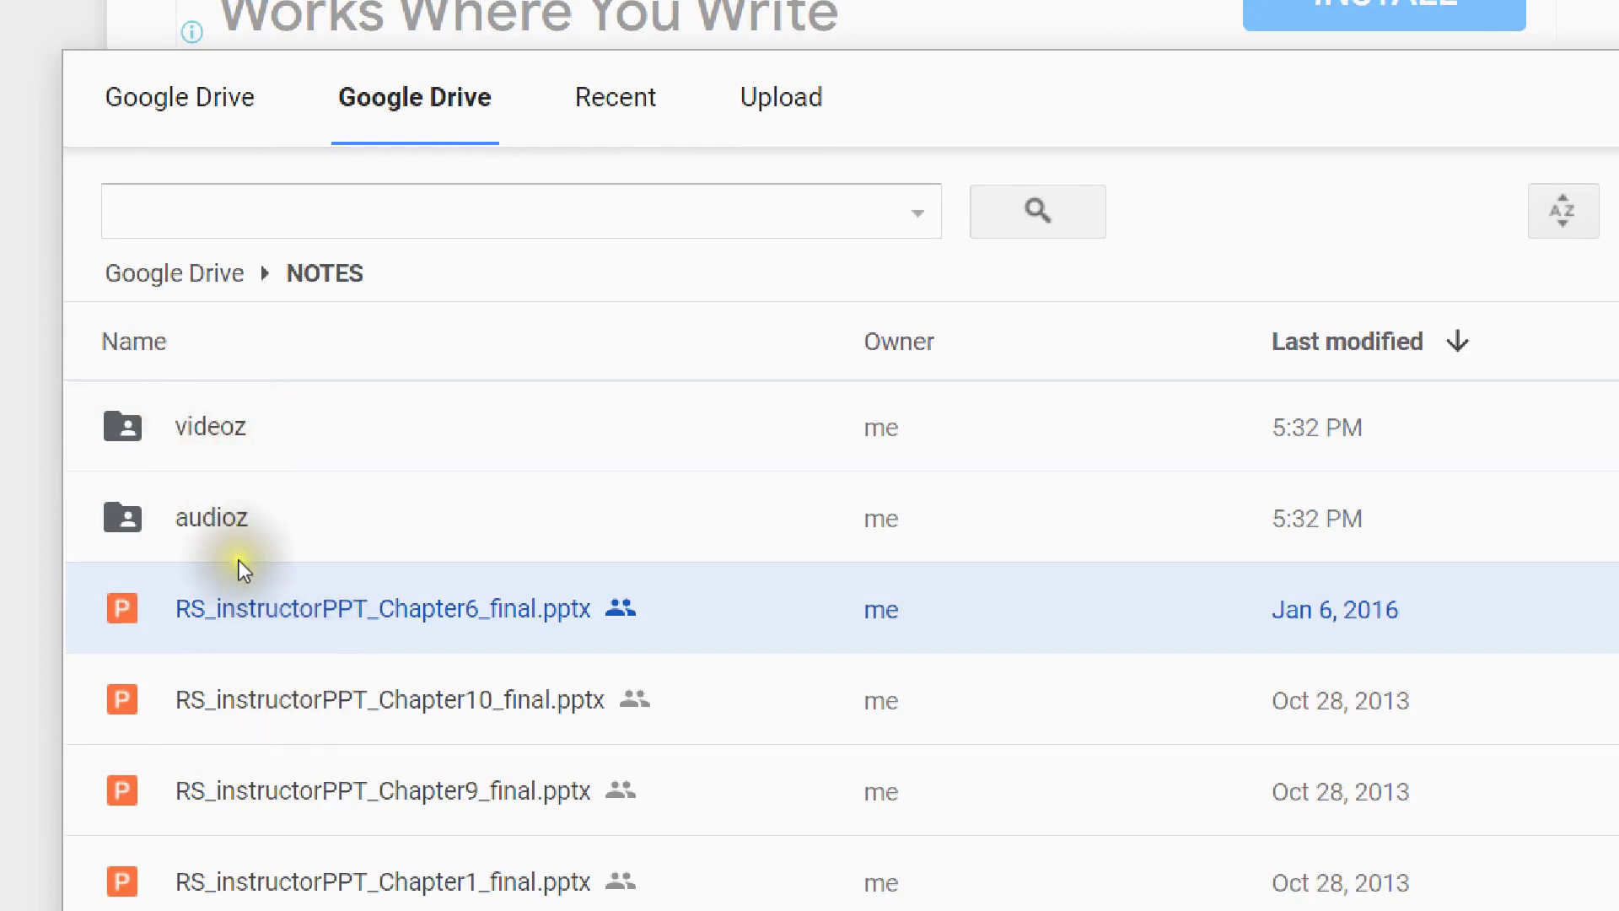
pyautogui.click(318, 688)
pyautogui.keyDown('ctrl'); pyautogui.click(318, 640); pyautogui.keyUp('ctrl')
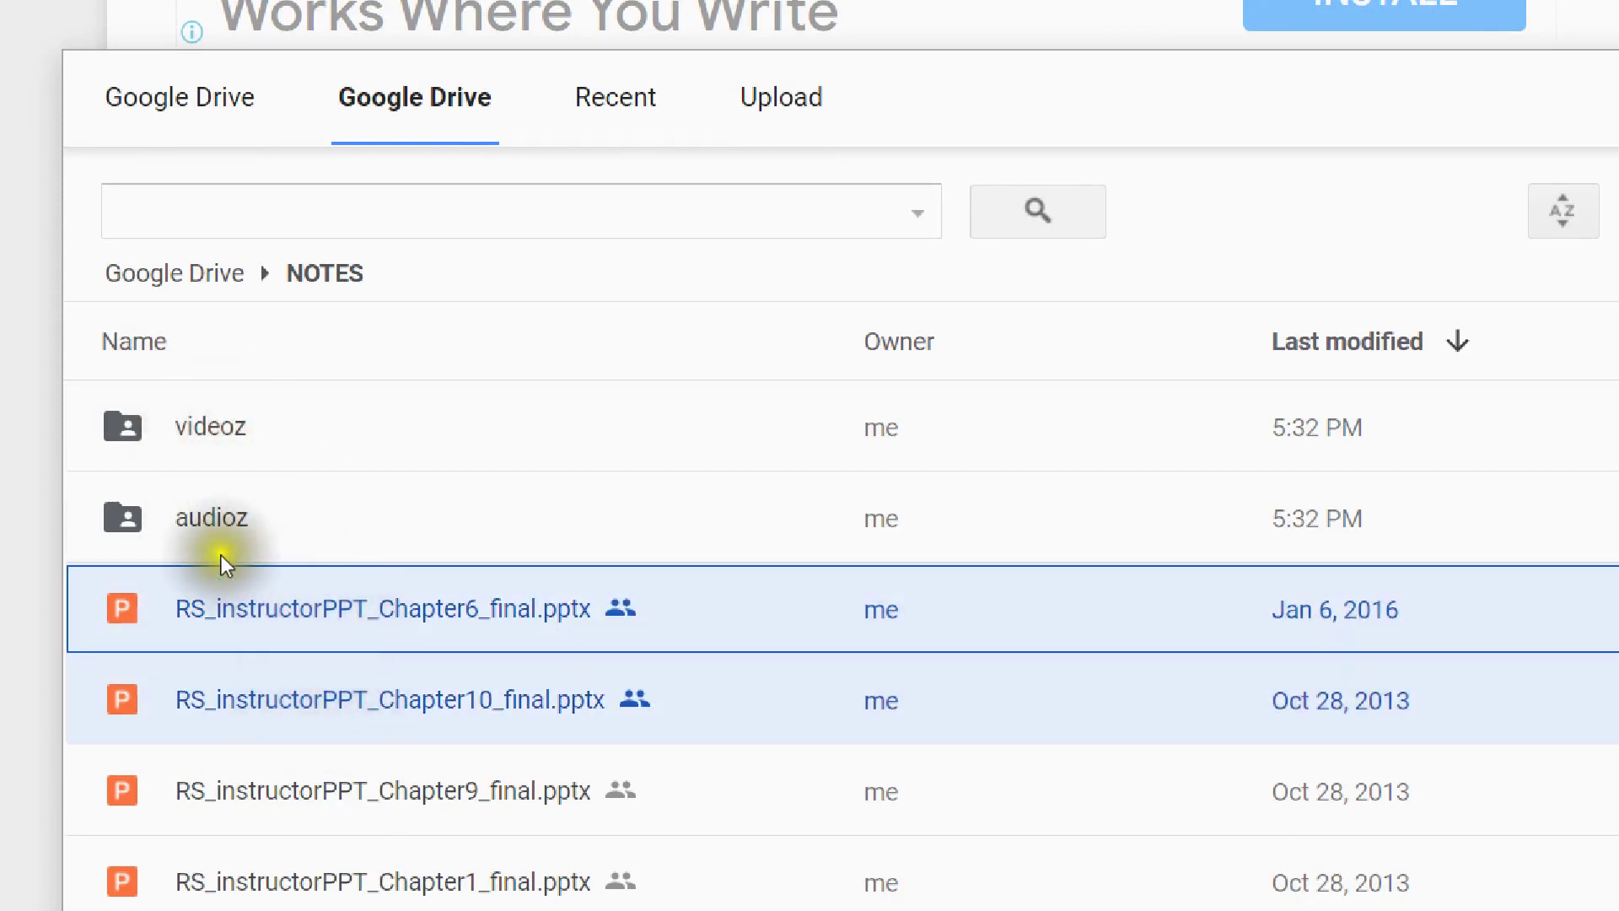
pyautogui.keyDown('ctrl'); pyautogui.click(334, 793); pyautogui.keyUp('ctrl')
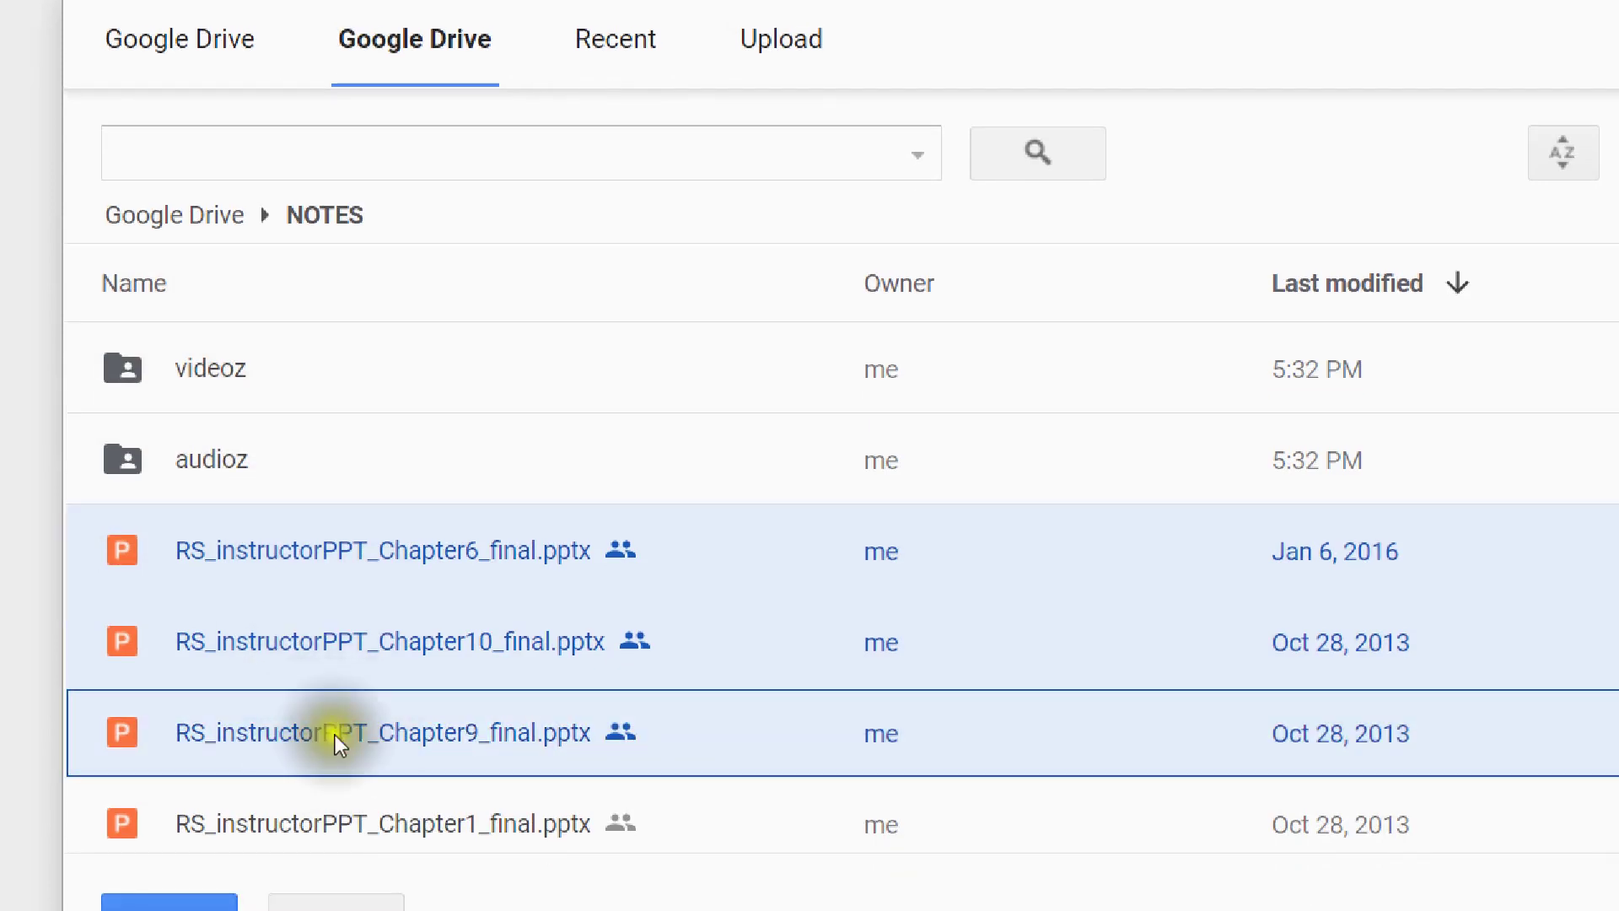
pyautogui.hotkey('ctrl', 'a')
pyautogui.scroll(-5, 457, 651)
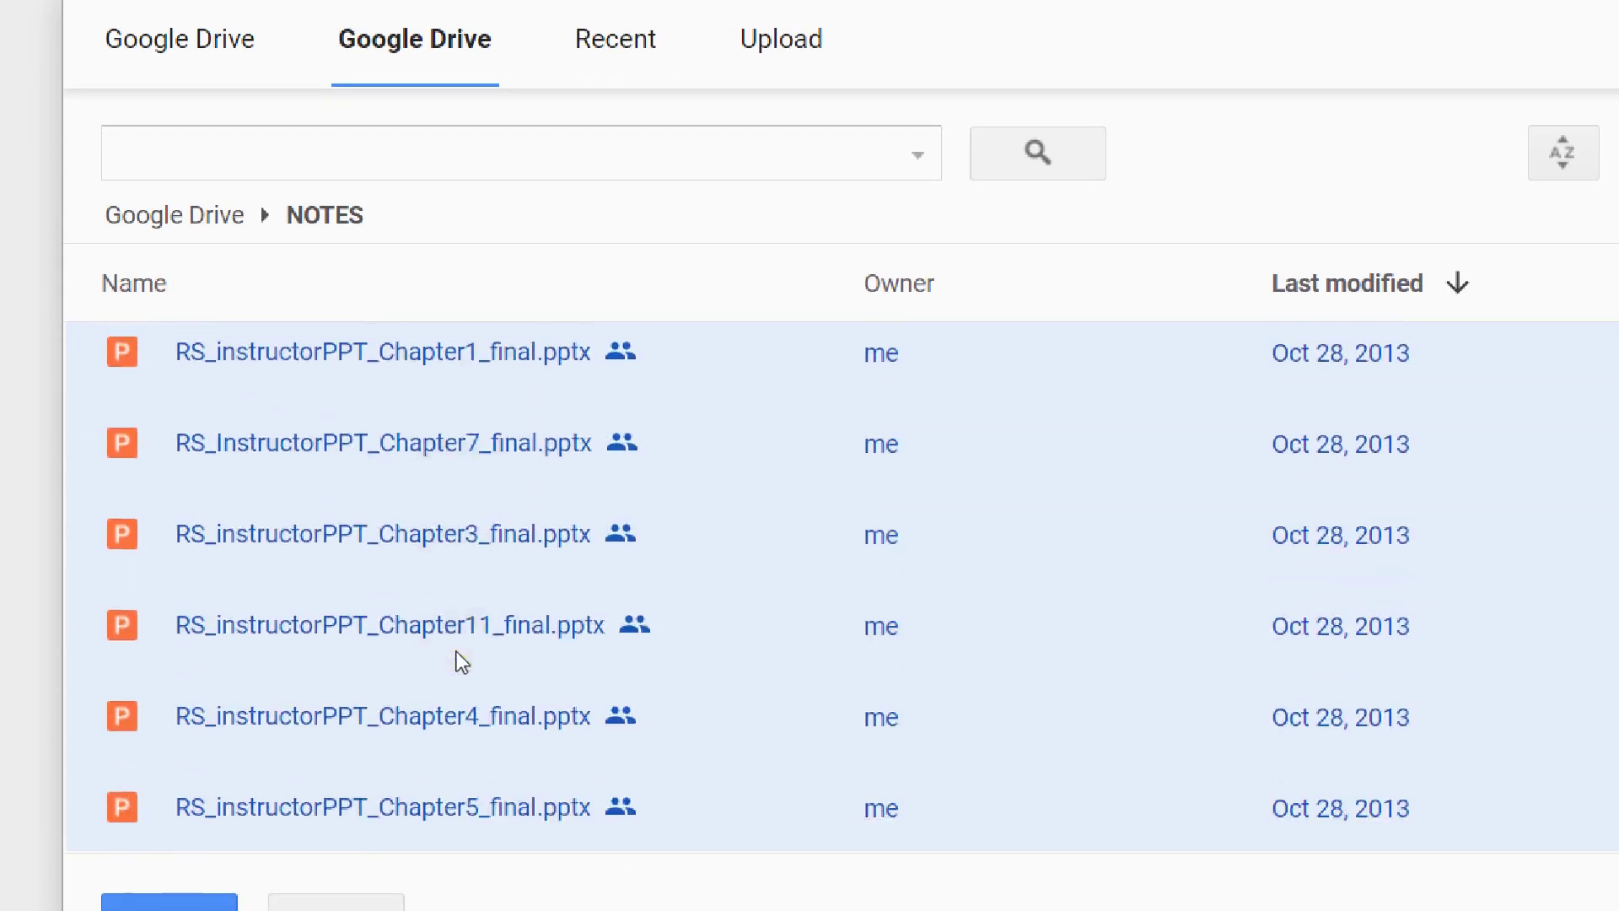
pyautogui.scroll(5, 453, 654)
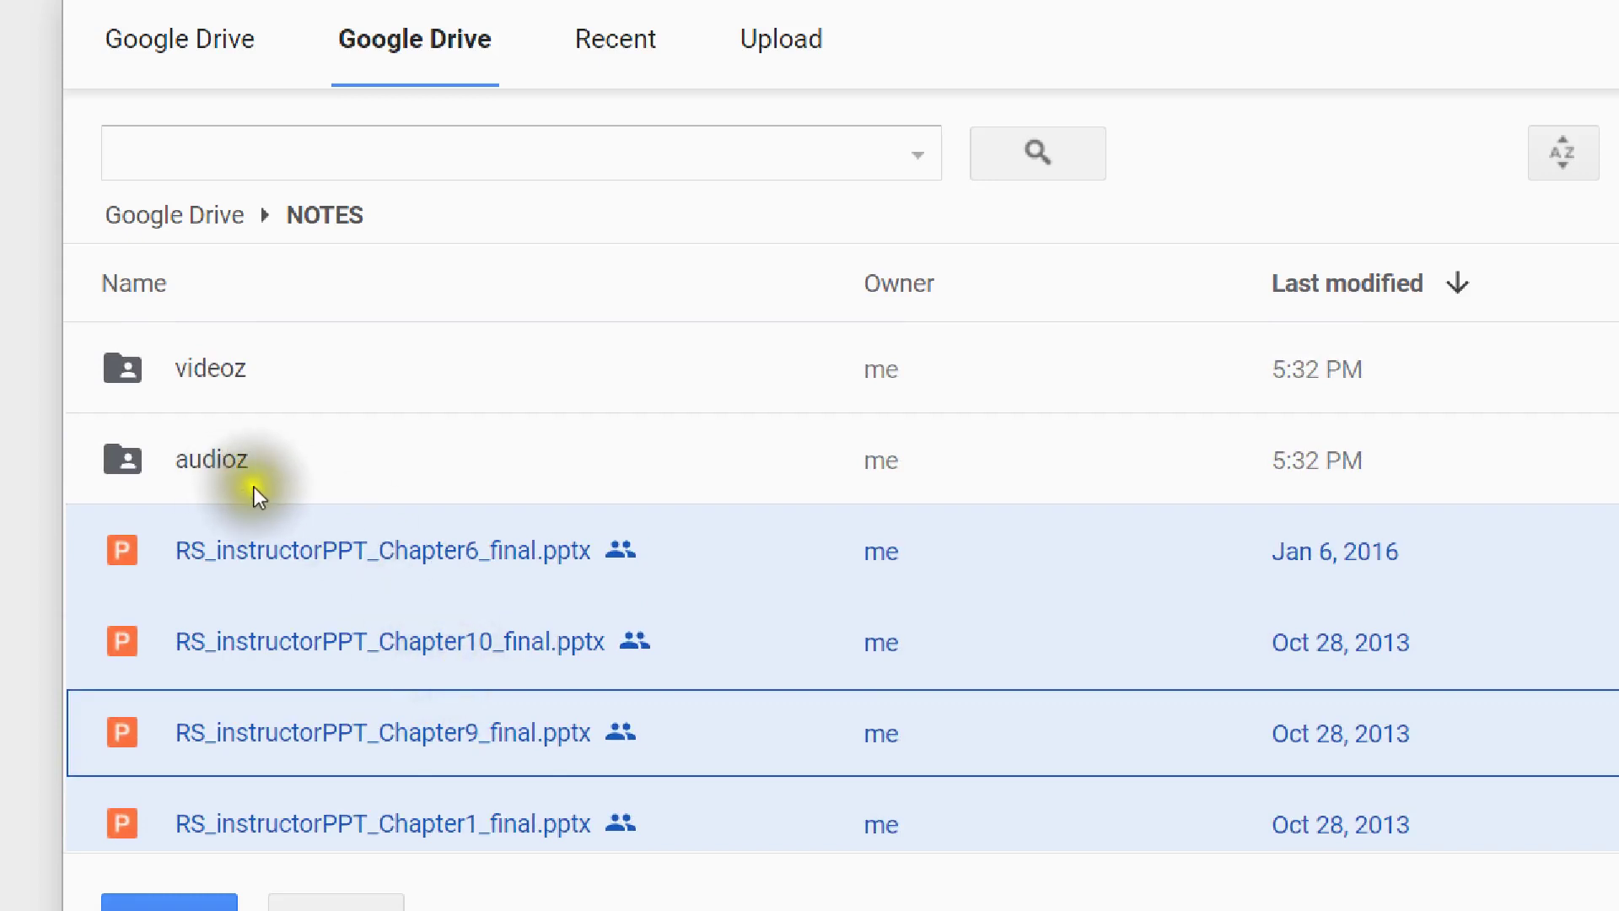
# - Redo the selection with Chapter6, 10, 9 and 1, ending with Ctrl+A on all files
pyautogui.click(289, 552)
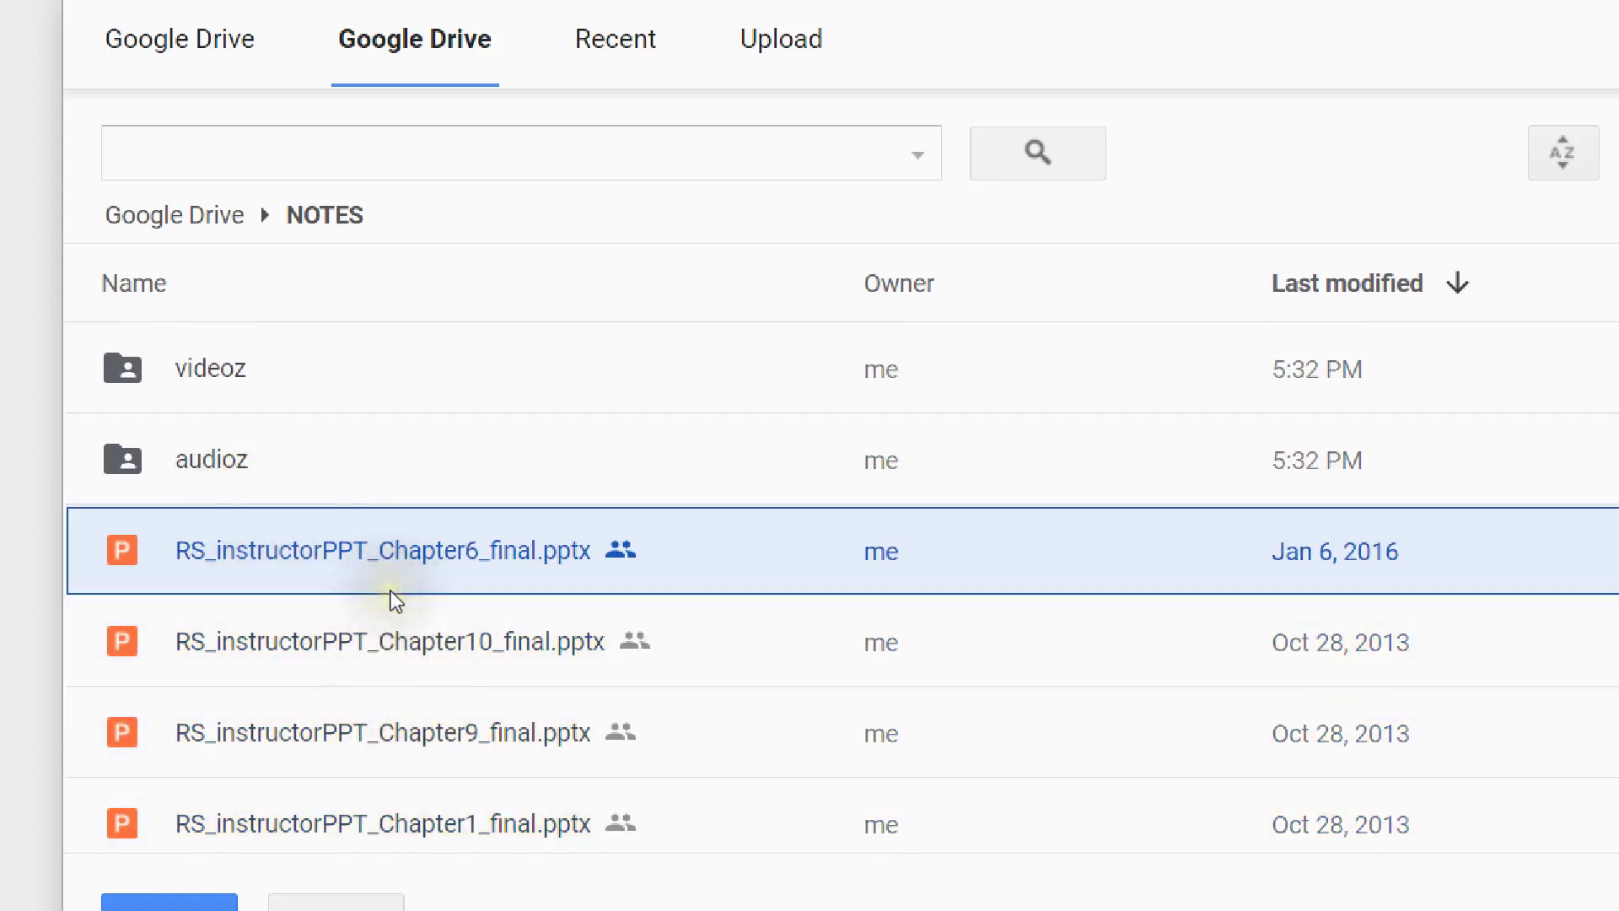
pyautogui.keyDown('shift'); pyautogui.click(390, 644); pyautogui.keyUp('shift')
pyautogui.keyDown('shift'); pyautogui.click(388, 746); pyautogui.keyUp('shift')
pyautogui.scroll(-1, 388, 746)
pyautogui.keyDown('shift'); pyautogui.click(375, 747); pyautogui.keyUp('shift')
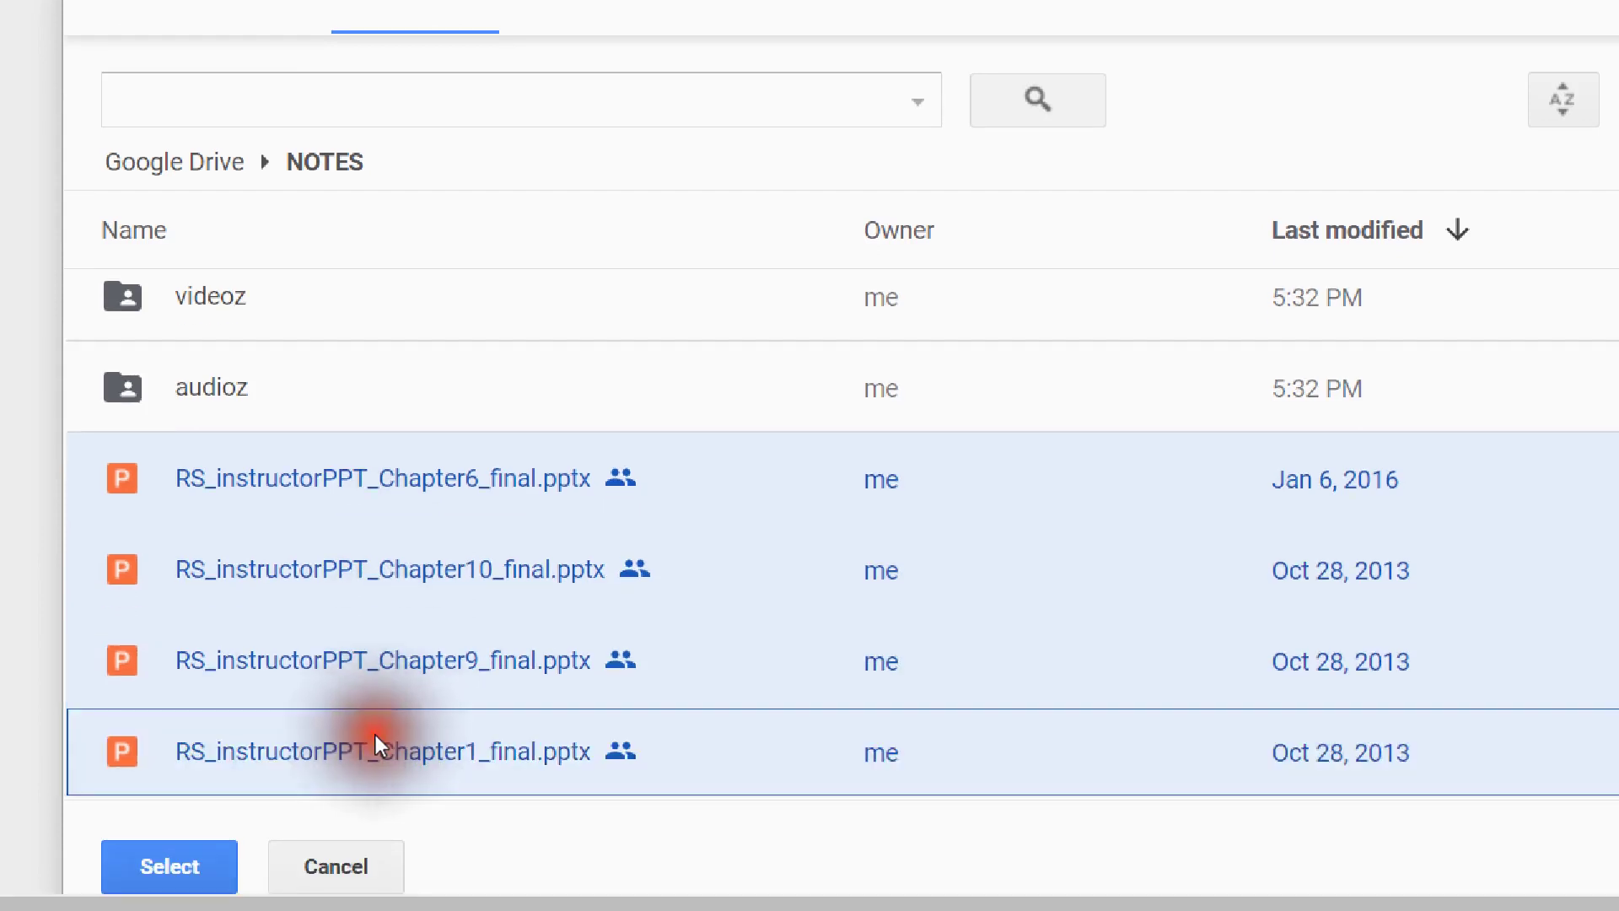
pyautogui.click(388, 601)
pyautogui.hotkey('ctrl', 'a')
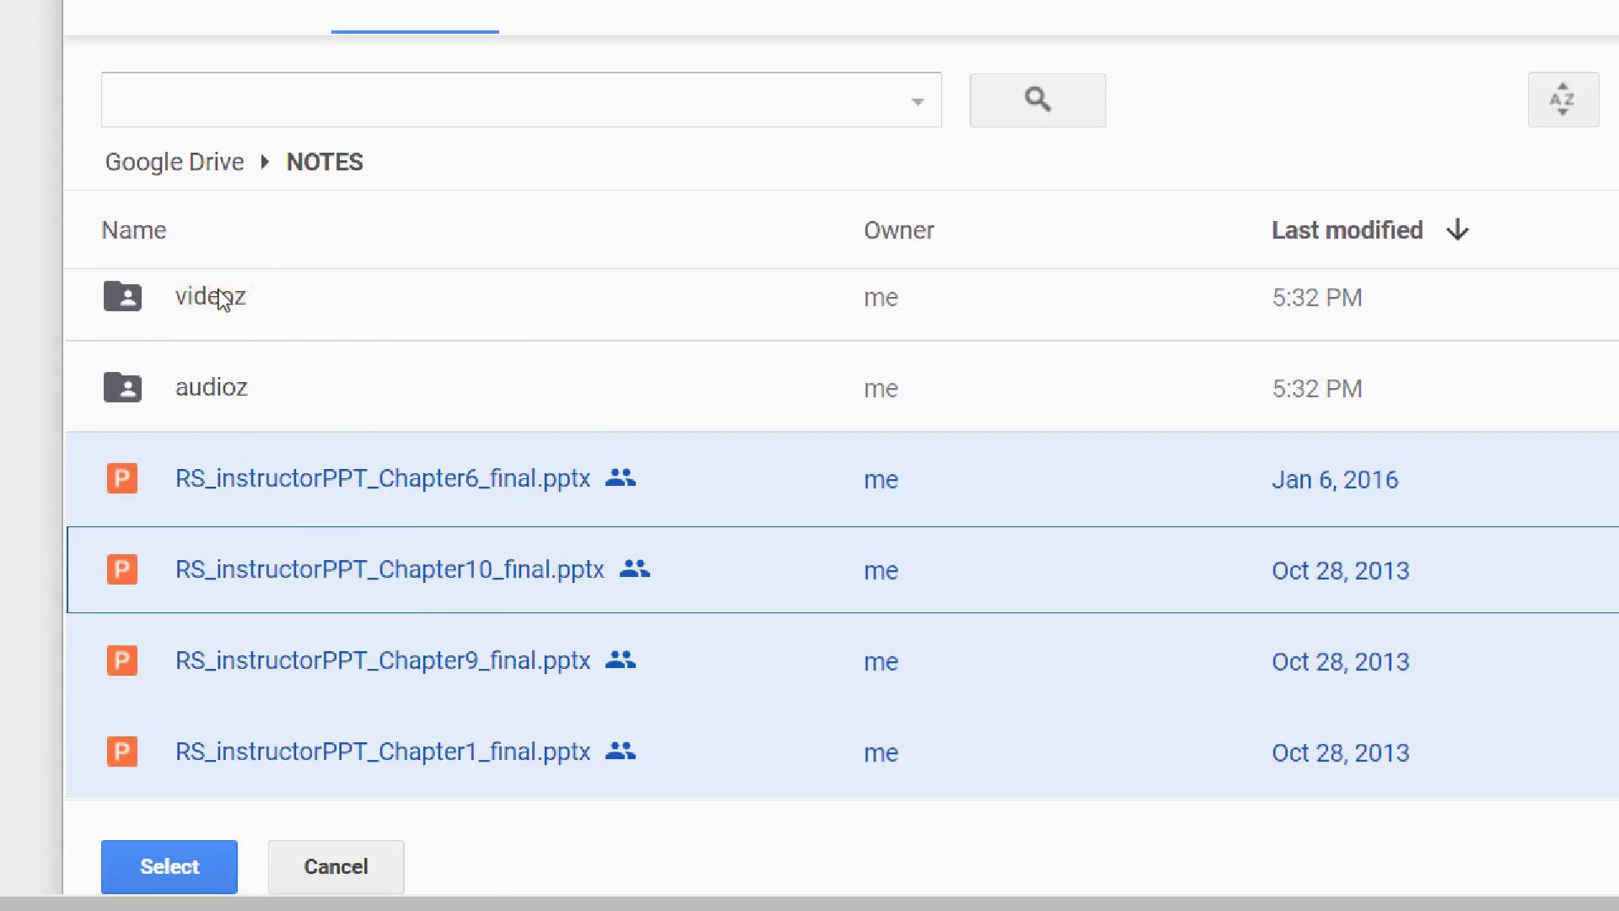
pyautogui.scroll(-2, 216, 338)
# - Confirm the chosen files and check the loaded entries Chapter10, 6, 9, 1, 7, 3 and 11
pyautogui.click(185, 854)
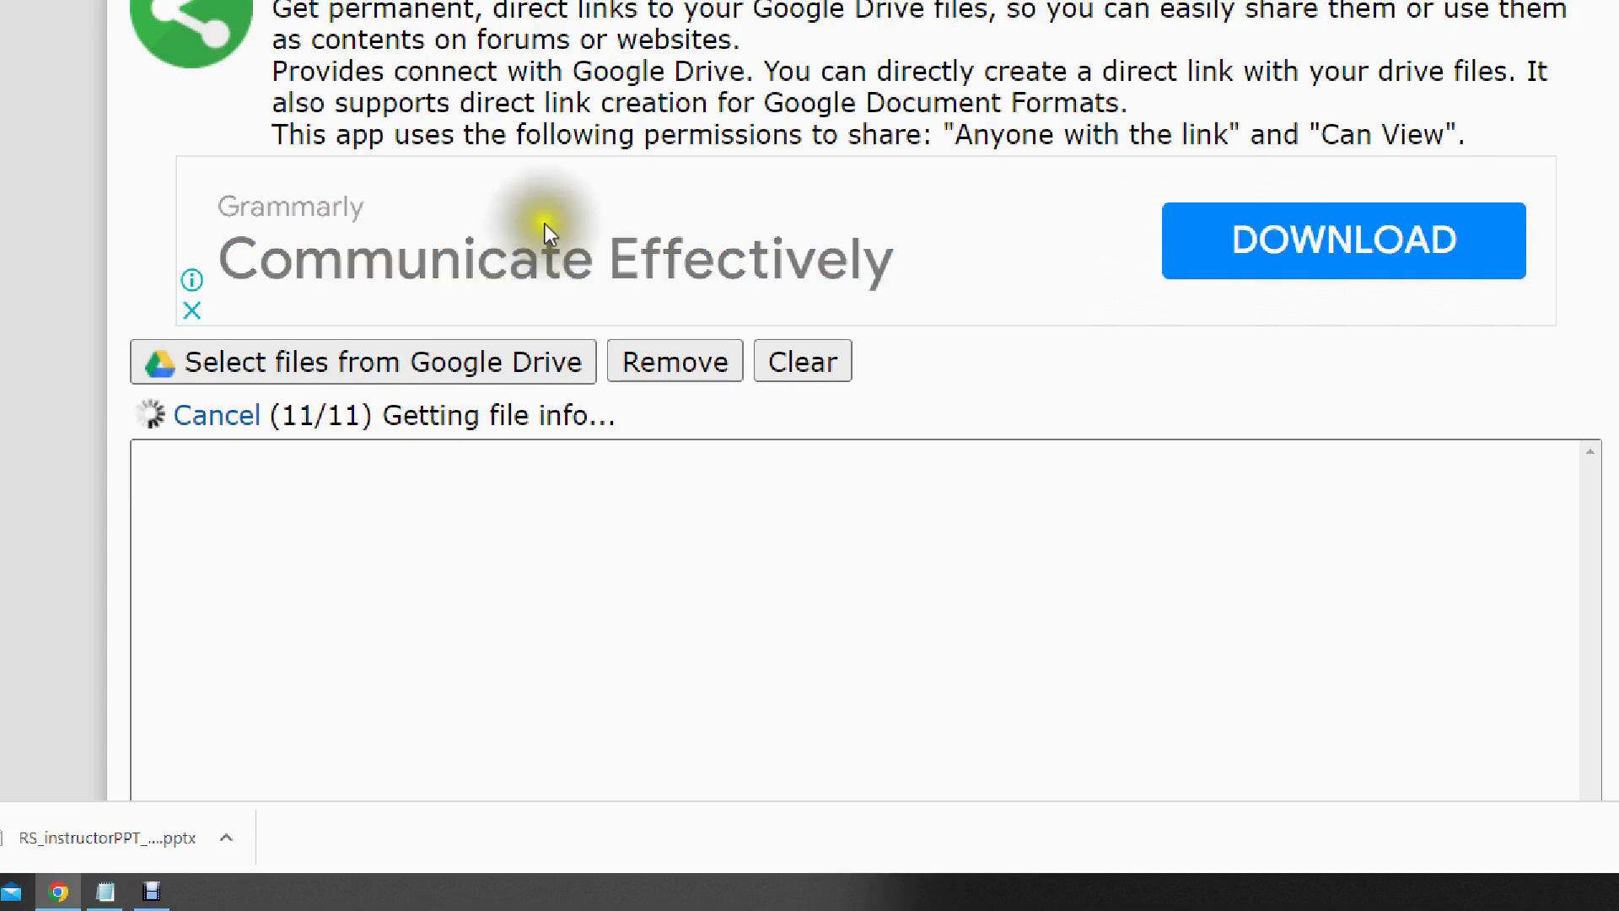
pyautogui.scroll(-3, 620, 404)
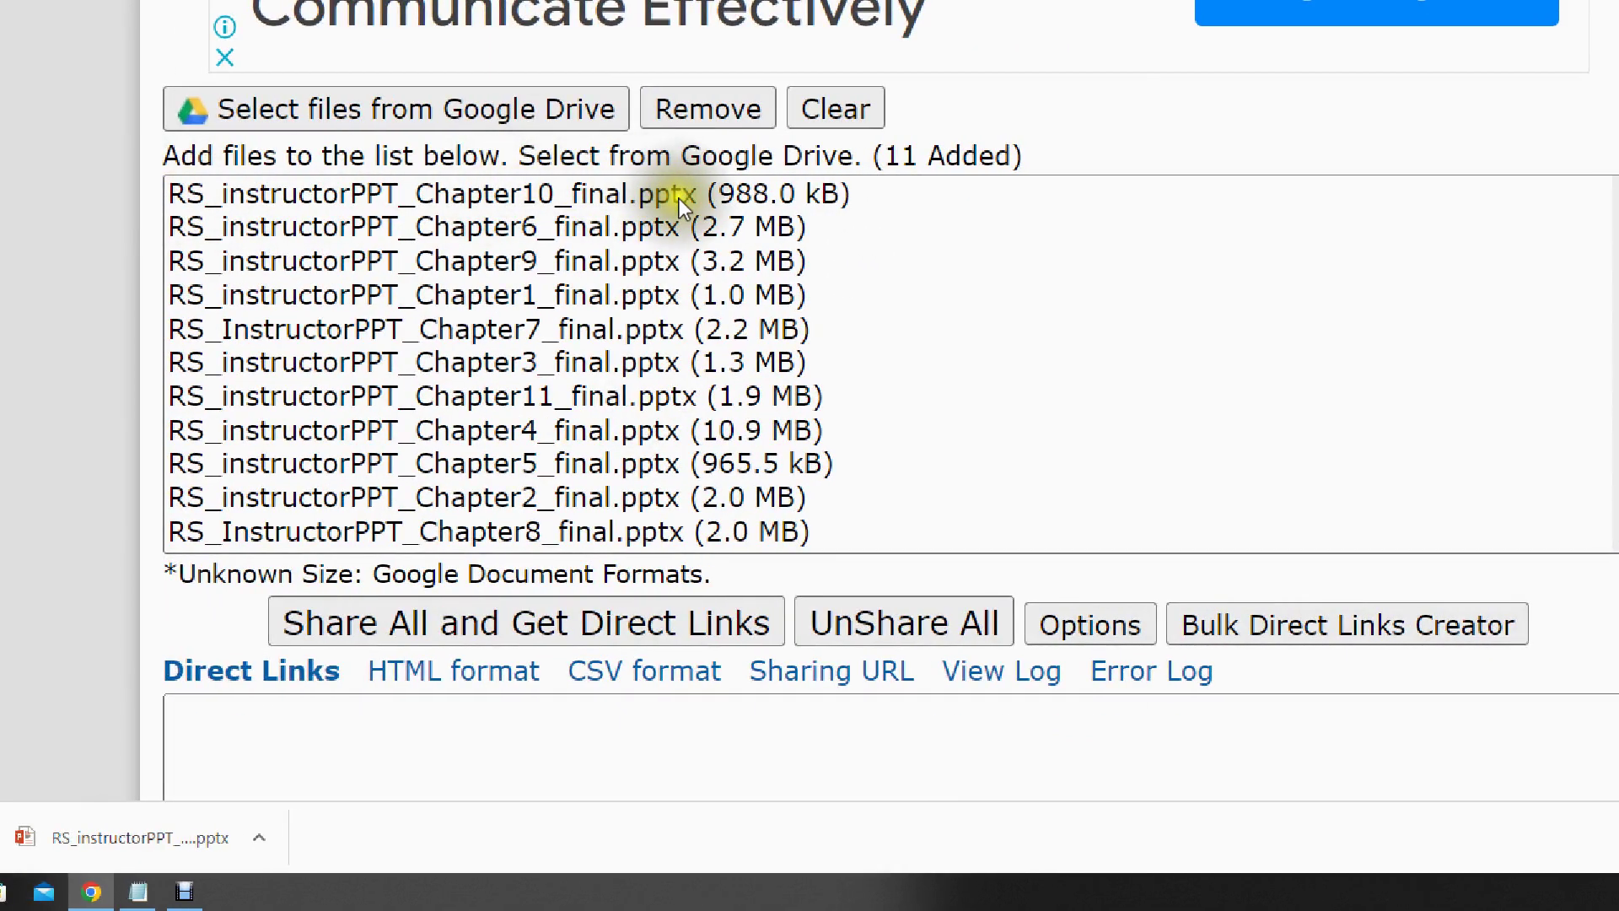
pyautogui.click(680, 195)
pyautogui.click(626, 224)
pyautogui.click(345, 261)
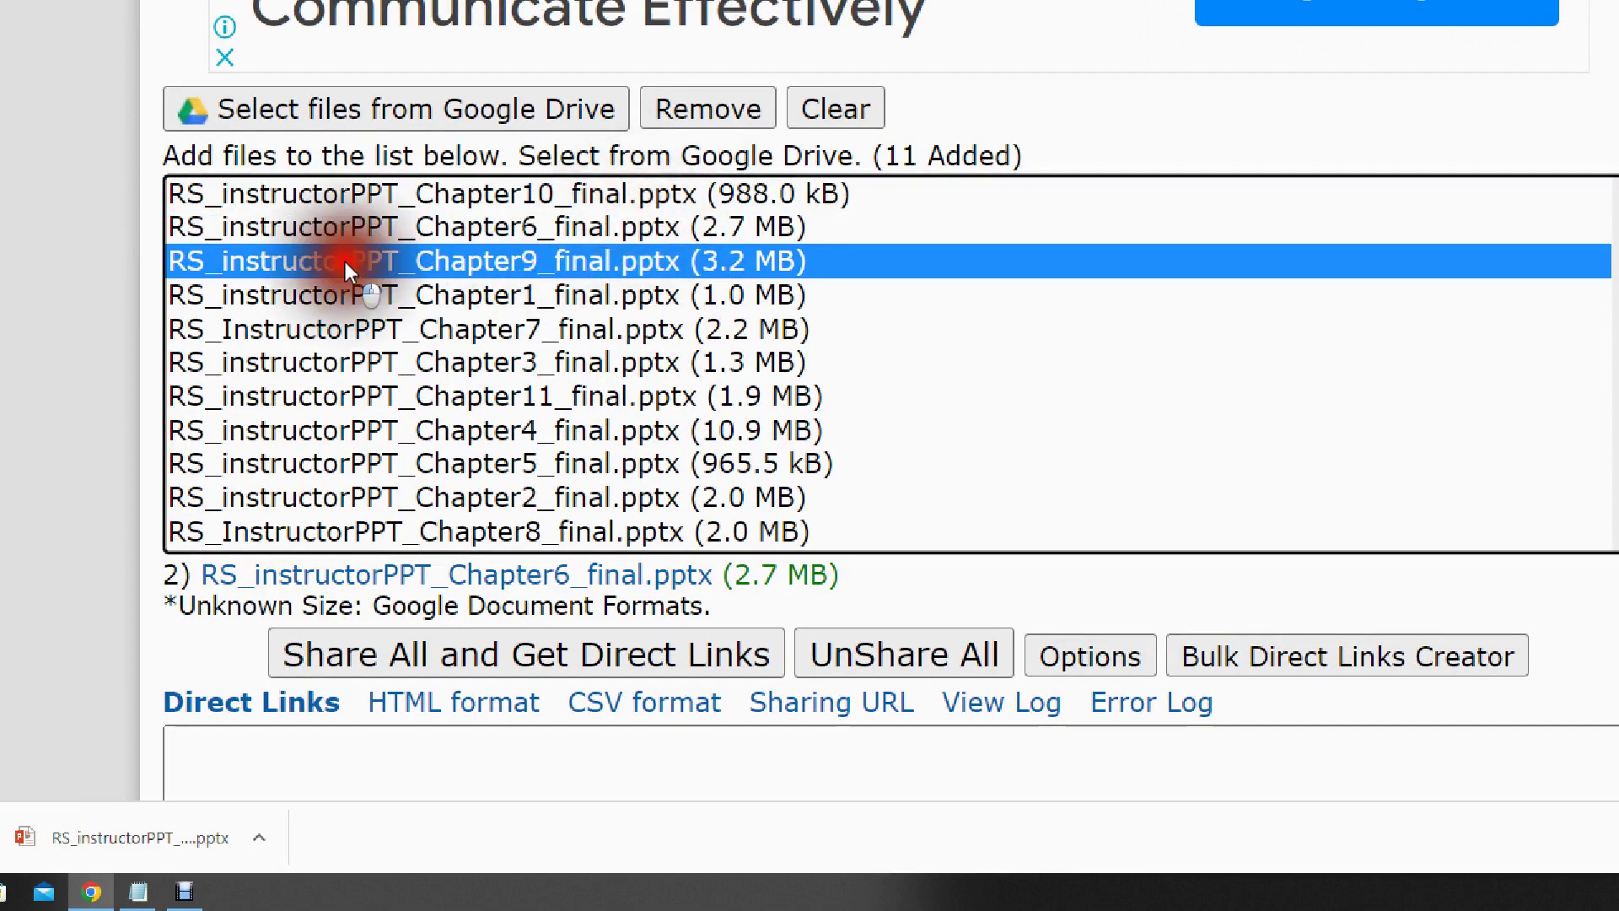
pyautogui.click(391, 297)
pyautogui.click(437, 330)
pyautogui.click(453, 363)
pyautogui.click(464, 397)
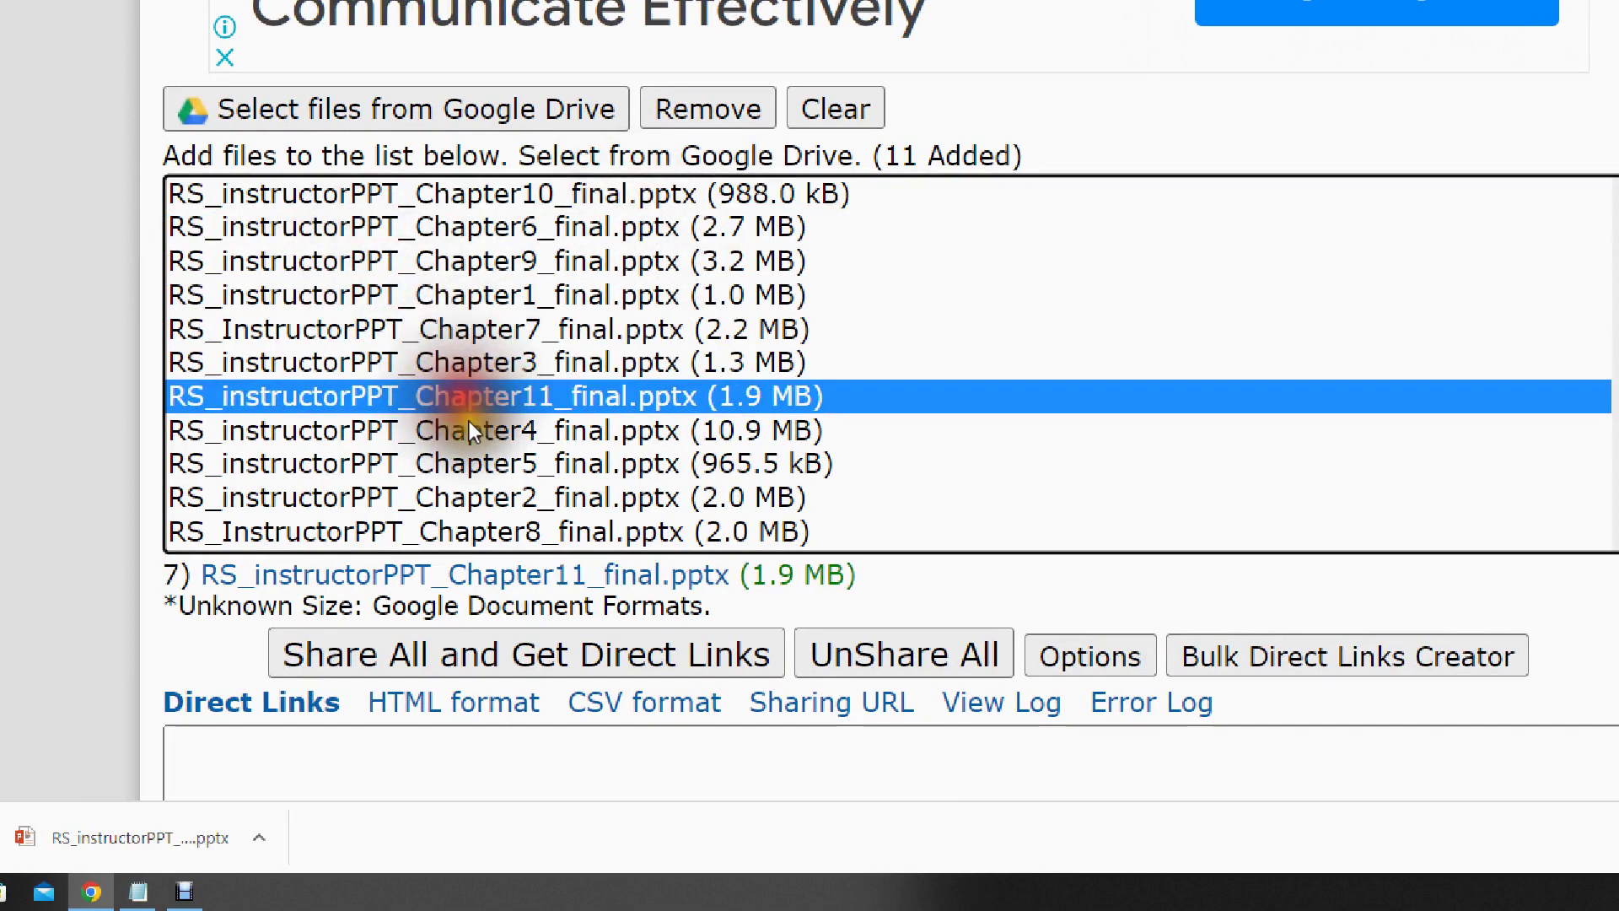
# - Show the still-empty plain Direct Links output below the 11-file list
pyautogui.scroll(-2, 528, 353)
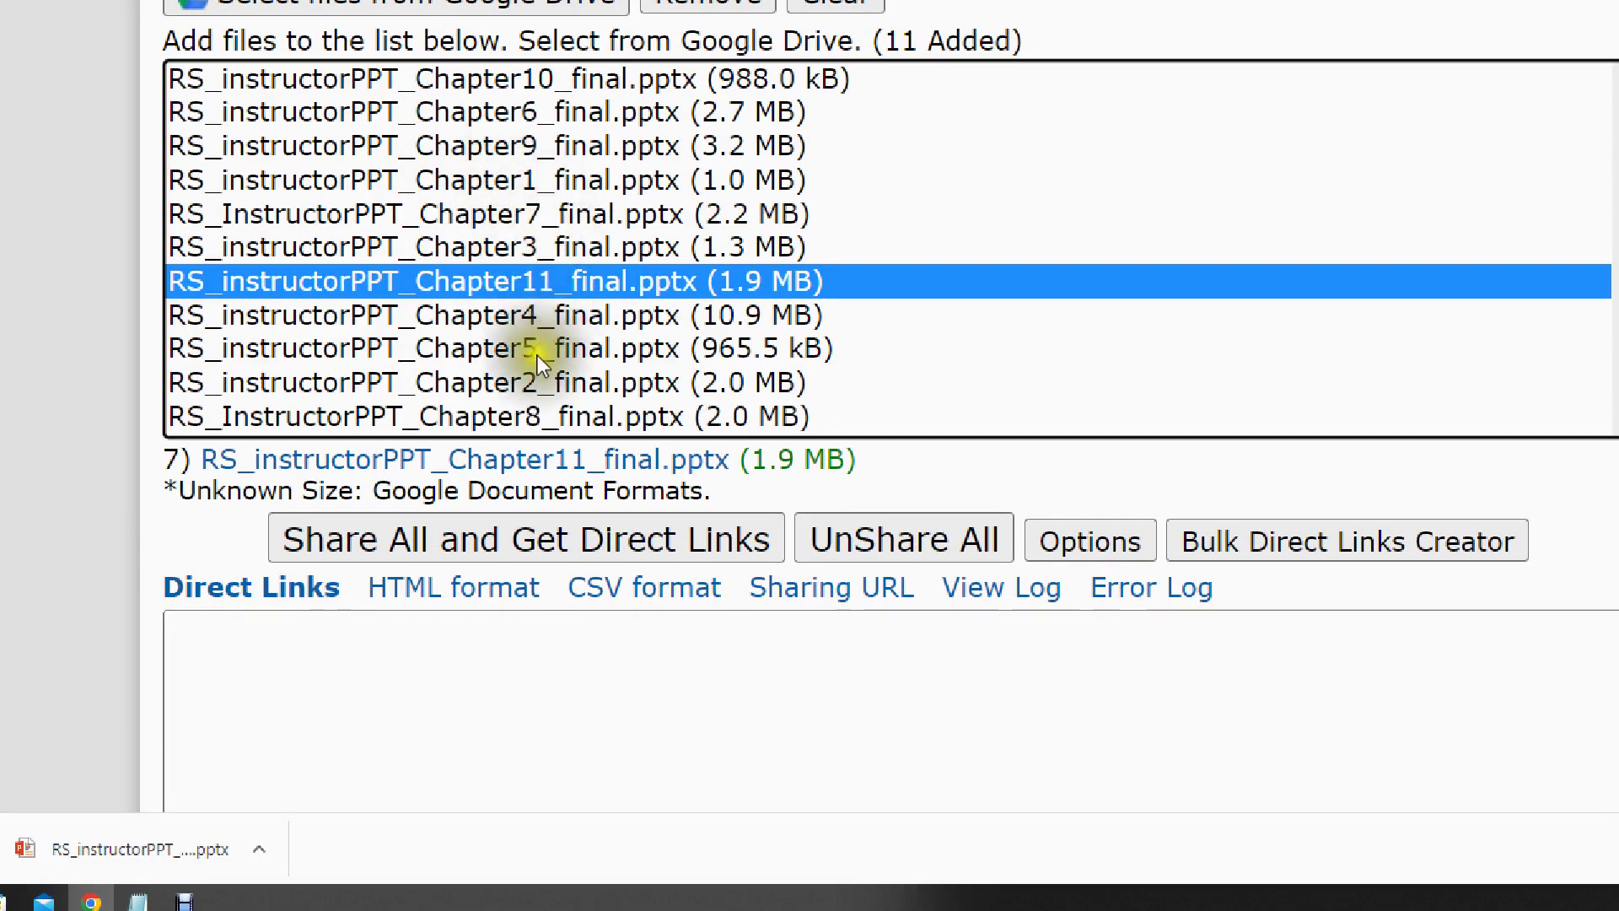
pyautogui.scroll(-3, 538, 356)
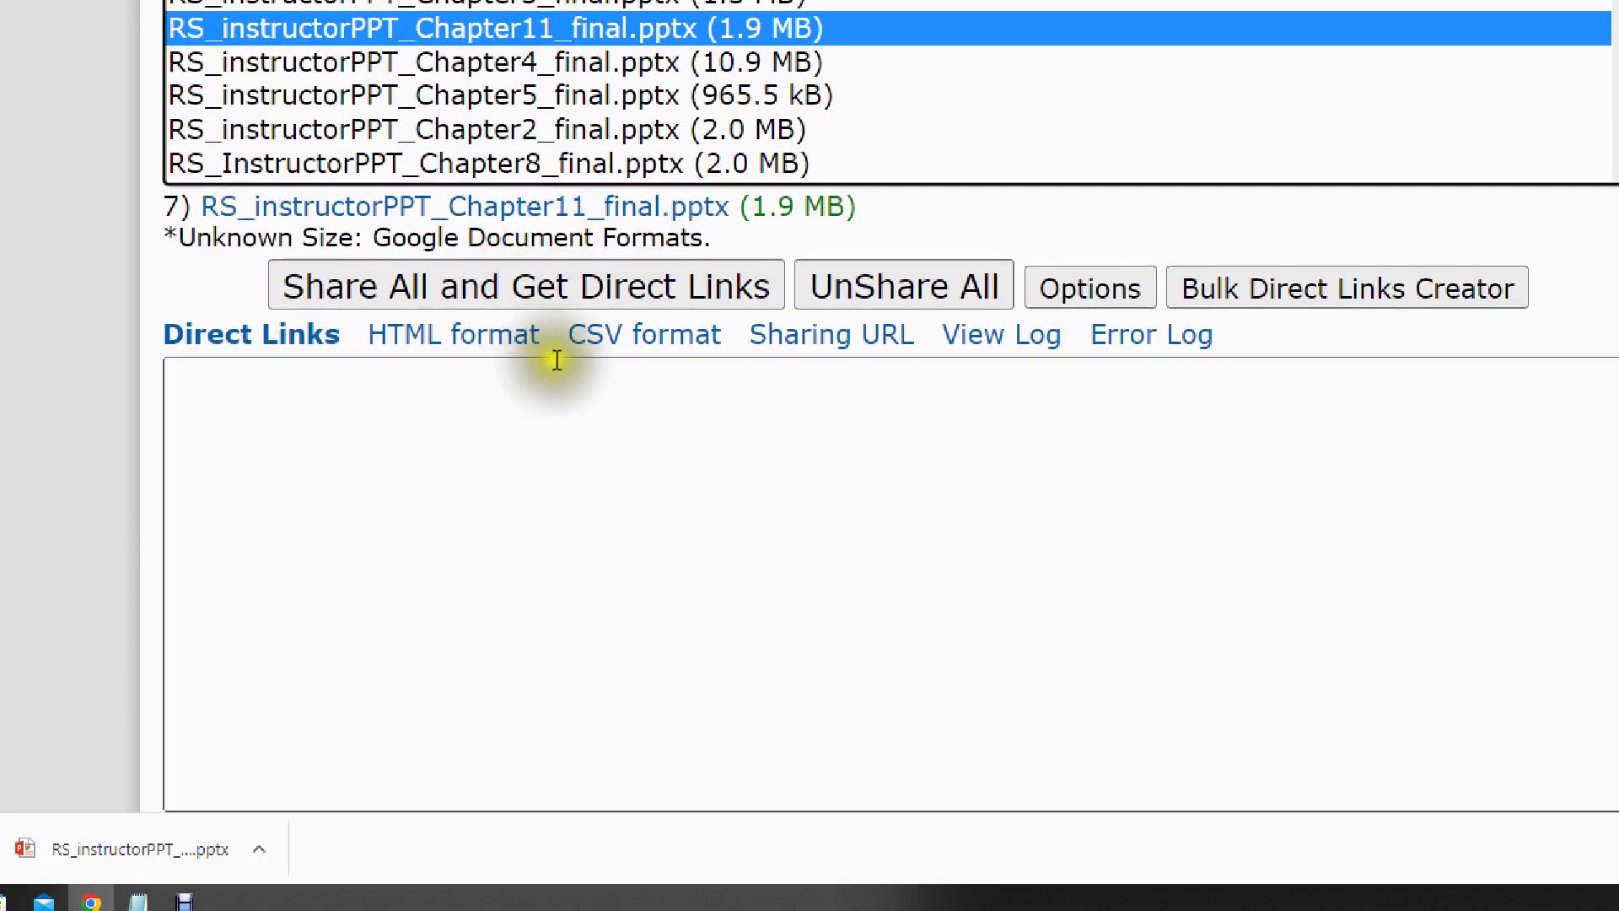
pyautogui.click(299, 352)
pyautogui.click(300, 352)
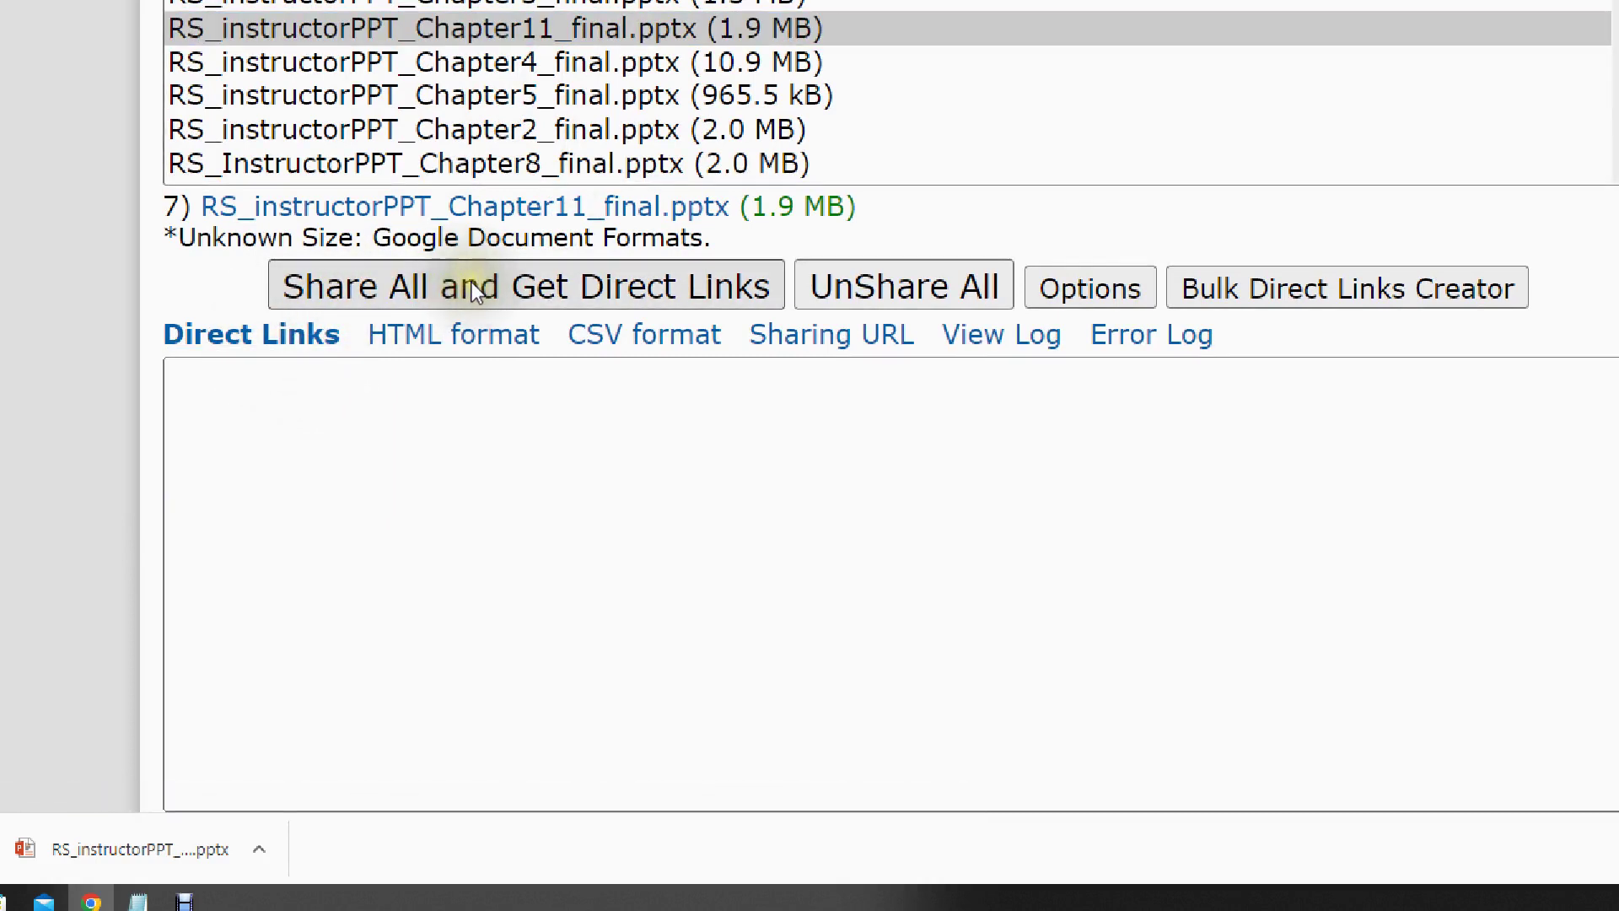
# - Share all eleven files, generate their direct links and display them in HTML format
pyautogui.click(492, 286)
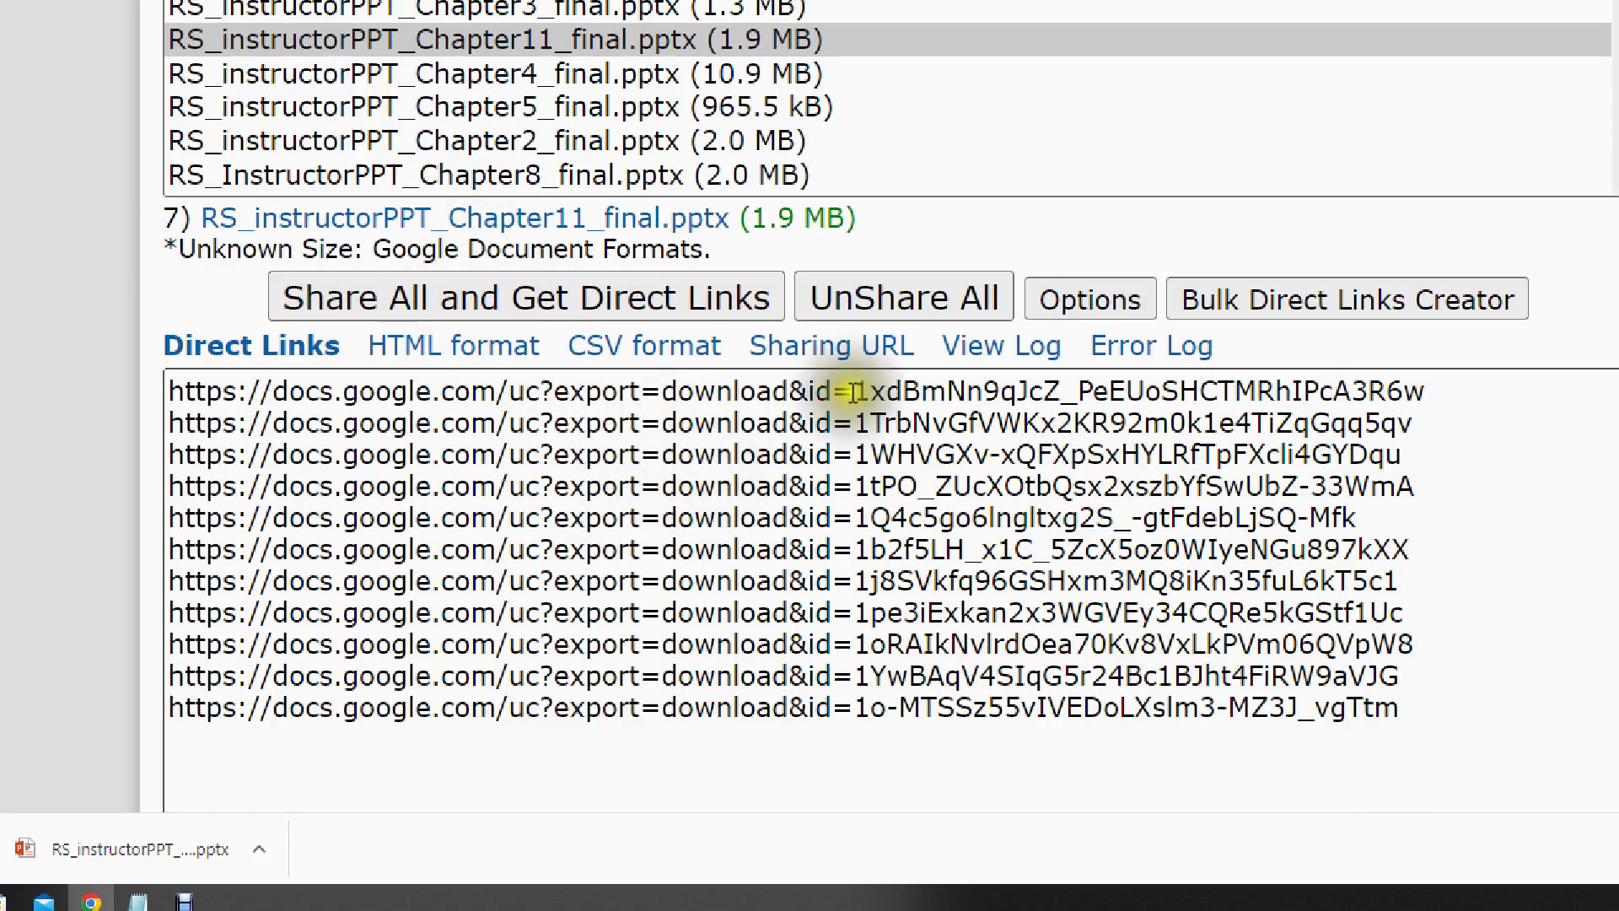
pyautogui.click(474, 361)
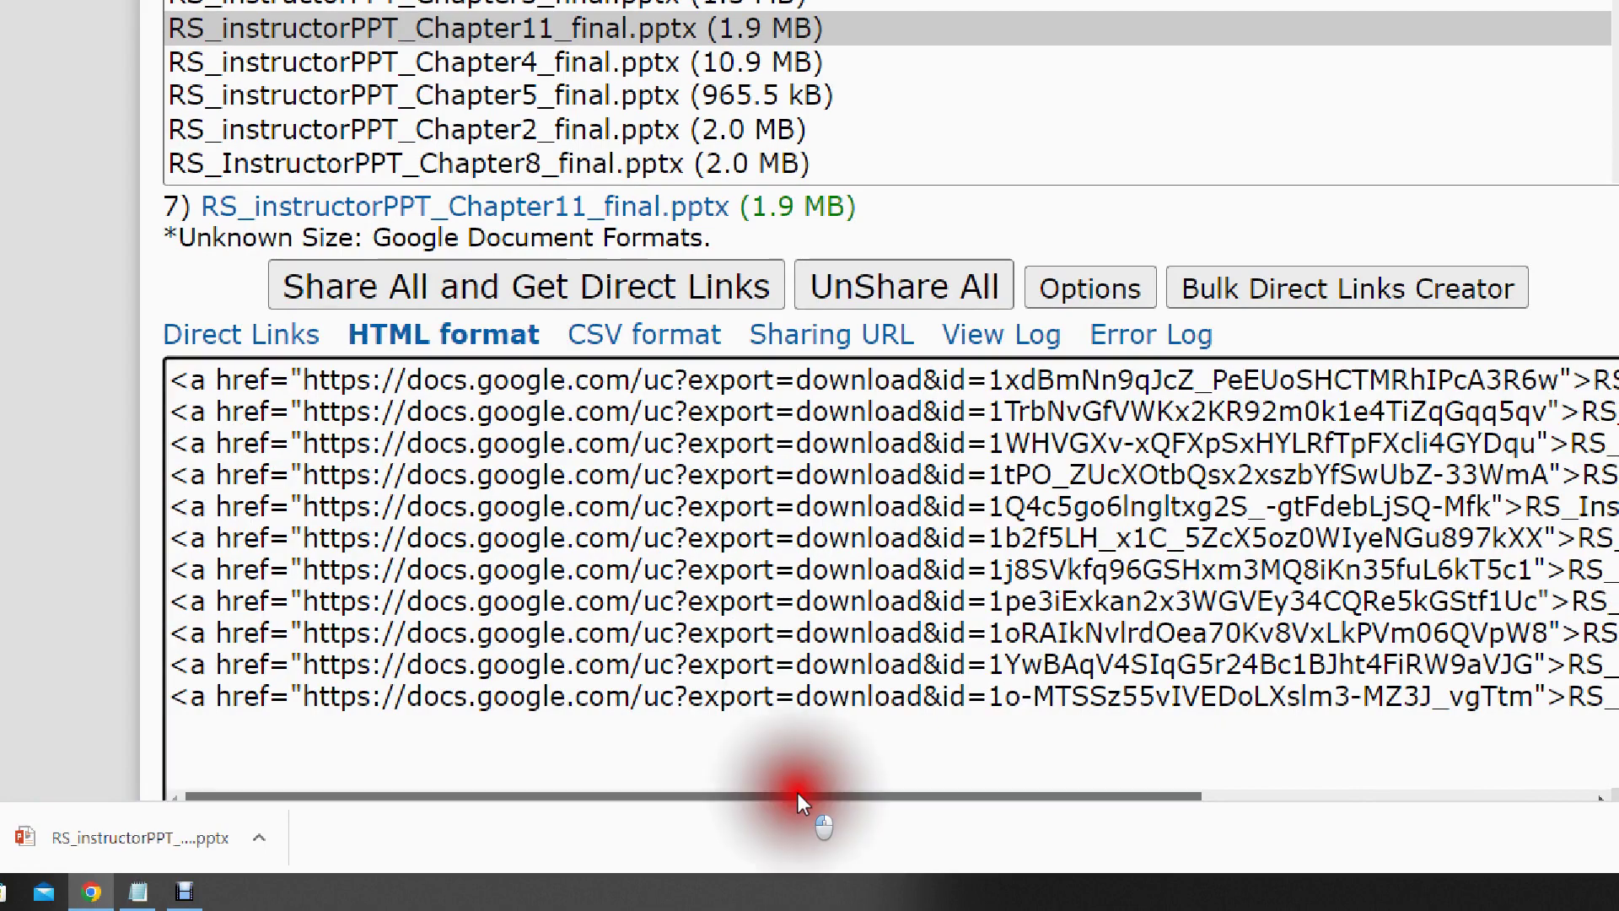
pyautogui.moveTo(798, 793); pyautogui.dragTo(1238, 740)
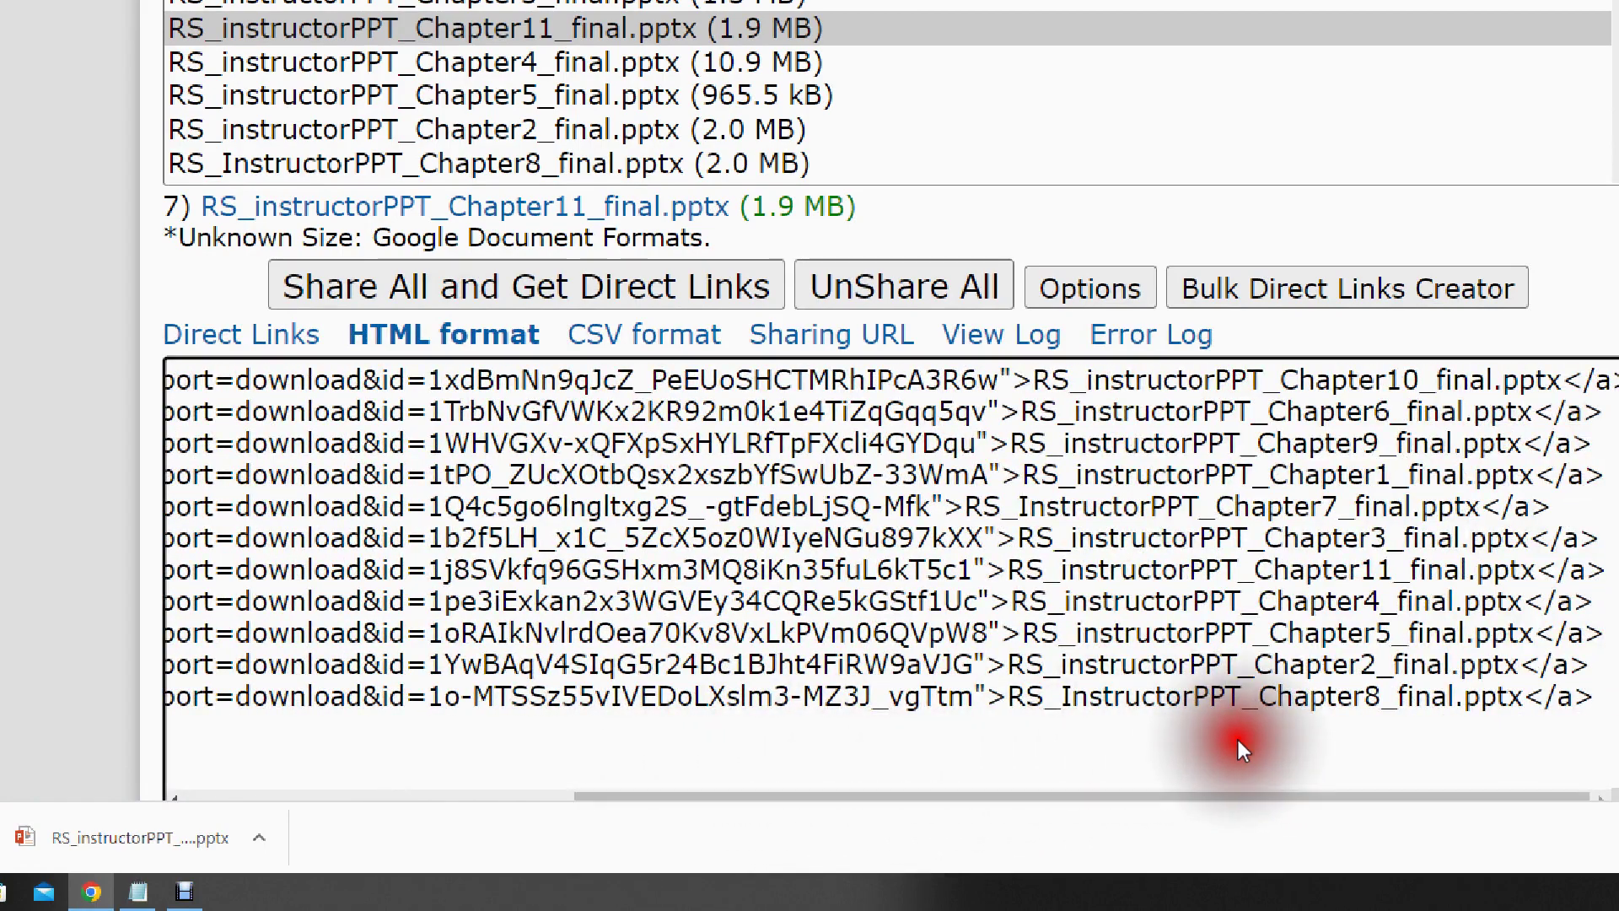
# - Review the HTML anchor lines, highlighting the closing tag of the first line
pyautogui.press('Home')
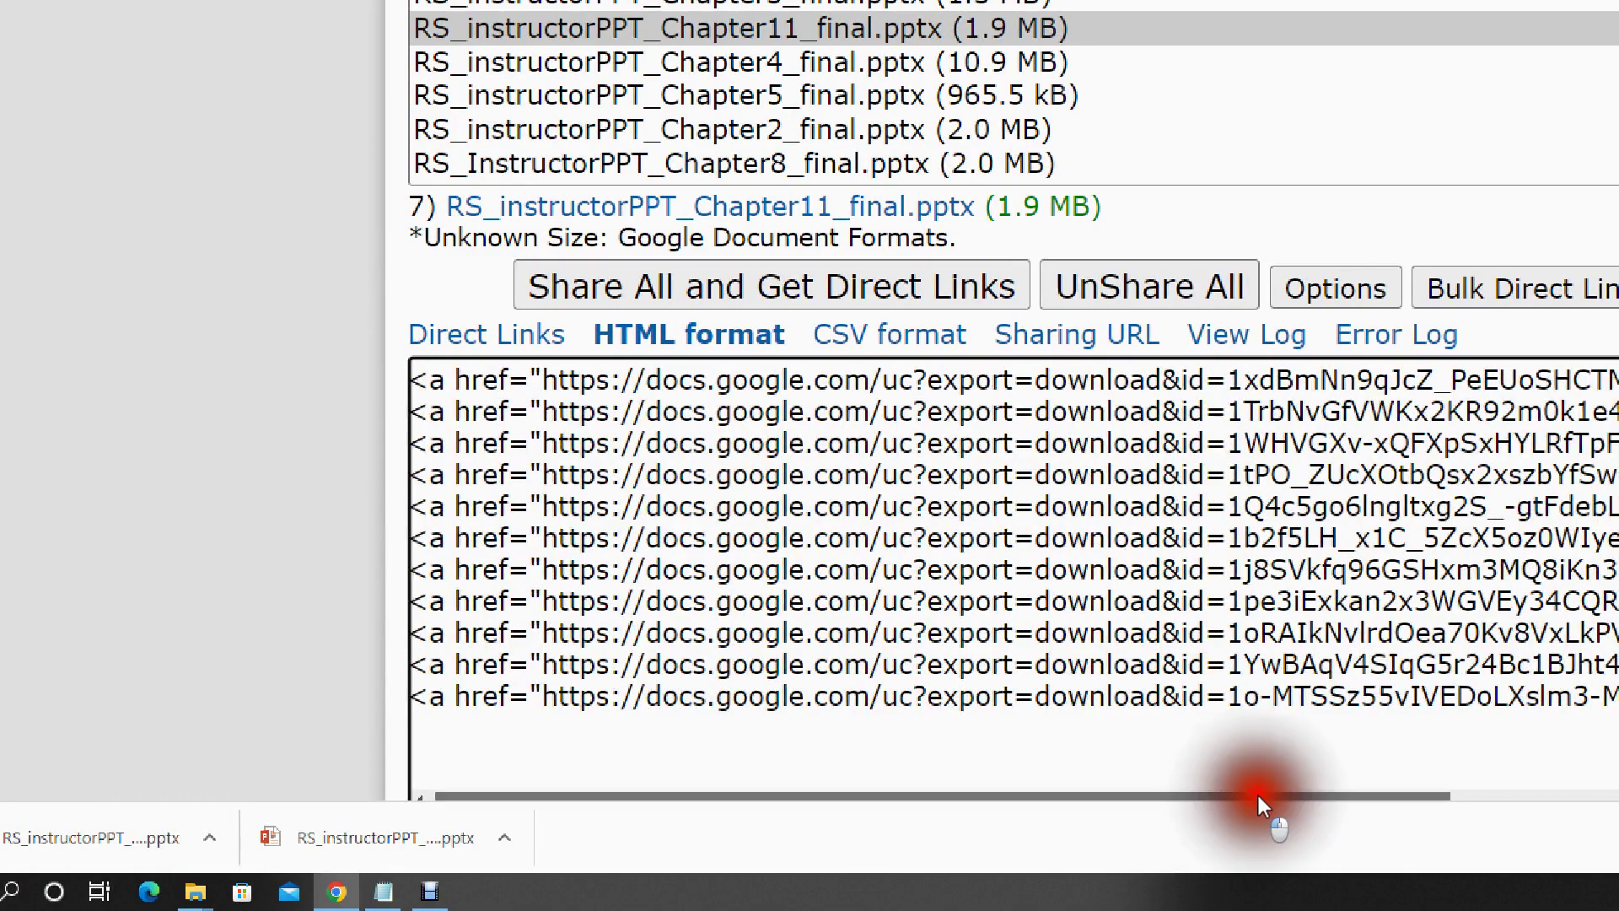
pyautogui.moveTo(1259, 796); pyautogui.dragTo(1445, 788)
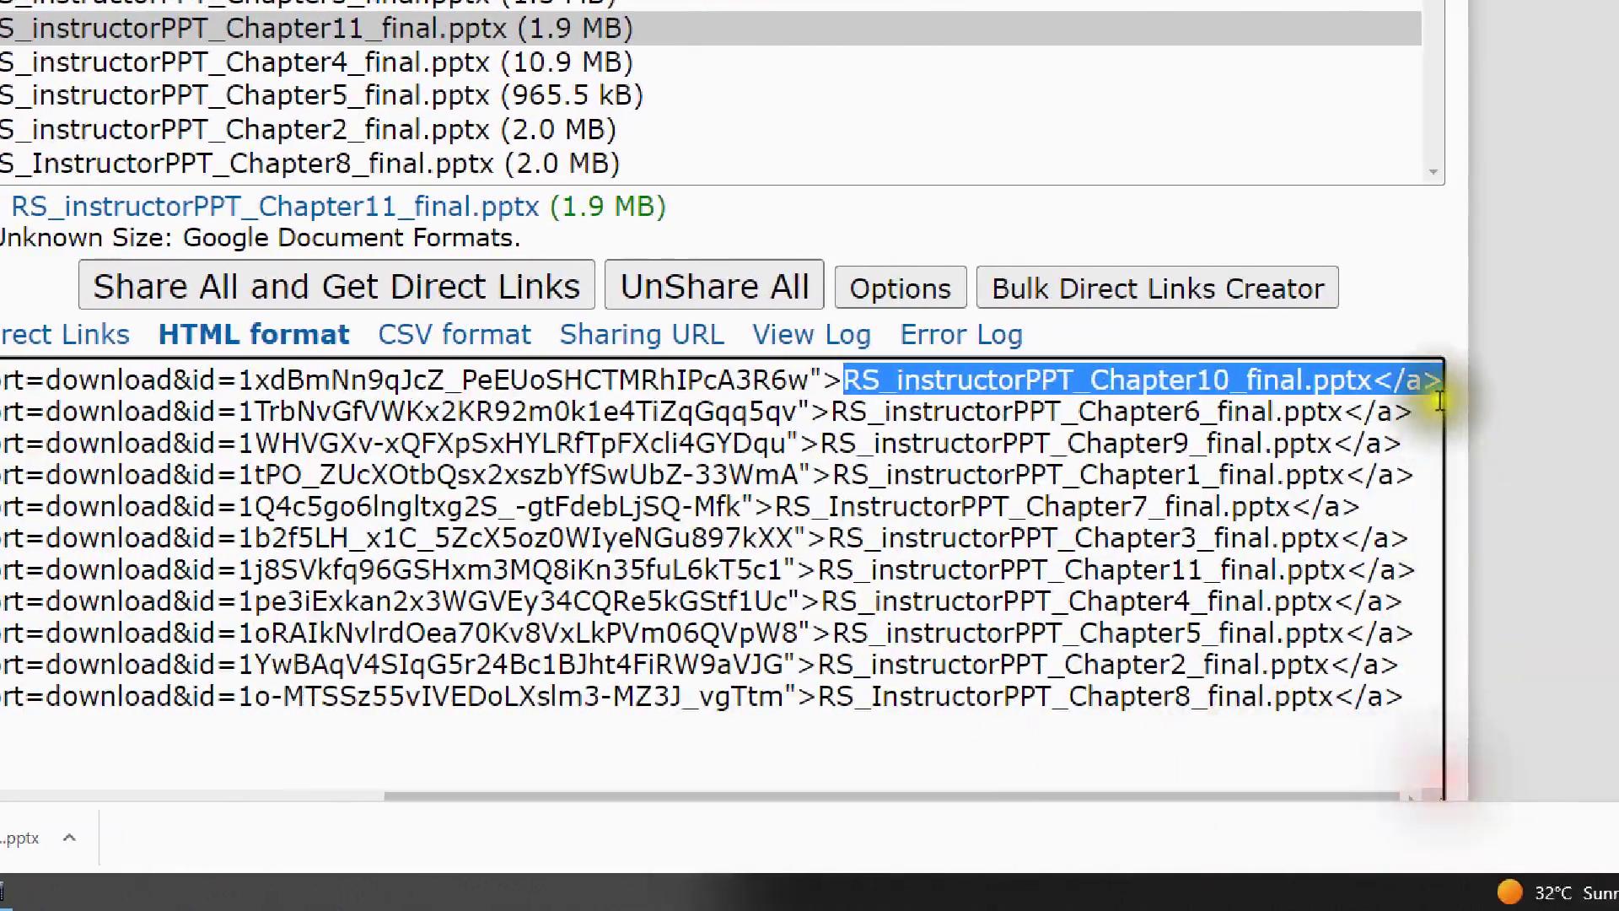
pyautogui.click(1391, 380)
pyautogui.moveTo(1373, 380); pyautogui.dragTo(1424, 381)
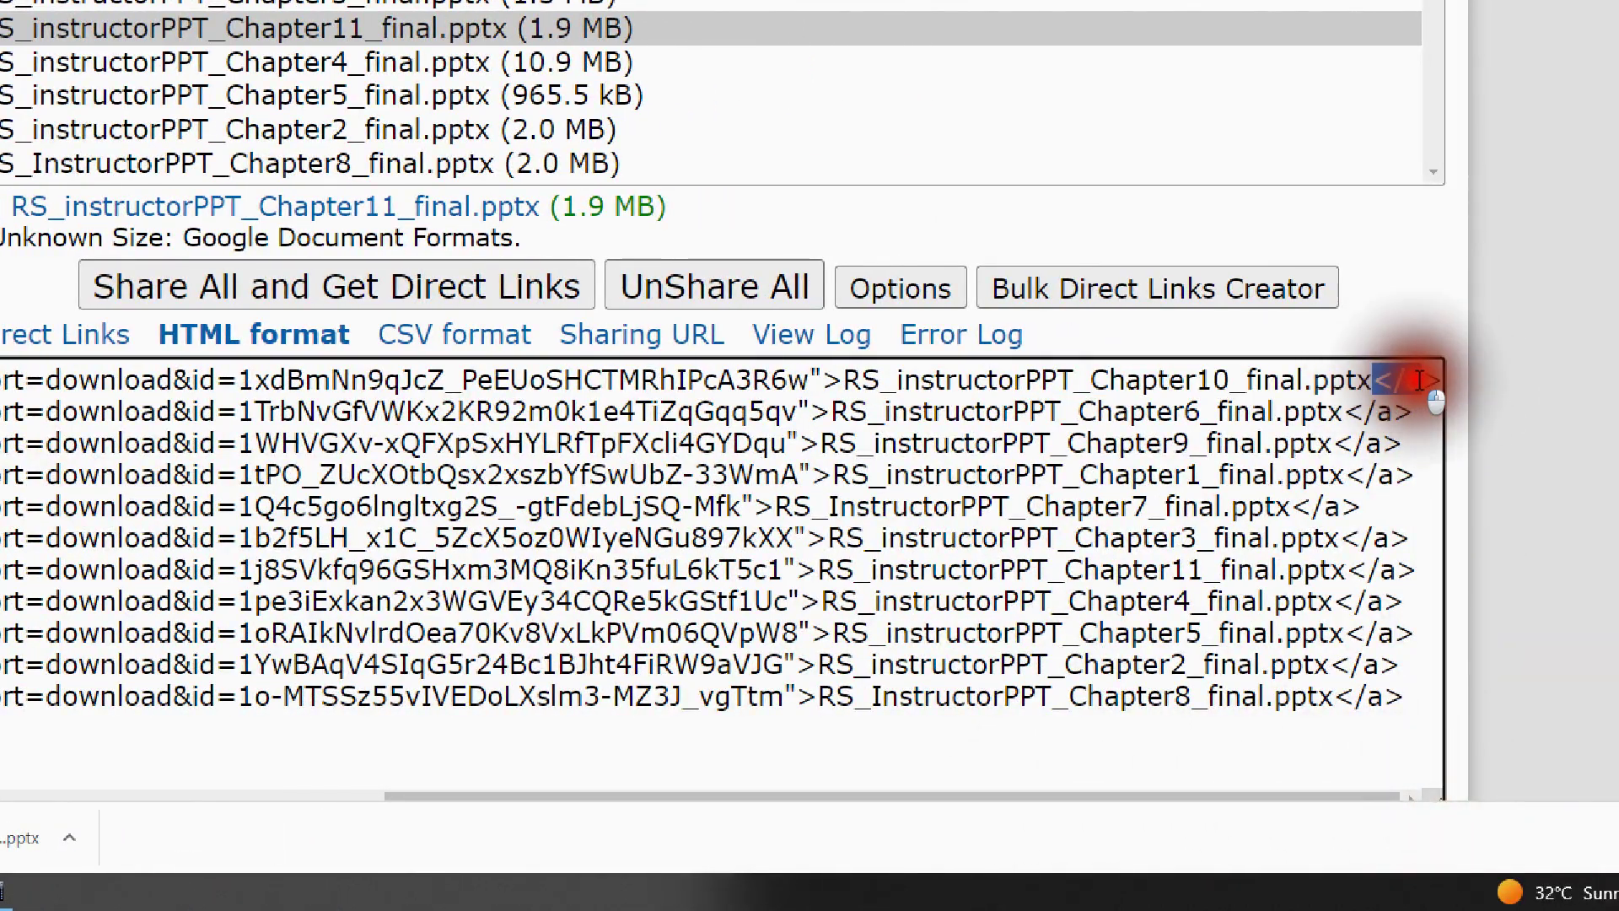
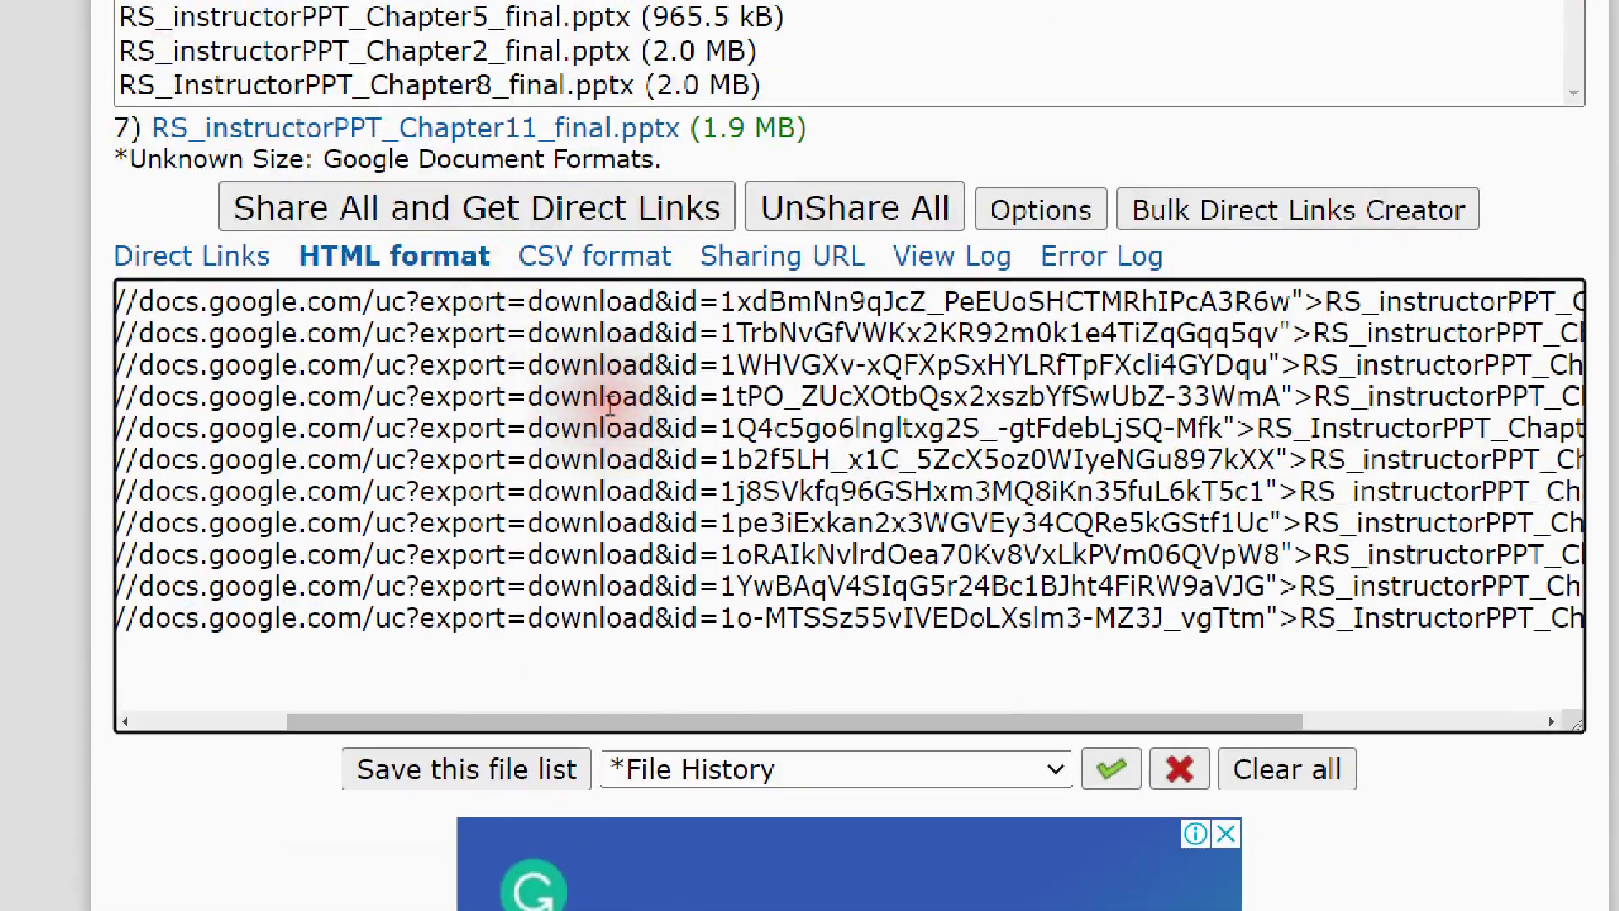
# - Select all the HTML-format chapter download links, then start a Windows search
pyautogui.click(387, 225)
pyautogui.hotkey('ctrl', 'a')
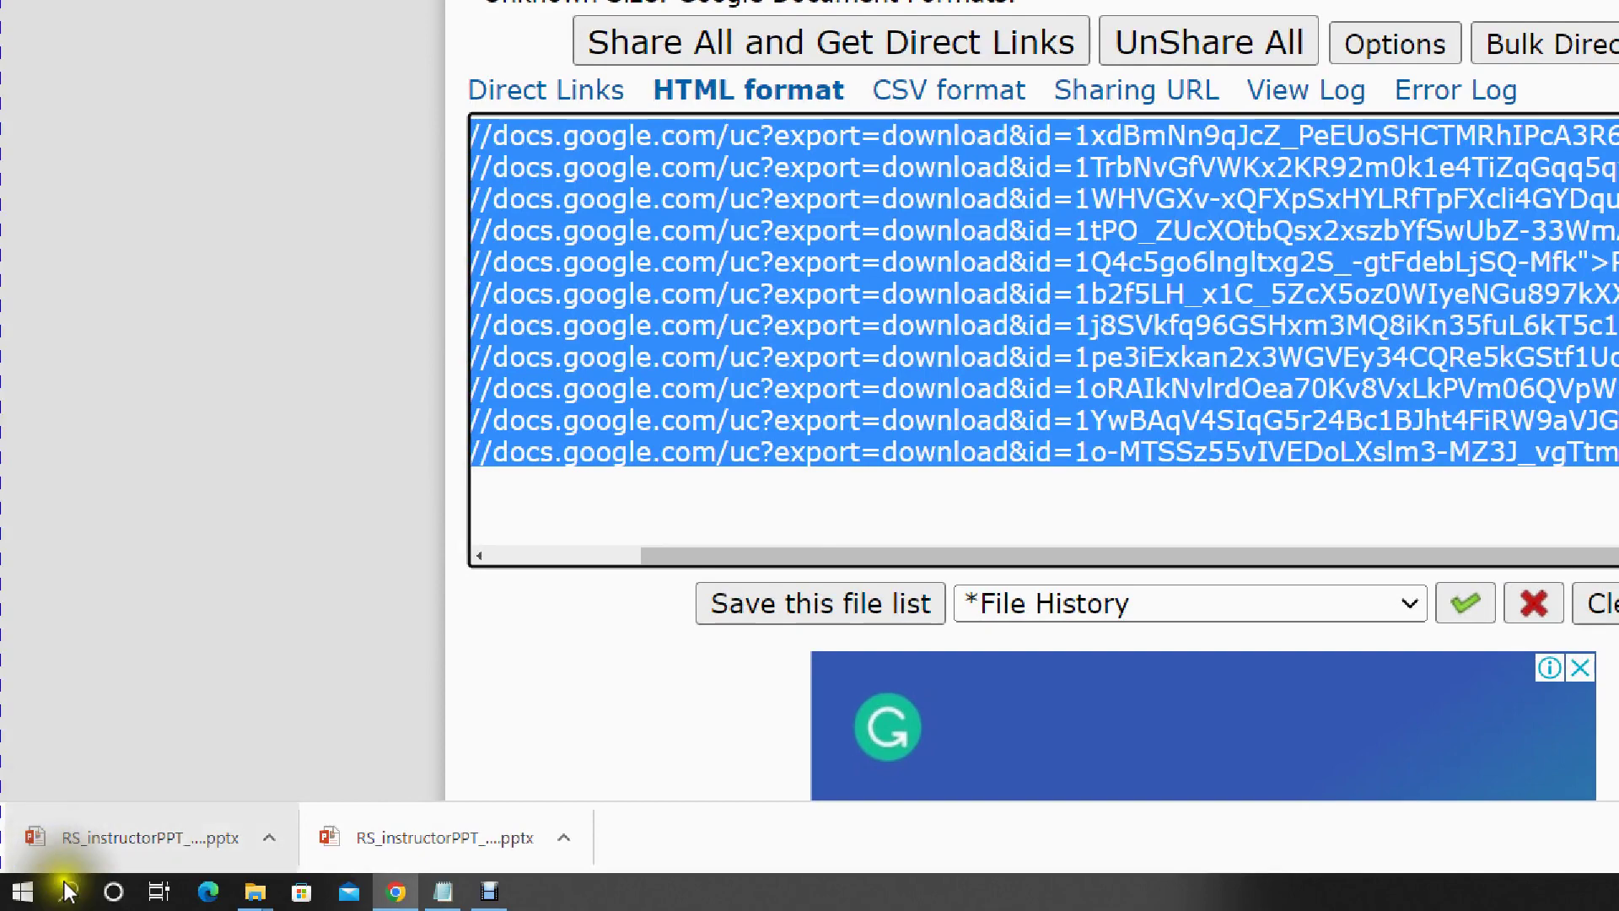
pyautogui.click(69, 894)
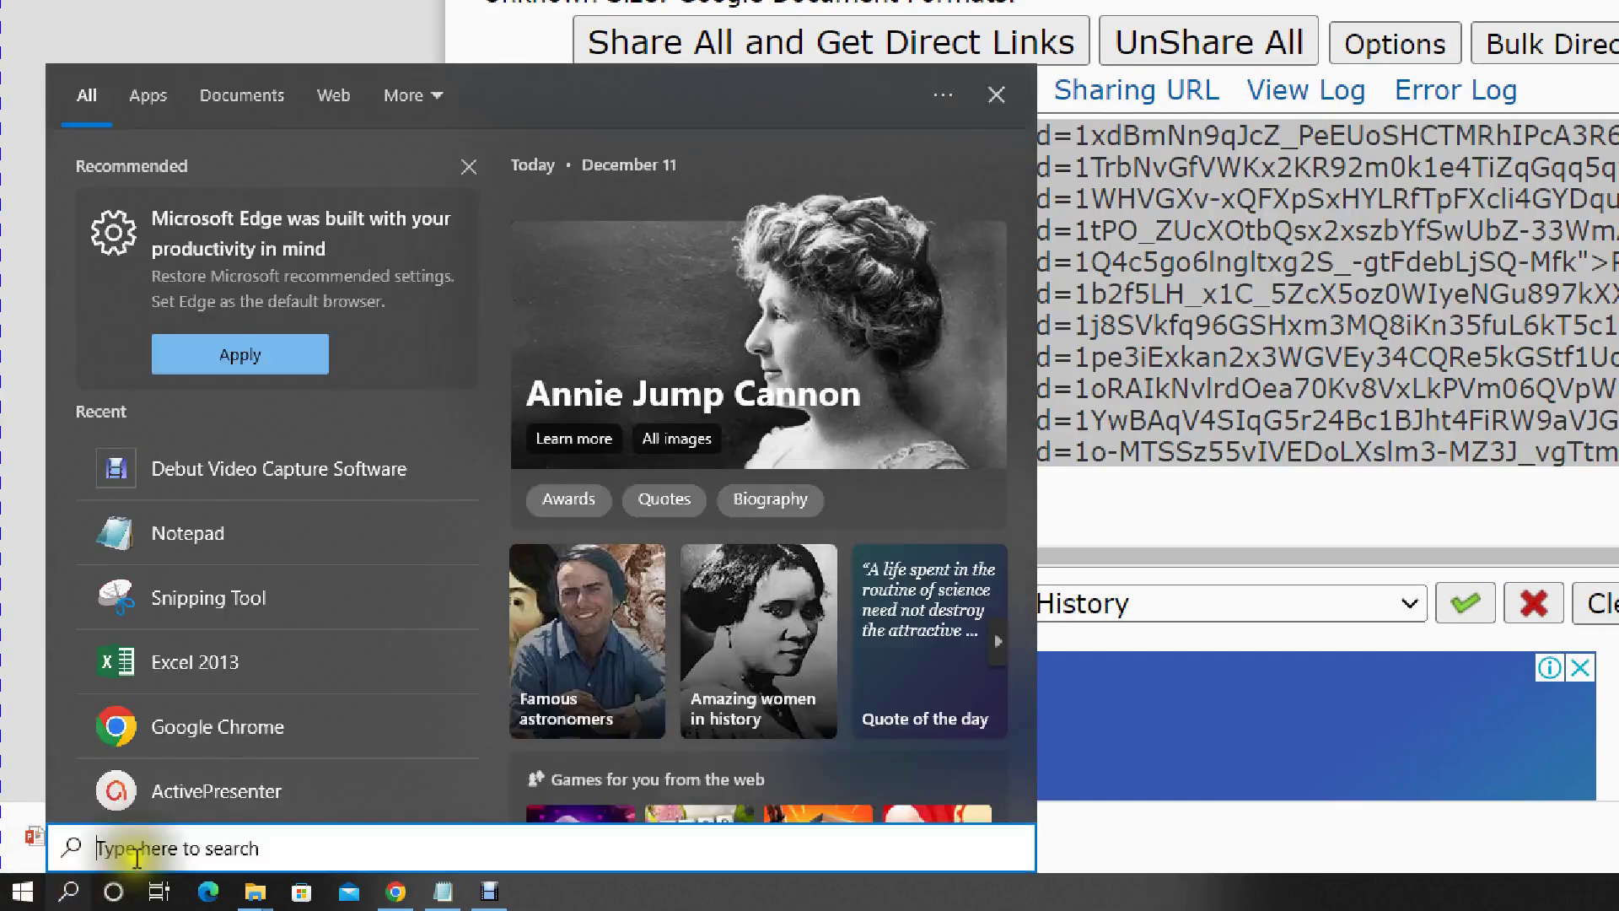
# - Open Notepad, paste the copied HTML links, and maximize the window
pyautogui.write('not')
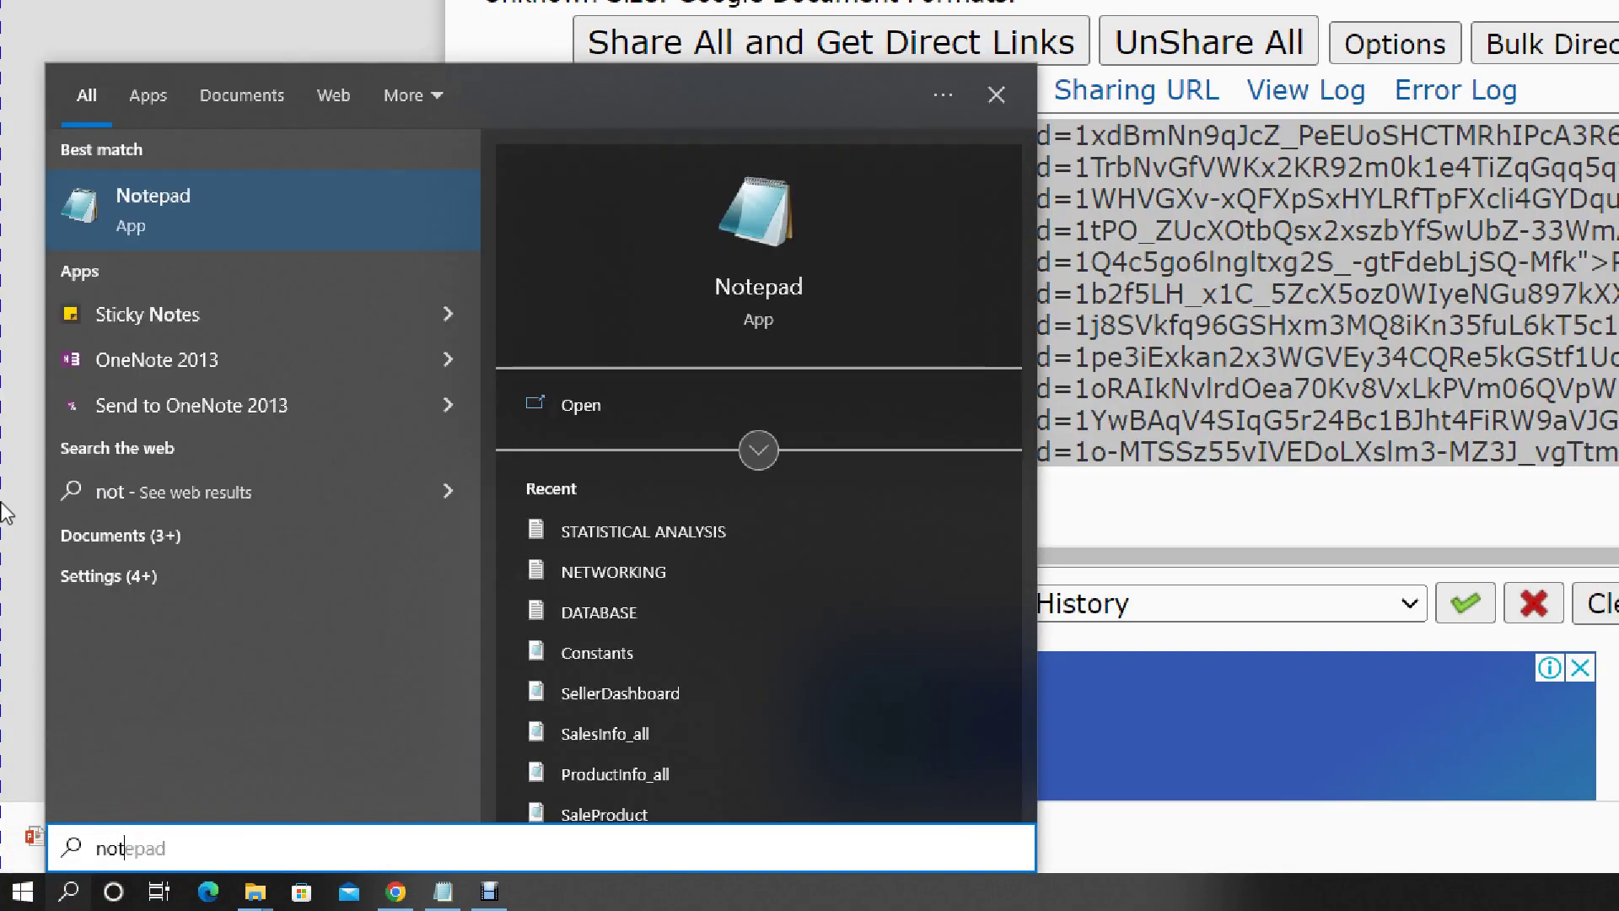
pyautogui.click(204, 194)
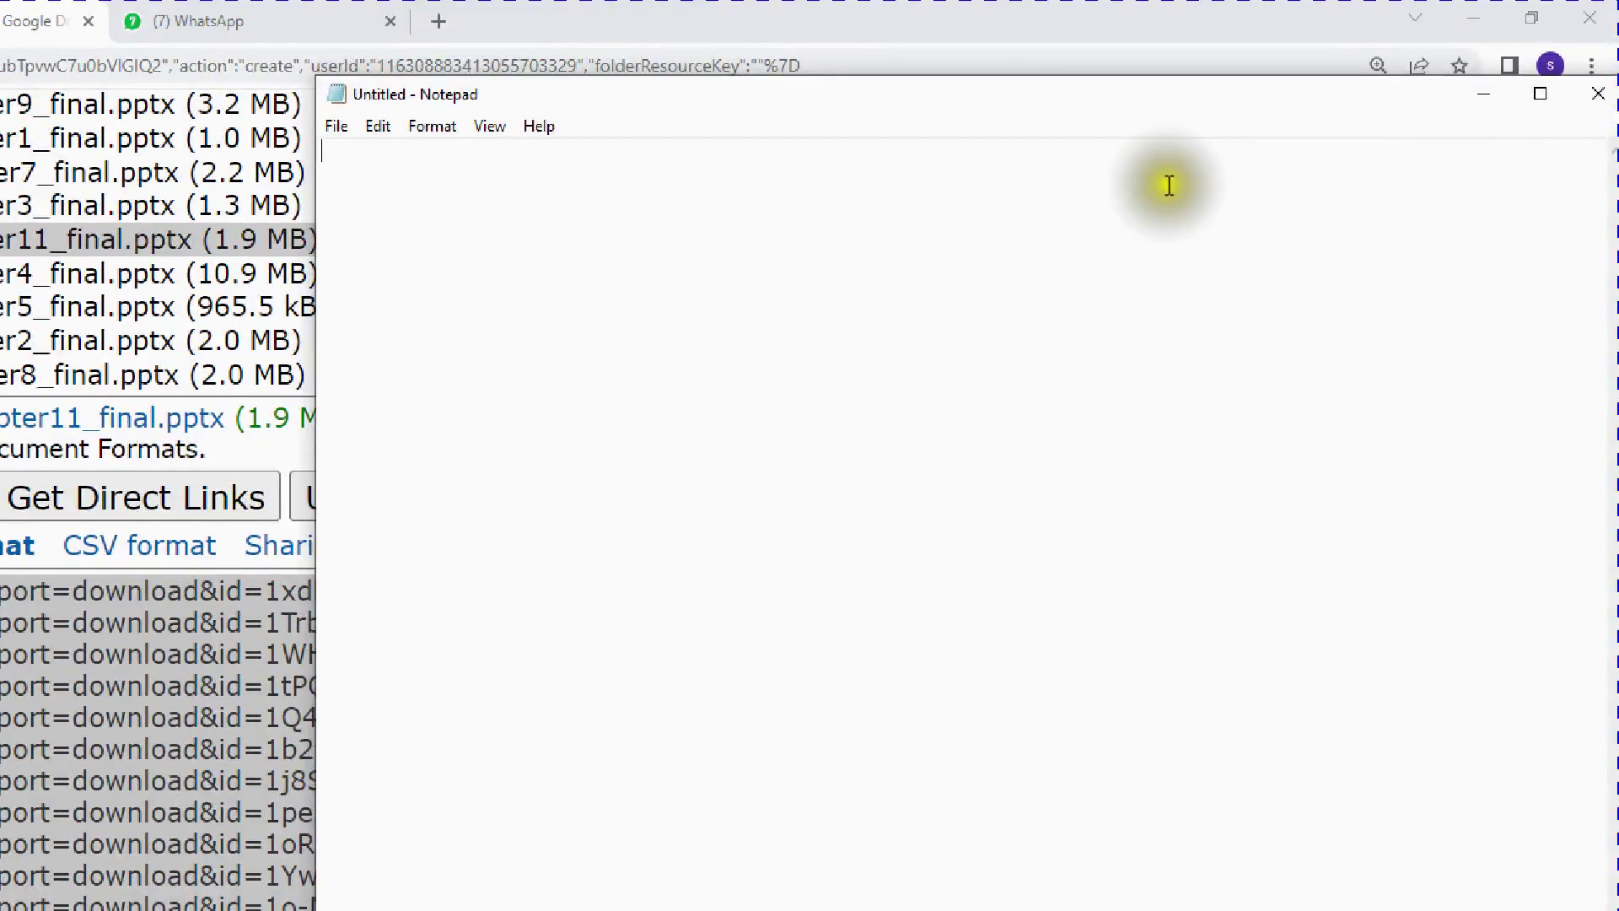
pyautogui.rightClick(882, 337)
pyautogui.click(943, 442)
pyautogui.moveTo(1036, 96); pyautogui.dragTo(204, 336)
pyautogui.scroll(6, 669, 731)
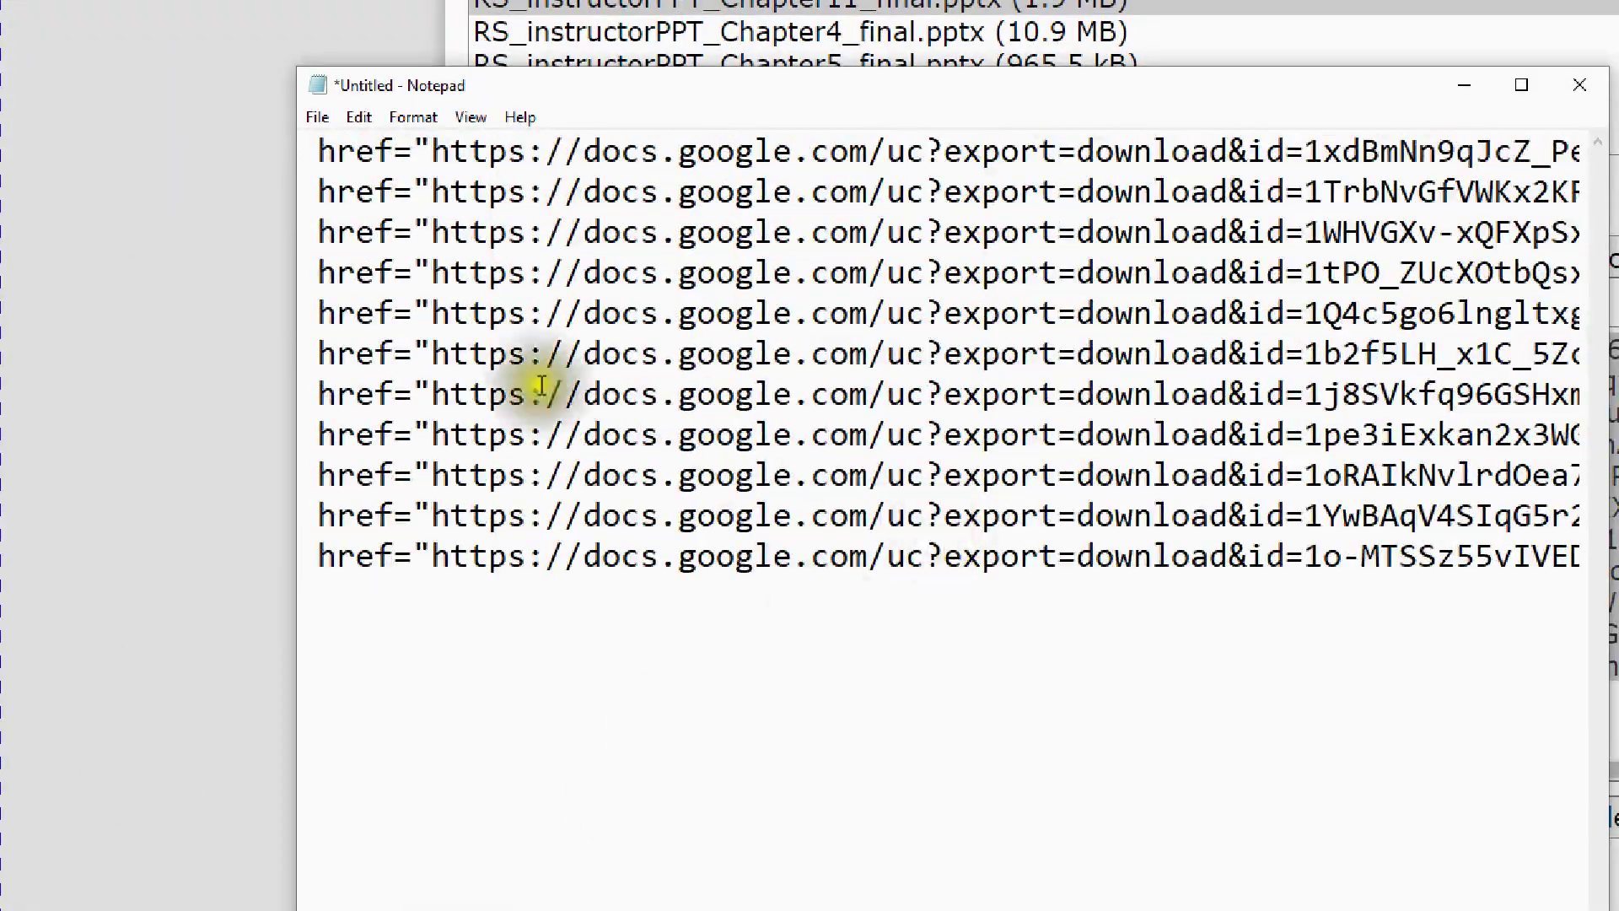
pyautogui.keyDown('ctrl'); pyautogui.scroll(-4, 620, 360); pyautogui.keyUp('ctrl')
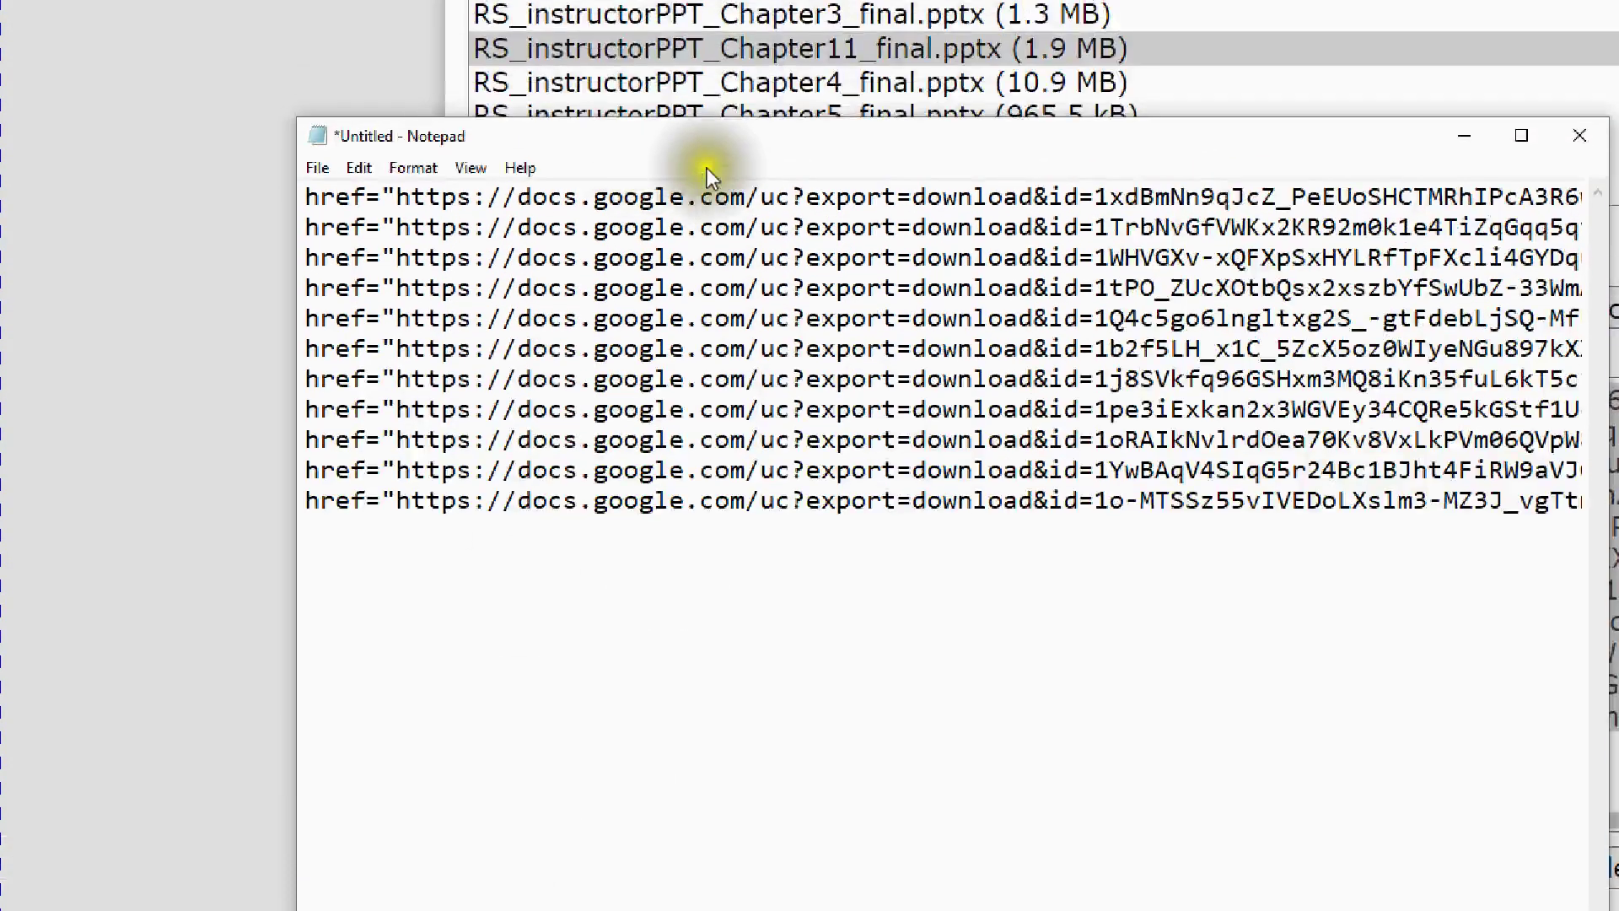
pyautogui.doubleClick(854, 178)
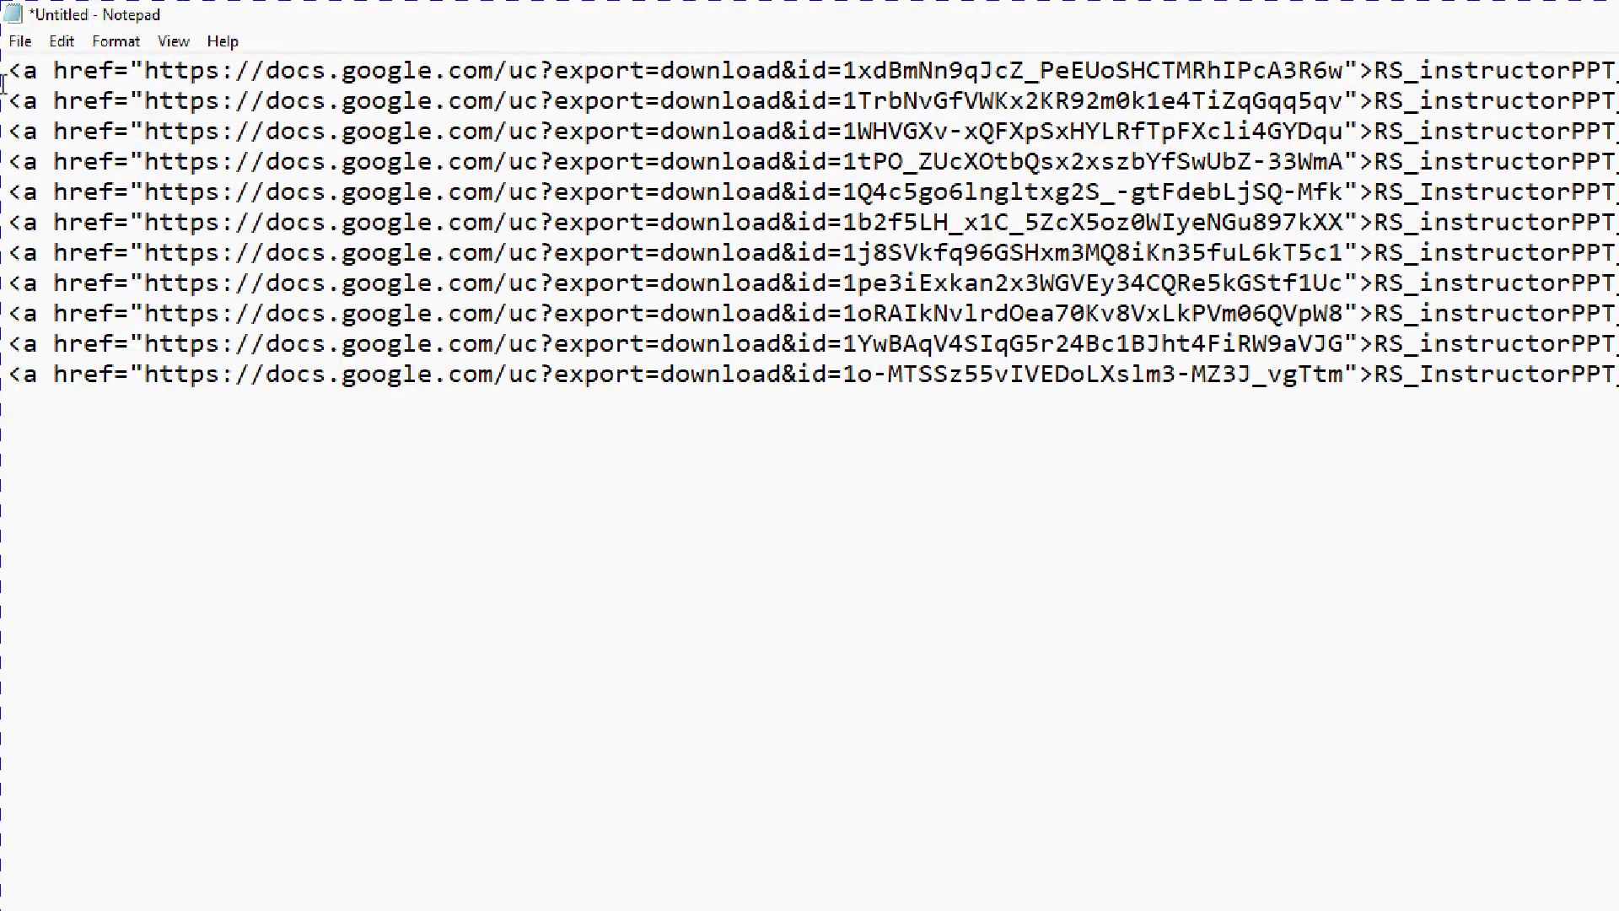
# - Add the HIZI NI NOTES and DOWNLOAD headings above the first link
pyautogui.press('Return')
pyautogui.press('Return')
pyautogui.press('Return')
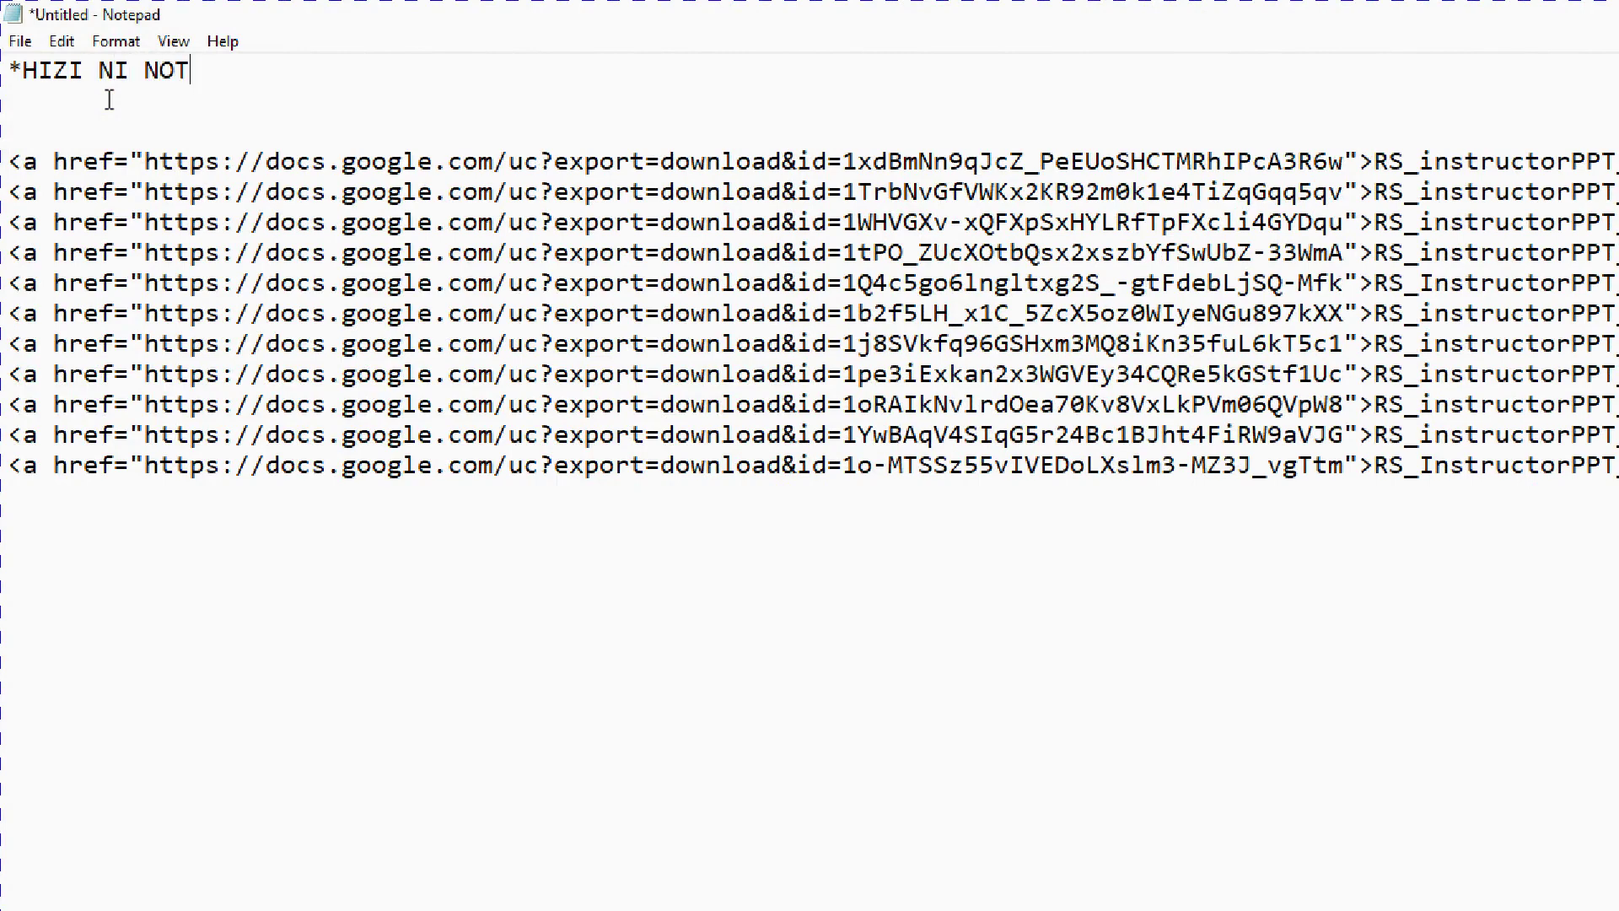
pyautogui.press('Return')
pyautogui.press('Return')
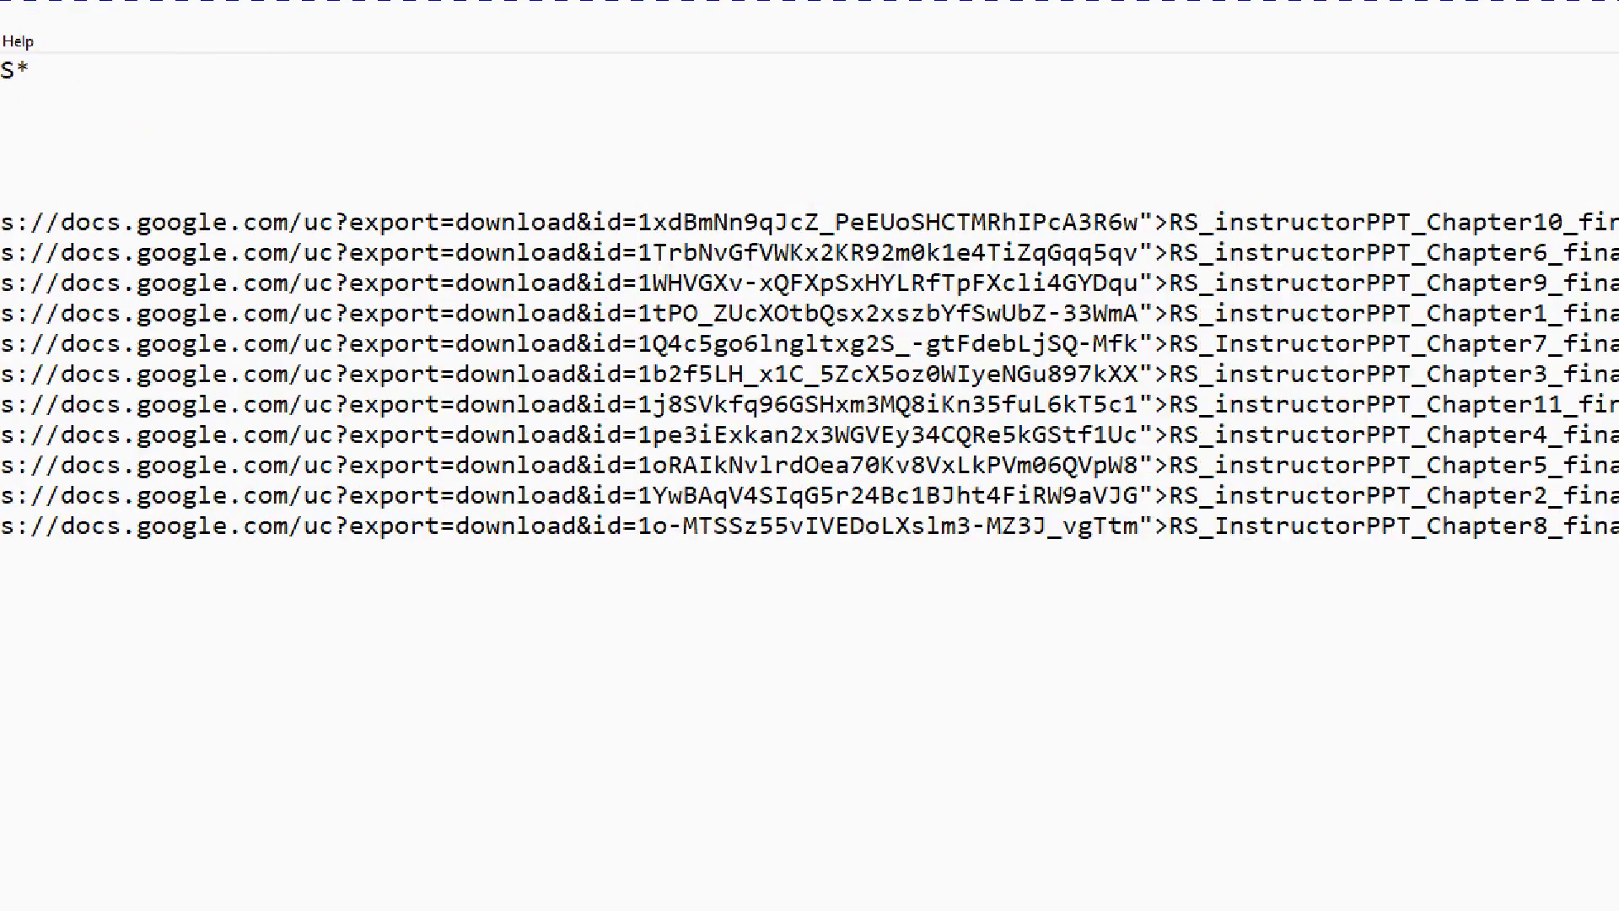
pyautogui.click(1446, 239)
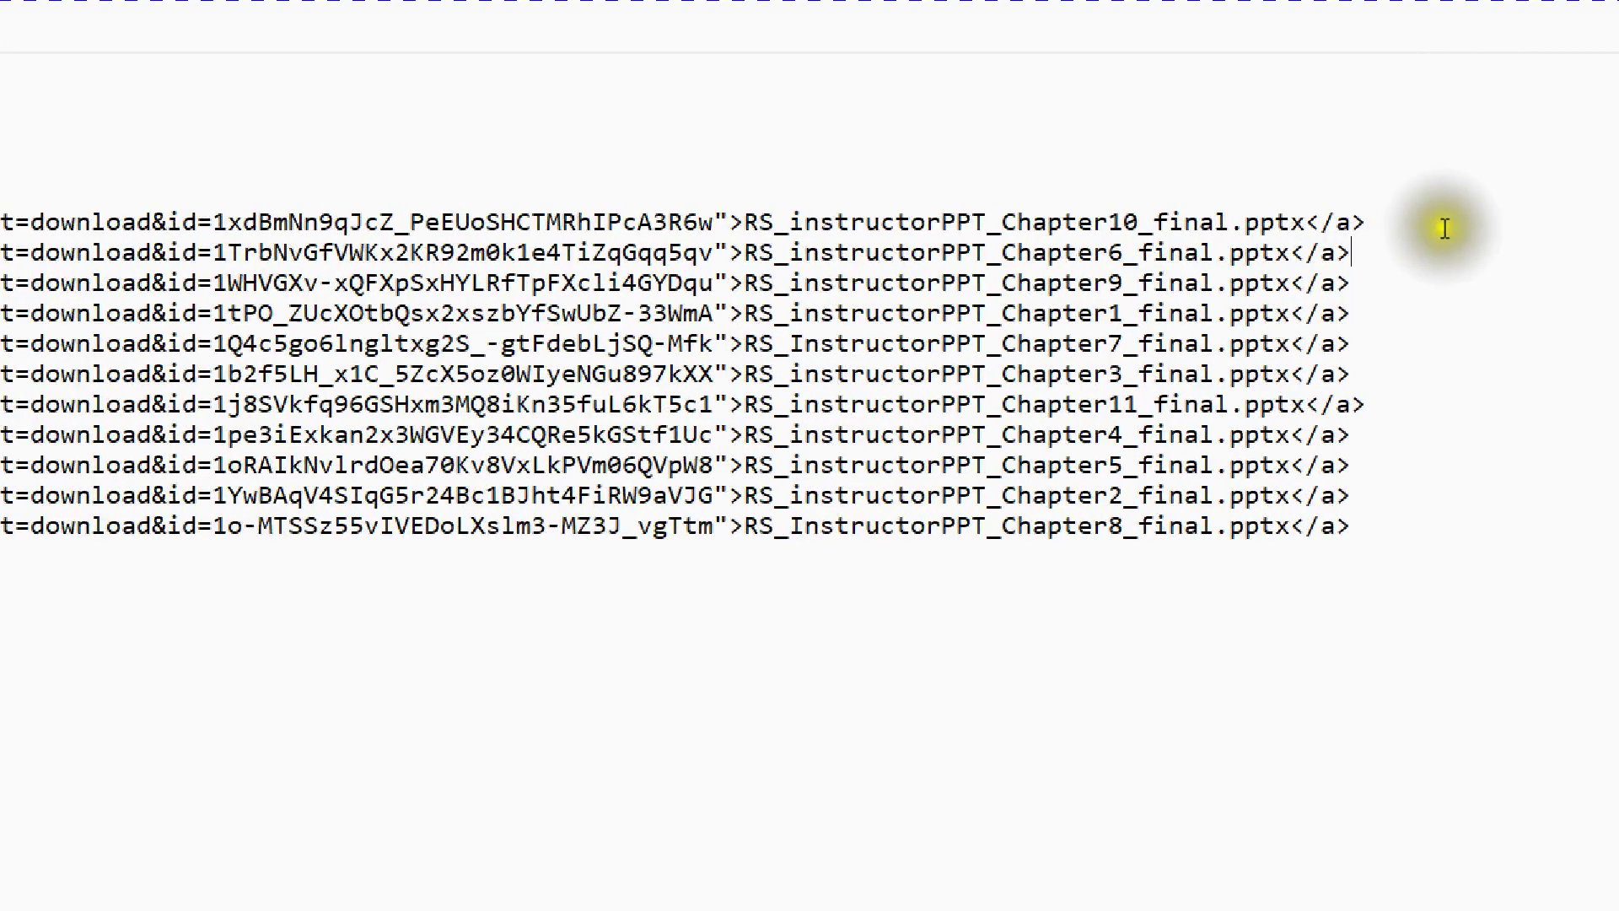
# - Insert a blank line after each chapter link (Chapter10 through Chapter2), then select the whole list
pyautogui.click(1443, 224)
pyautogui.press('Return')
pyautogui.click(1445, 274)
pyautogui.press('Return')
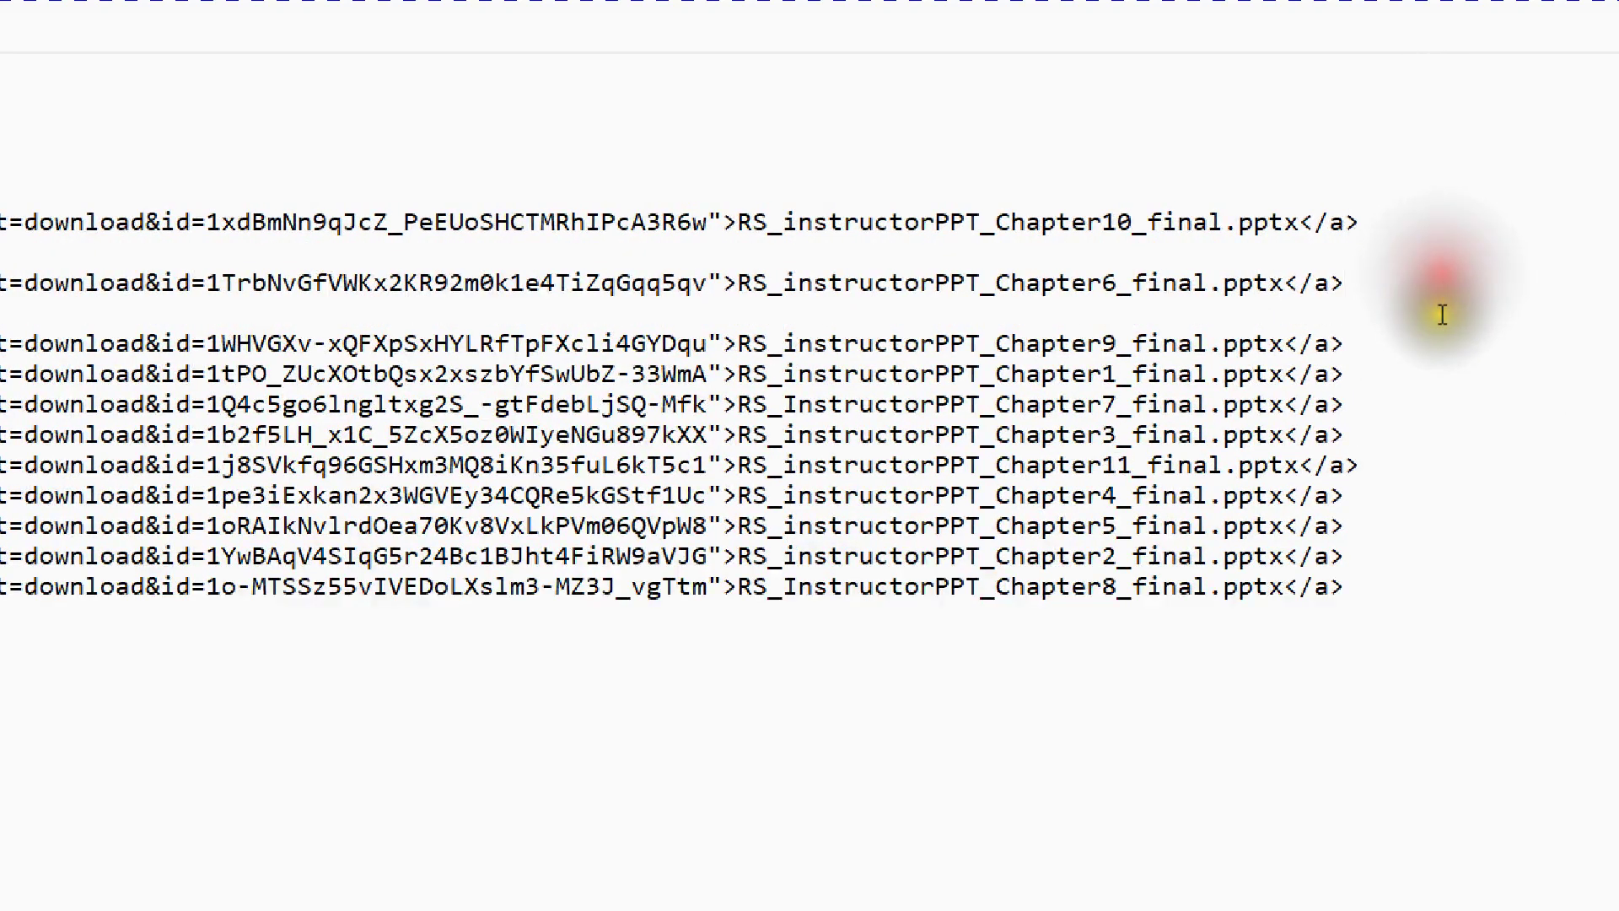
pyautogui.click(1439, 346)
pyautogui.press('Return')
pyautogui.click(1435, 409)
pyautogui.press('Return')
pyautogui.click(1434, 465)
pyautogui.press('Return')
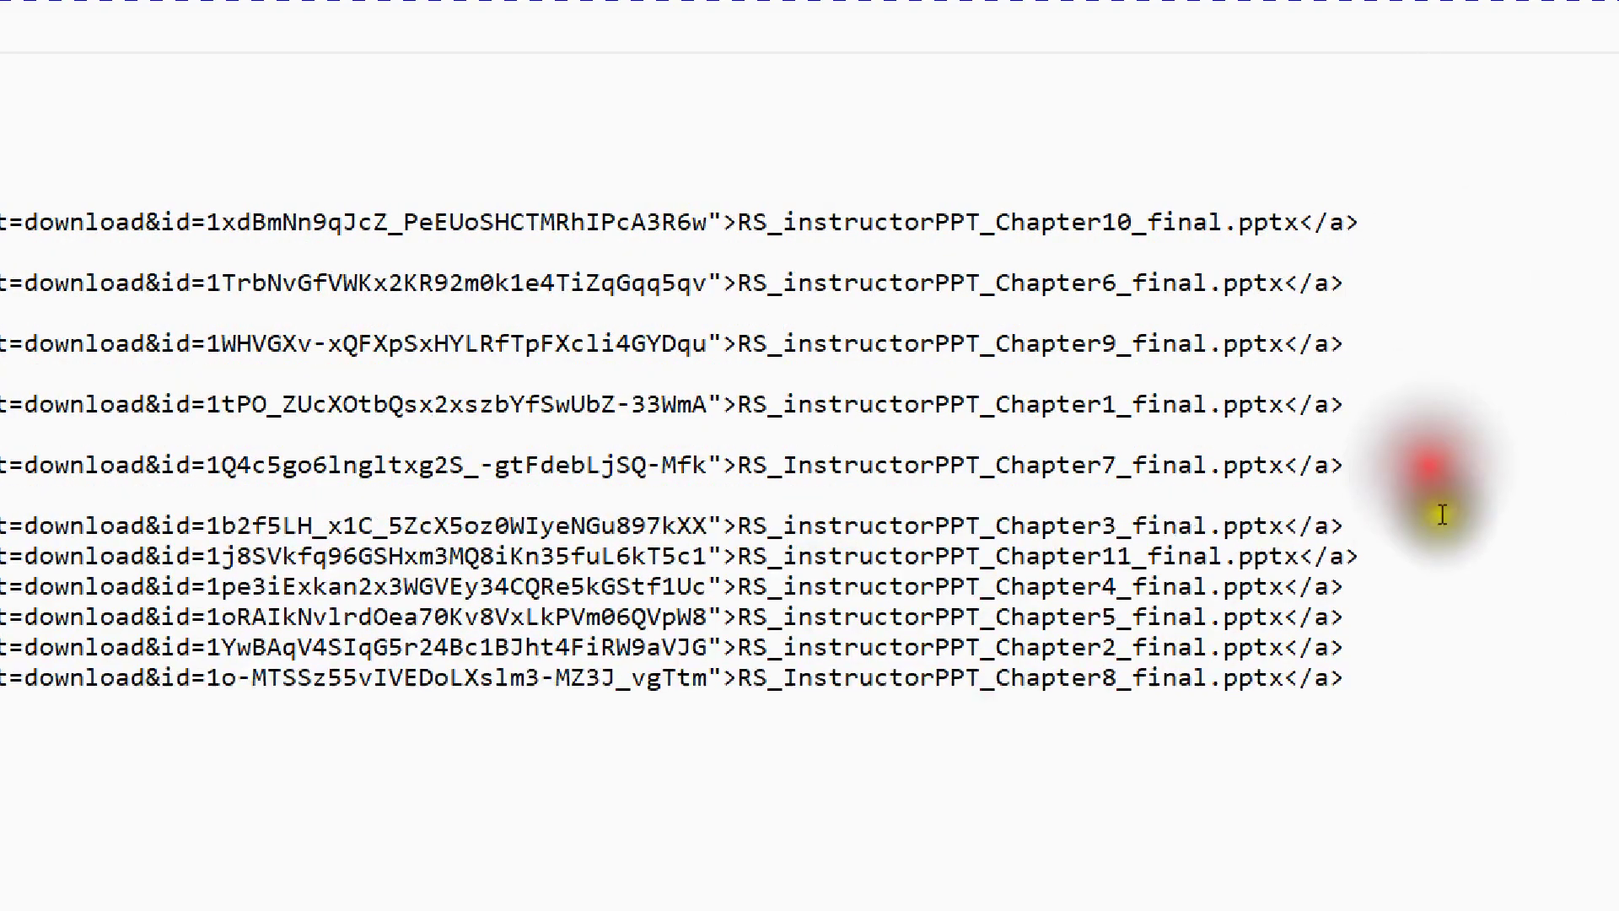
pyautogui.click(1439, 528)
pyautogui.press('Return')
pyautogui.click(1441, 586)
pyautogui.press('Return')
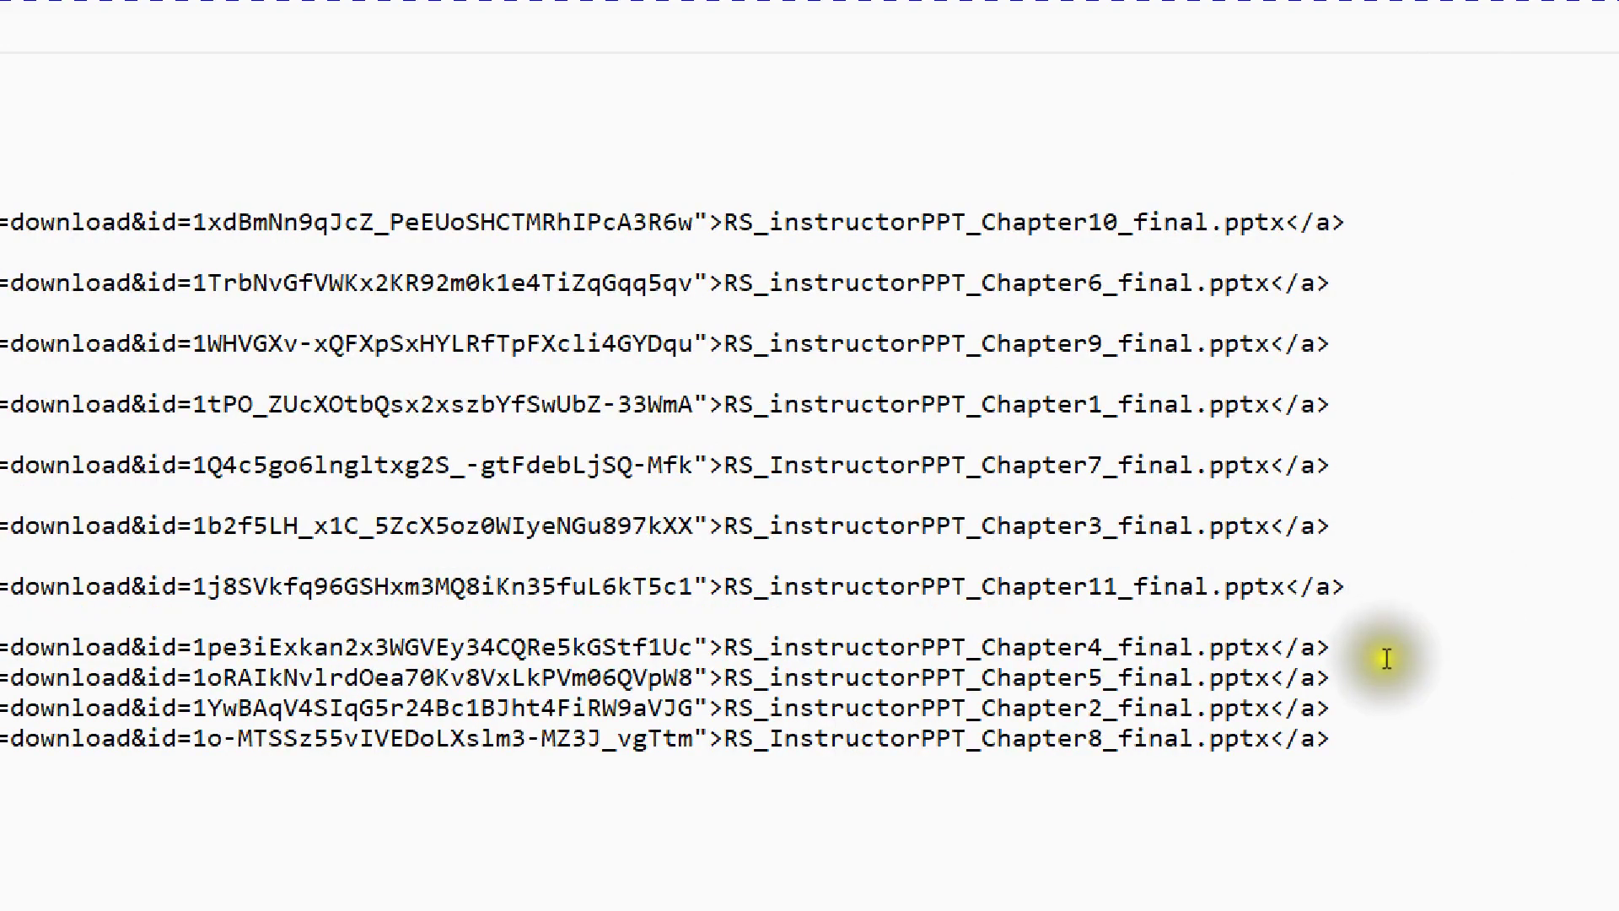
pyautogui.click(1384, 651)
pyautogui.press('Return')
pyautogui.click(1385, 702)
pyautogui.press('Return')
pyautogui.click(1387, 760)
pyautogui.press('Return')
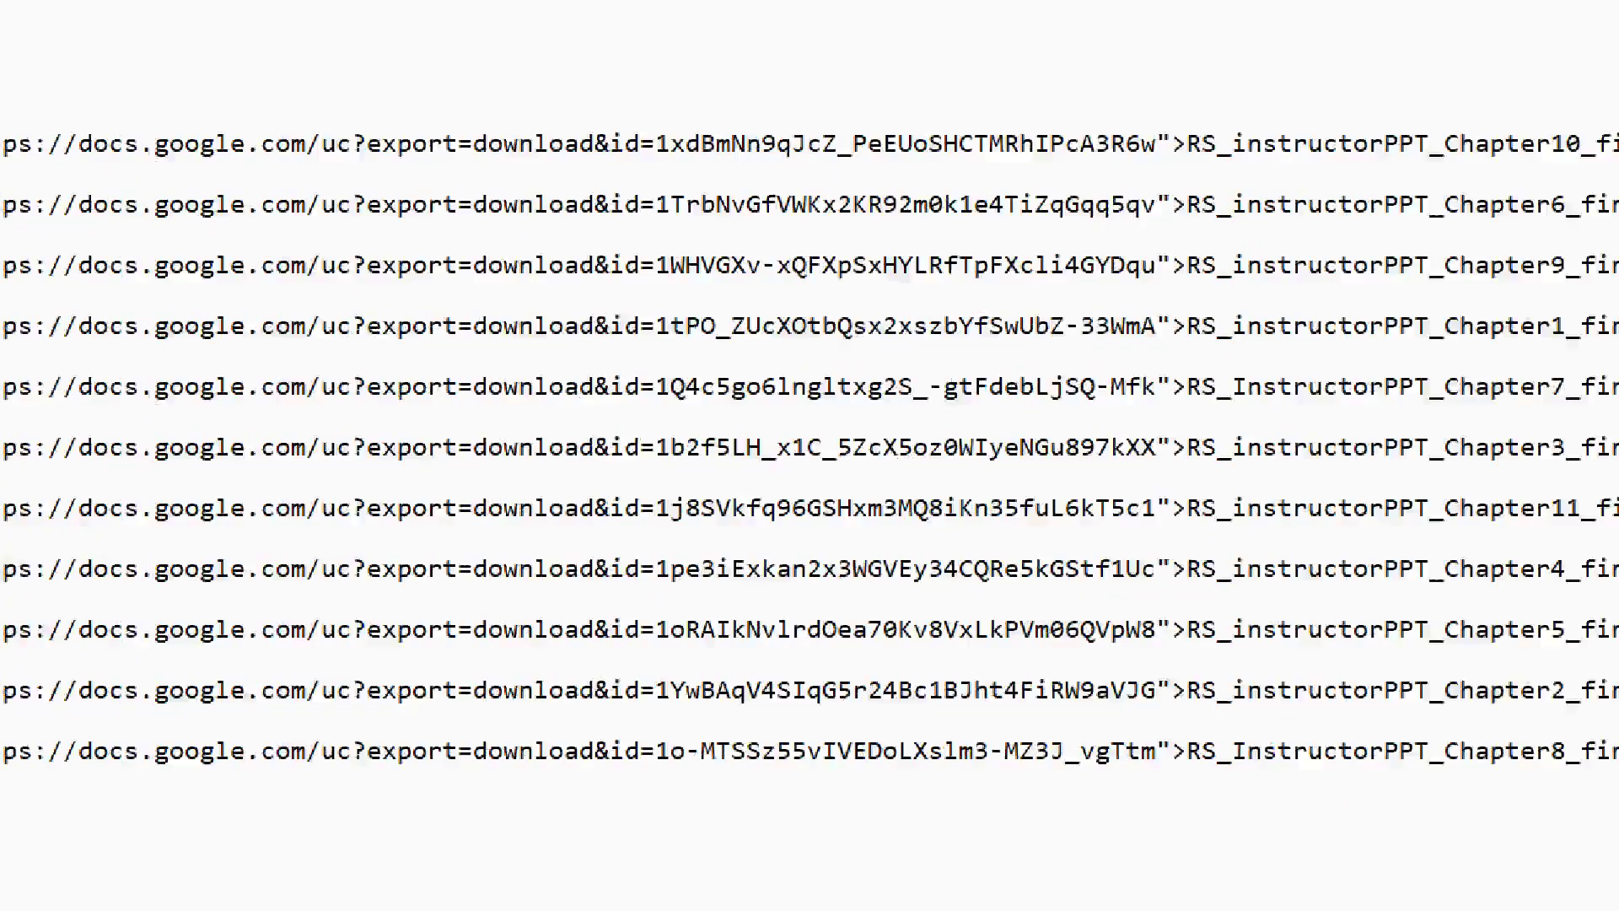
pyautogui.click(230, 546)
pyautogui.hotkey('ctrl', 'a')
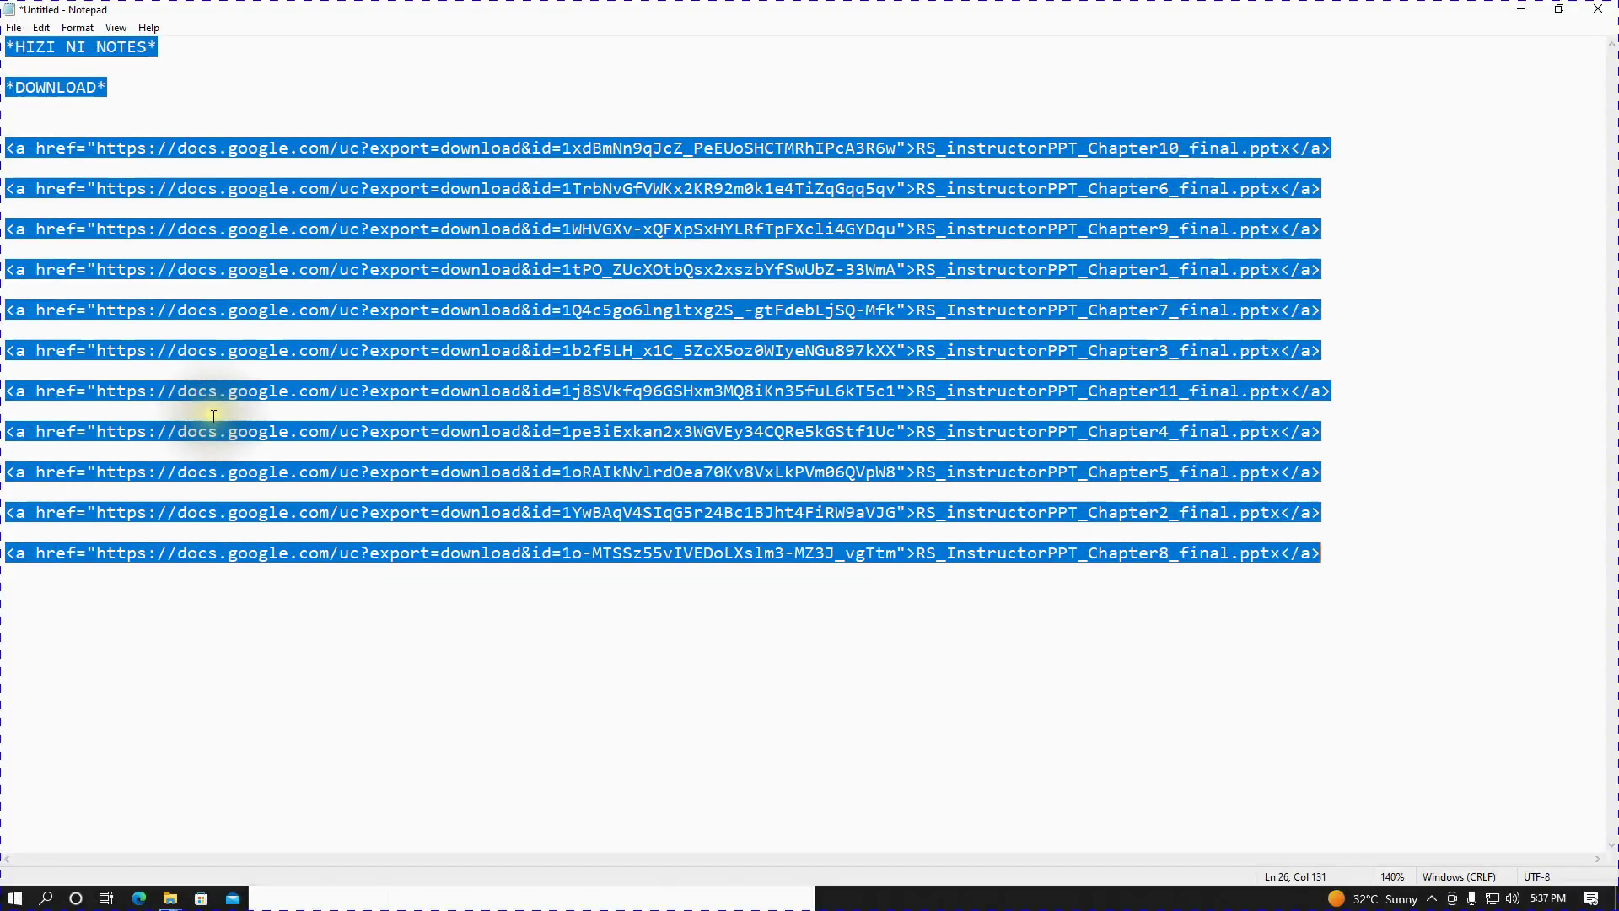
# - Paste the HIZI NI NOTES link list into the DEMO3 message box without the docs.google.com preview
pyautogui.hotkey('alt', 'Tab')
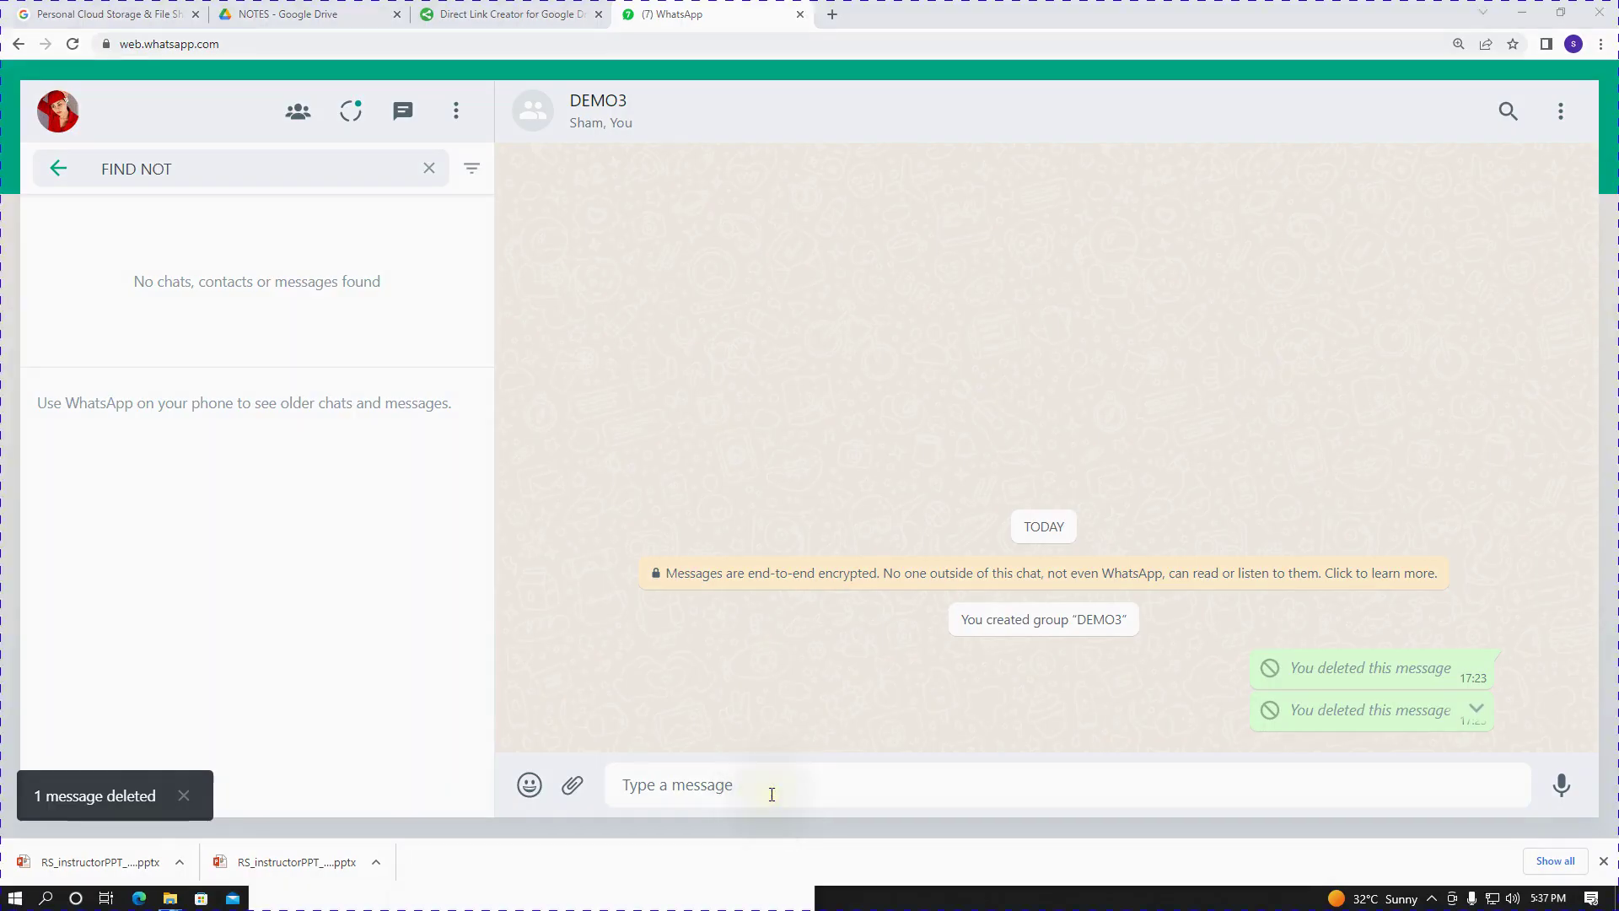
pyautogui.click(772, 783)
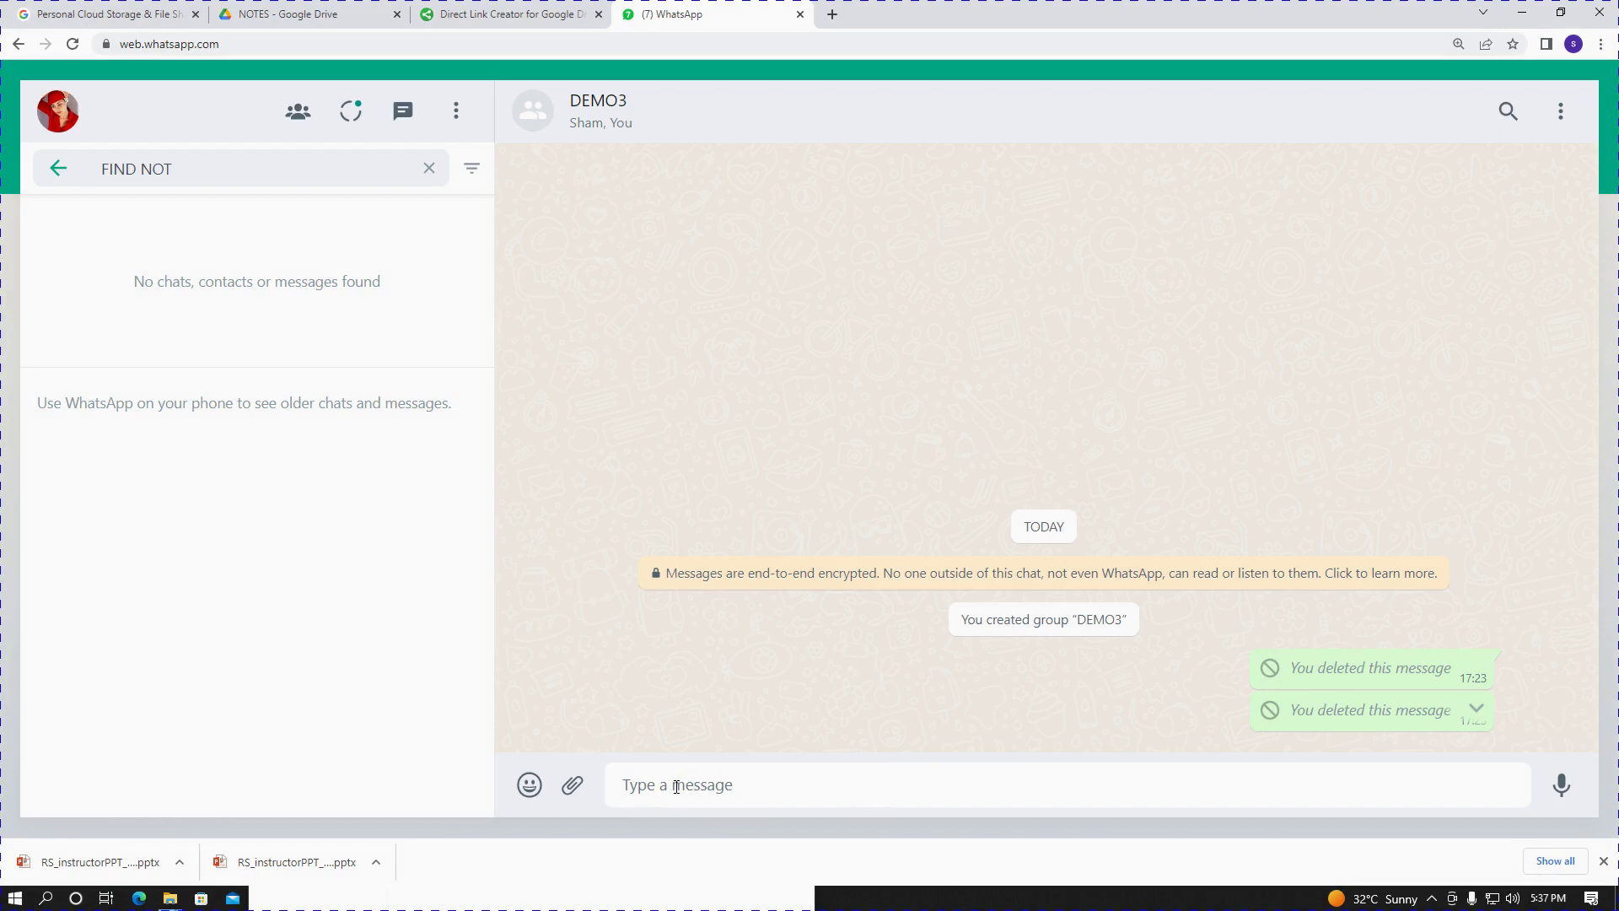
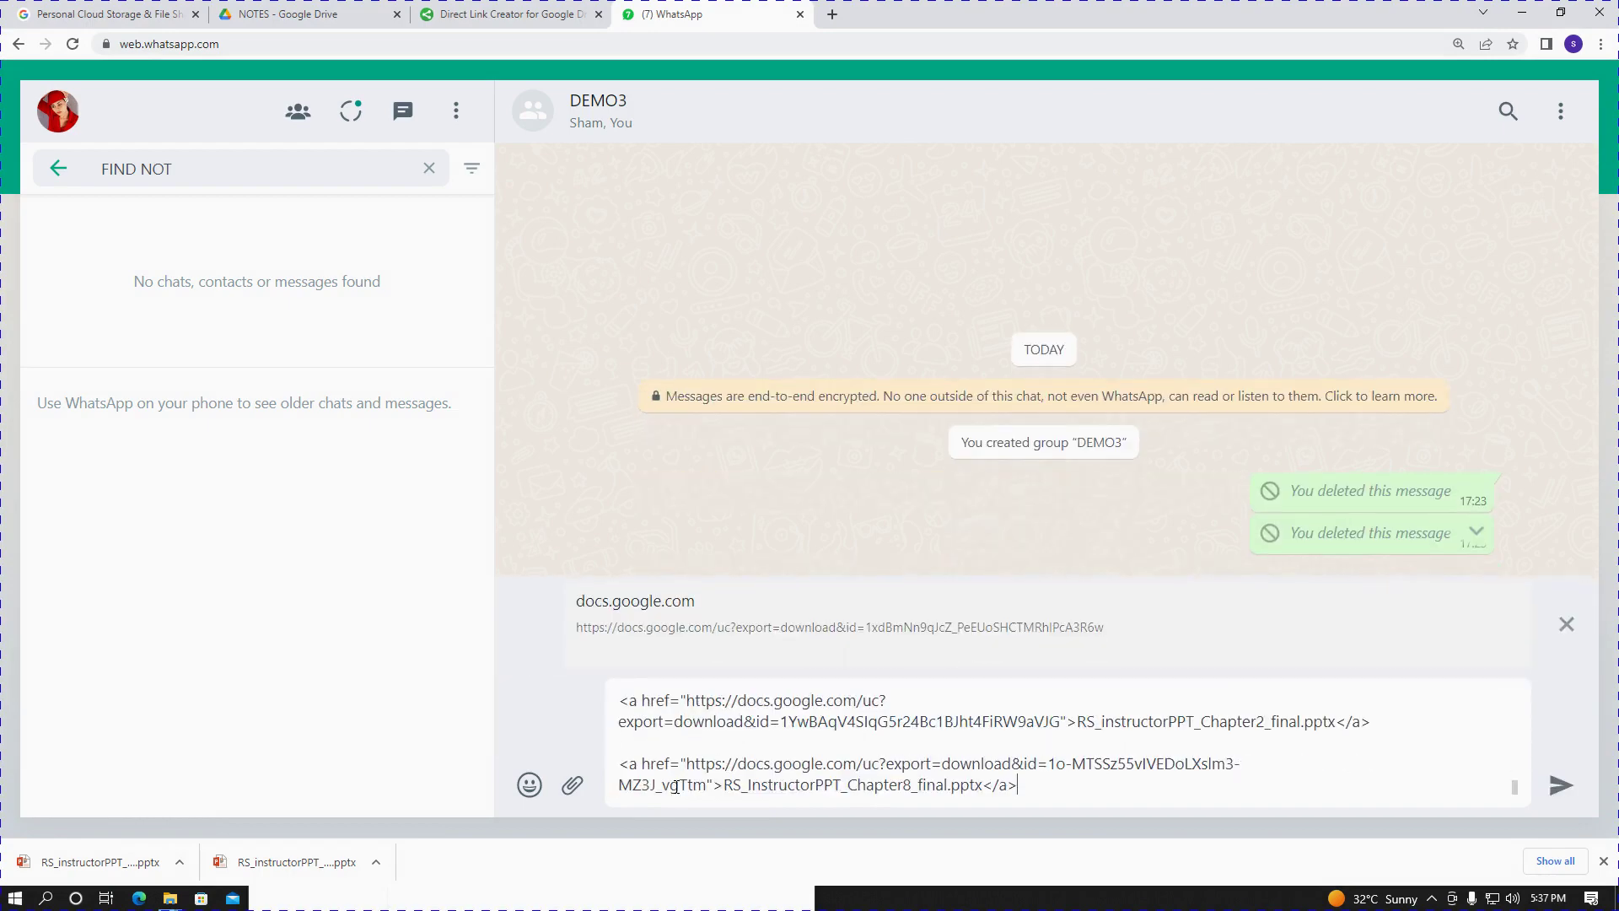
pyautogui.click(1567, 626)
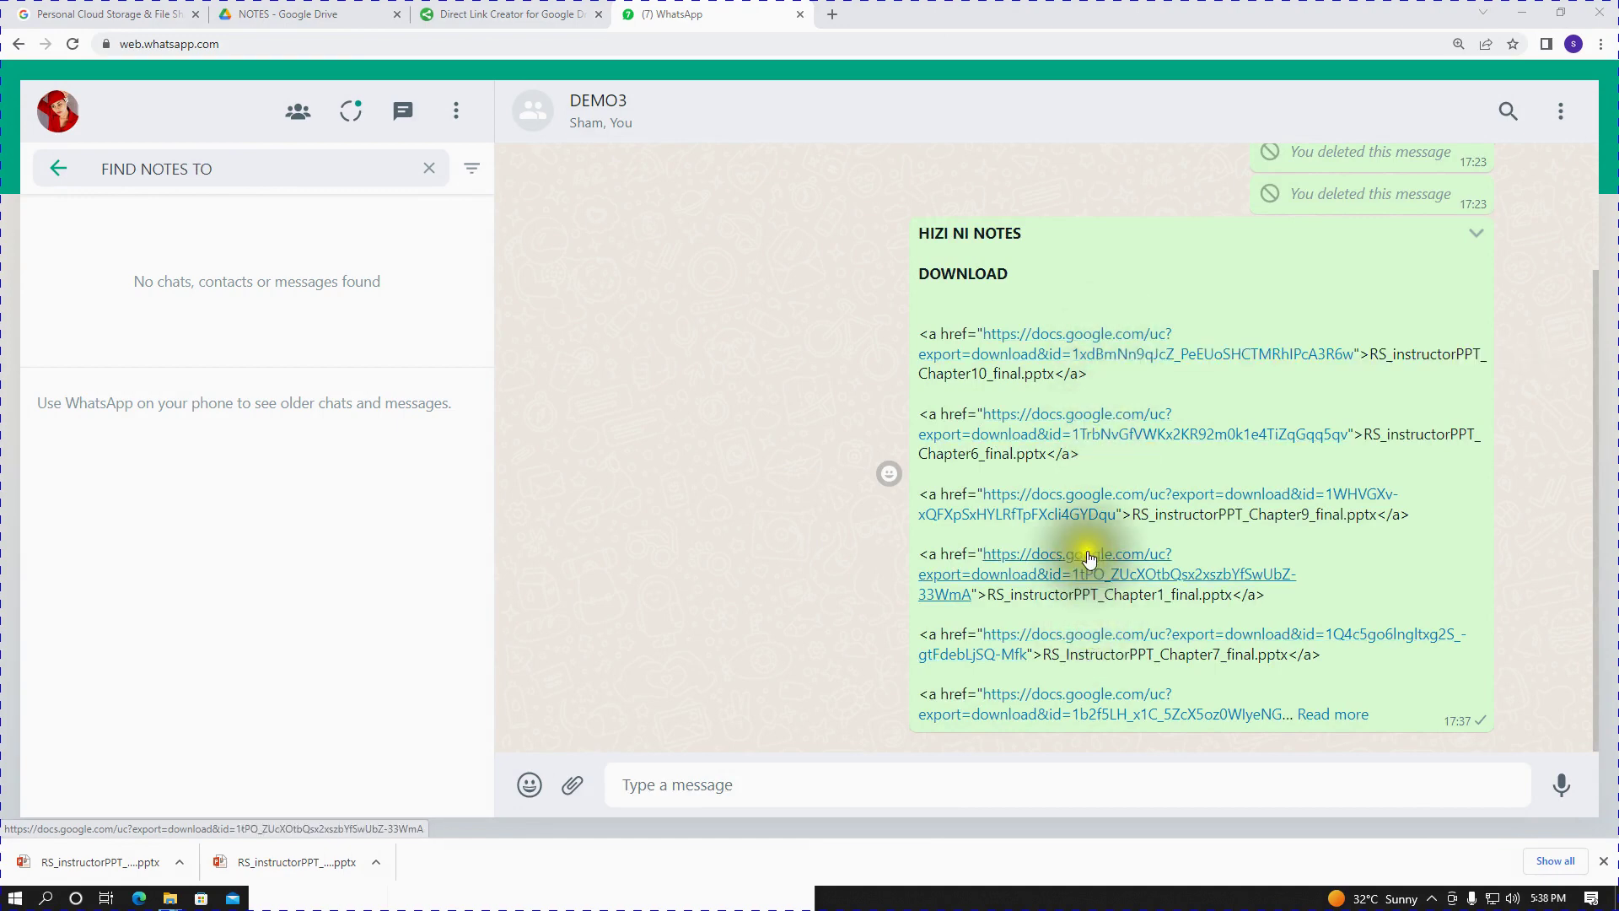
# - Select Chapter6_final.pptx in the sent message, download it via its link, and open it
pyautogui.scroll(-1, 1096, 619)
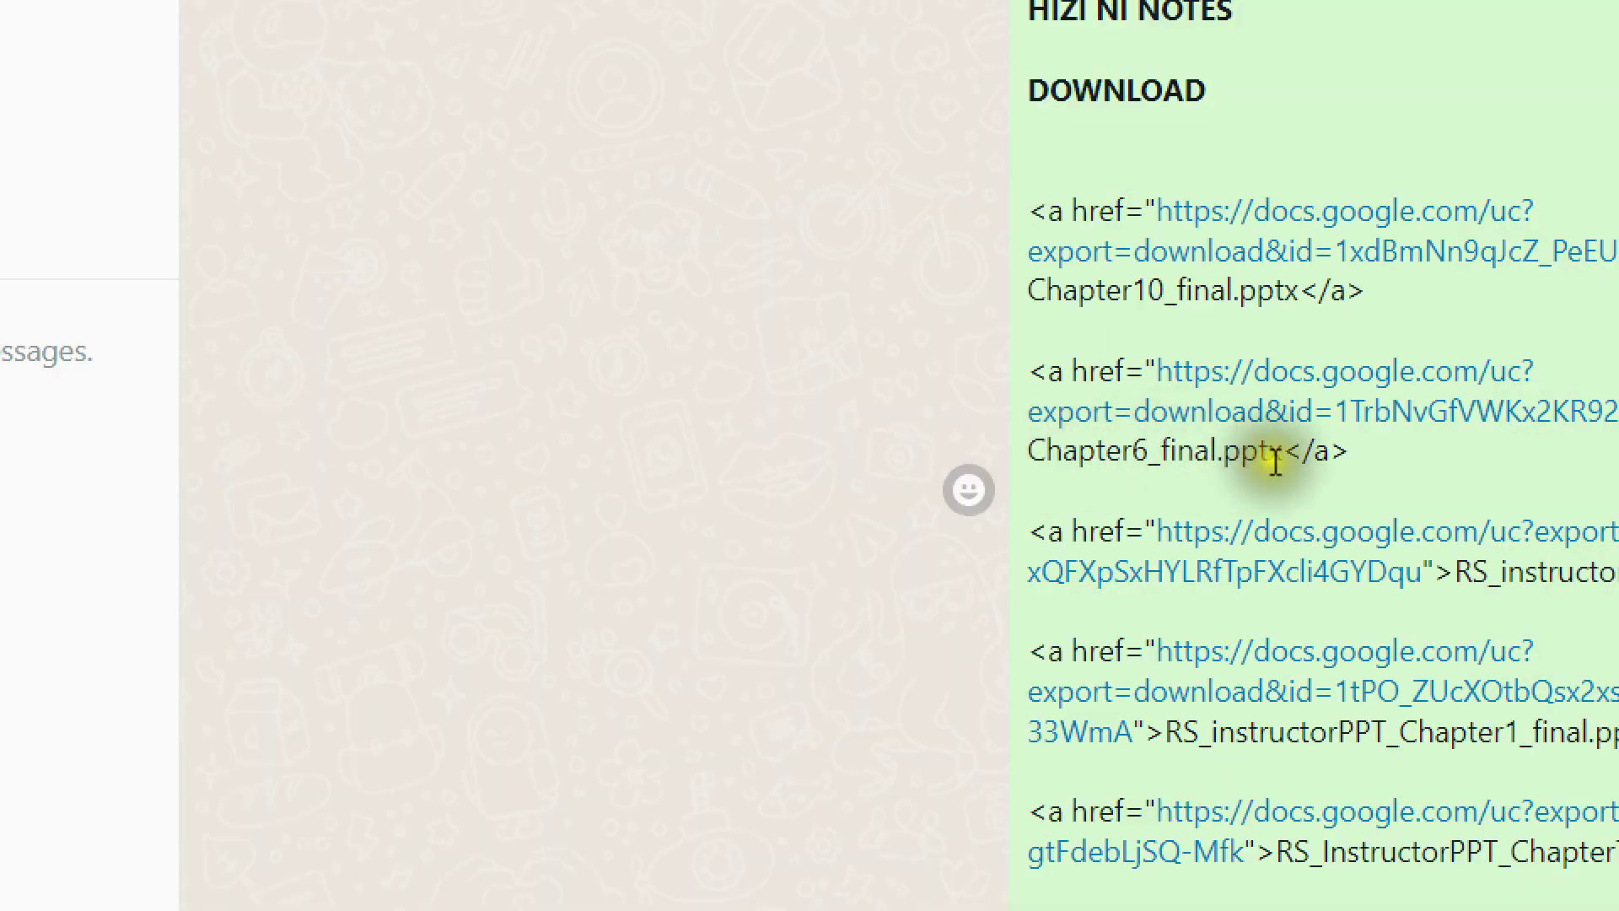
pyautogui.click(1046, 455)
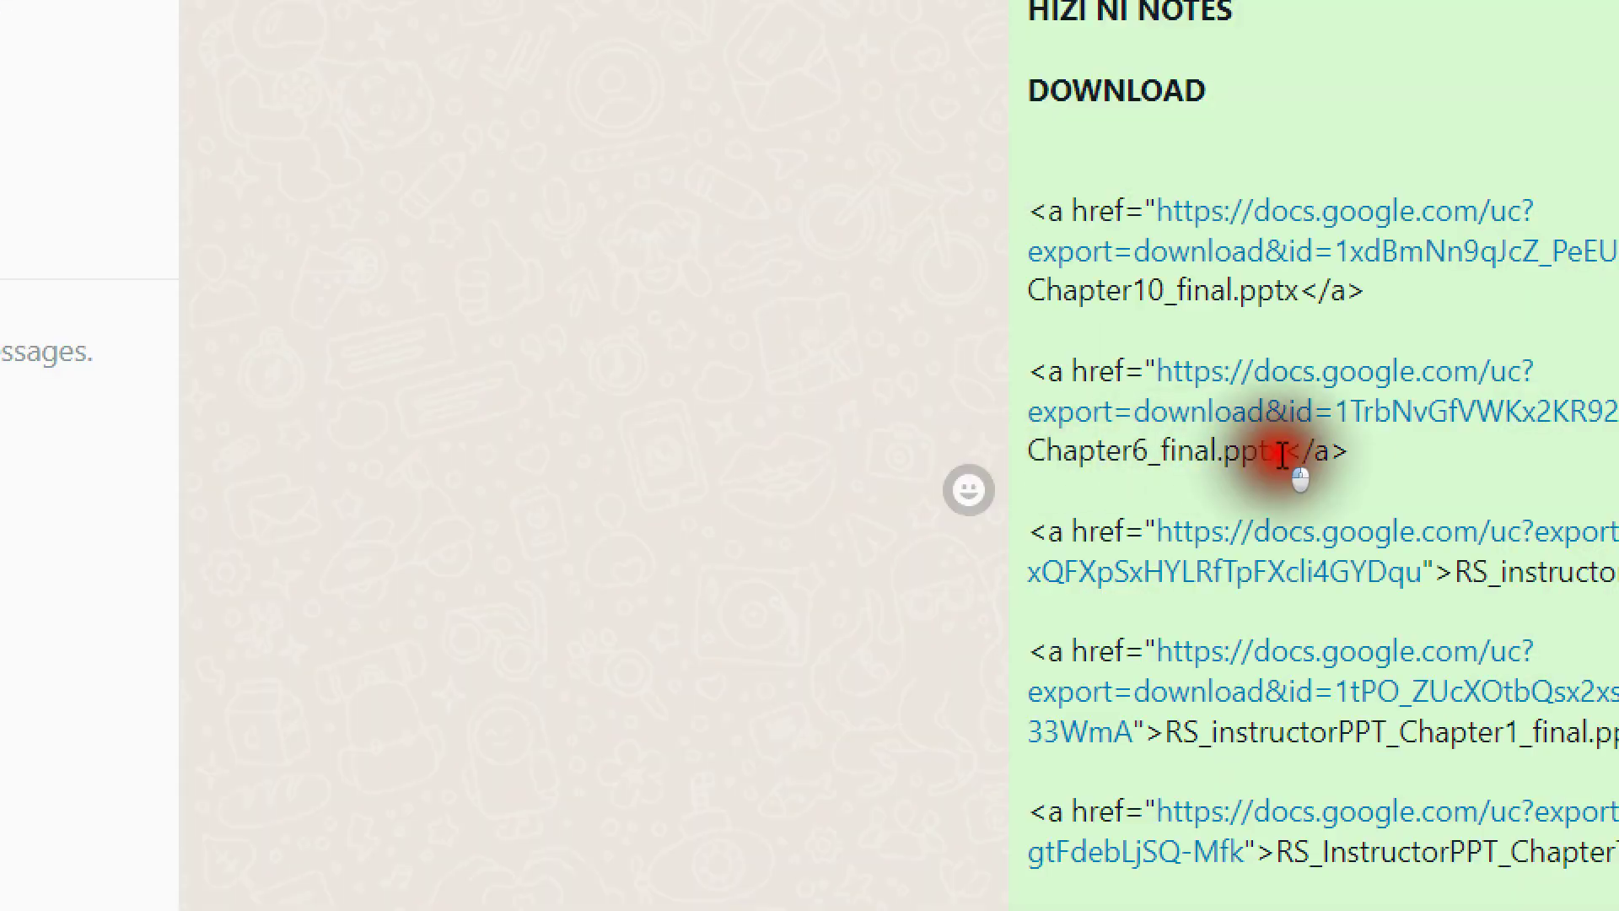
pyautogui.moveTo(1282, 456); pyautogui.dragTo(1027, 453)
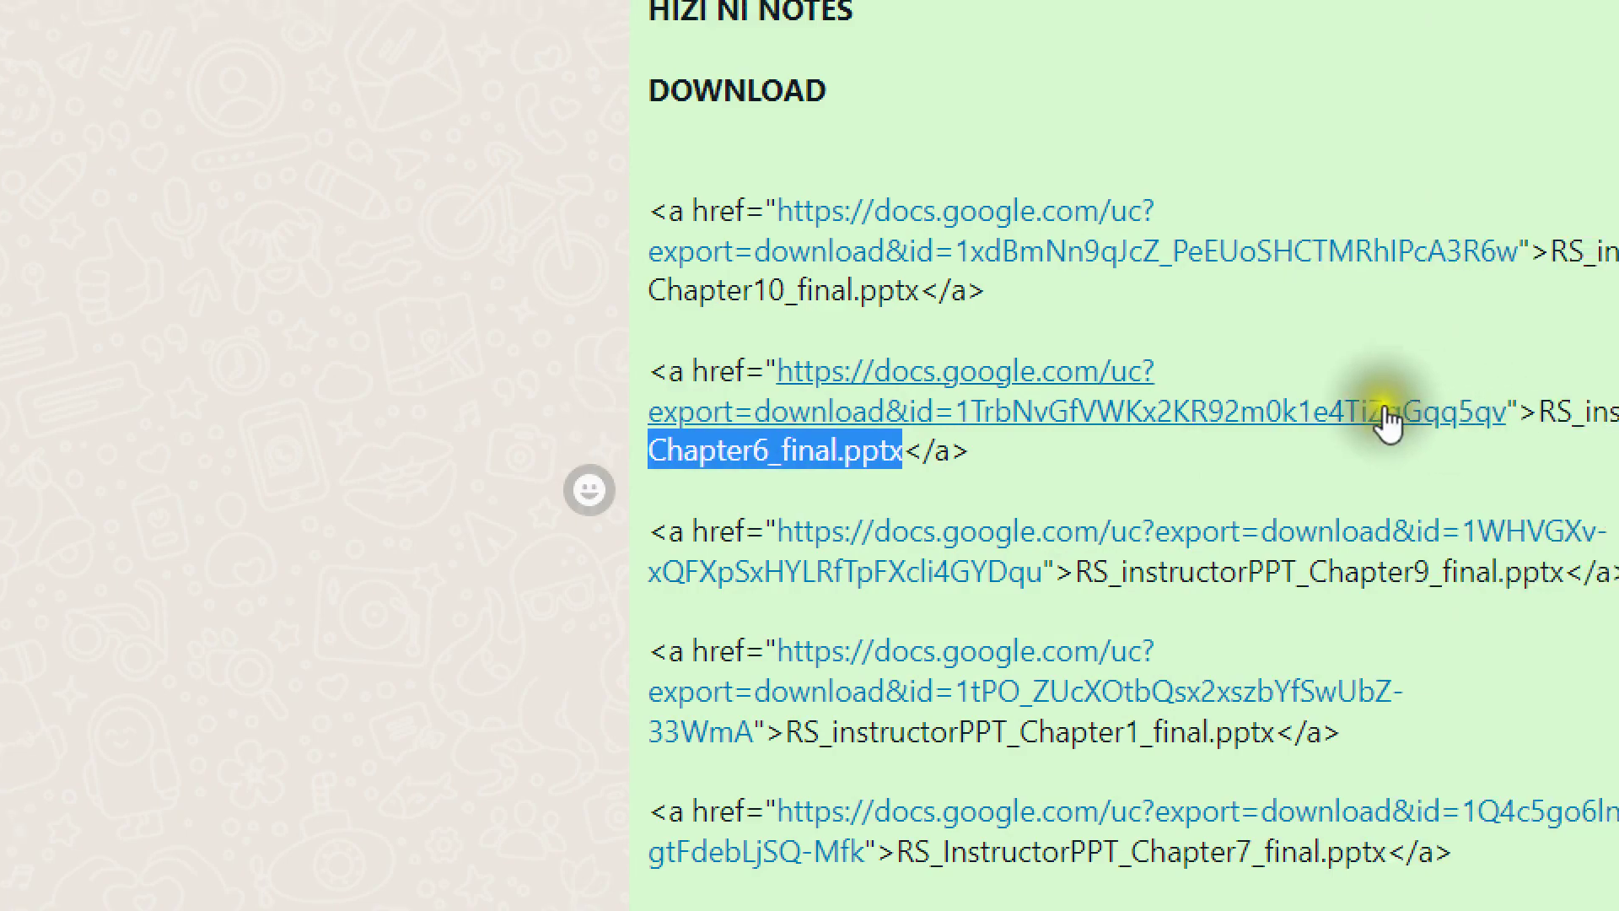
pyautogui.click(1291, 415)
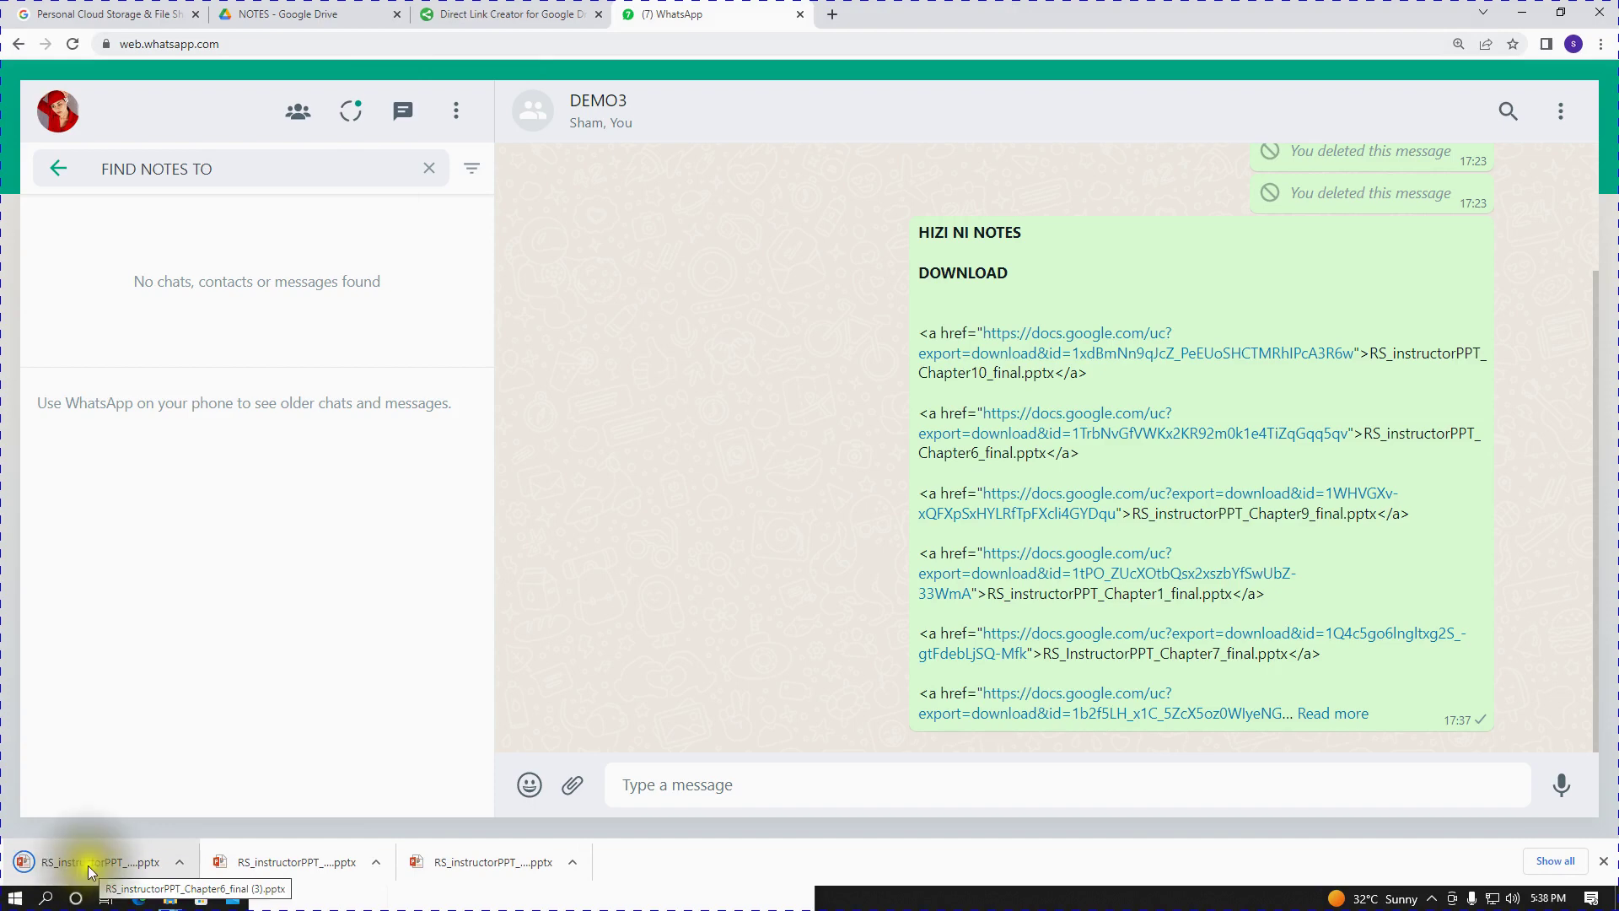
pyautogui.click(86, 862)
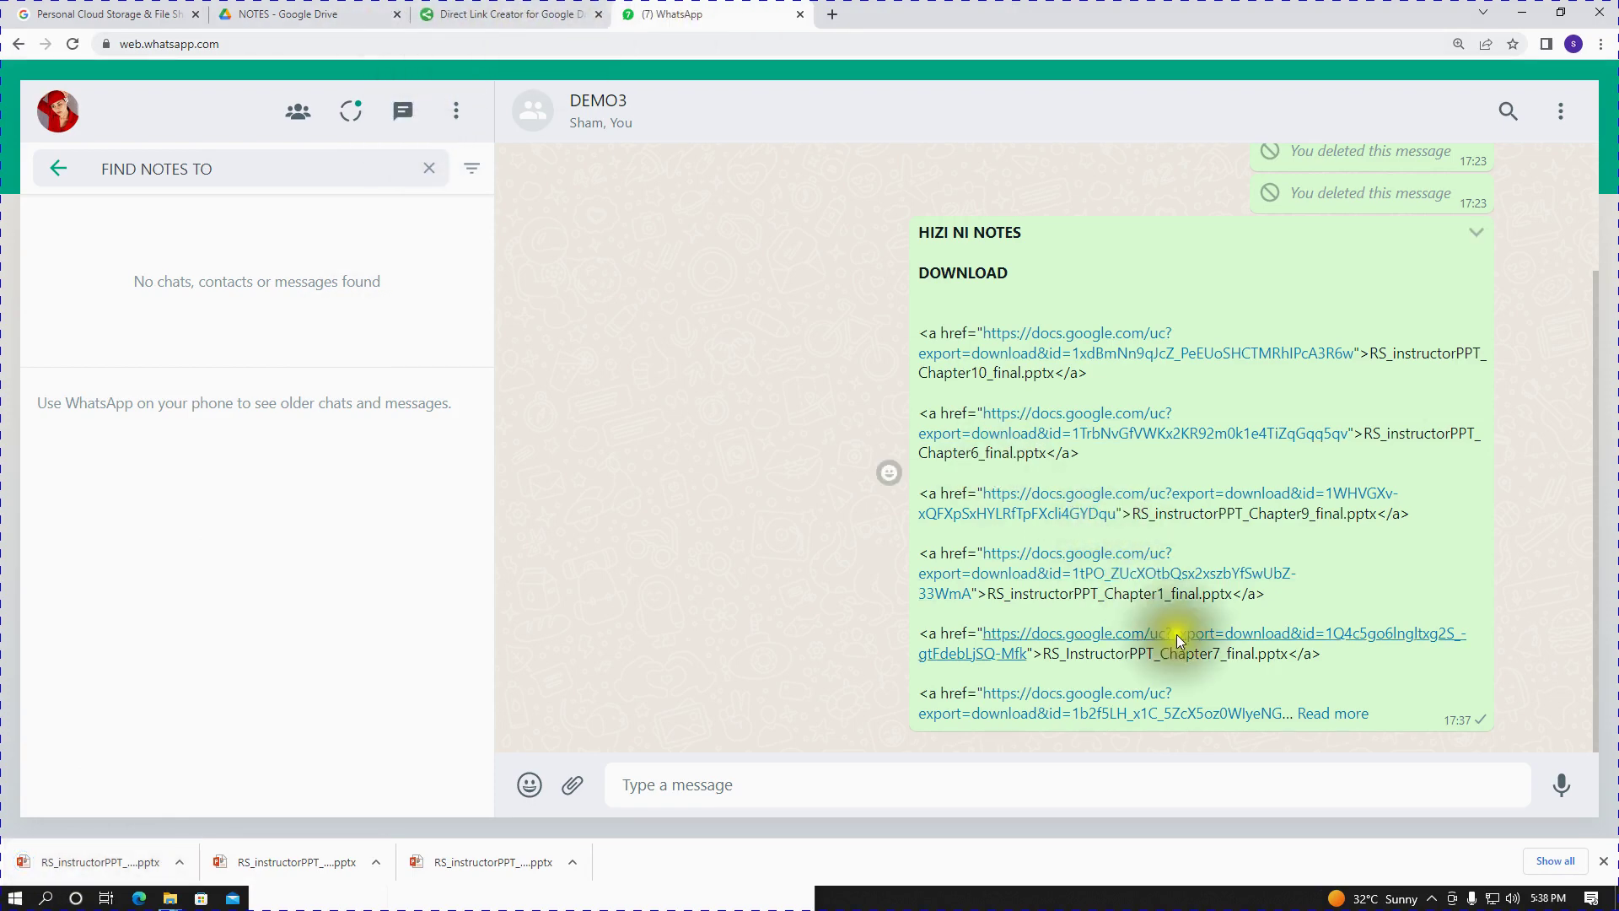
# - Expand the message to download Chapter2, then return to the NOTES folder in Drive
pyautogui.click(1340, 718)
pyautogui.scroll(-5, 1286, 686)
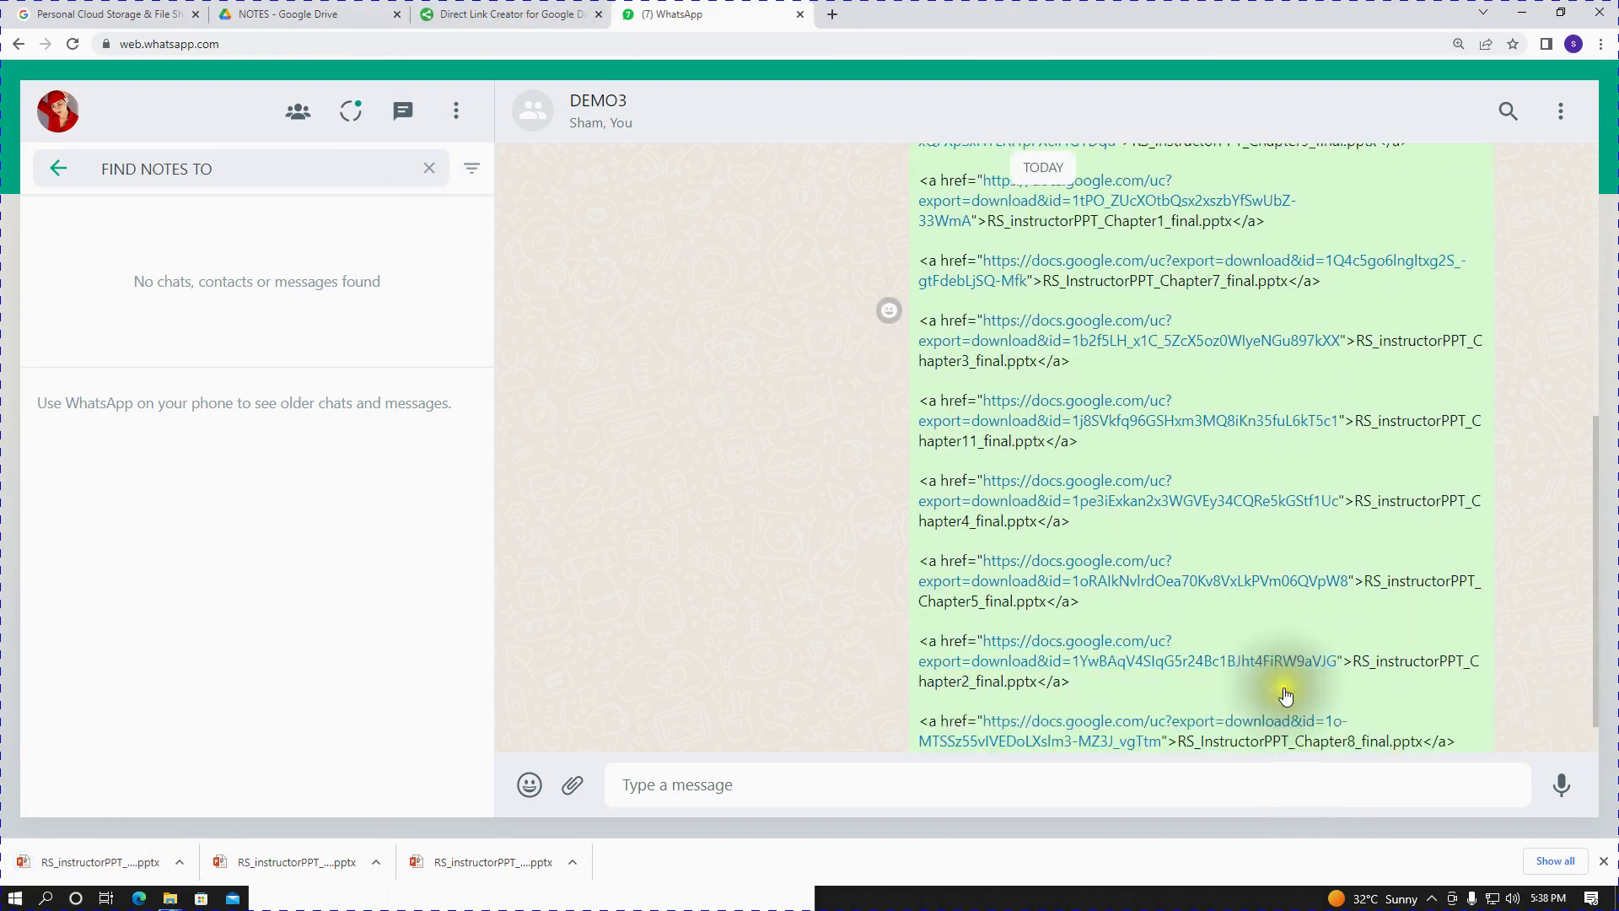
pyautogui.click(1066, 613)
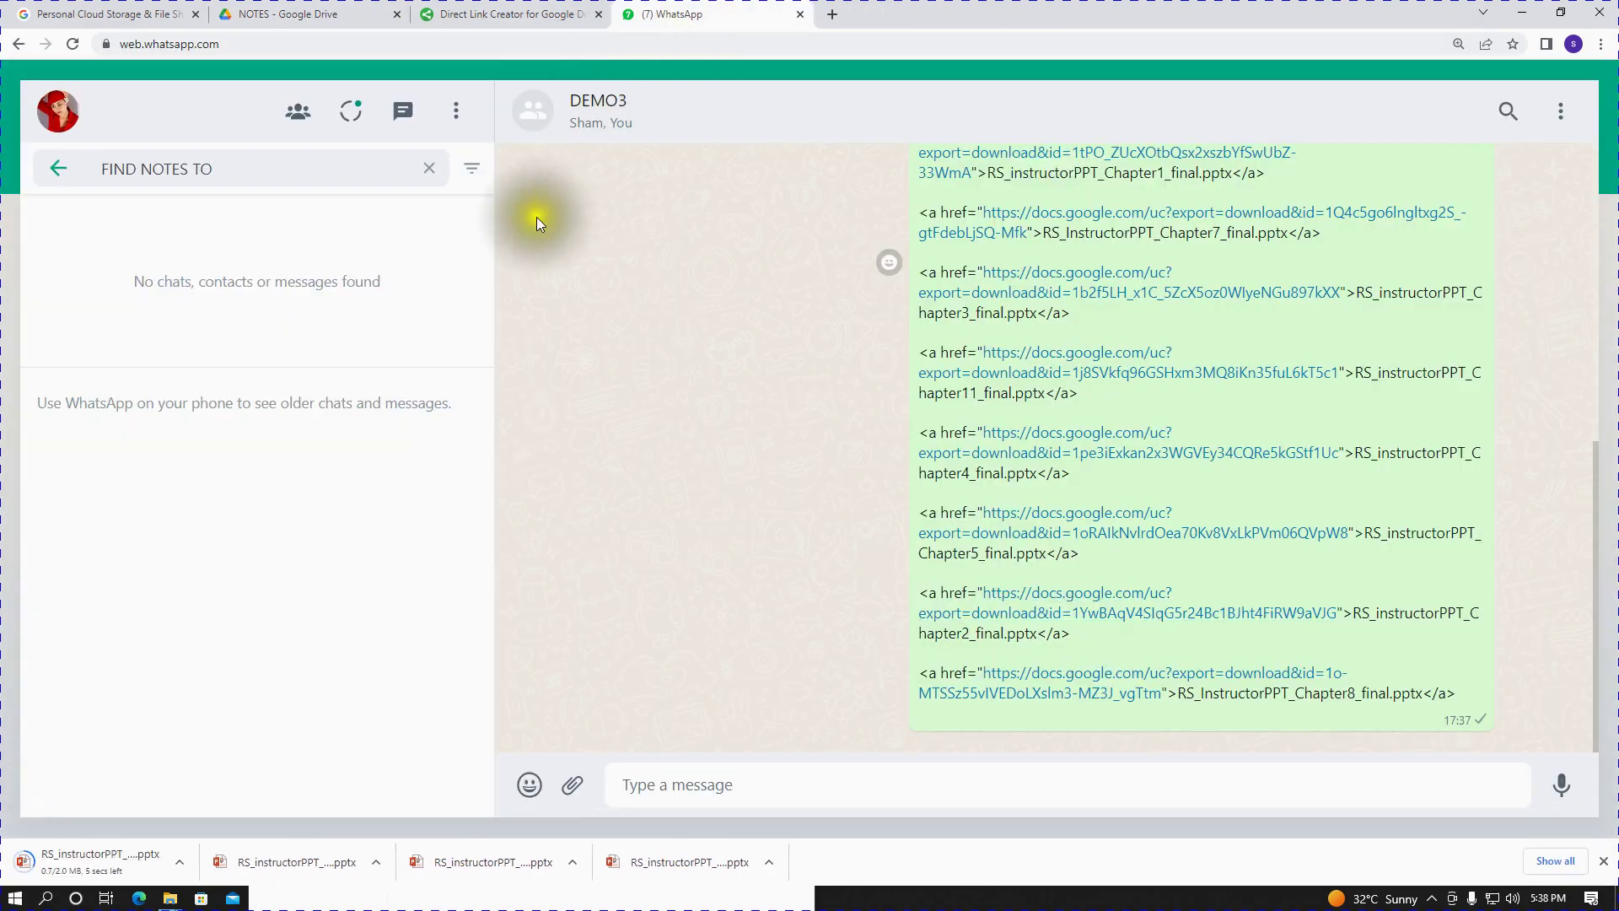
pyautogui.click(257, 14)
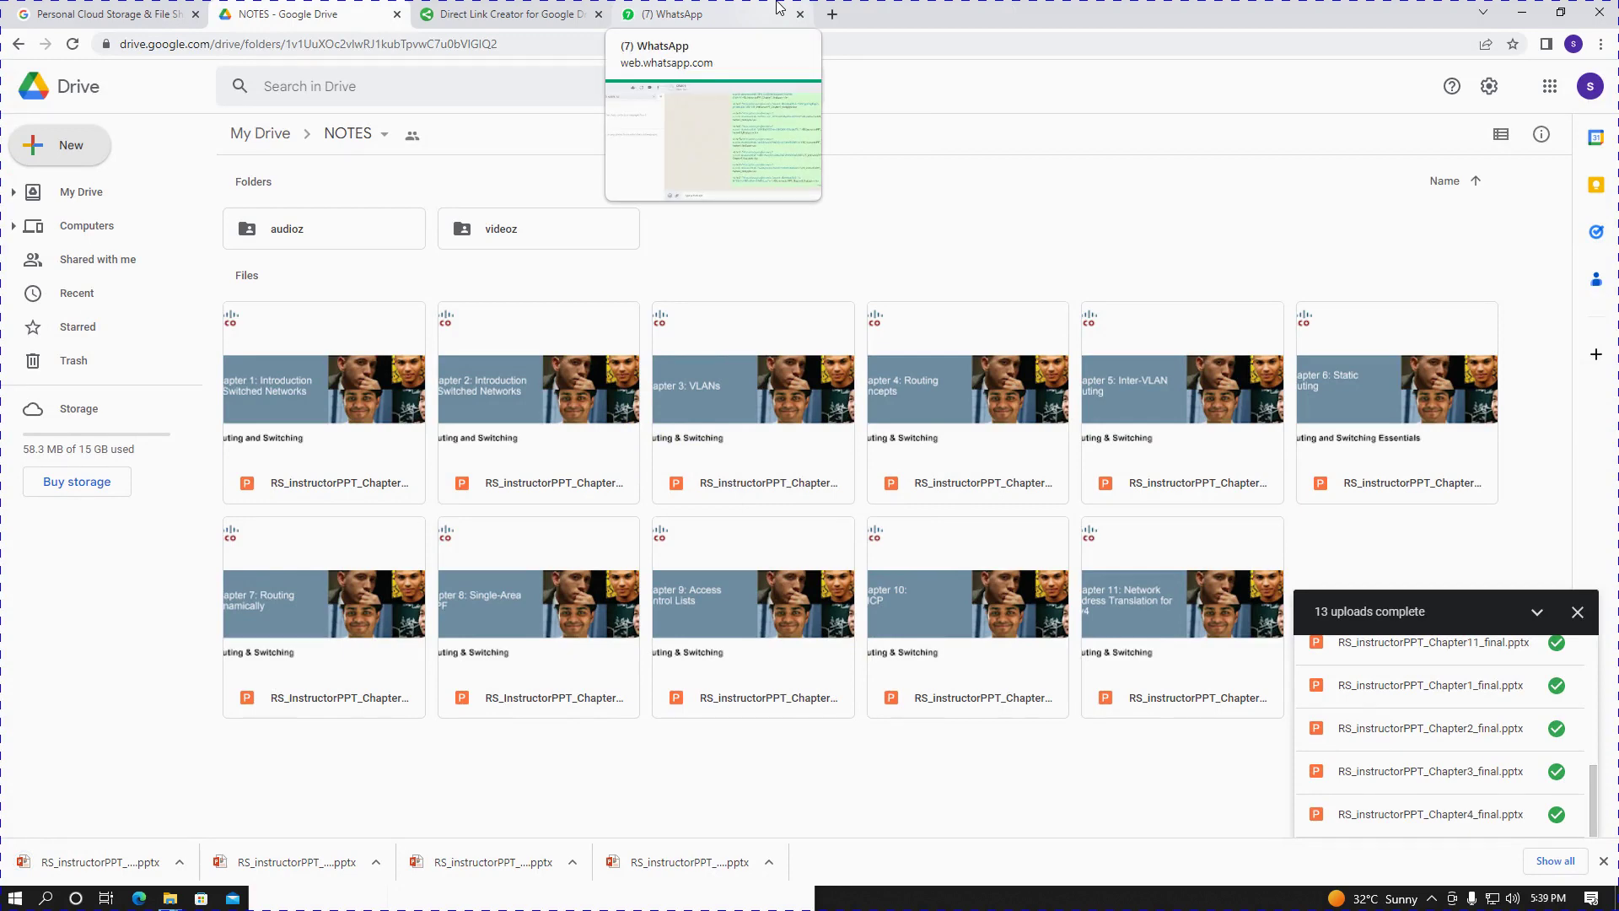
pyautogui.click(699, 7)
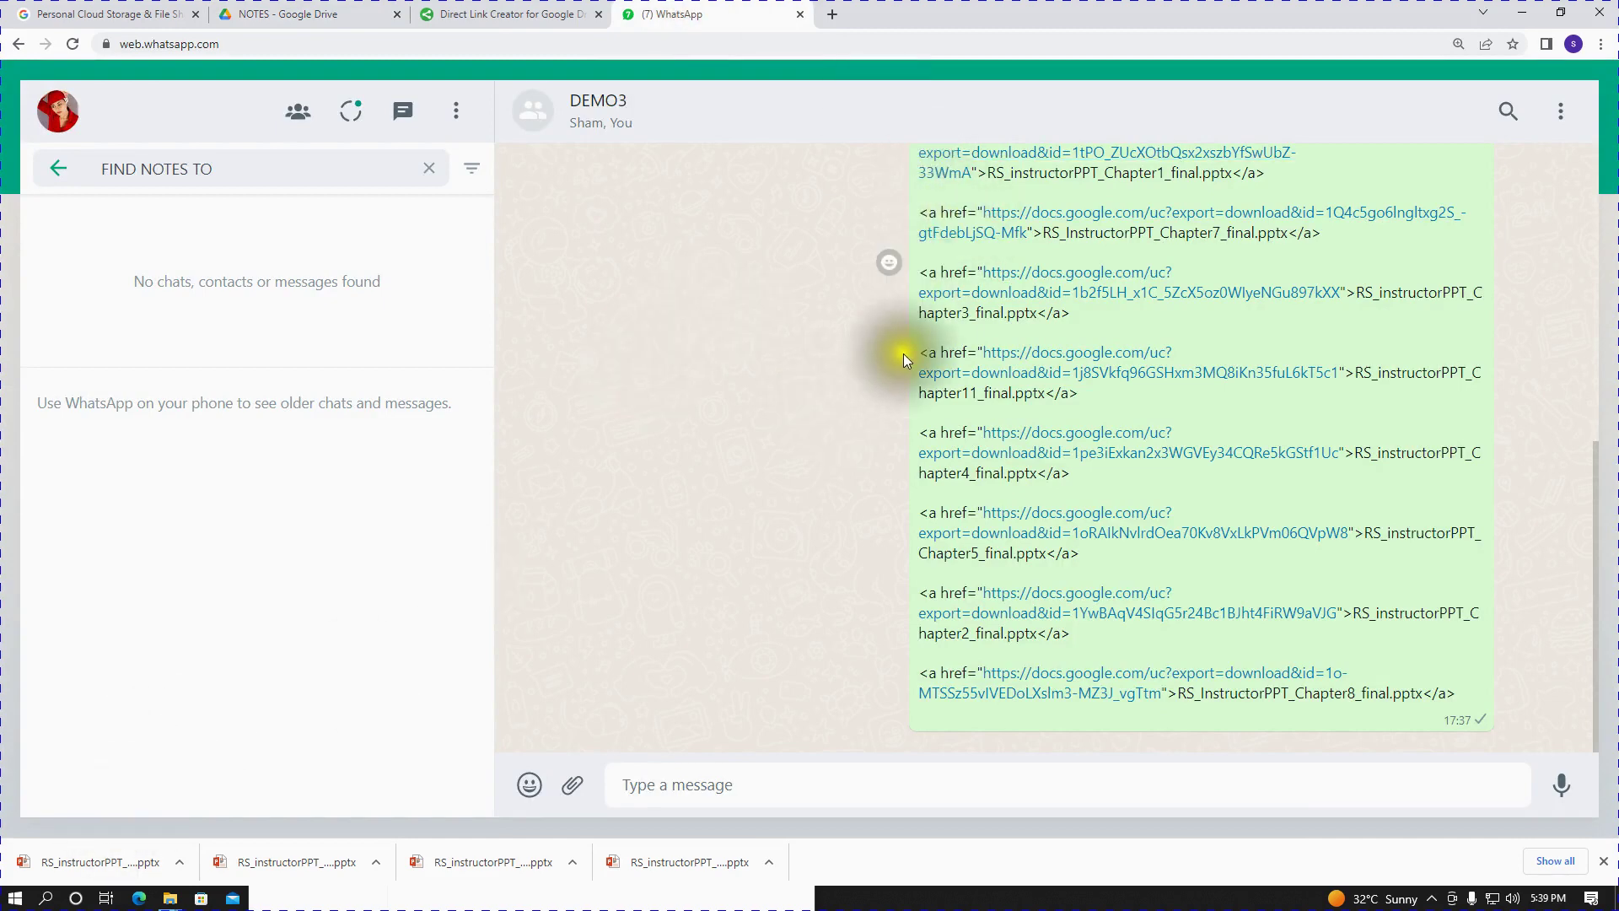
pyautogui.scroll(1, 903, 352)
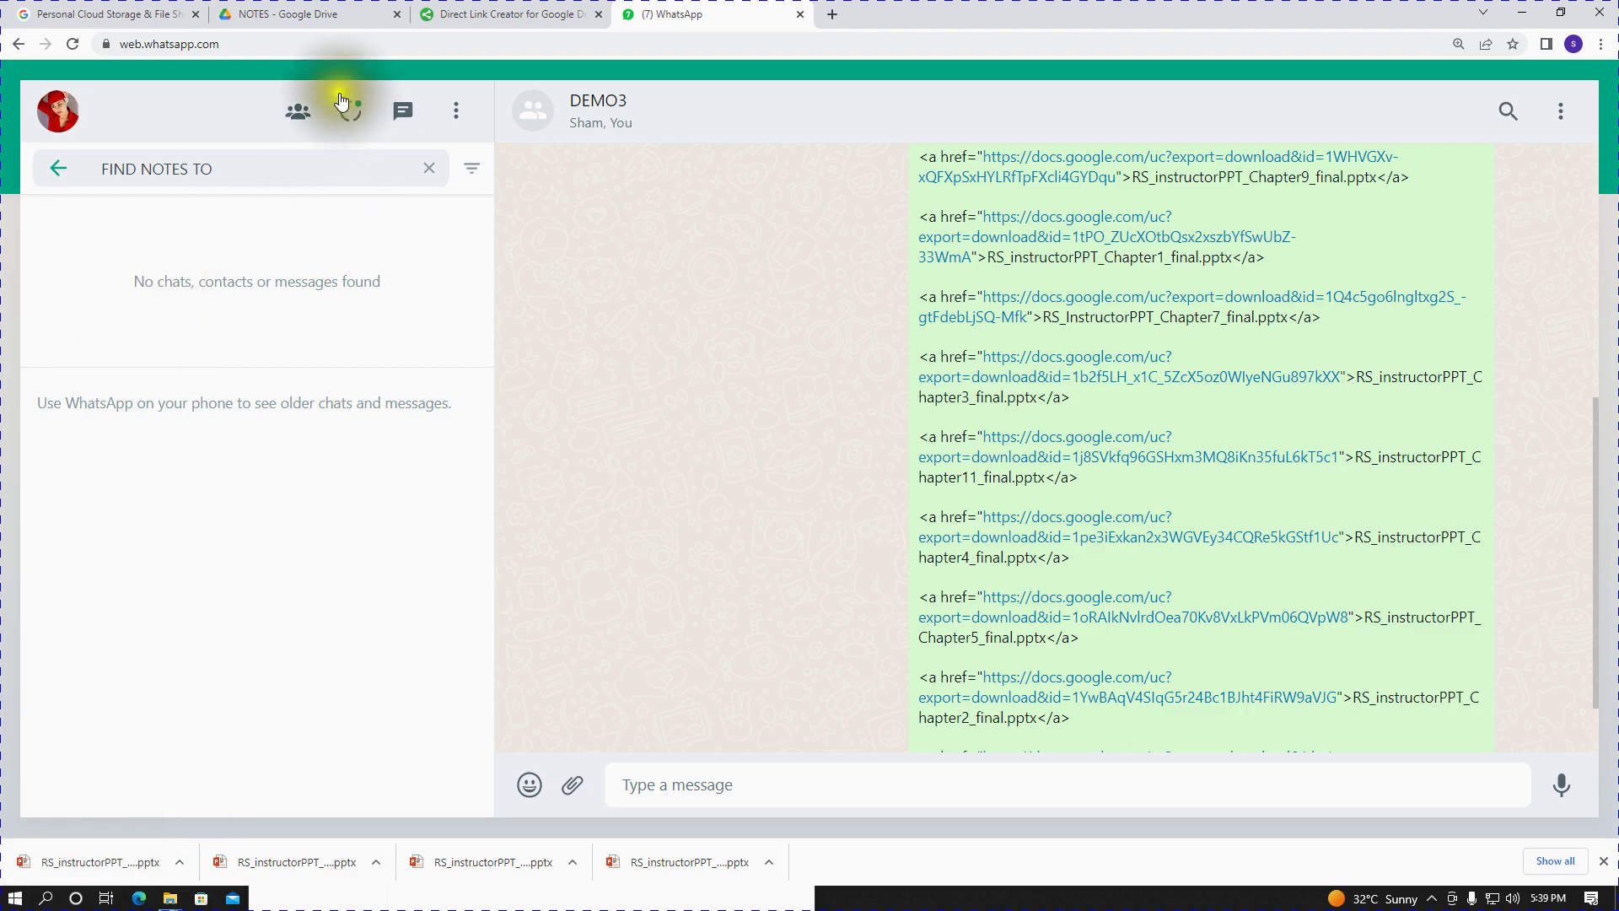
pyautogui.click(312, 13)
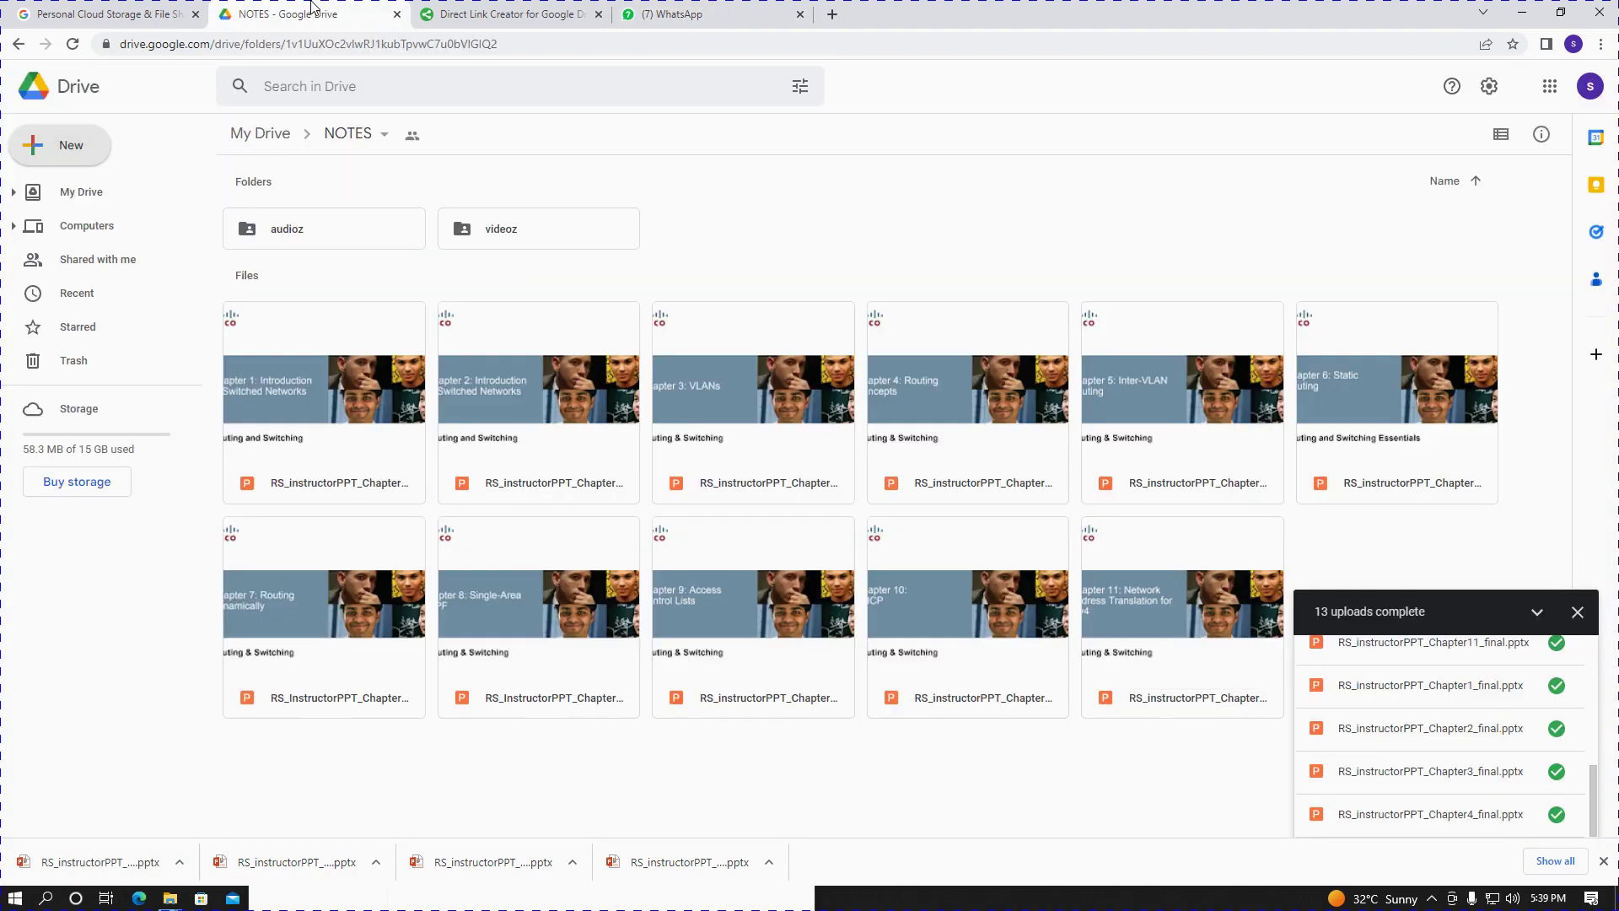
# - Copy the NOTES folder link with Anyone with the link viewer access
pyautogui.click(257, 134)
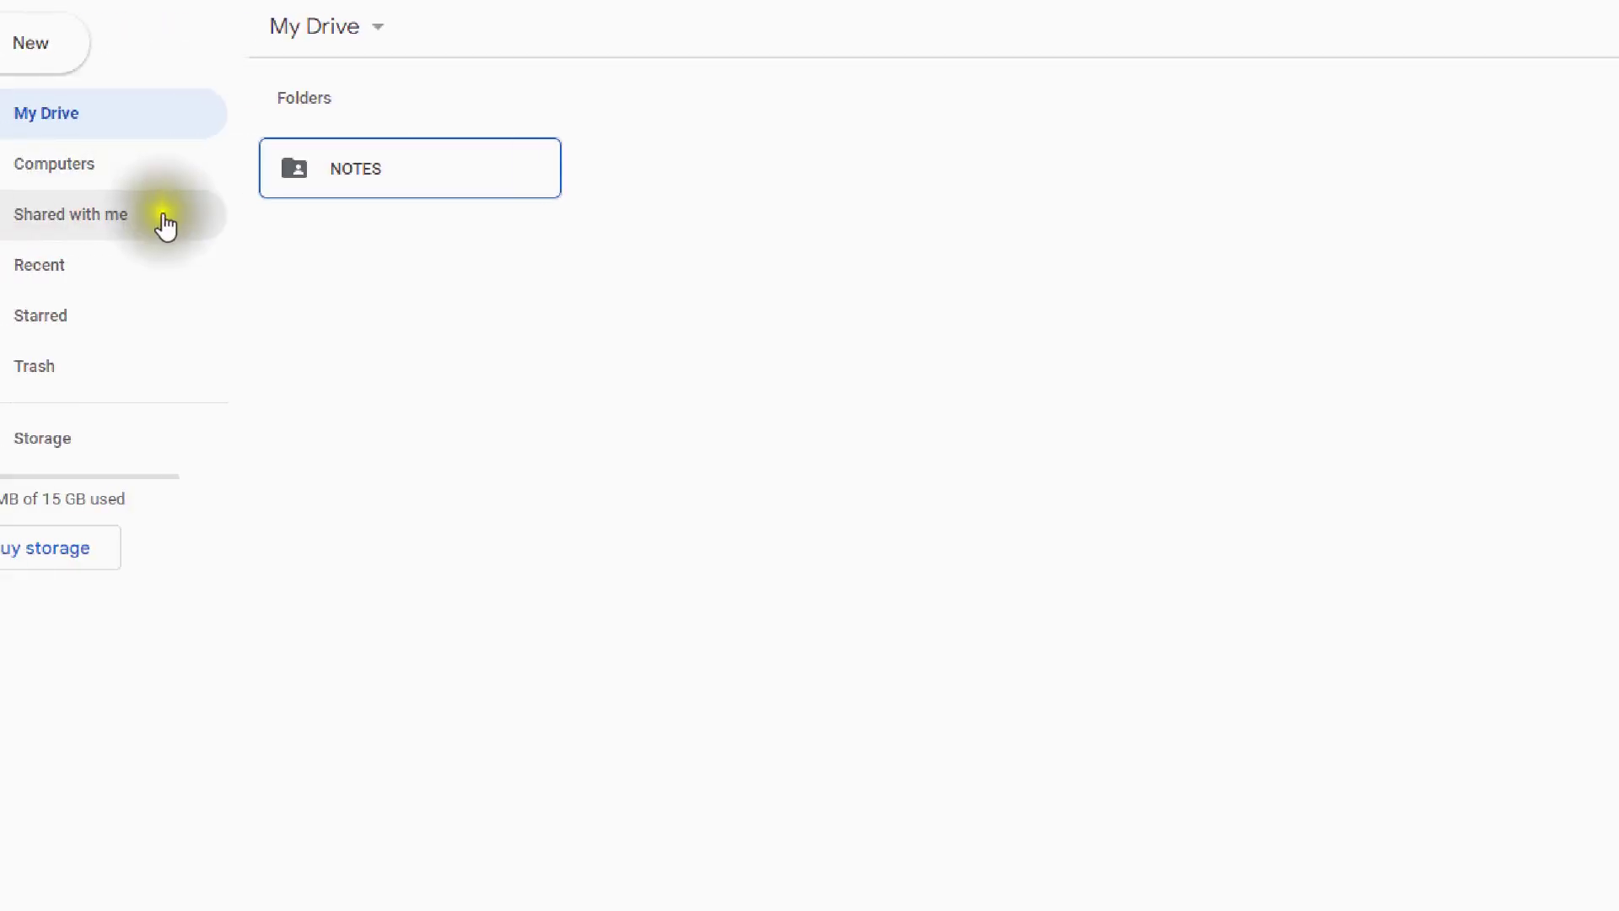
pyautogui.click(316, 227)
pyautogui.rightClick(397, 181)
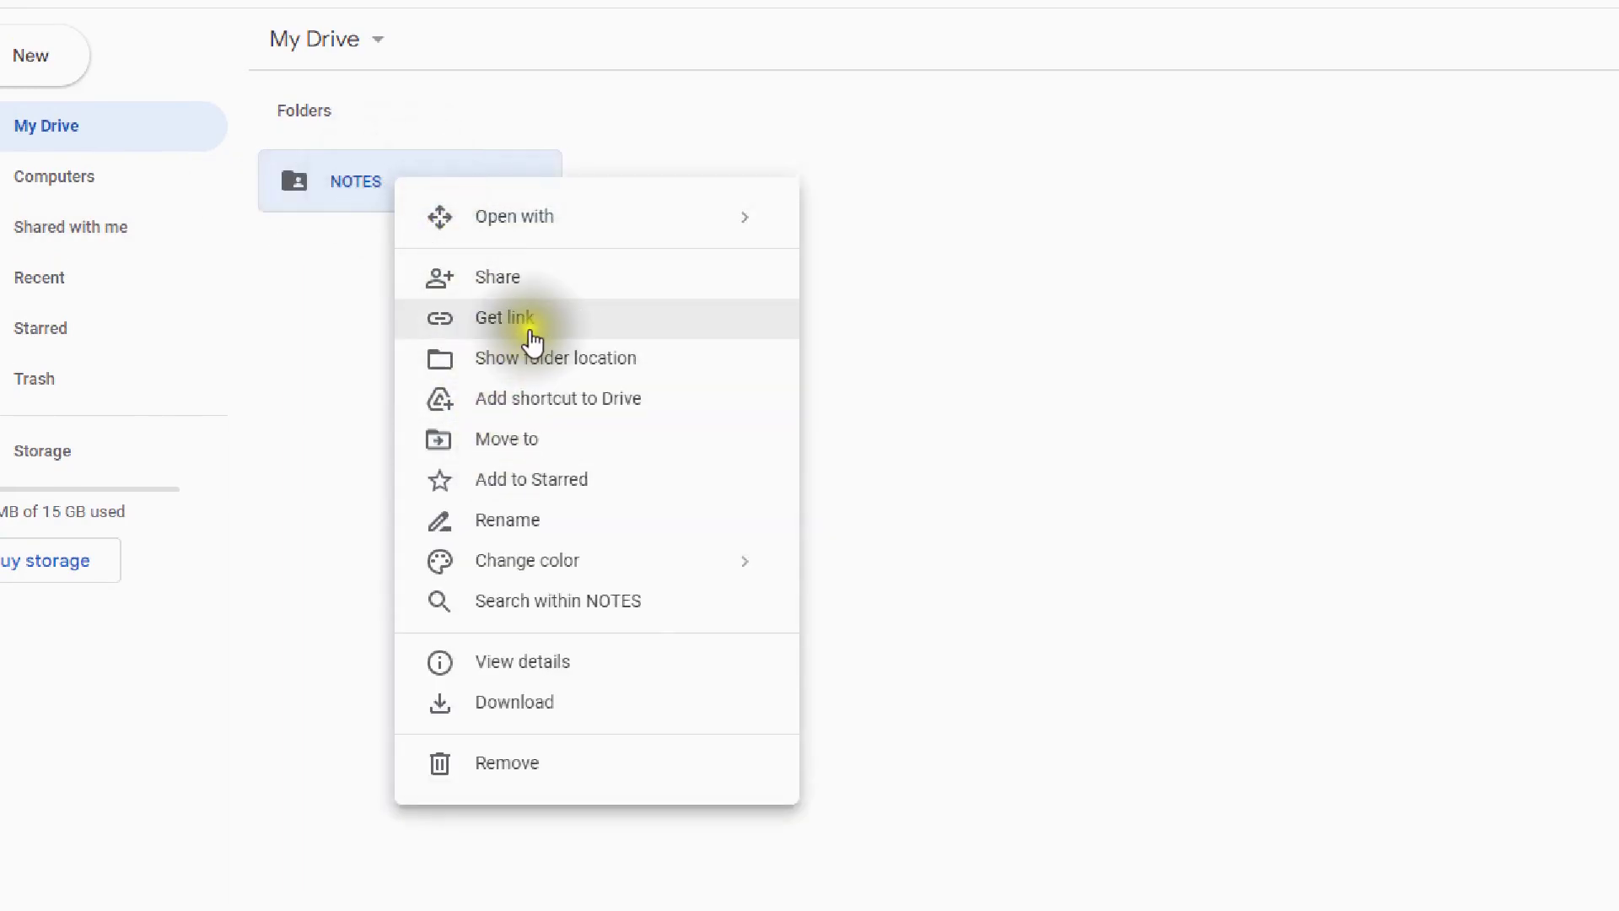
pyautogui.click(530, 321)
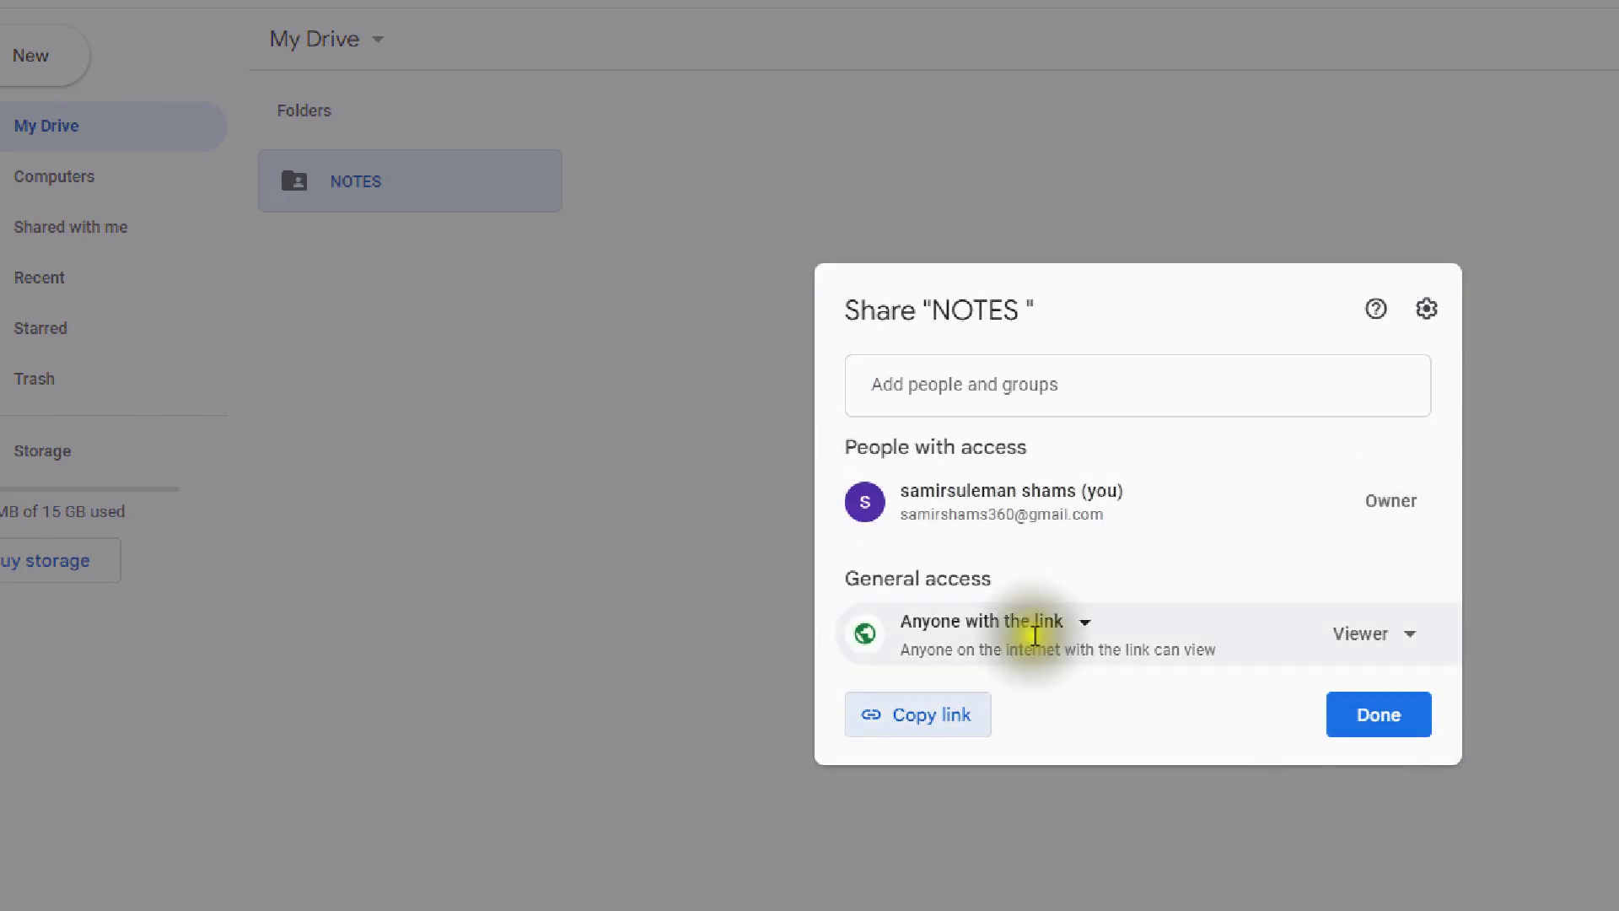
pyautogui.click(606, 622)
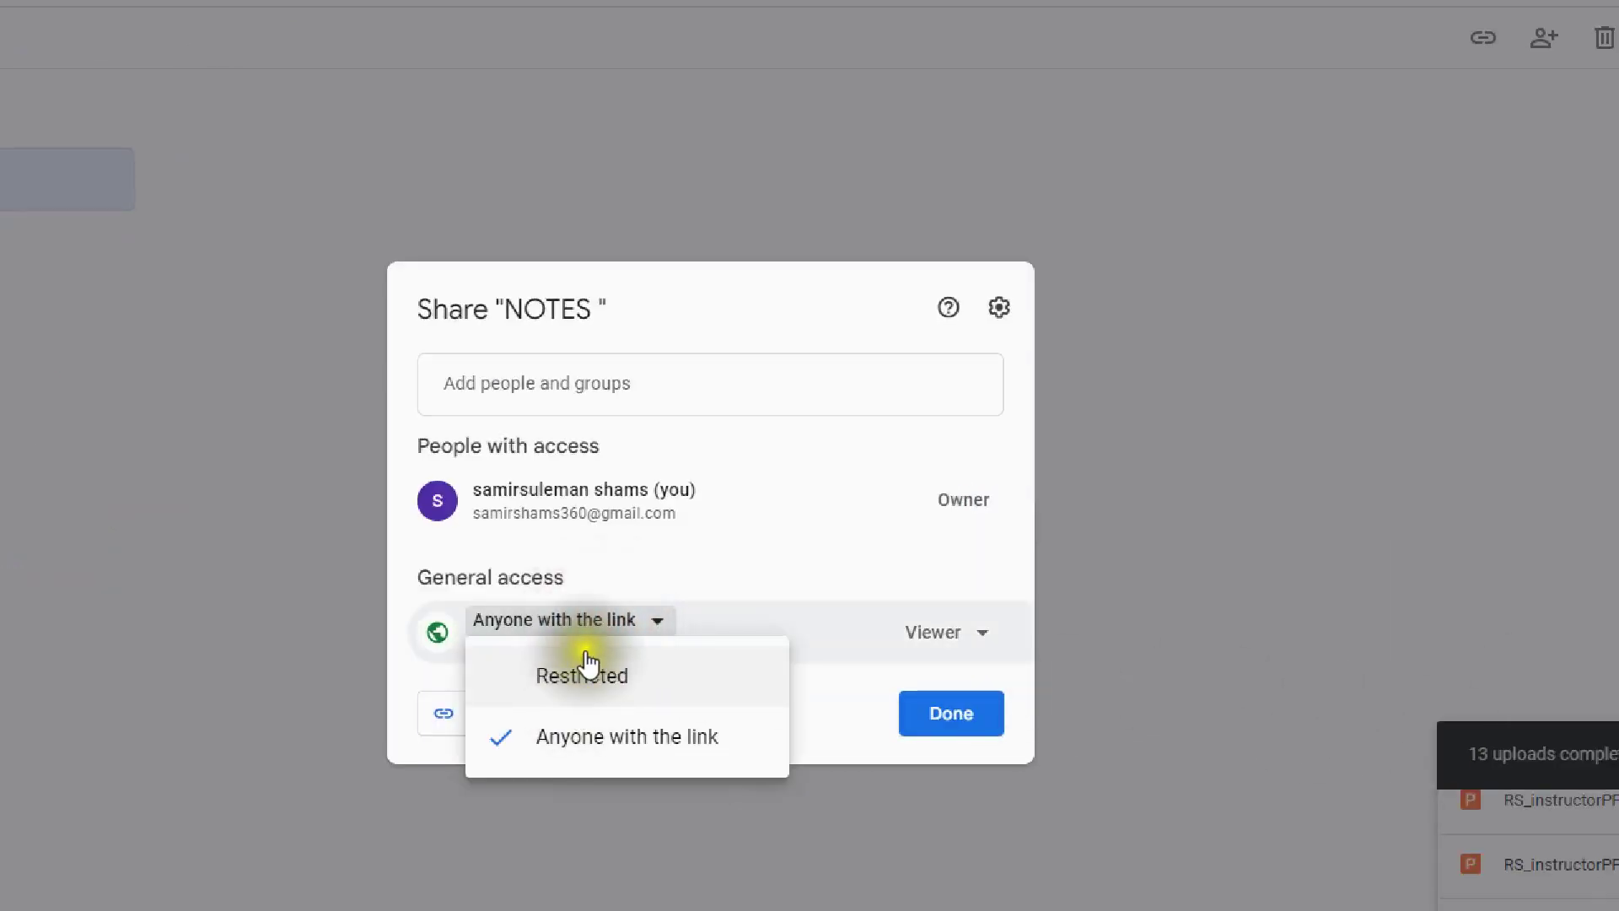
pyautogui.click(602, 630)
pyautogui.click(511, 717)
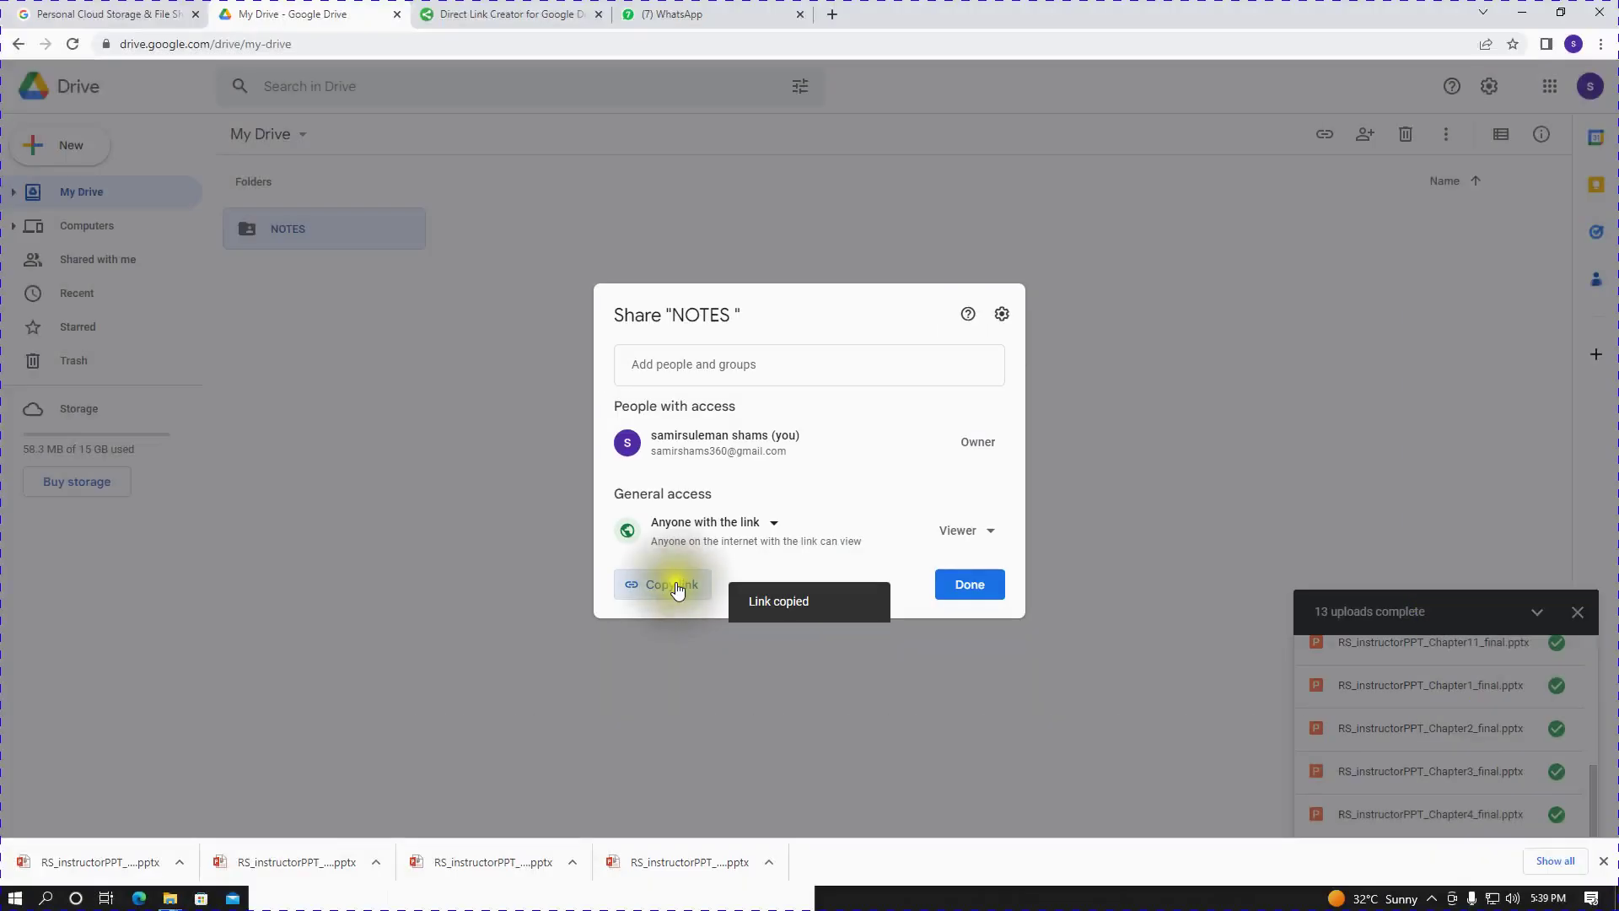
pyautogui.click(680, 14)
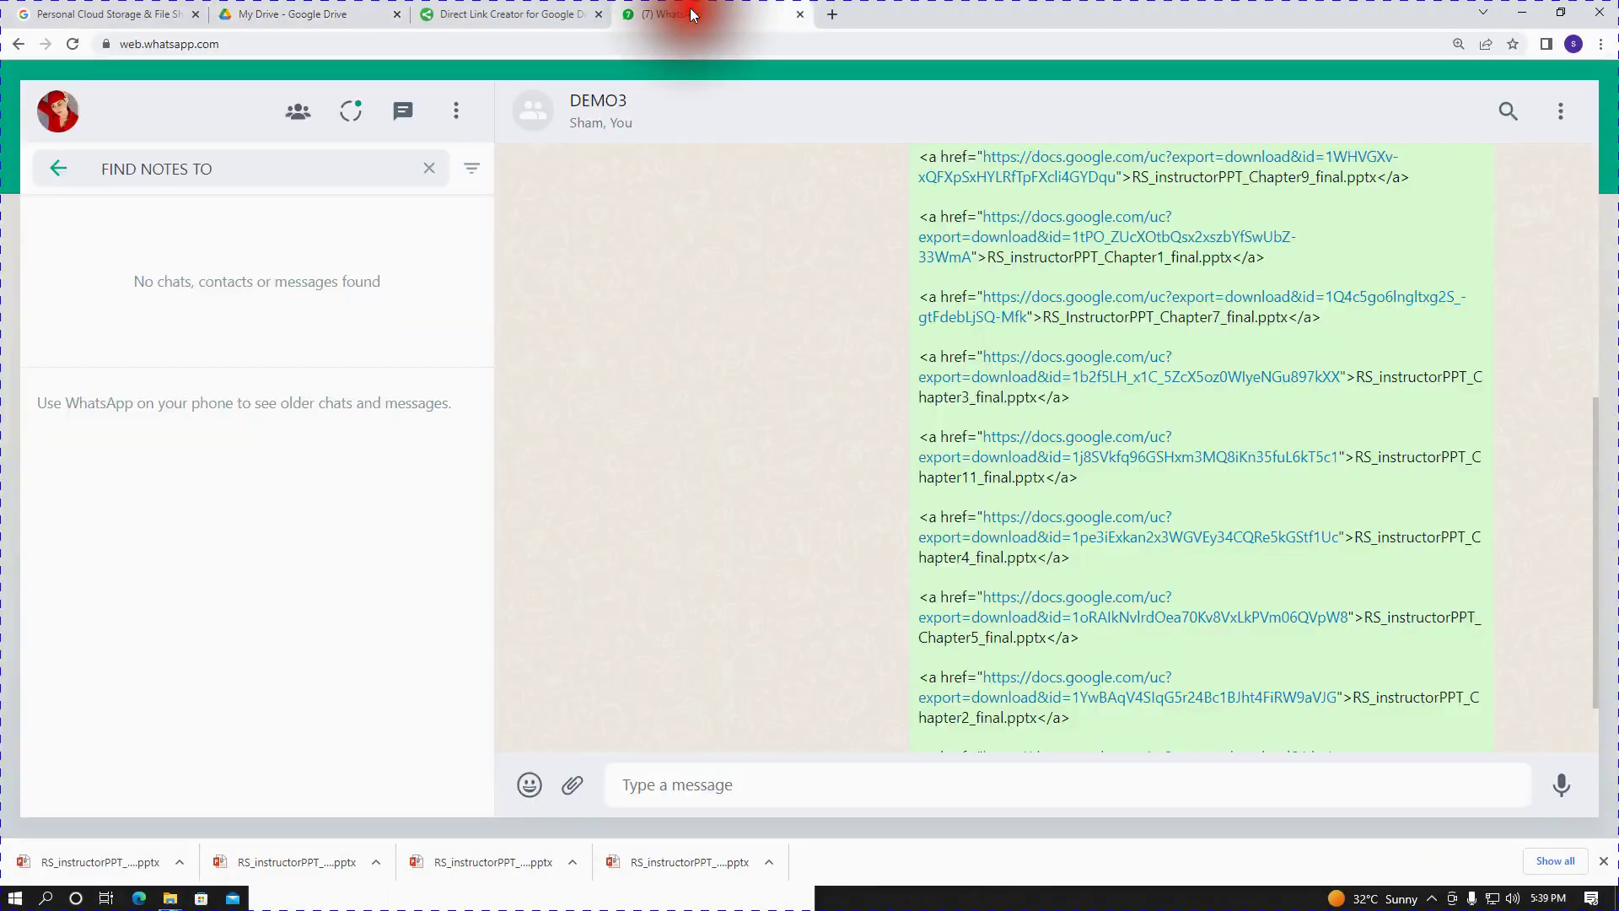
# - Send the NOTES folder link to DEMO3 and open it from the chat
pyautogui.click(791, 785)
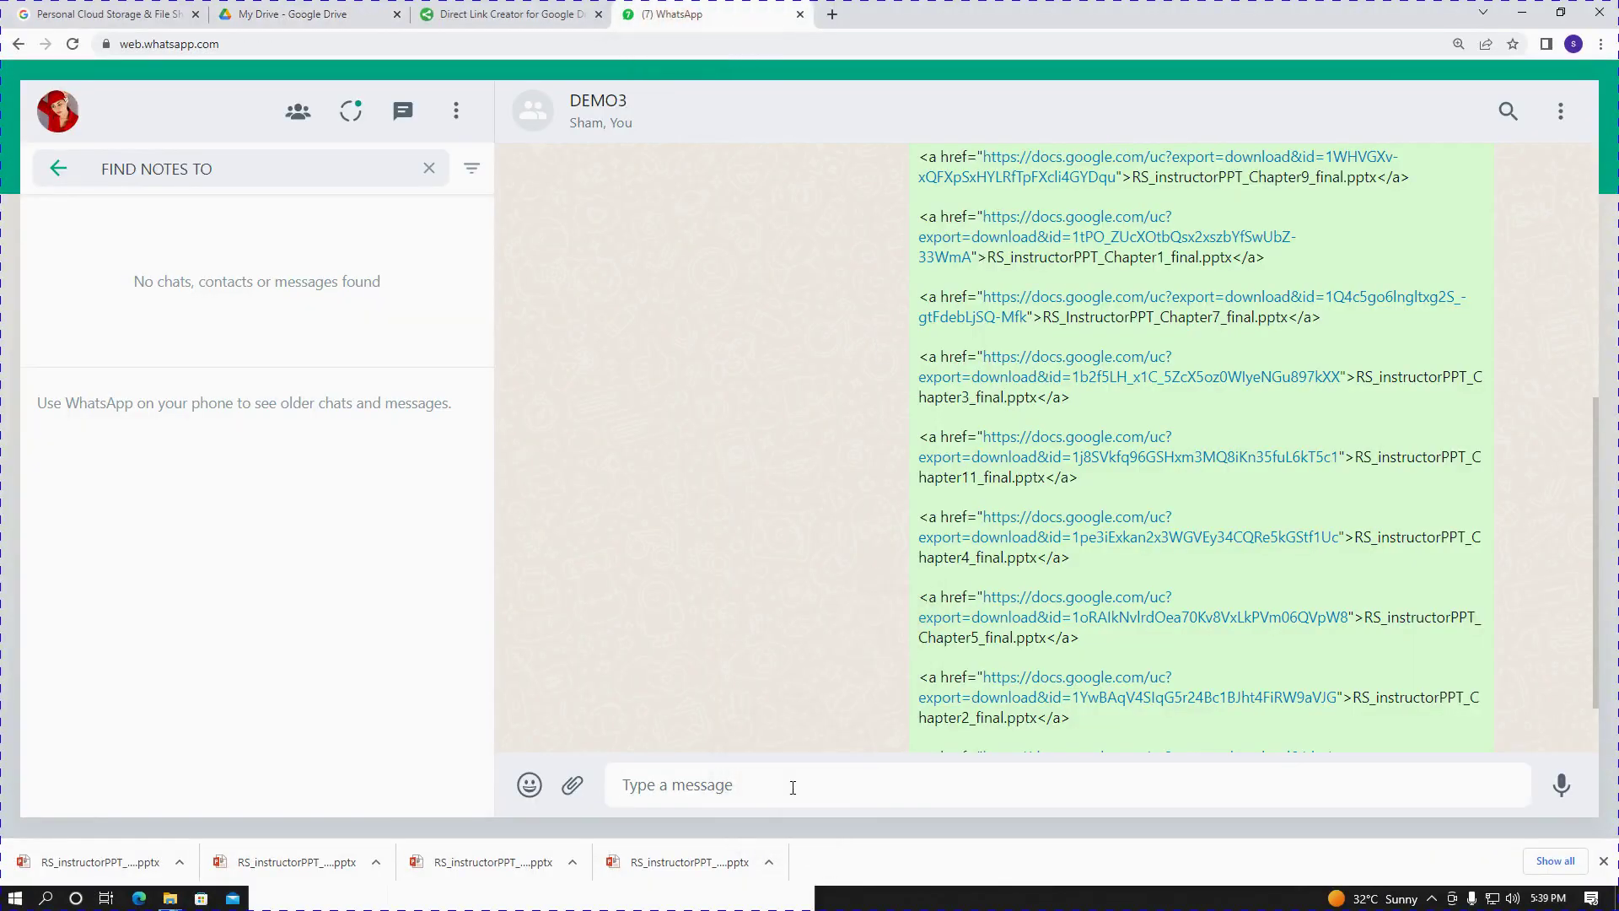
pyautogui.hotkey('ctrl', 'v')
pyautogui.press('Return')
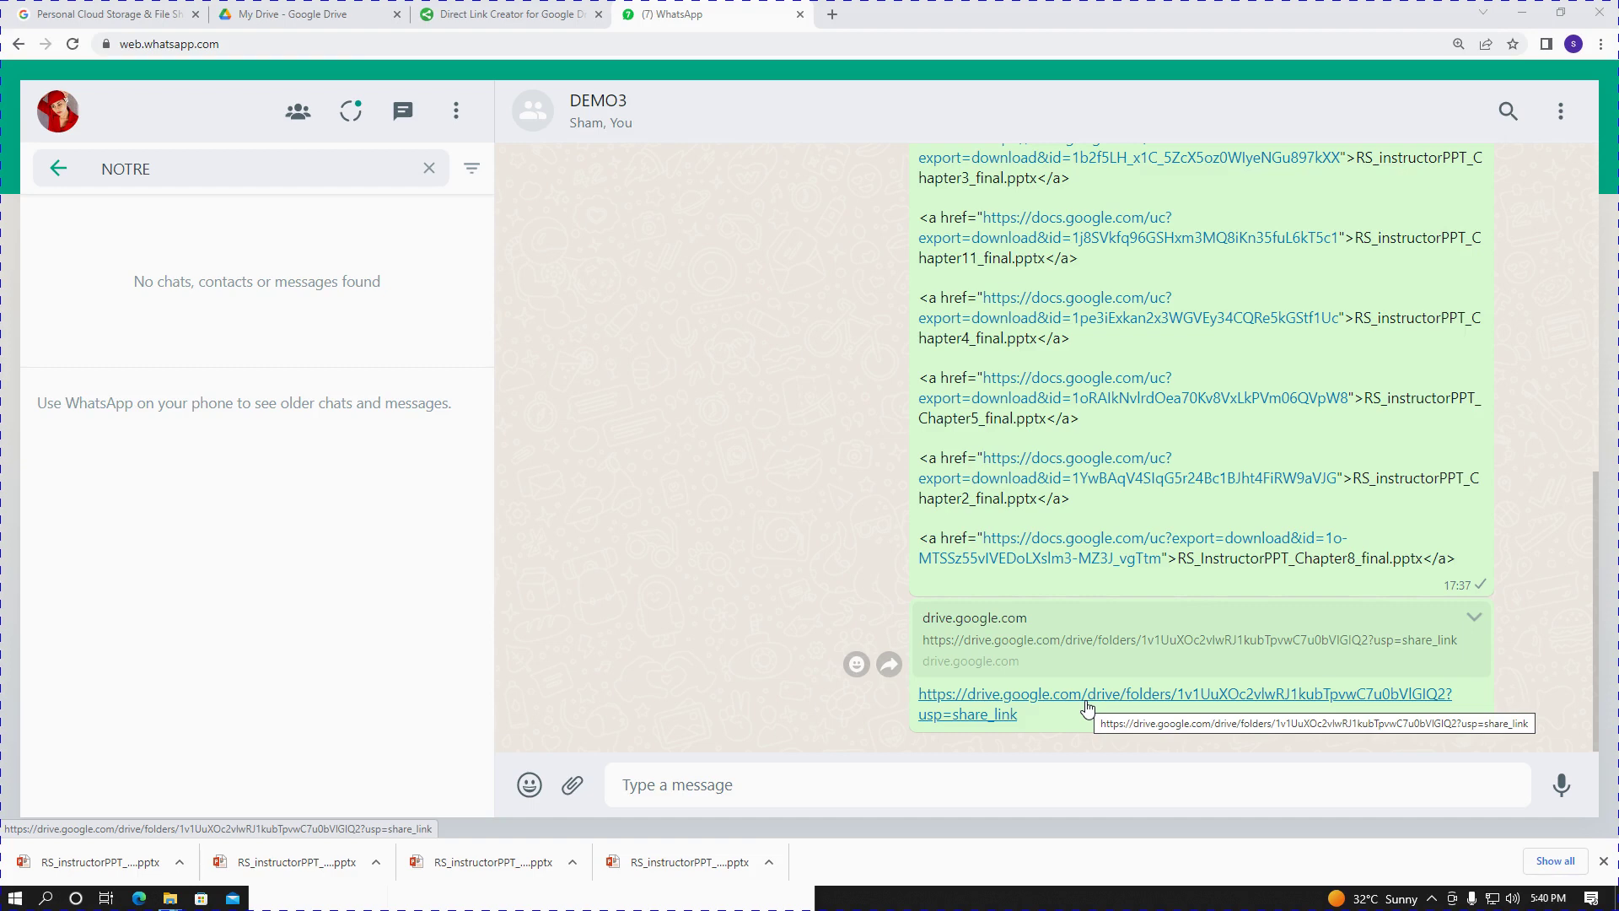
pyautogui.click(1088, 709)
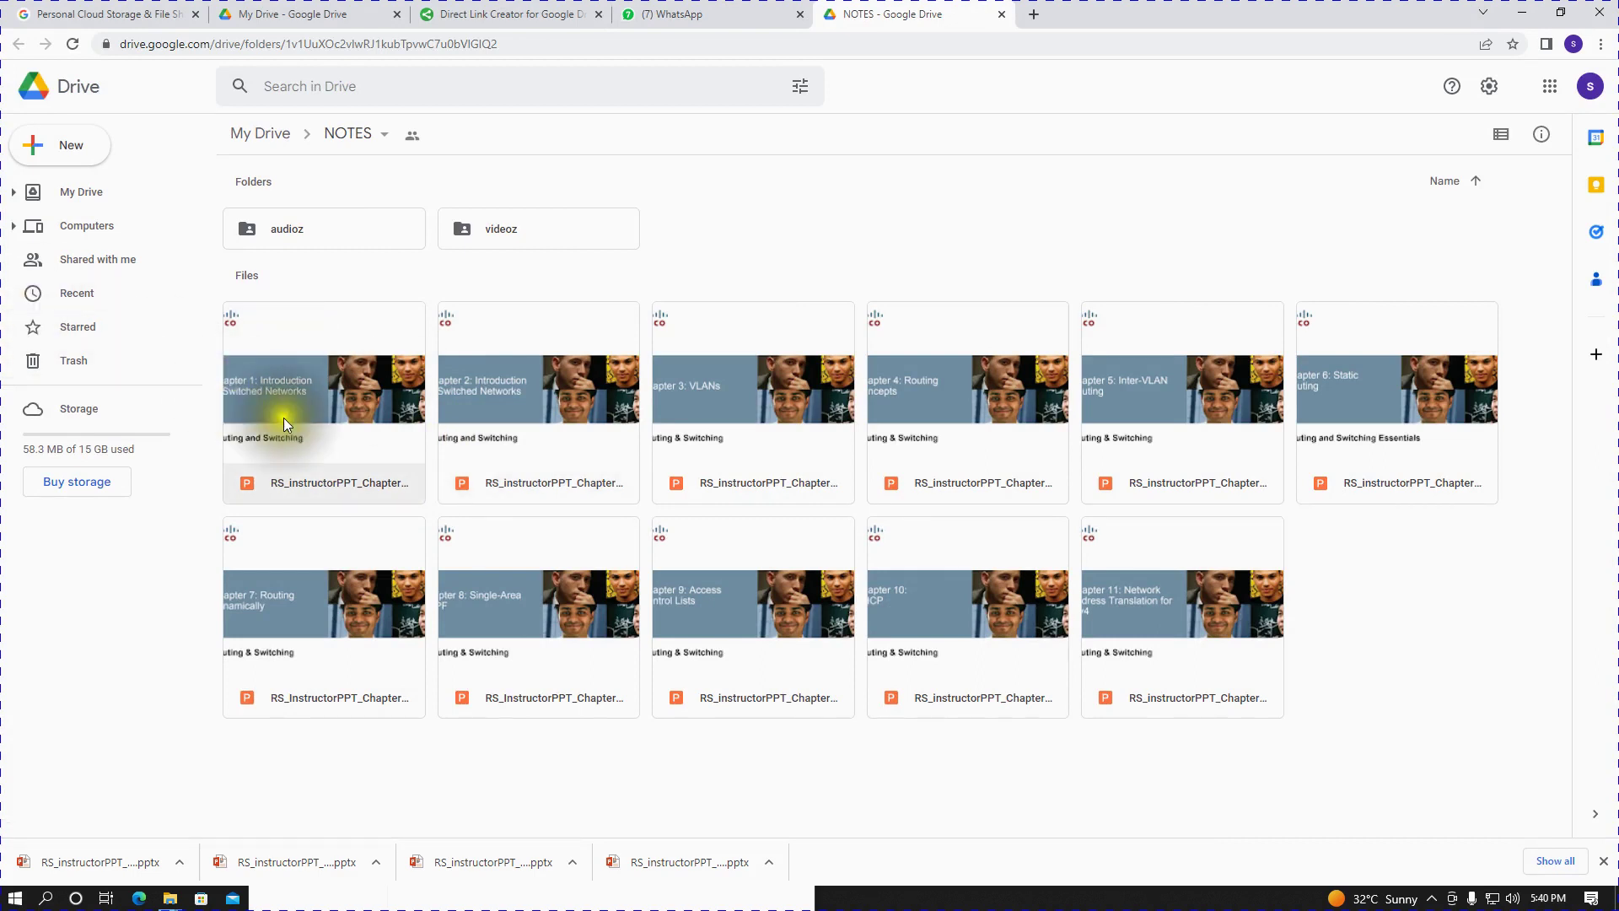
# - Open RS_instructorPPT_Chapter1_final.pptx from the NOTES folder in Google Slides
pyautogui.doubleClick(335, 414)
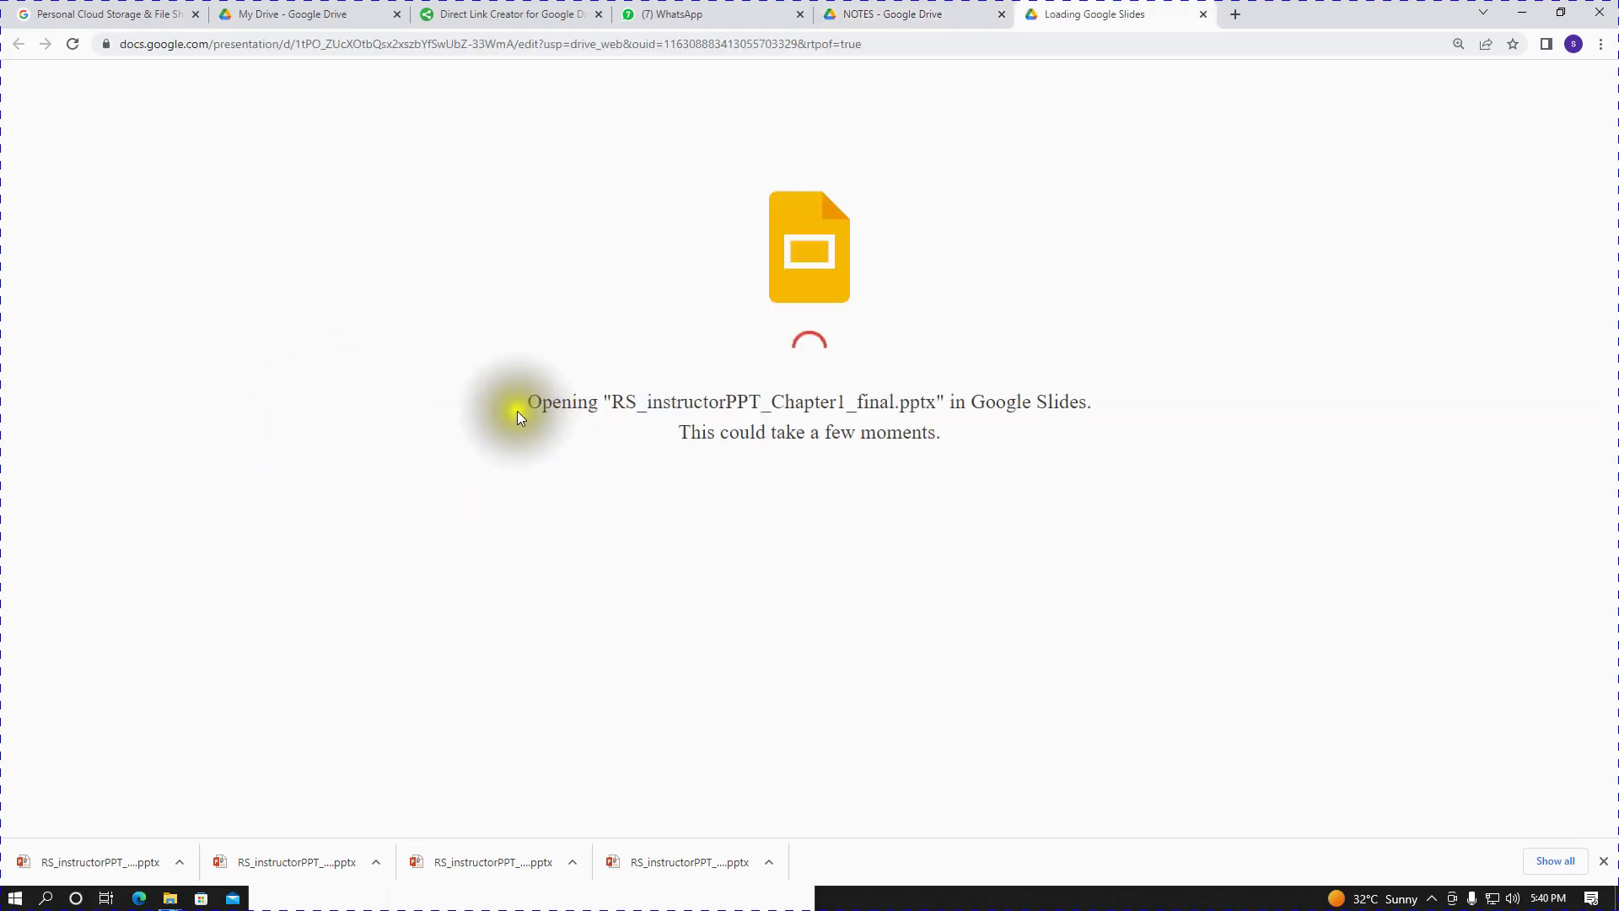
pyautogui.moveTo(518, 413); pyautogui.dragTo(774, 440)
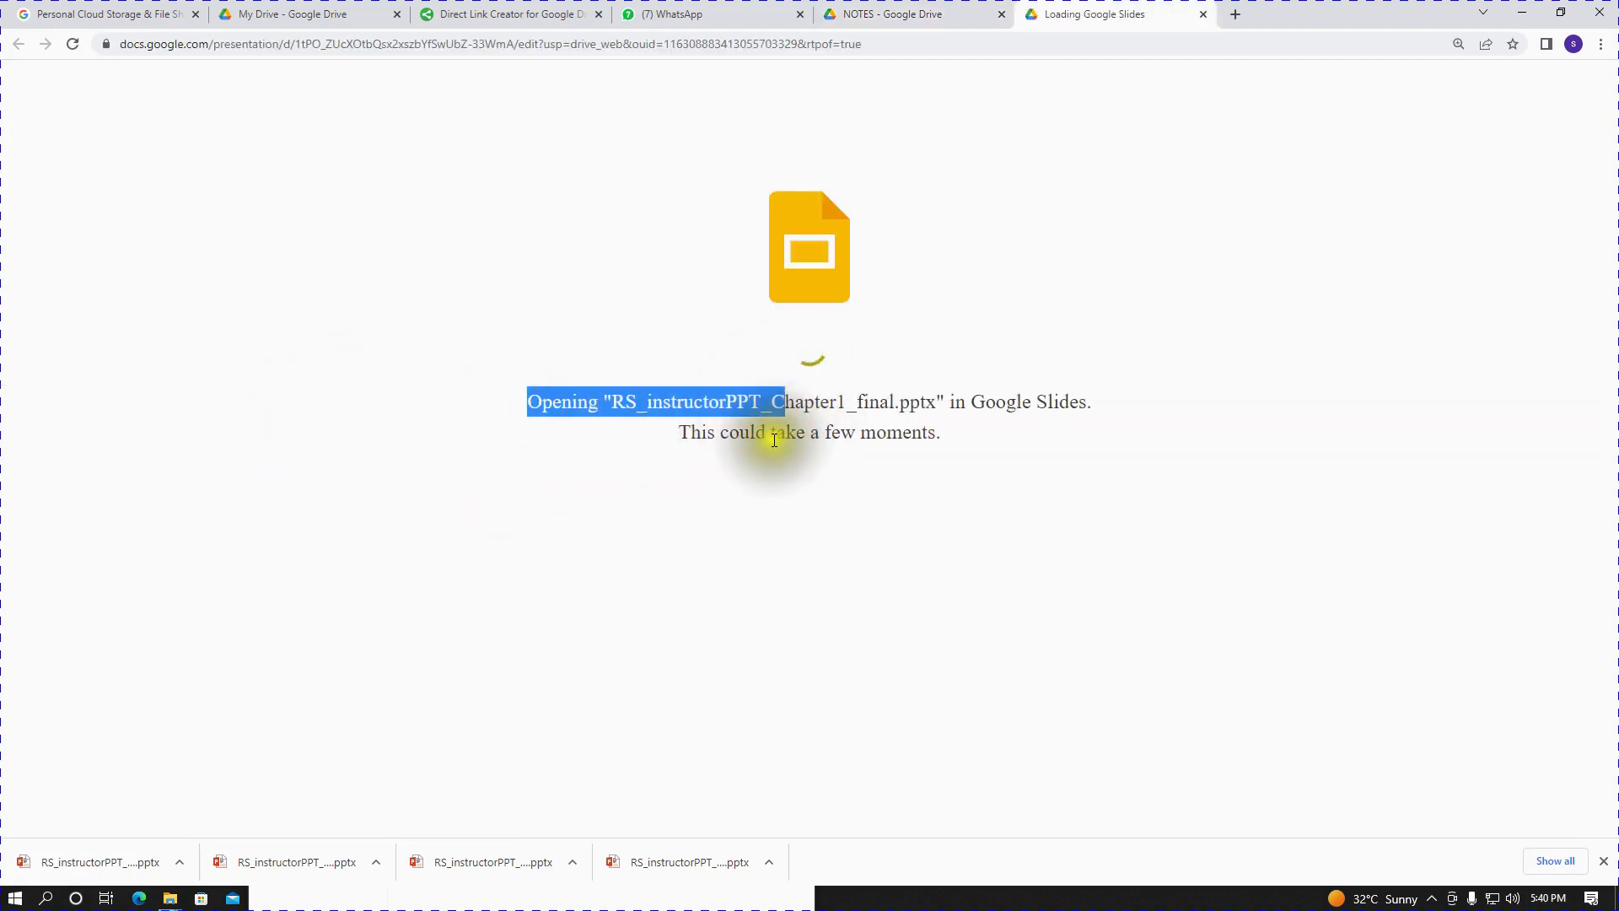
pyautogui.click(797, 466)
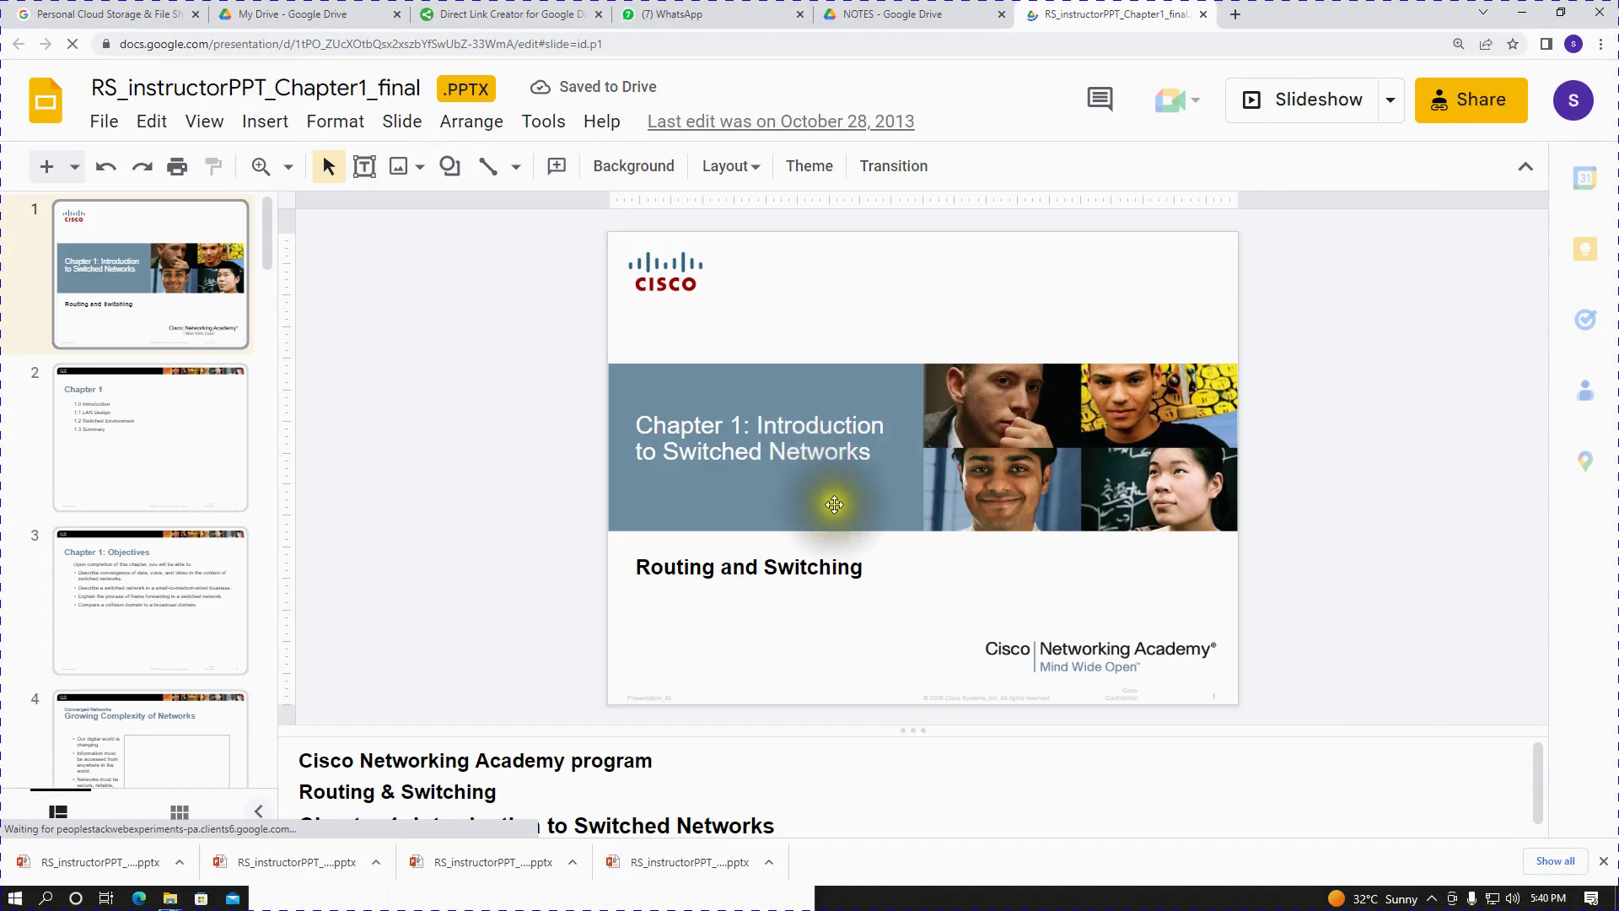
# - Close the downloads bar and Office editing welcome, then browse slides 1–5, ending on slide 4
pyautogui.press('Down')
pyautogui.press('Up')
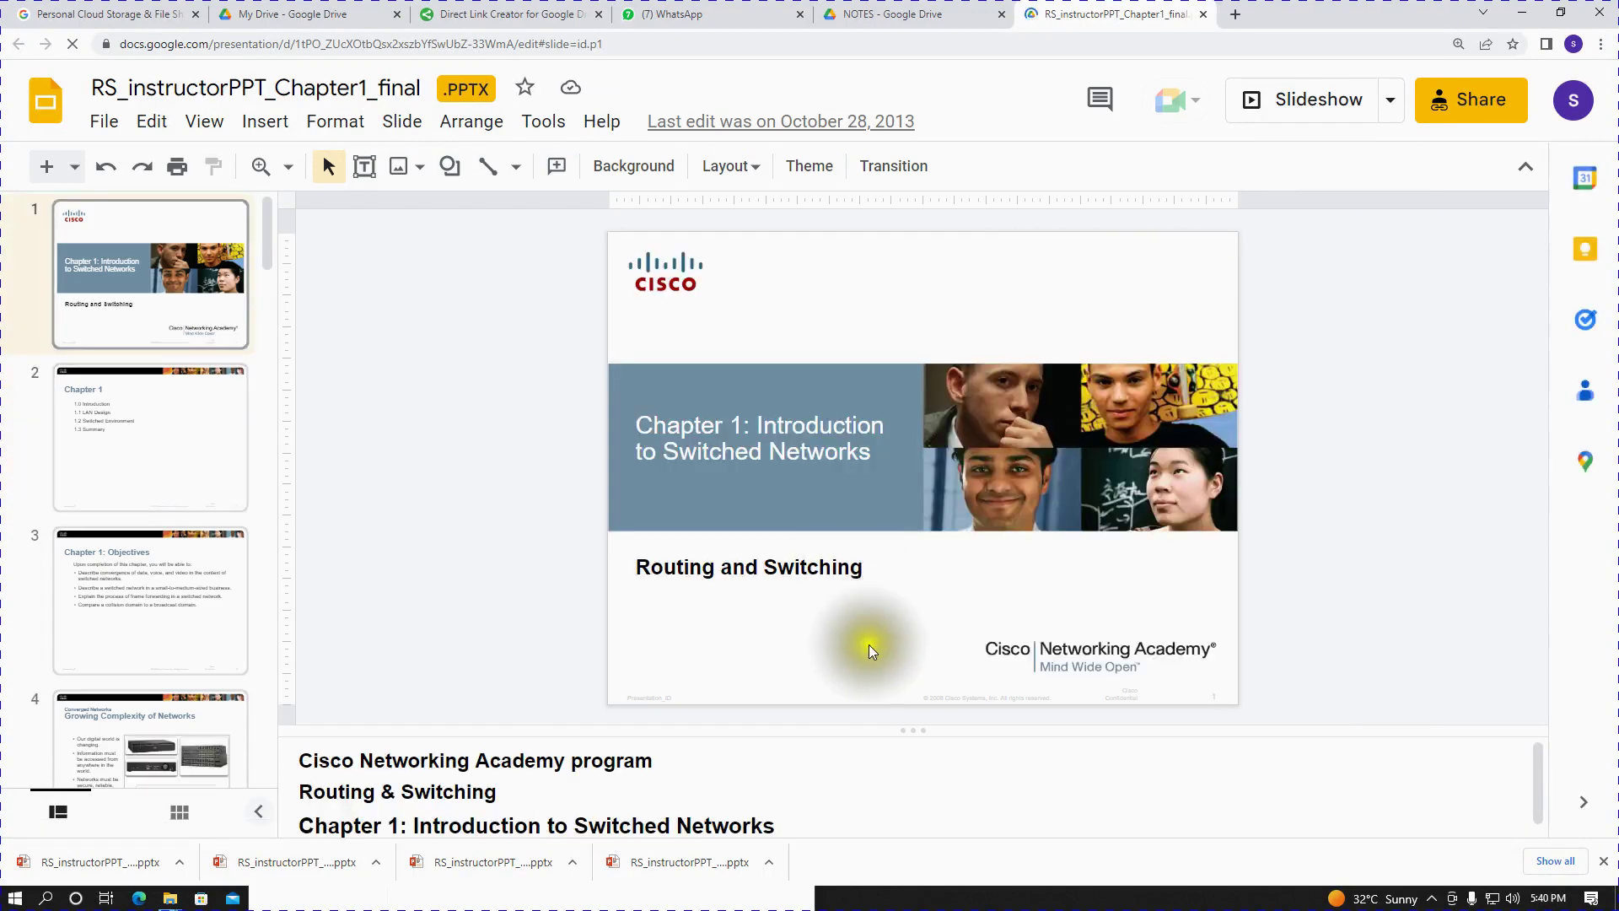
pyautogui.click(1604, 861)
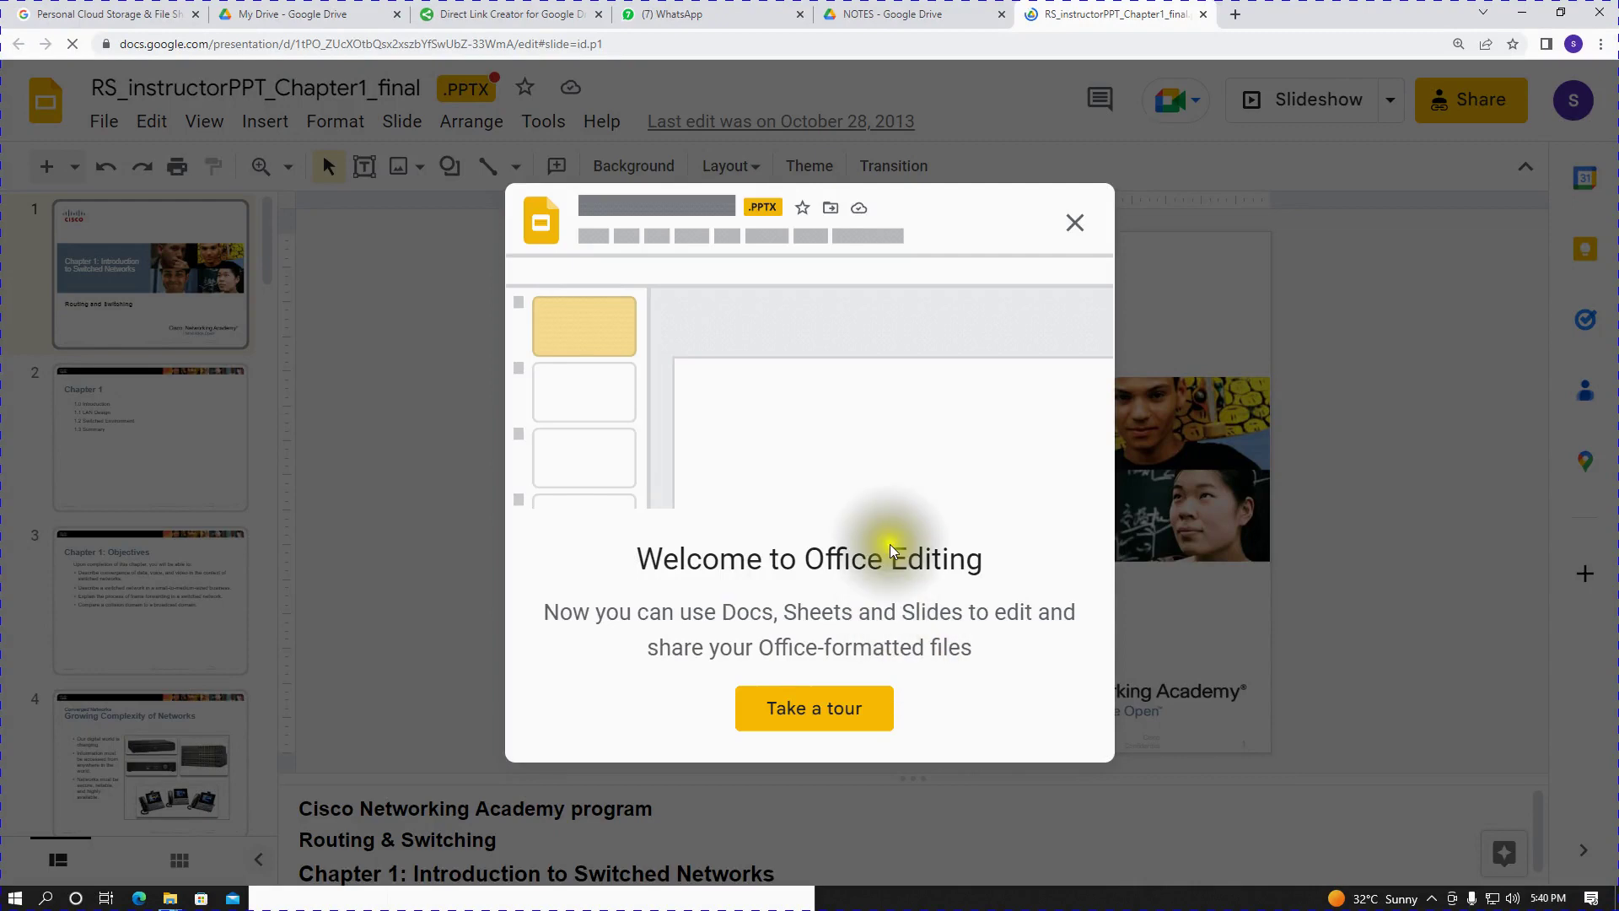
pyautogui.click(1074, 223)
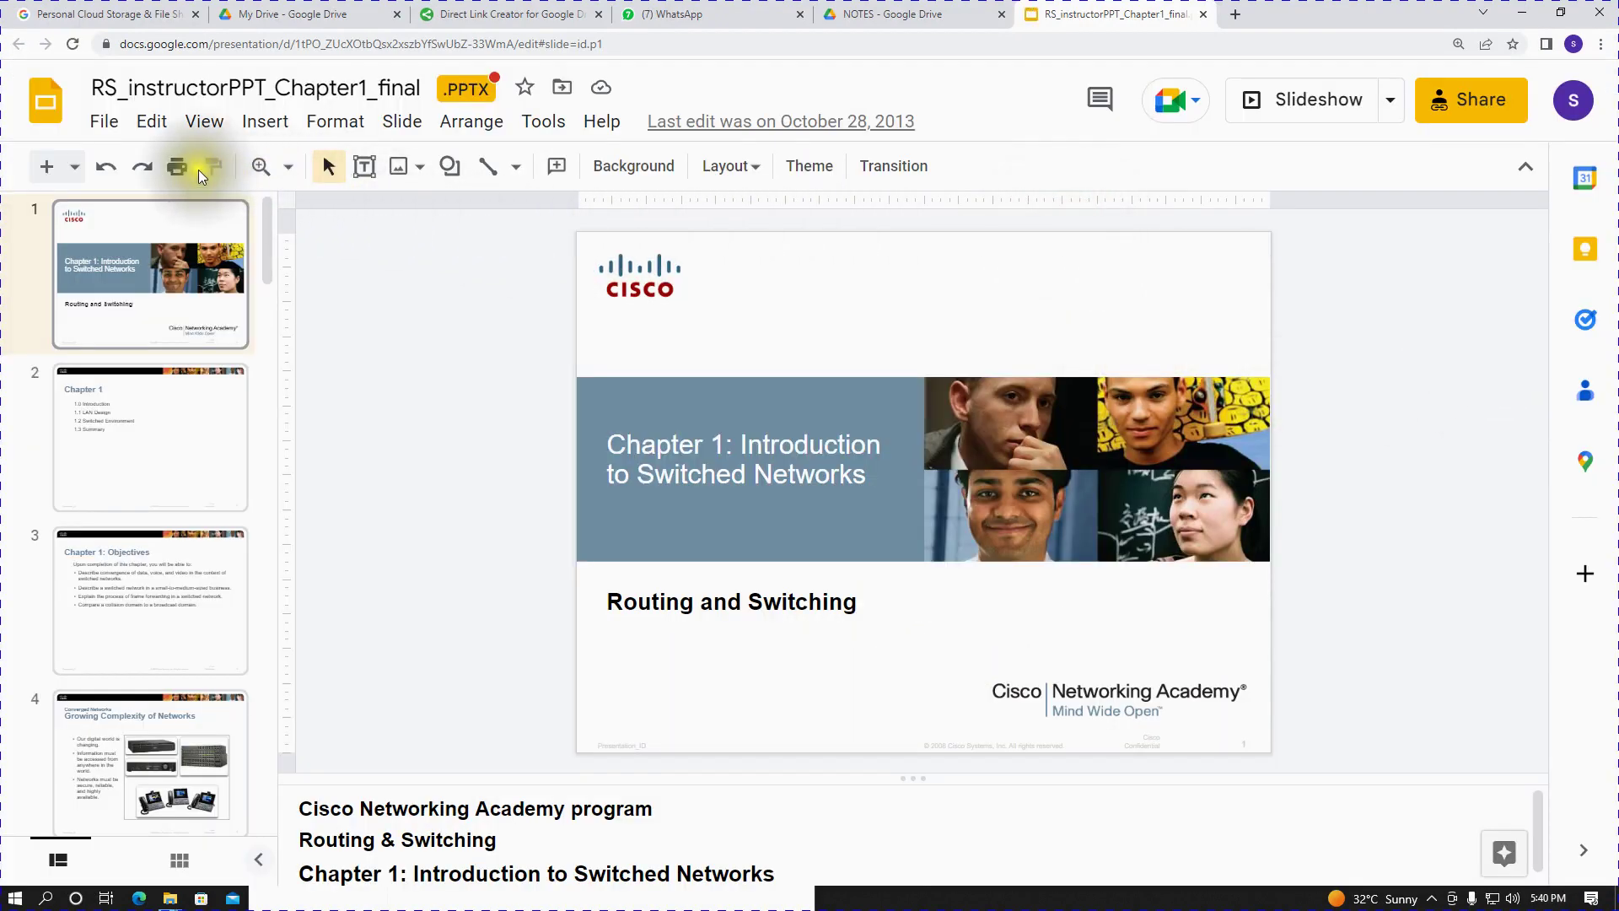
pyautogui.scroll(-4, 95, 496)
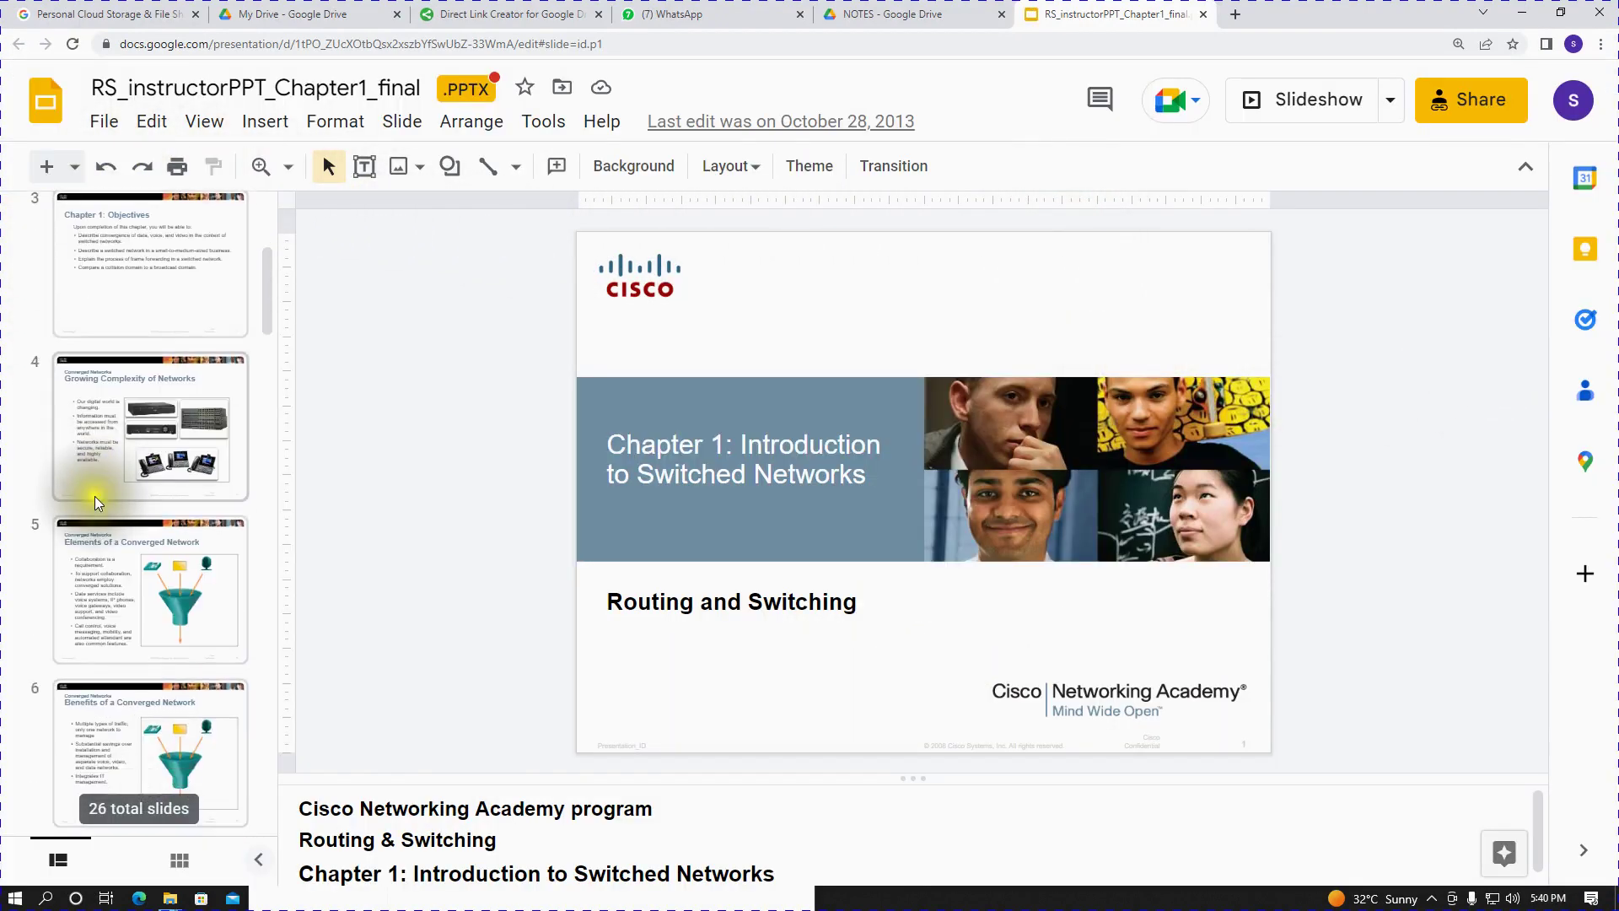
pyautogui.click(141, 482)
pyautogui.click(172, 601)
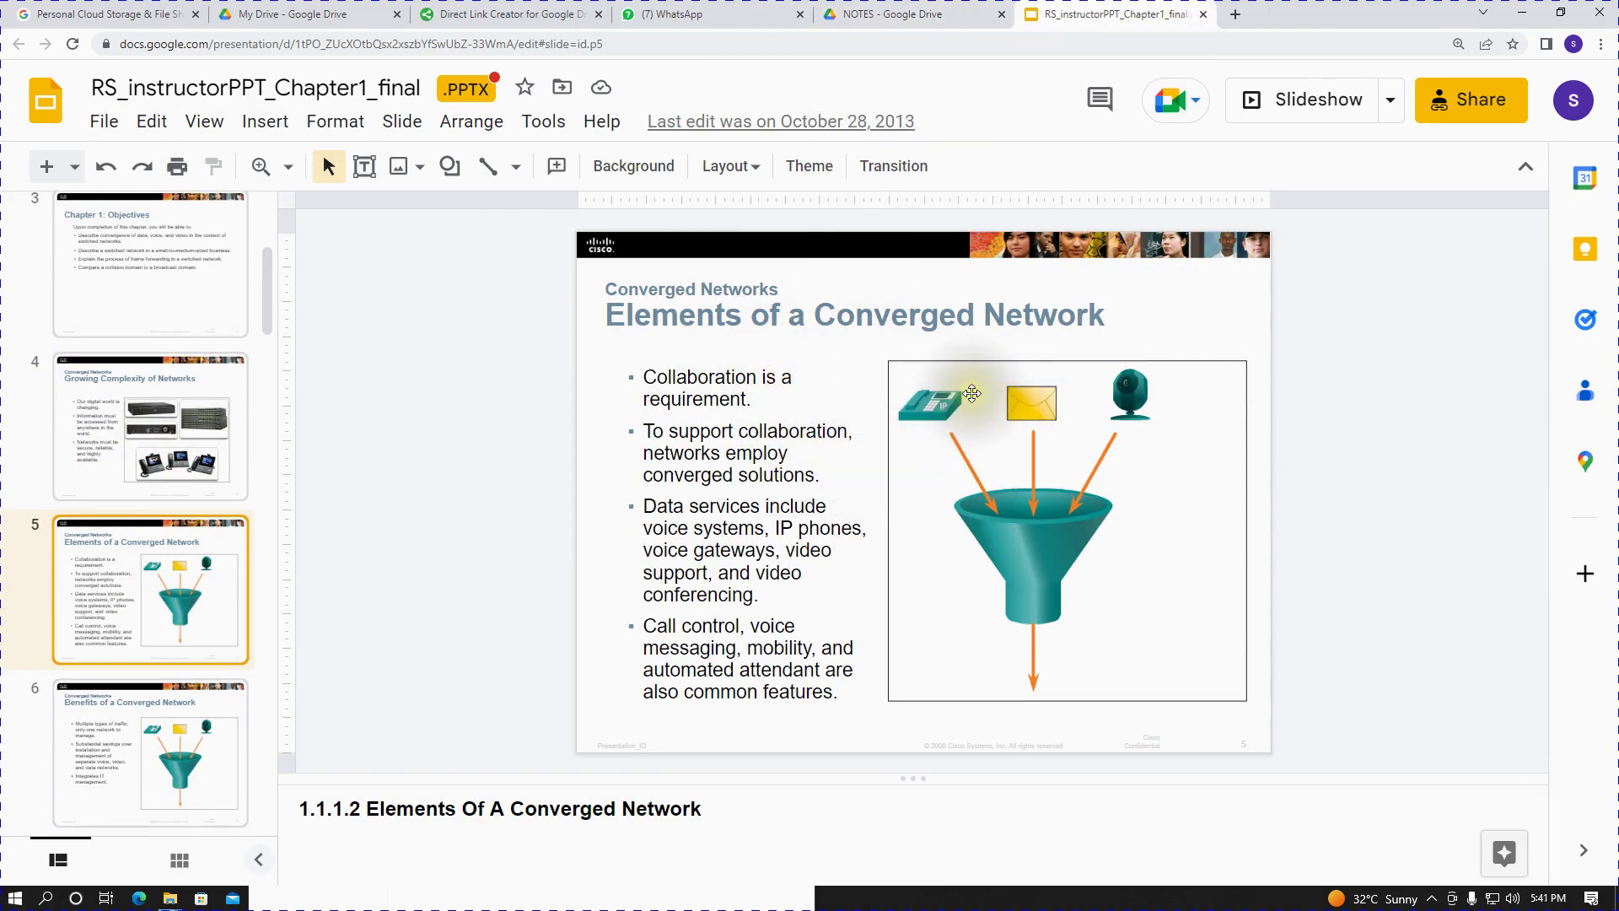
pyautogui.press('Up')
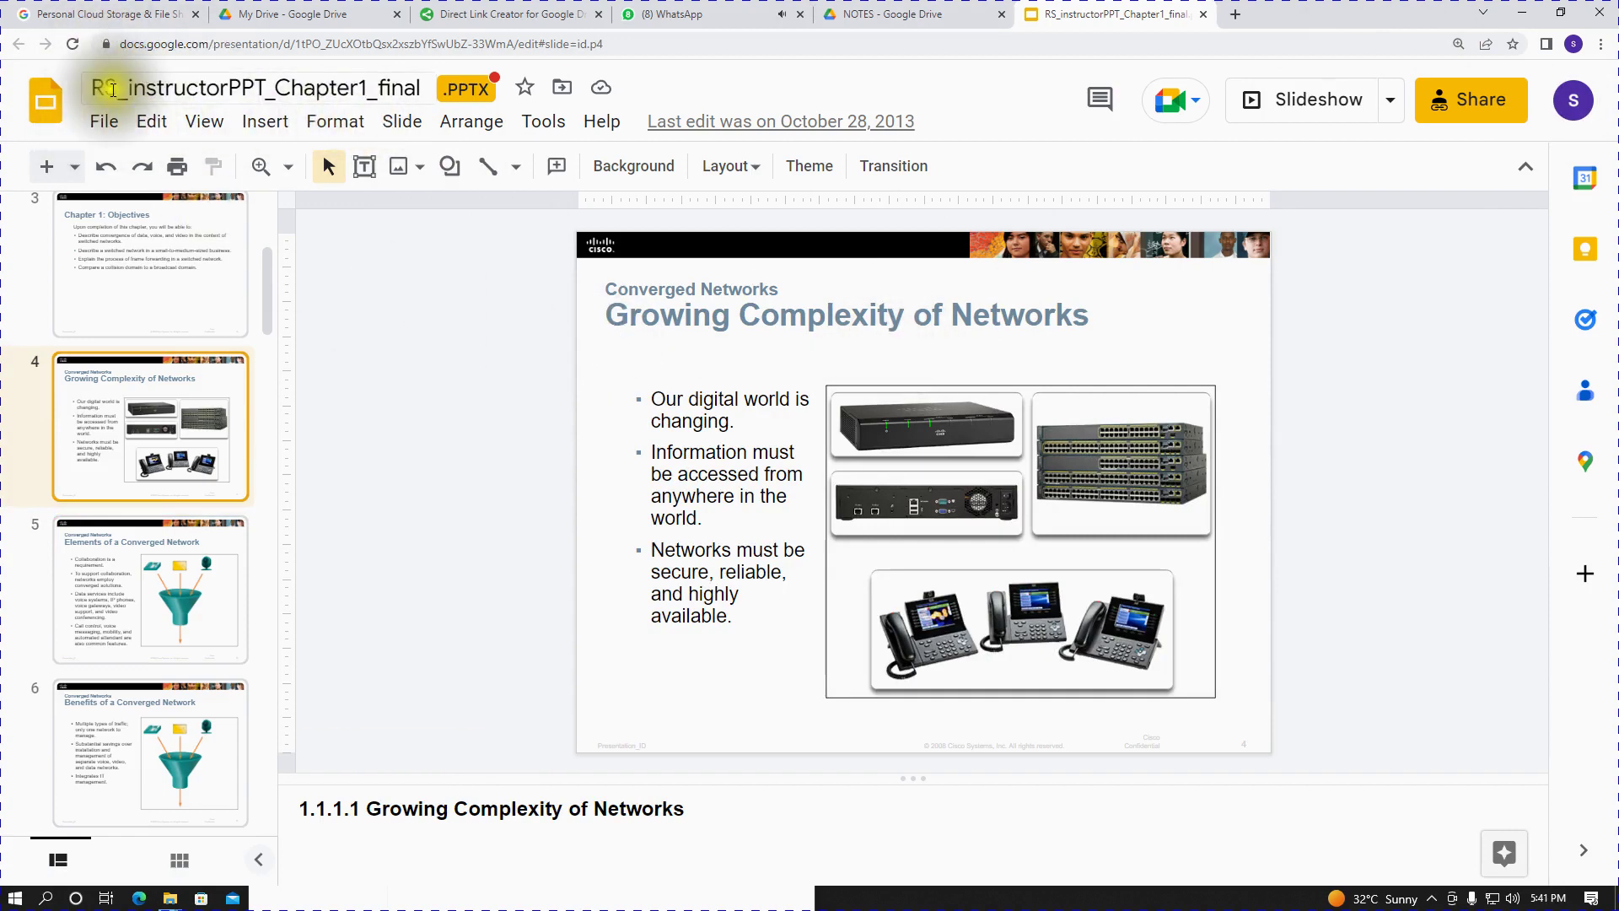
# - Download the Chapter 1 deck via File > Download > PDF document and open the PDF
pyautogui.click(99, 122)
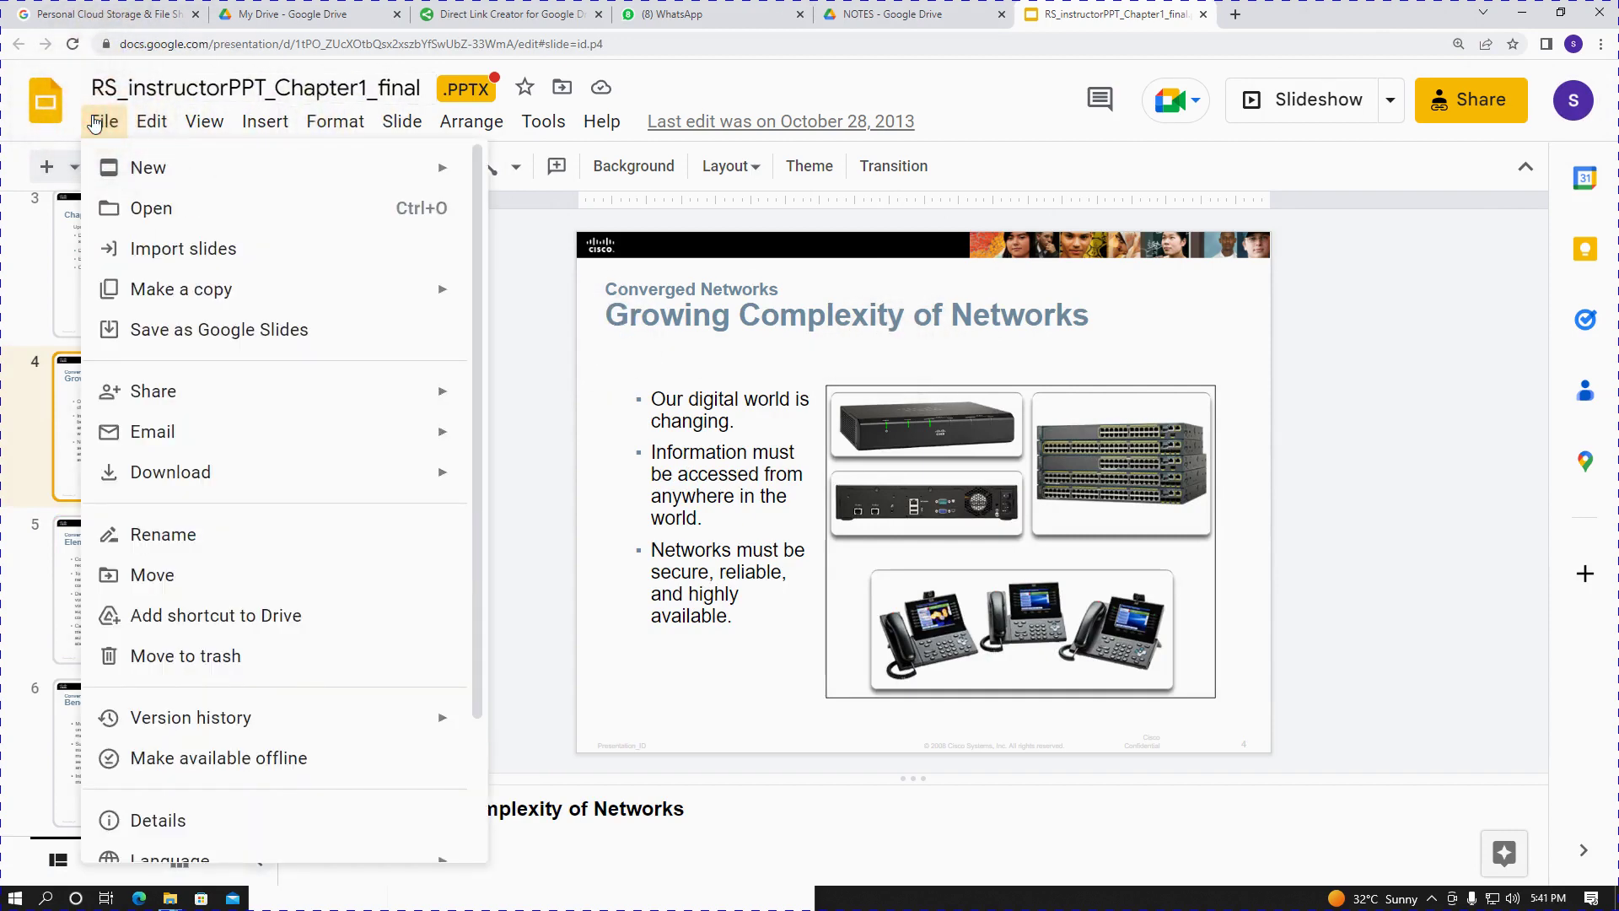
pyautogui.moveTo(138, 470)
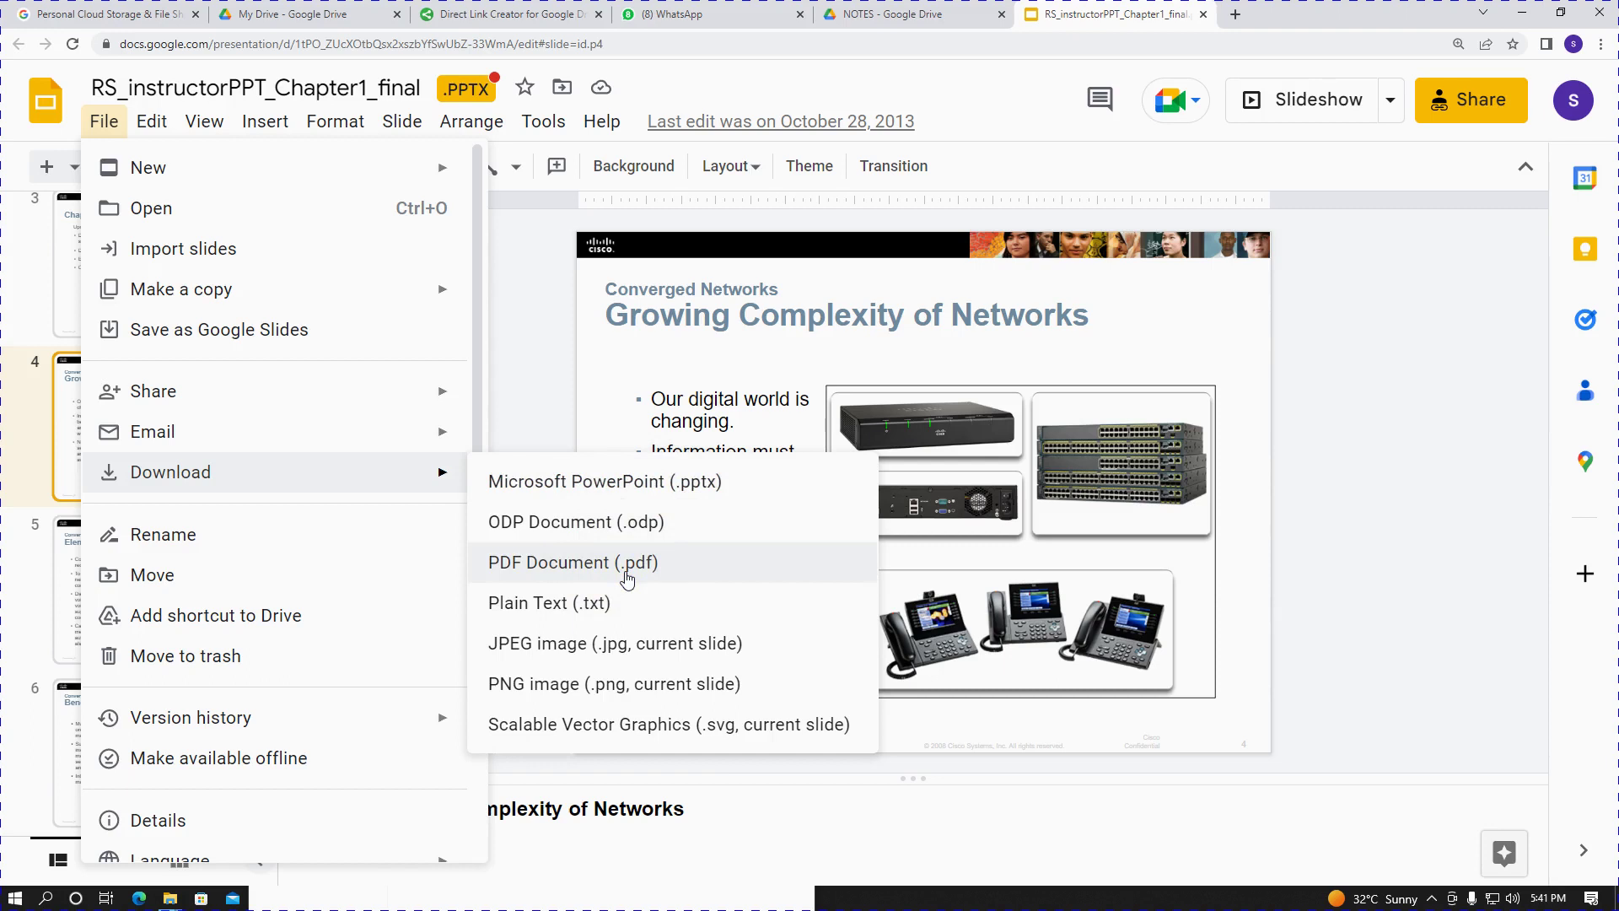
pyautogui.click(689, 570)
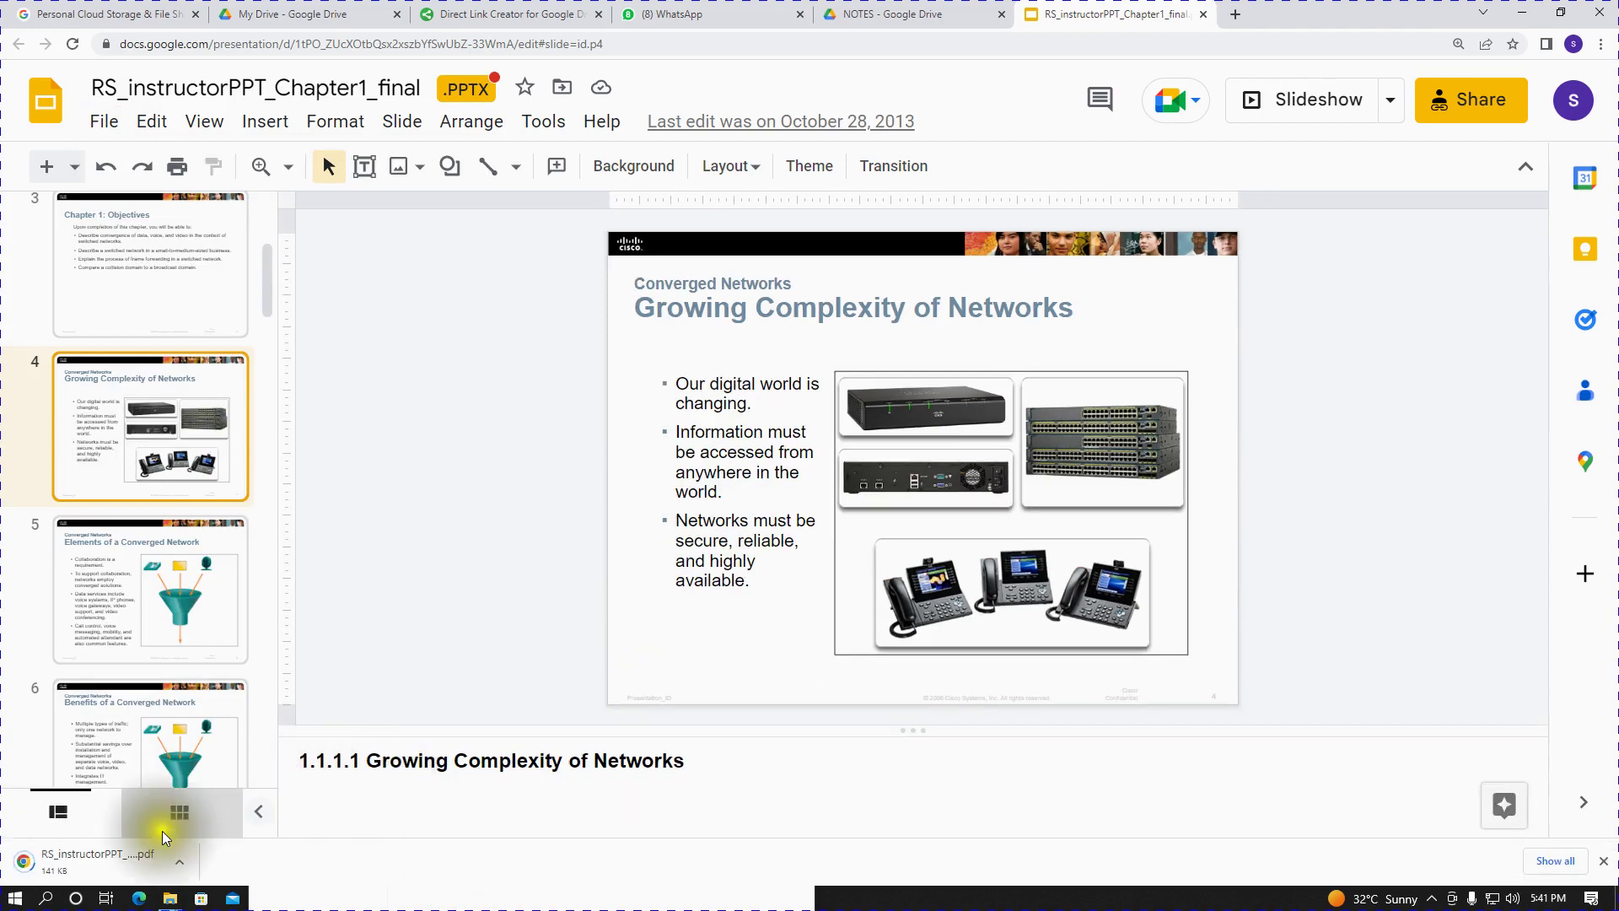
pyautogui.click(126, 858)
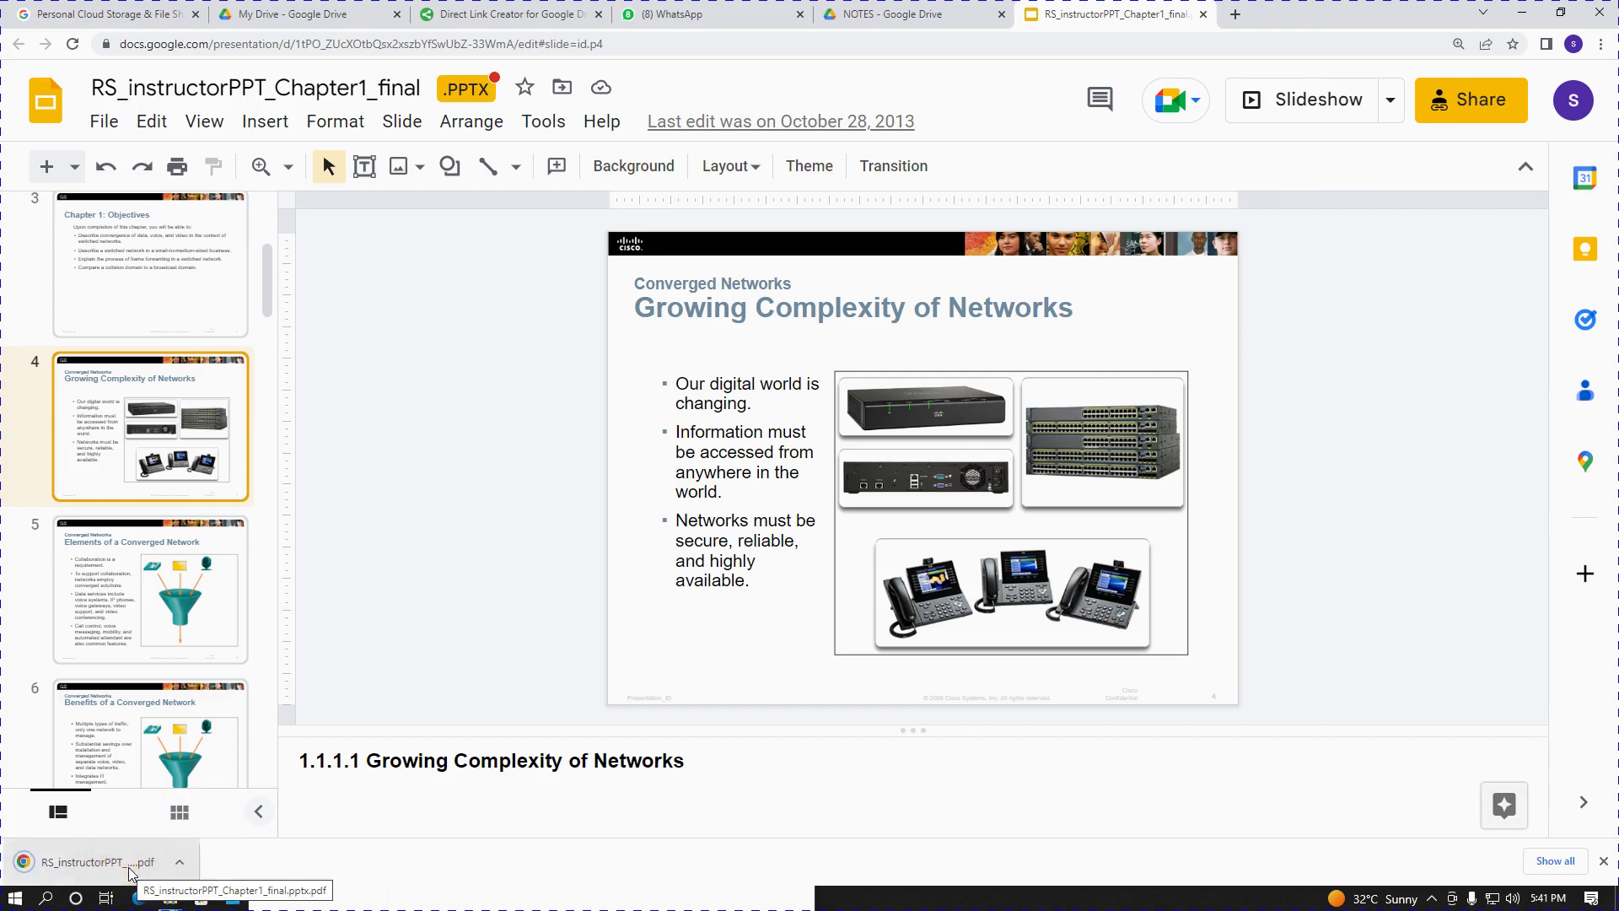
pyautogui.click(103, 867)
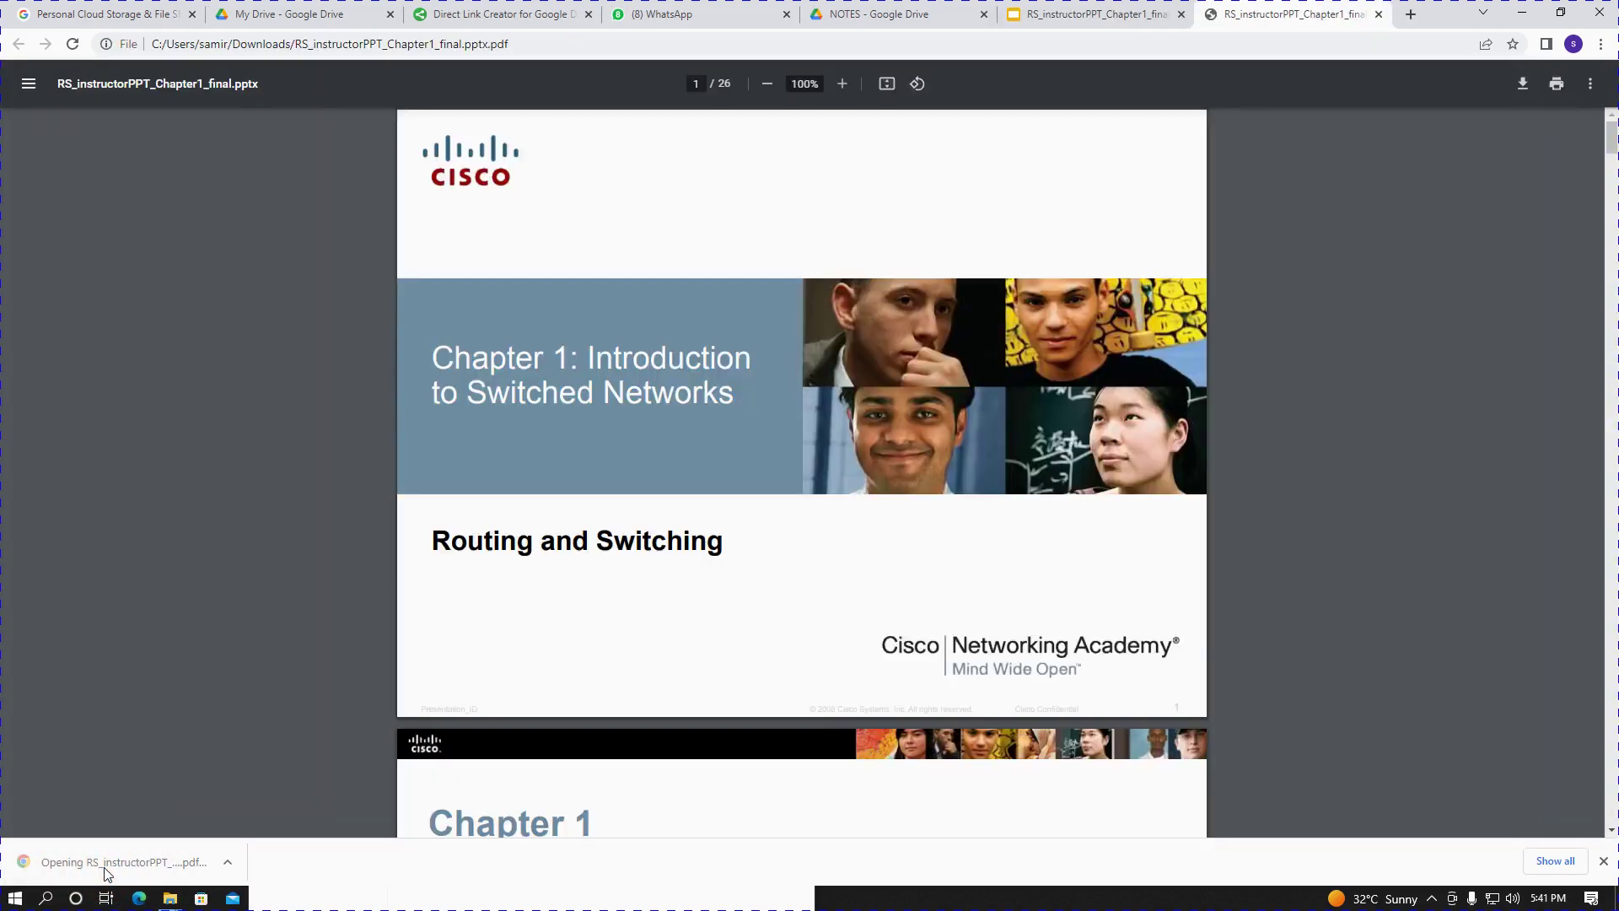
# - Scroll through the first pages of the Chapter 1 PDF, then switch back to My Drive
pyautogui.scroll(-13, 726, 674)
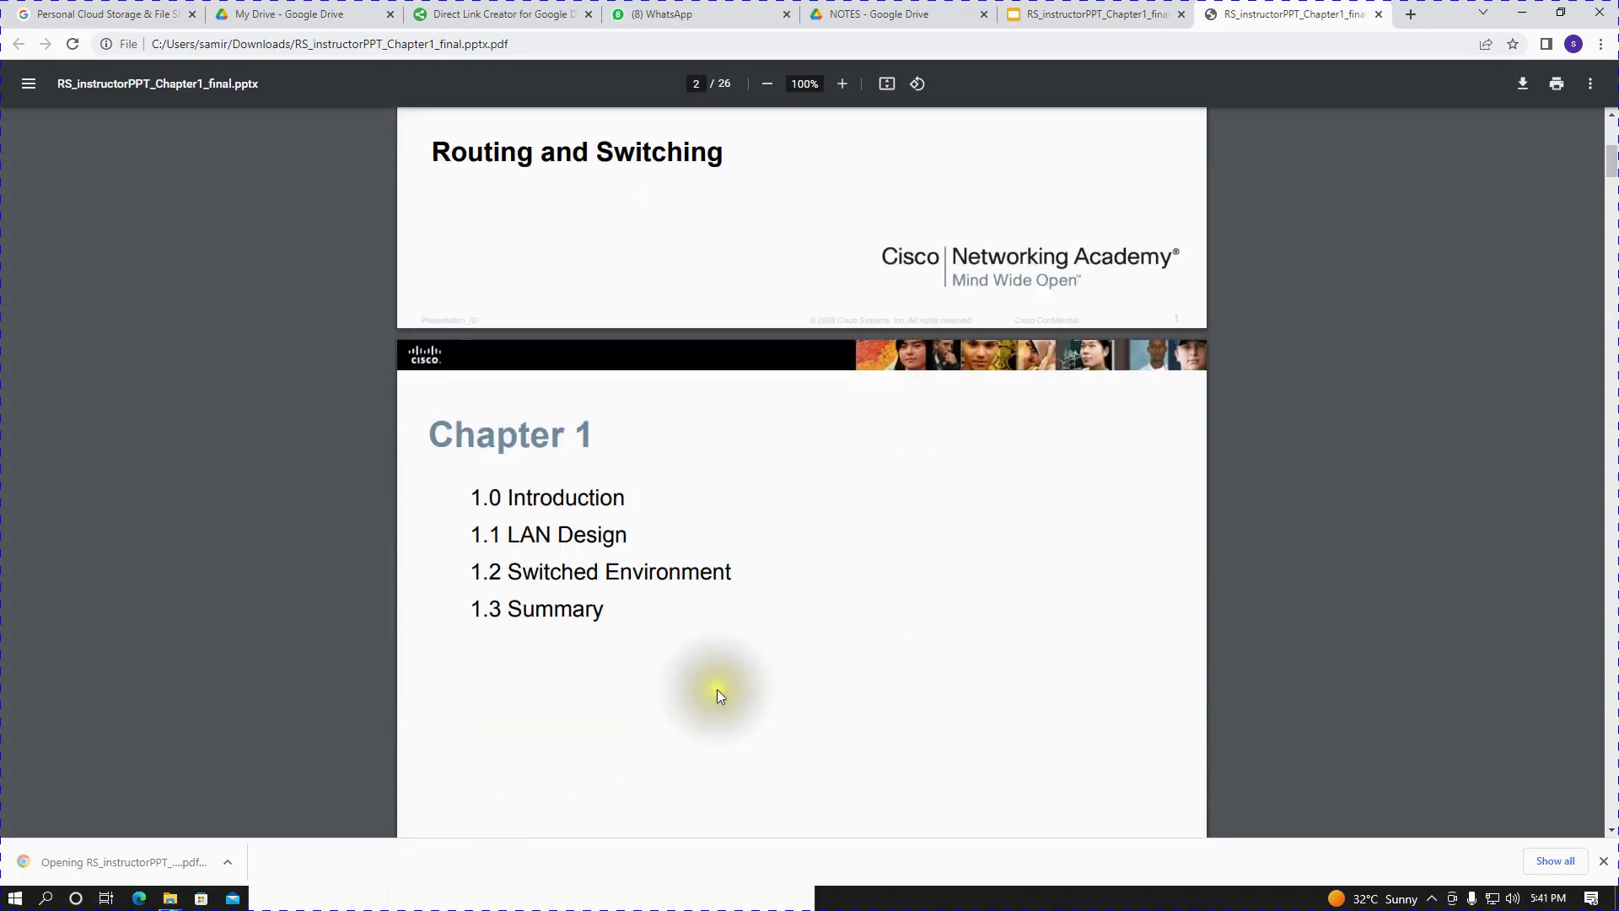
pyautogui.scroll(-1, 802, 269)
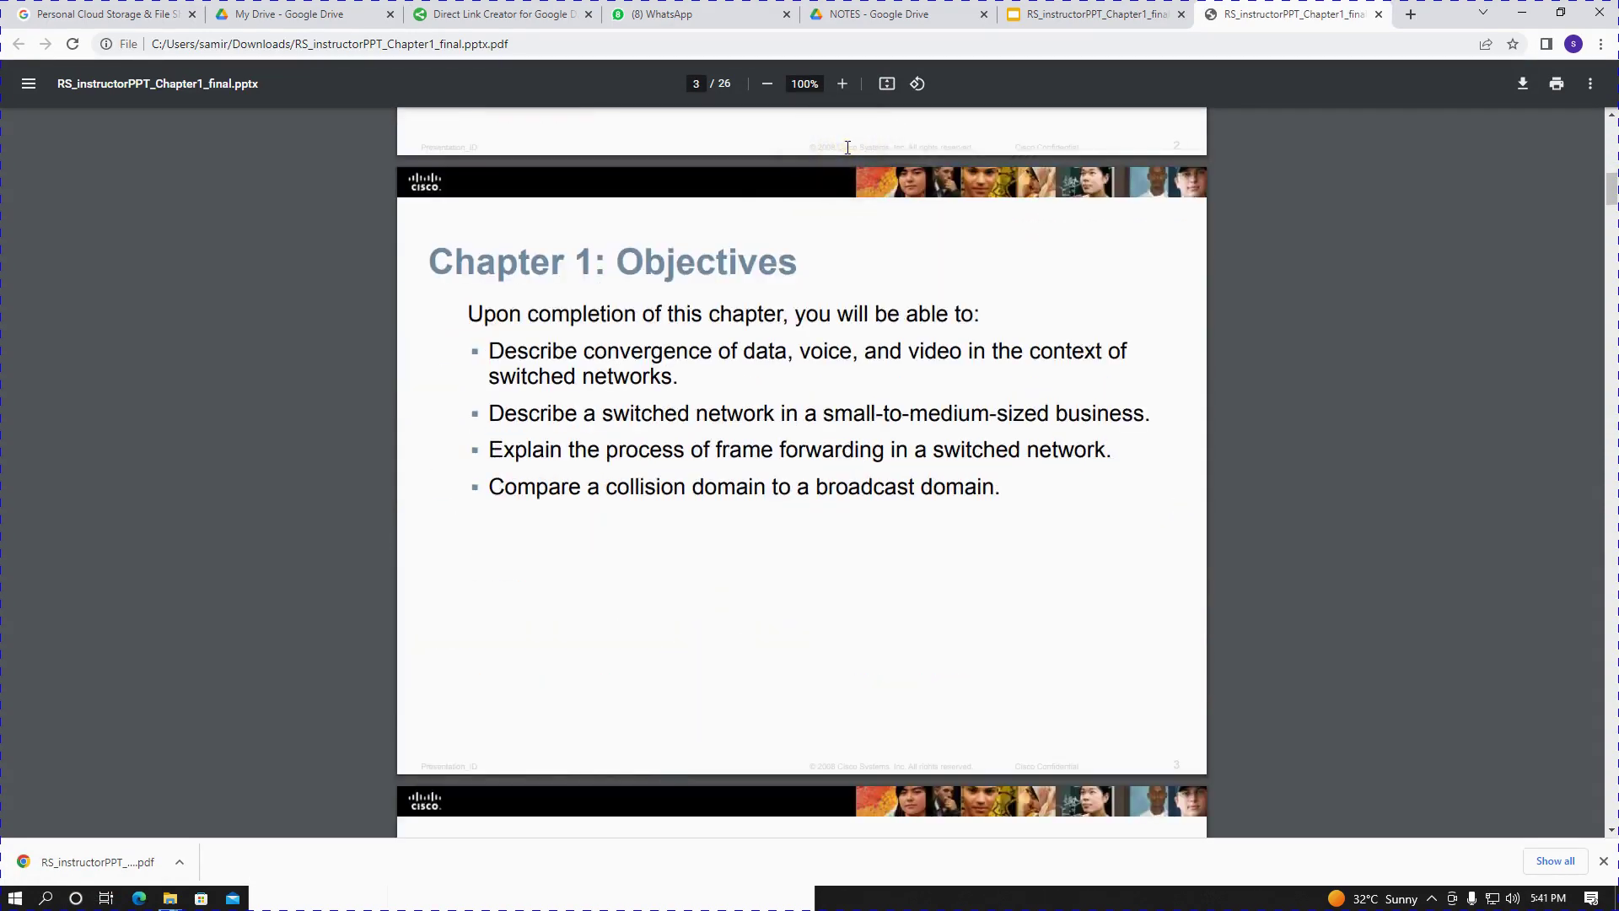
pyautogui.click(270, 12)
# - Close the sharing dialog and uploads list, then rename the NOTES folder to 'NOTES 2'
pyautogui.click(970, 611)
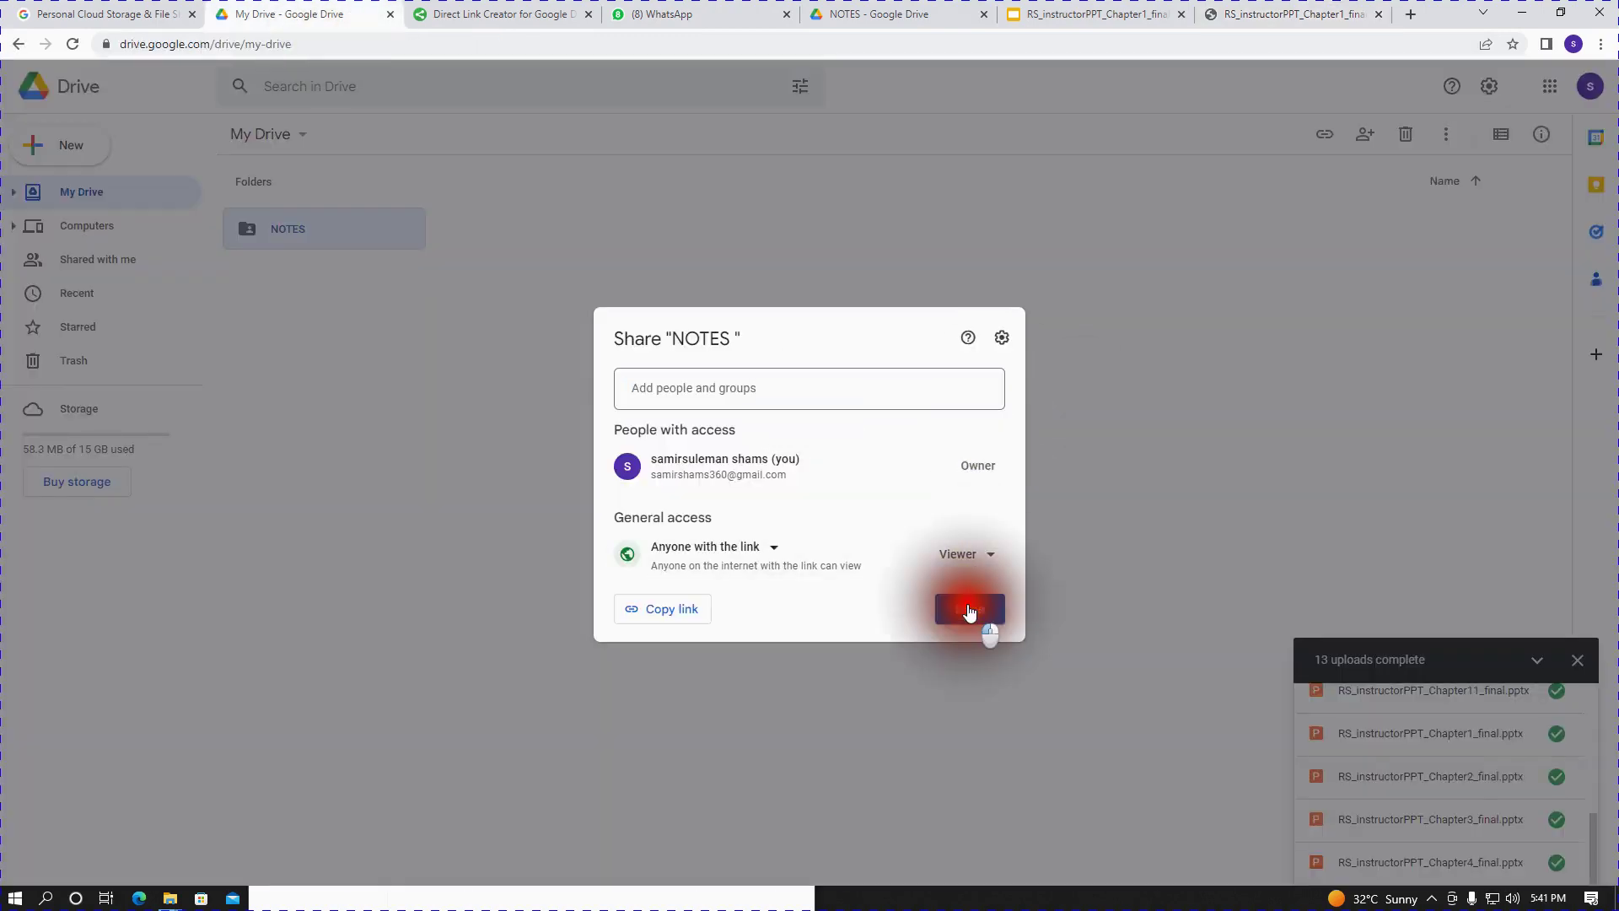
pyautogui.click(1536, 666)
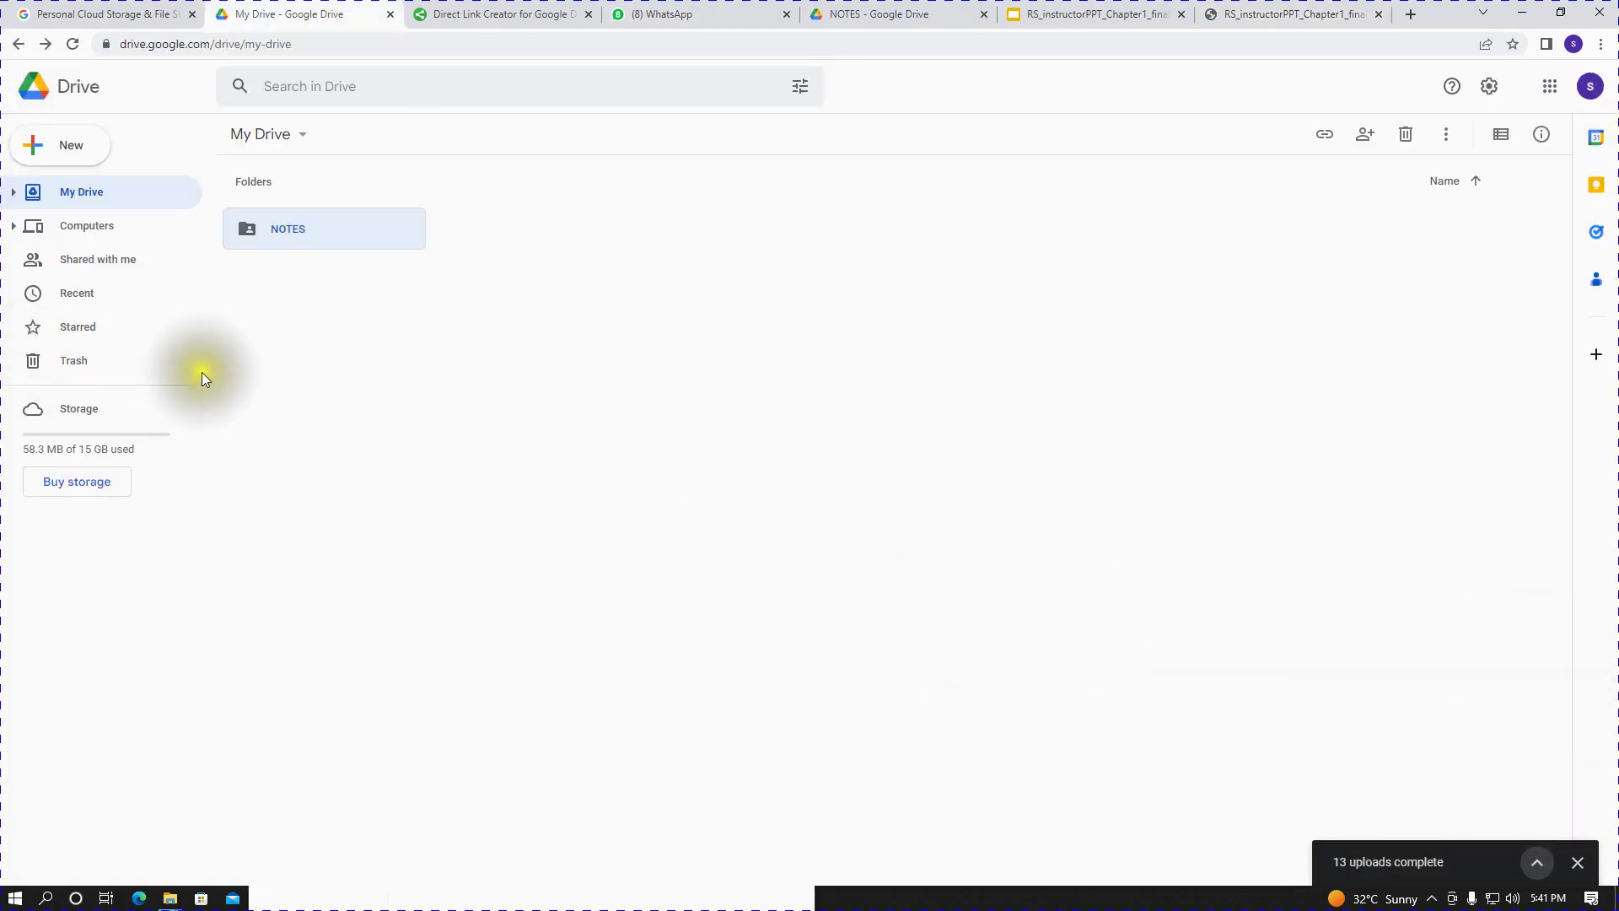
pyautogui.rightClick(296, 241)
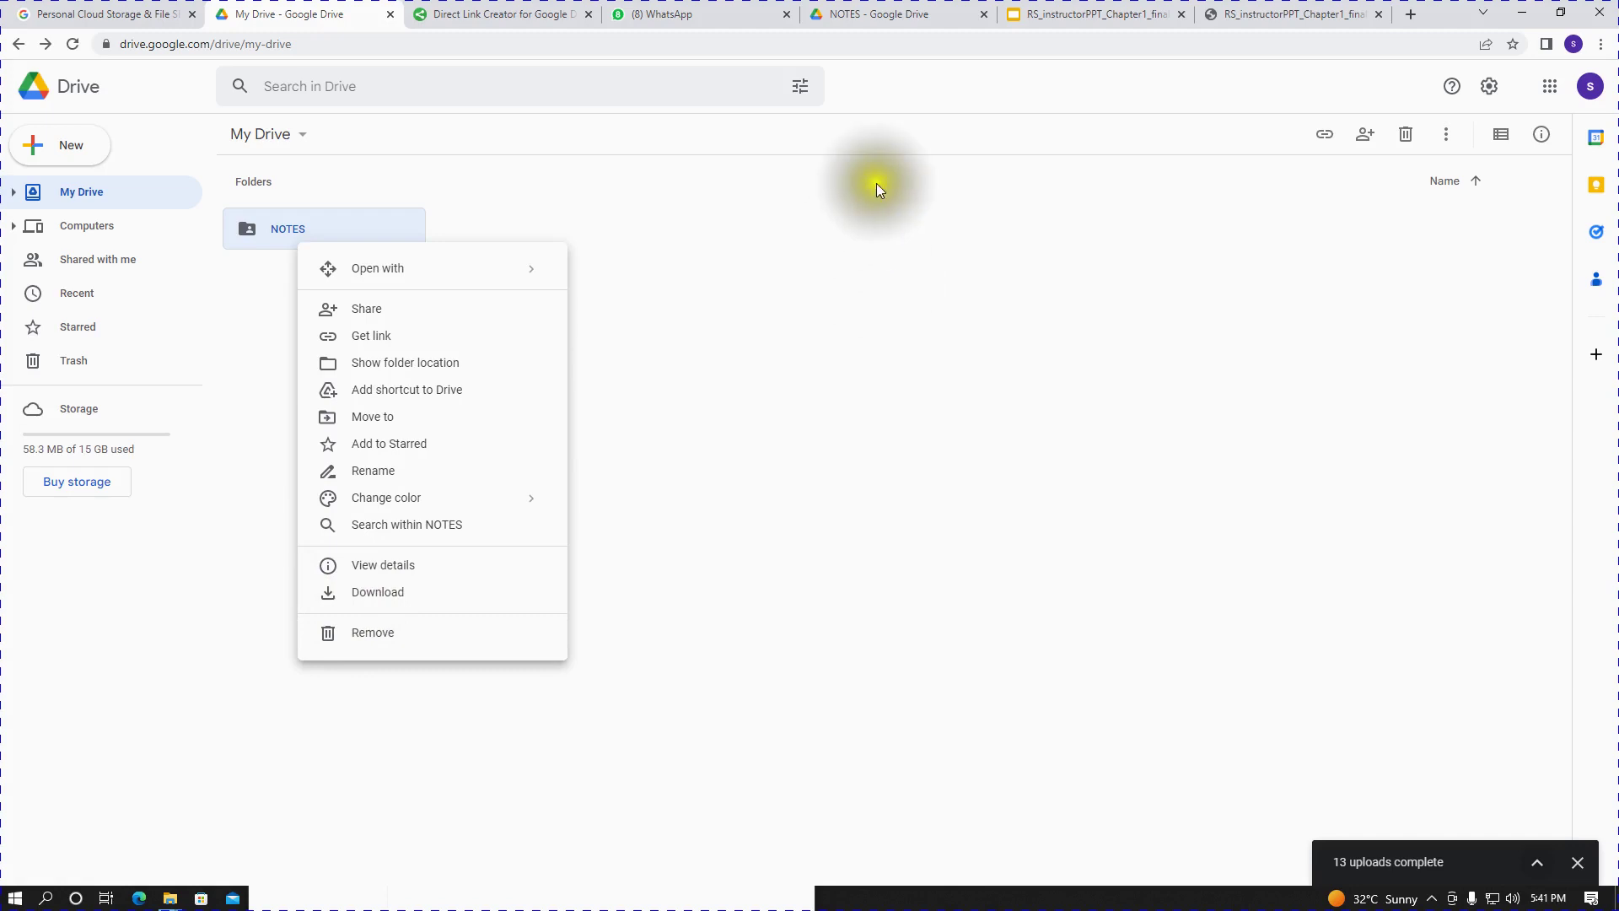
pyautogui.click(377, 474)
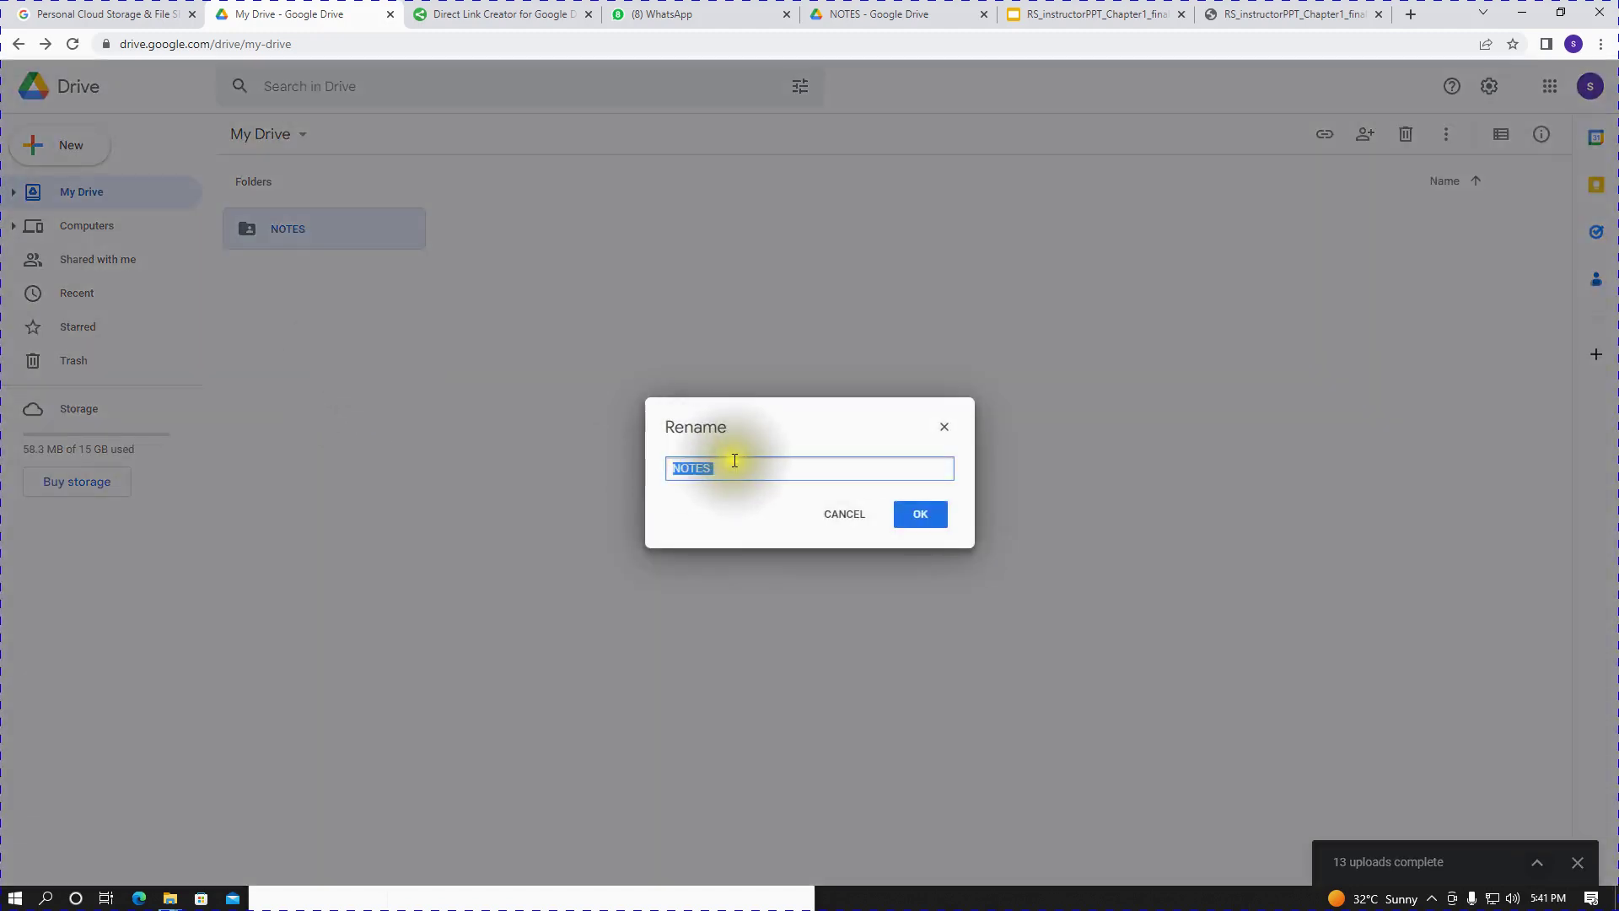
pyautogui.click(735, 464)
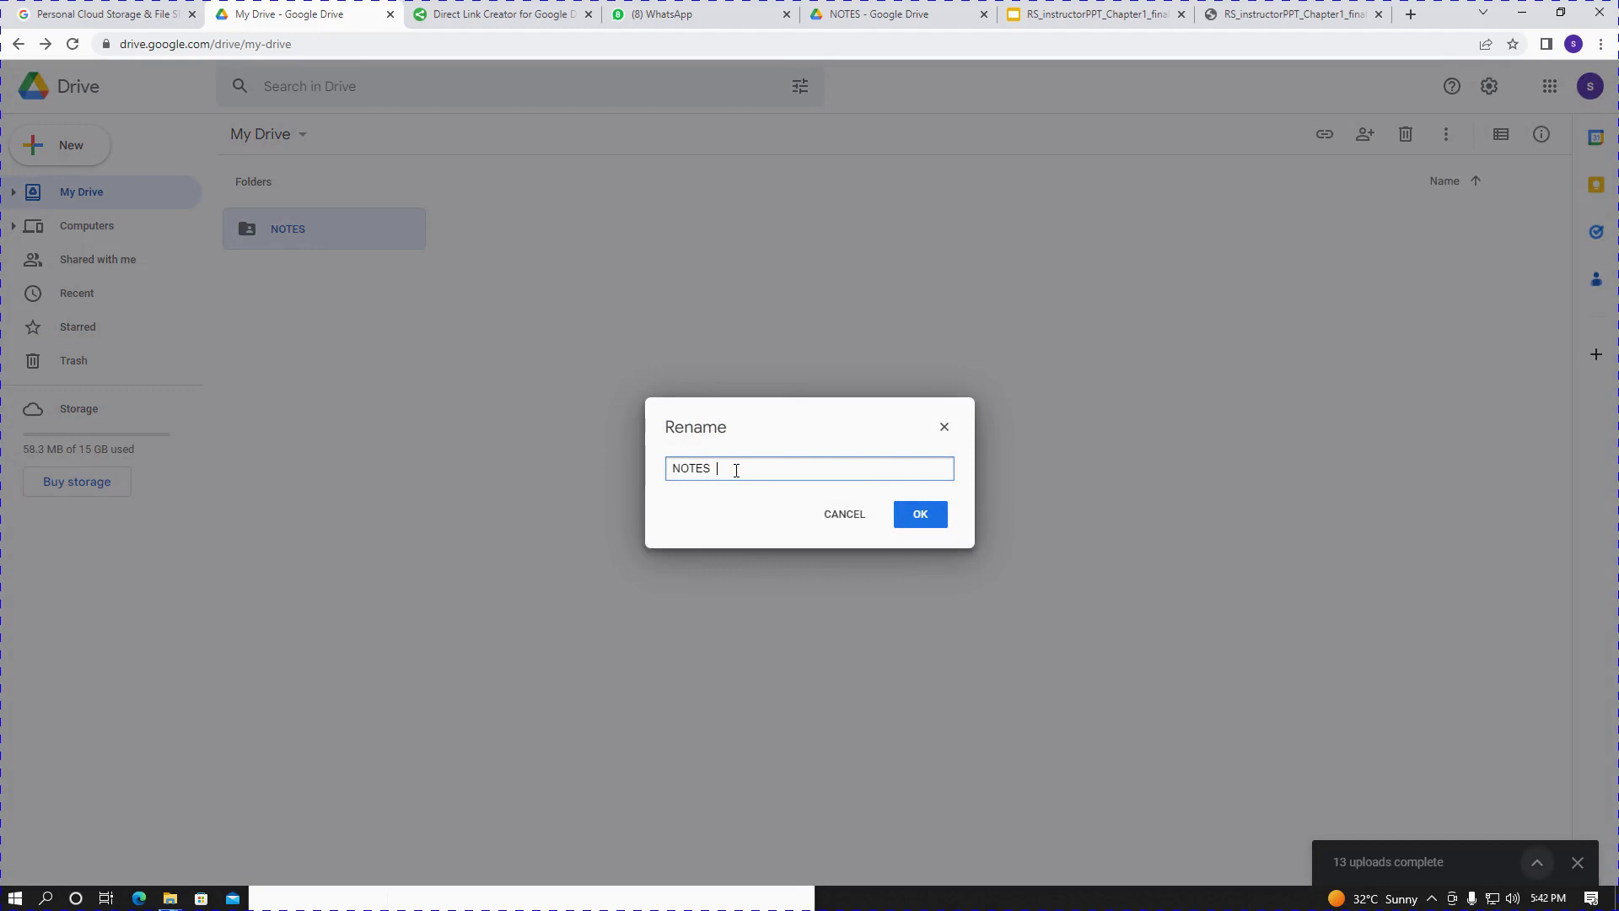
pyautogui.click(920, 515)
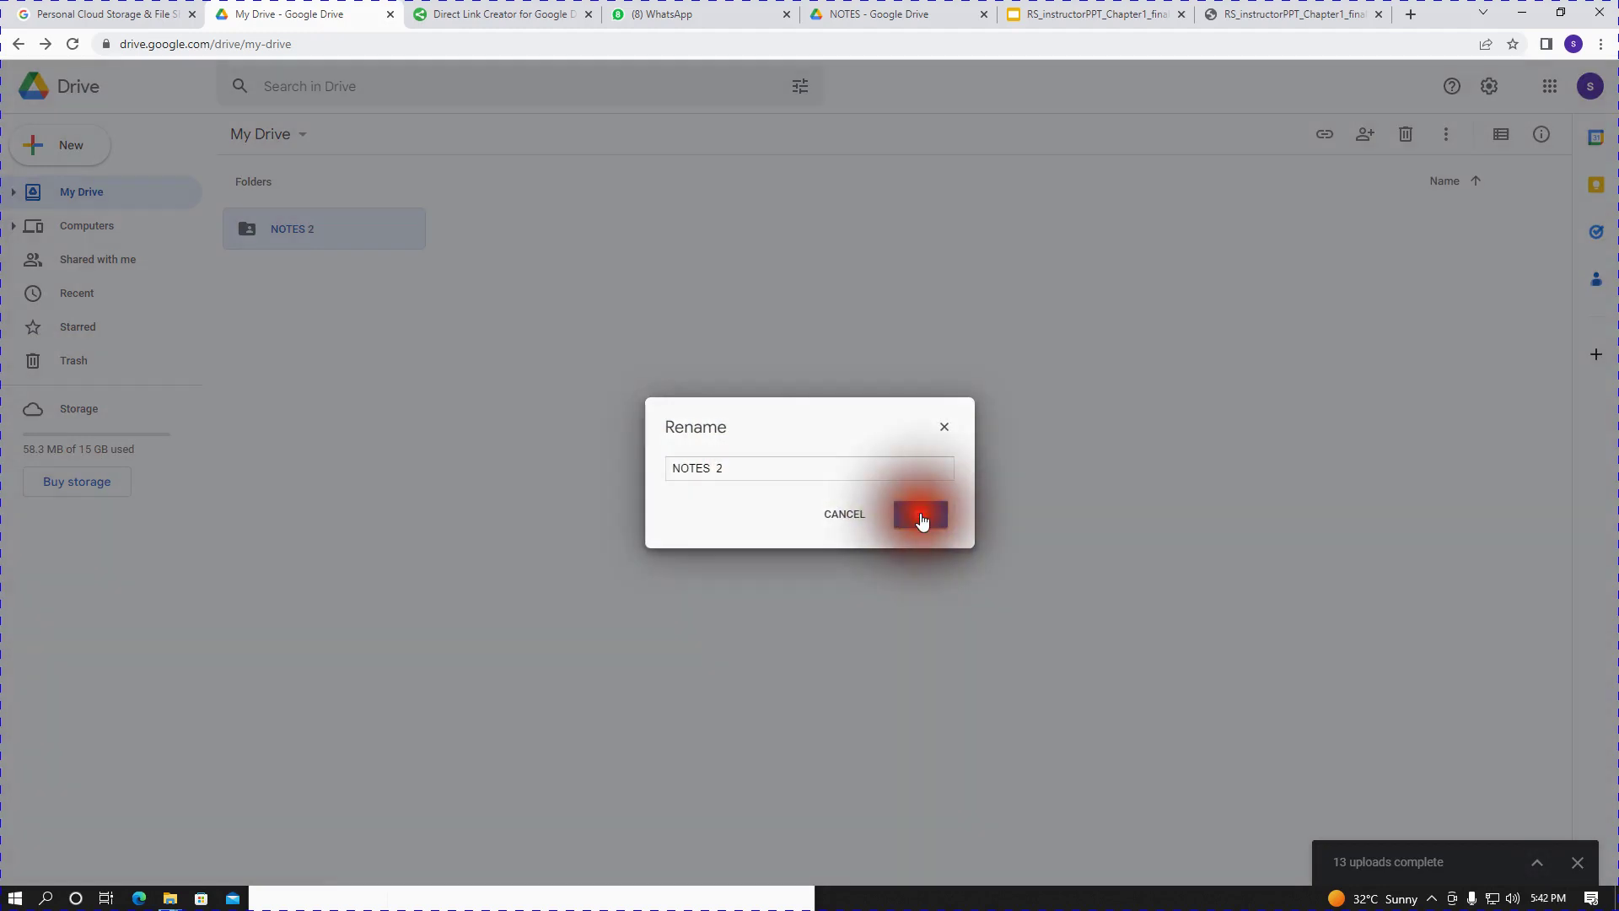
pyautogui.click(310, 245)
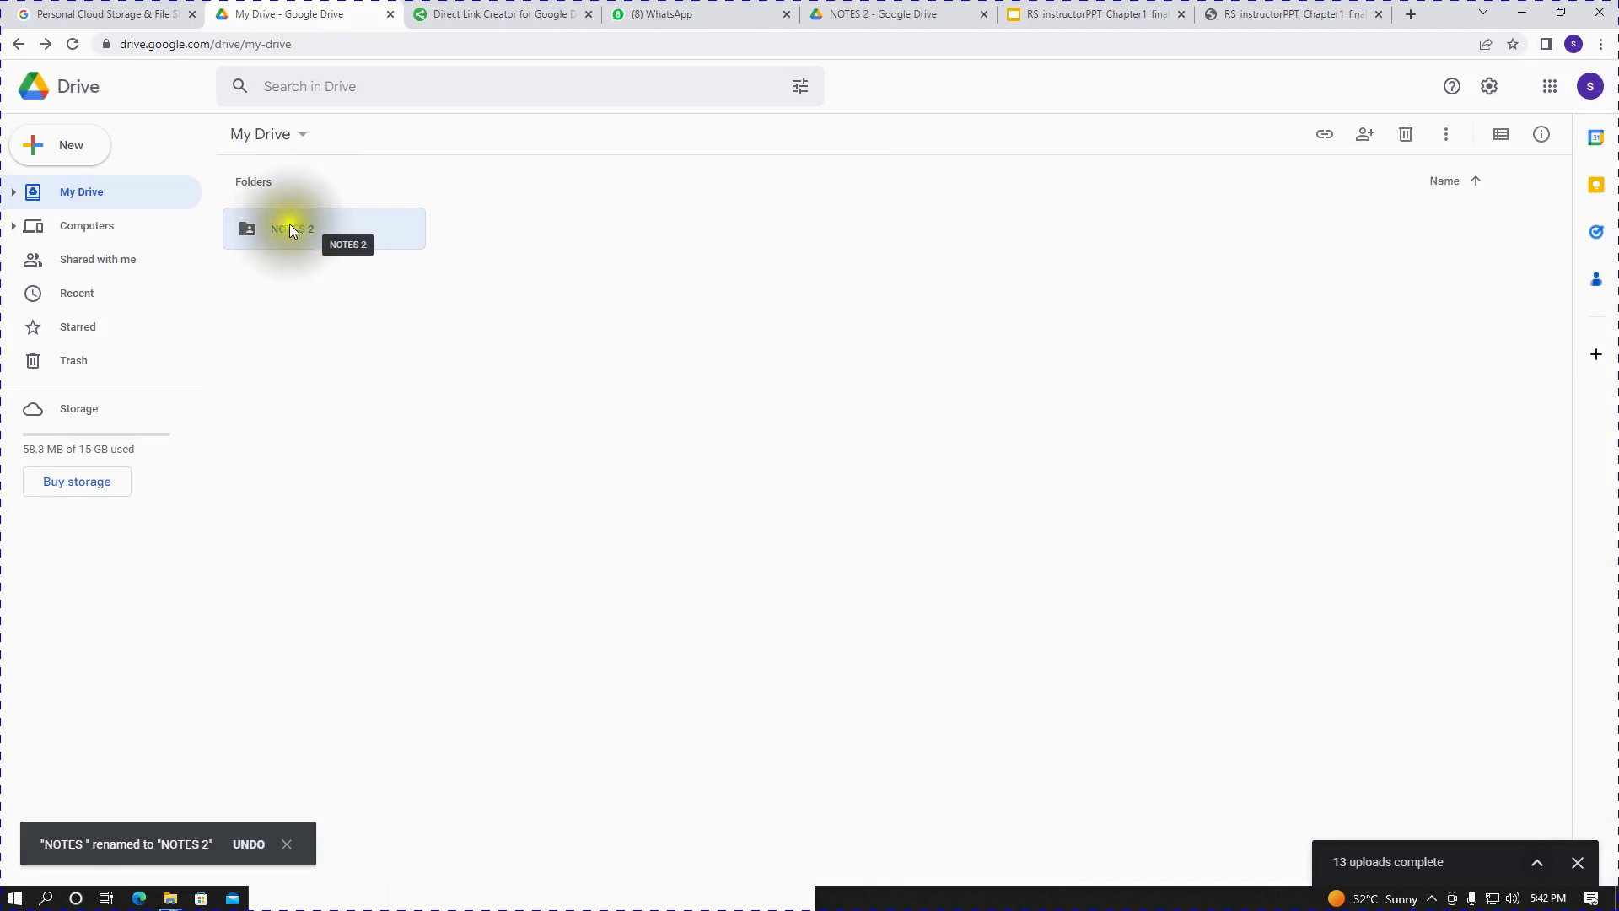
# - Create a new folder named 'QUIZES' in My Drive
pyautogui.click(81, 147)
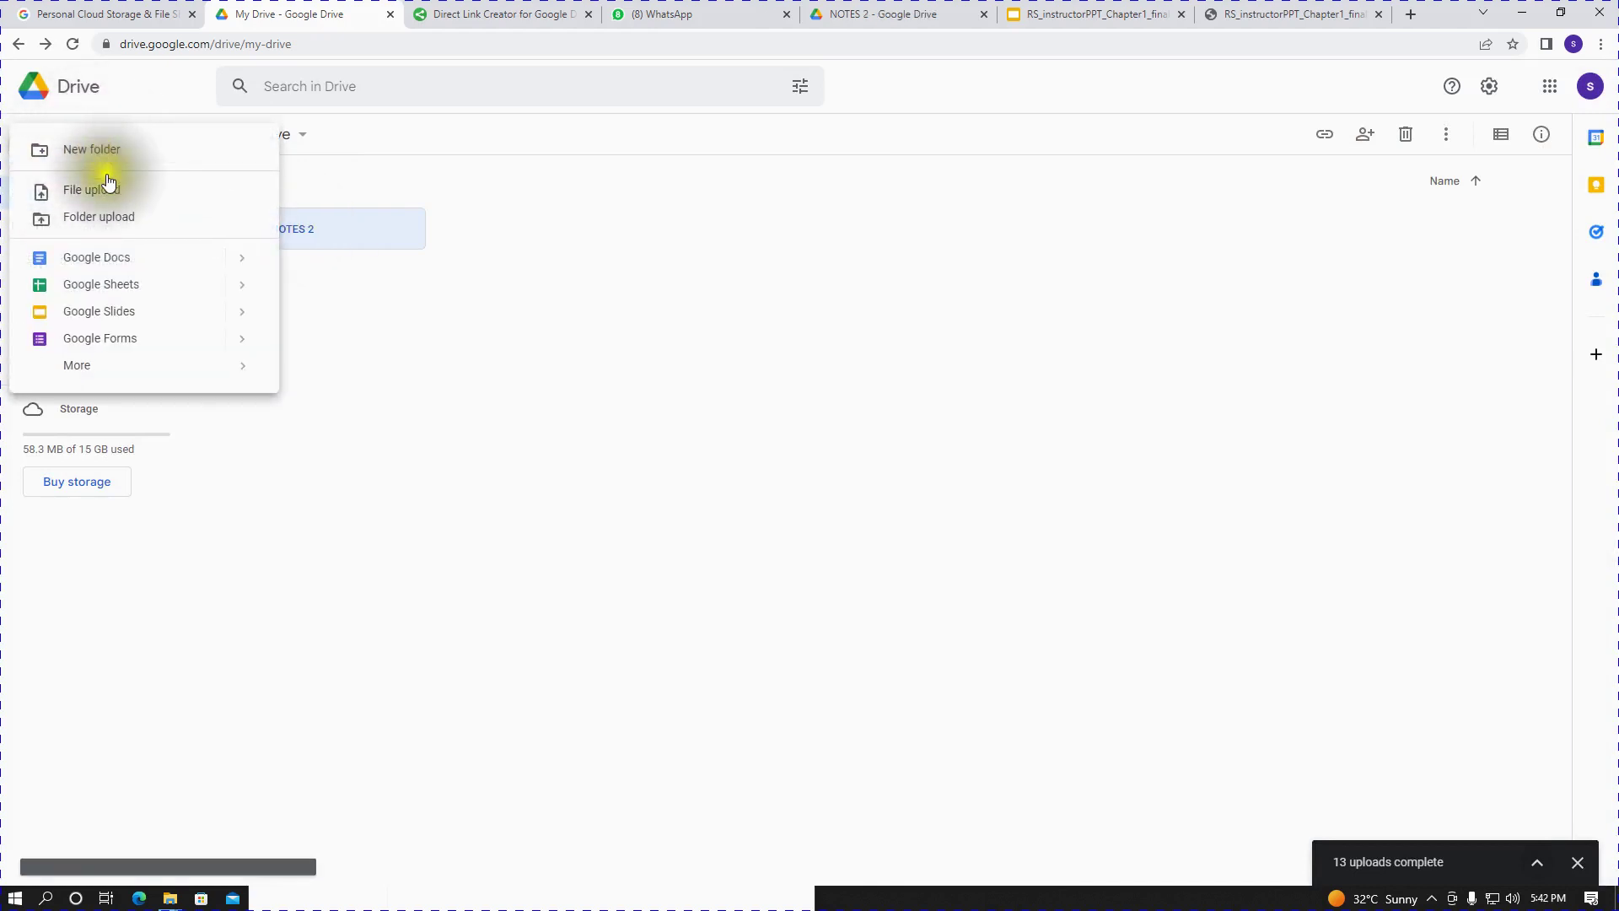
pyautogui.click(121, 168)
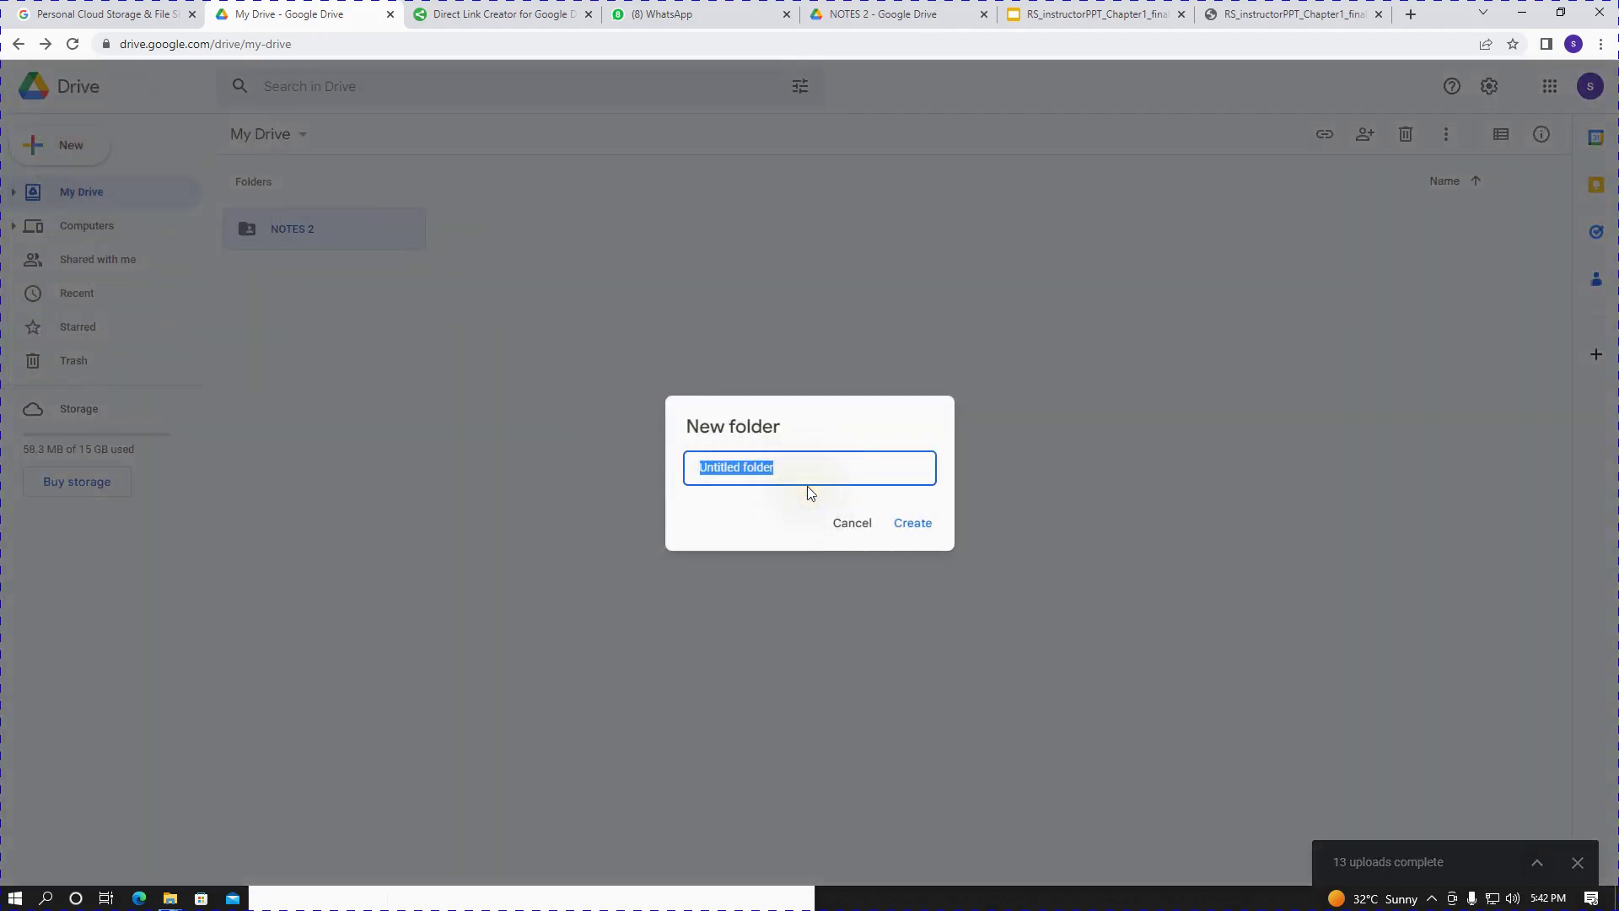
pyautogui.write('QUIZES')
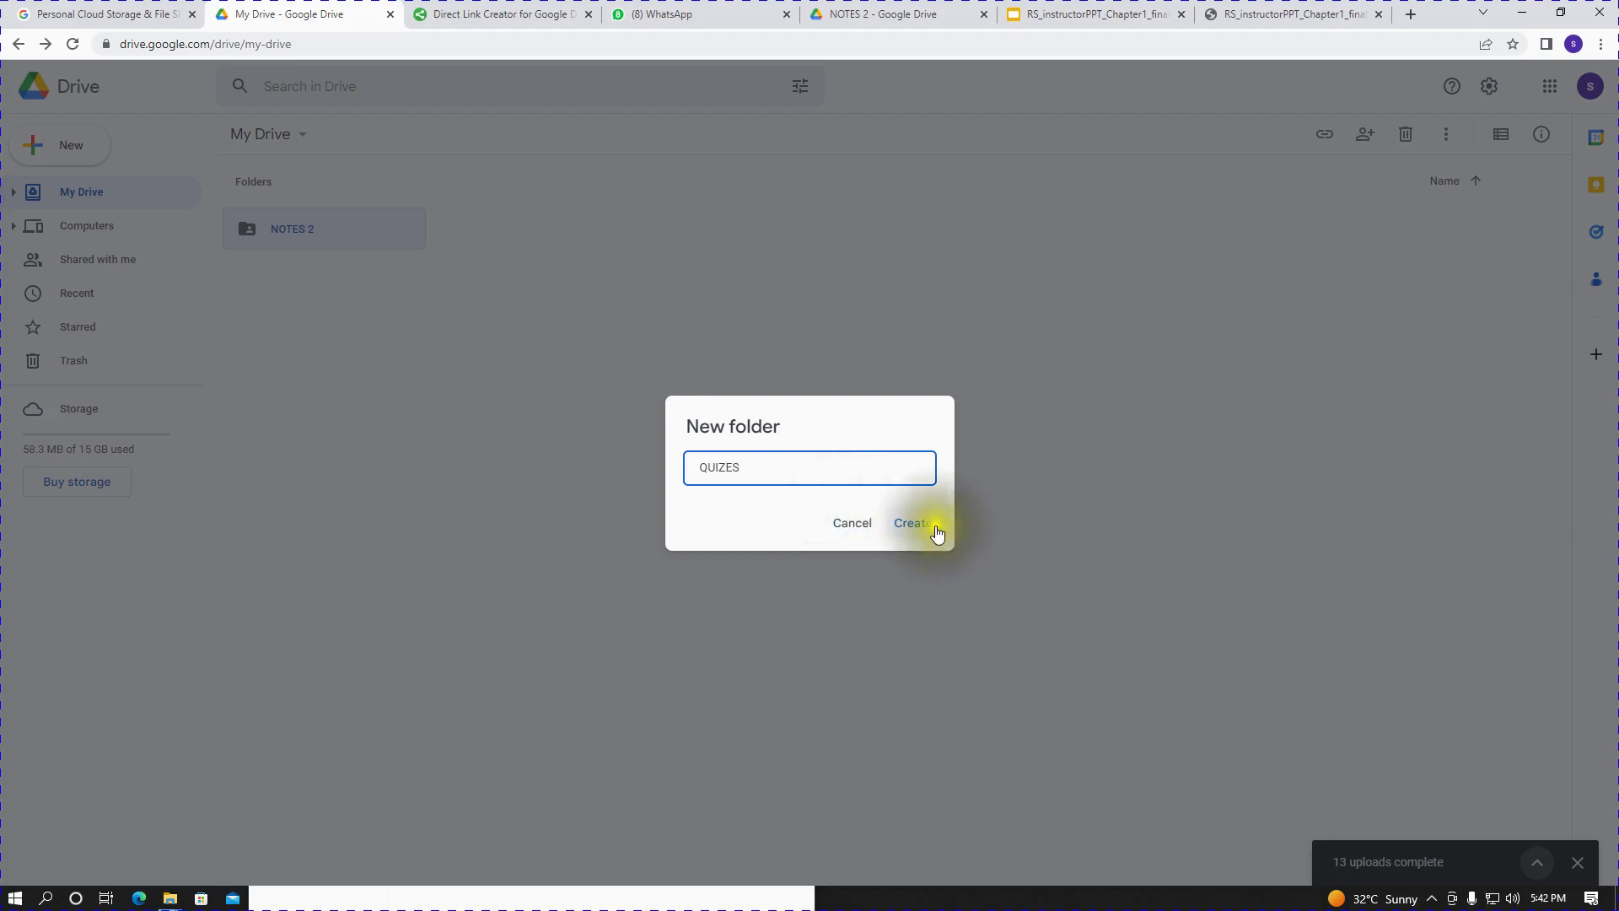
pyautogui.click(928, 522)
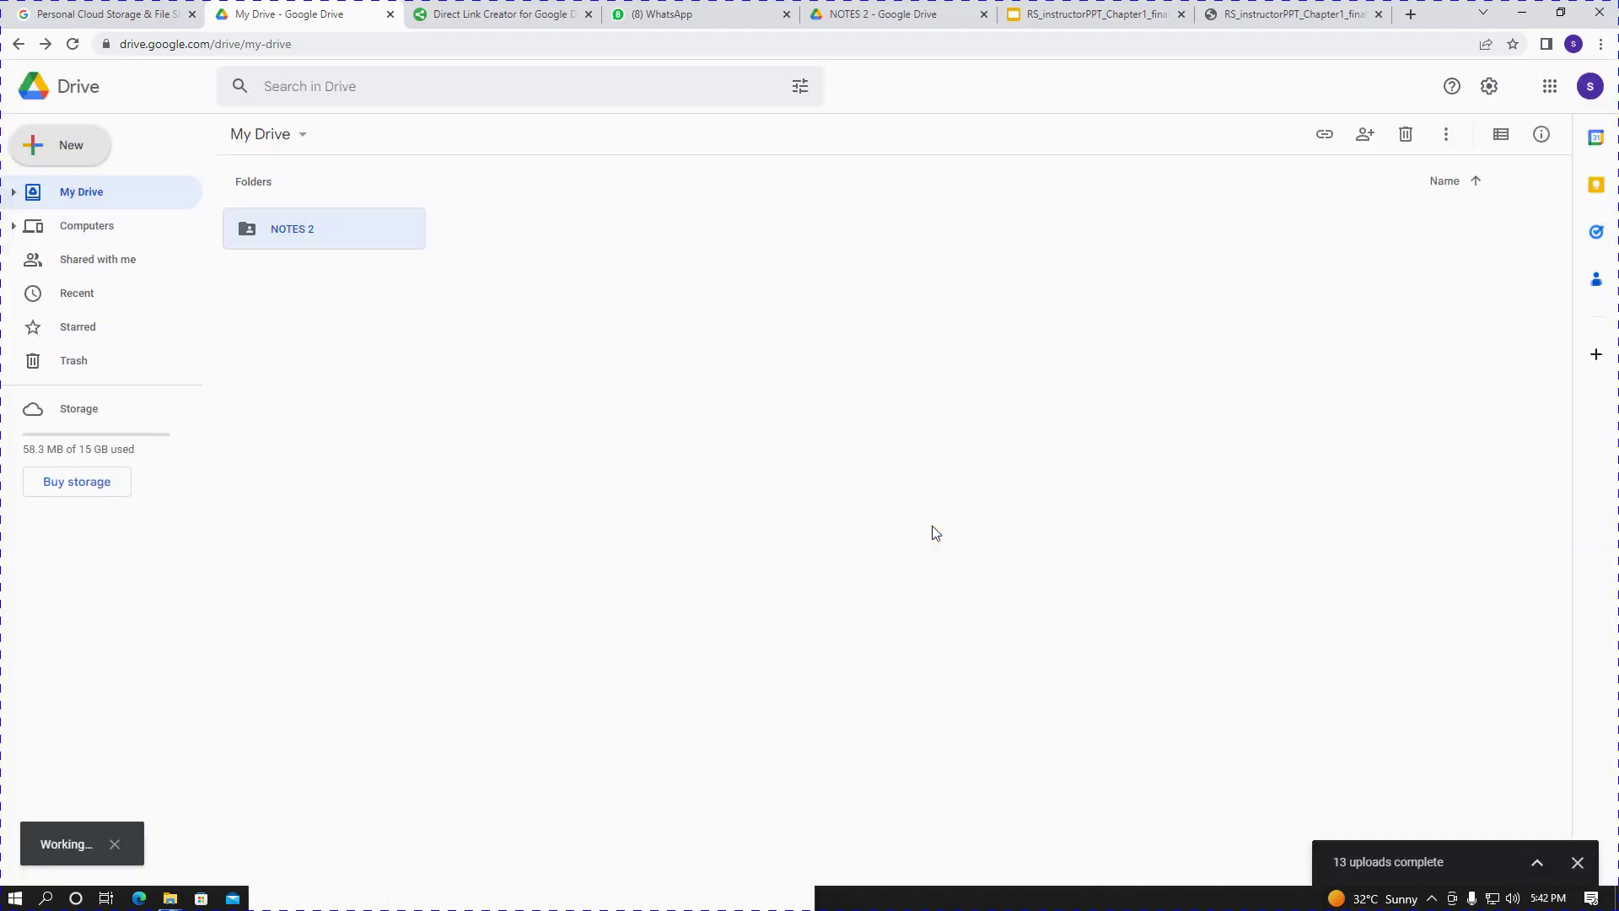
# - Share the QUIZES folder so anyone with the link can view it
pyautogui.rightClick(517, 229)
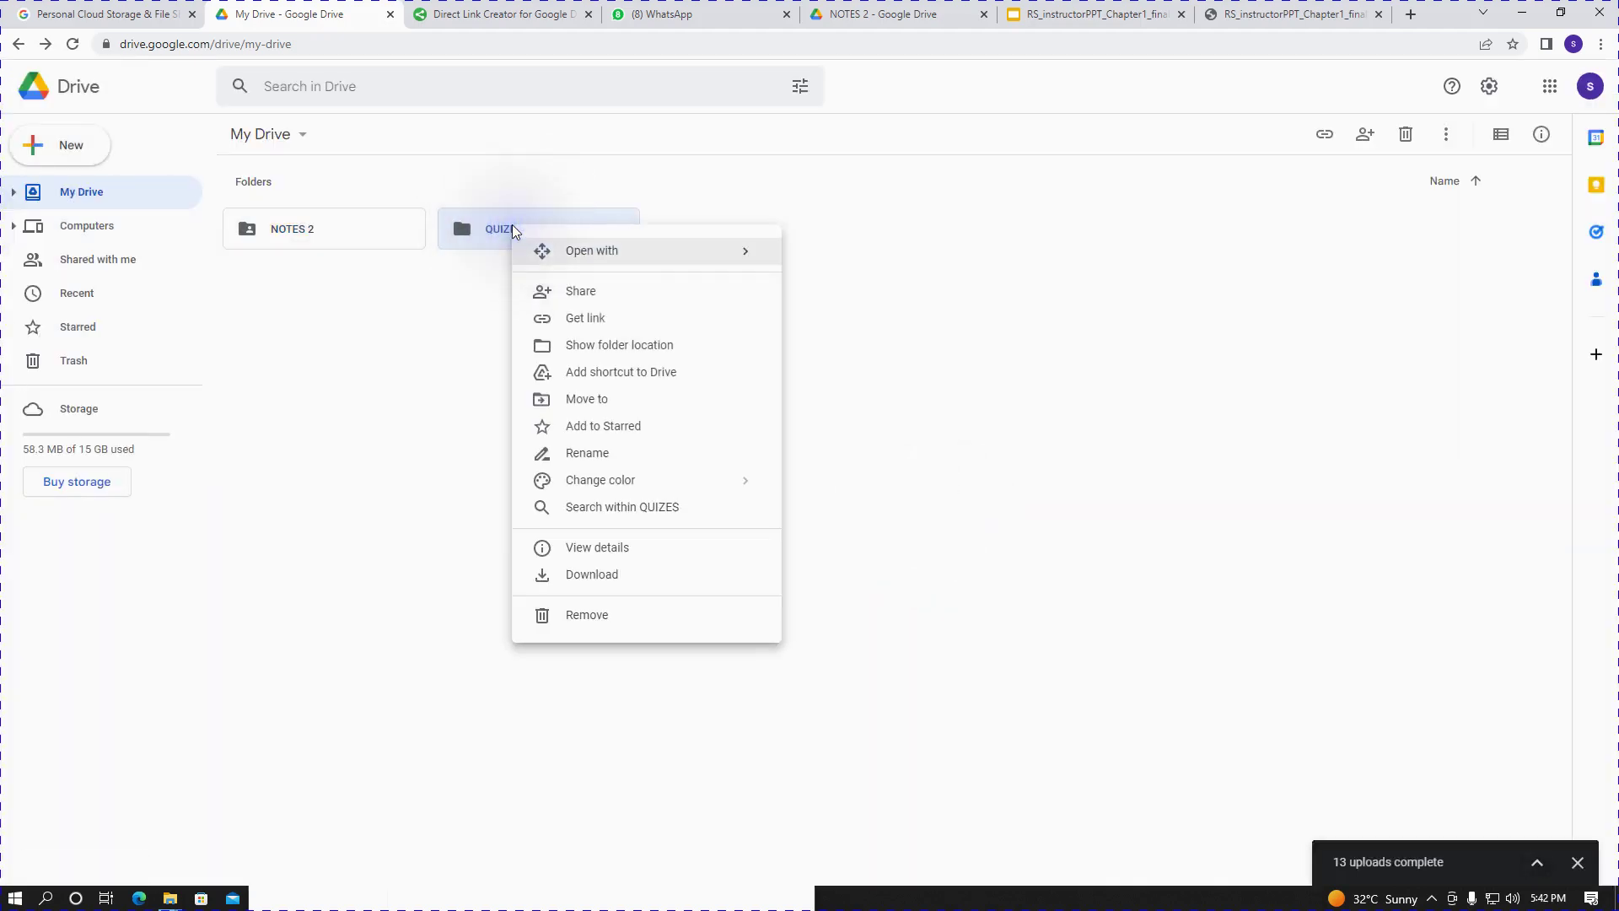
pyautogui.click(597, 322)
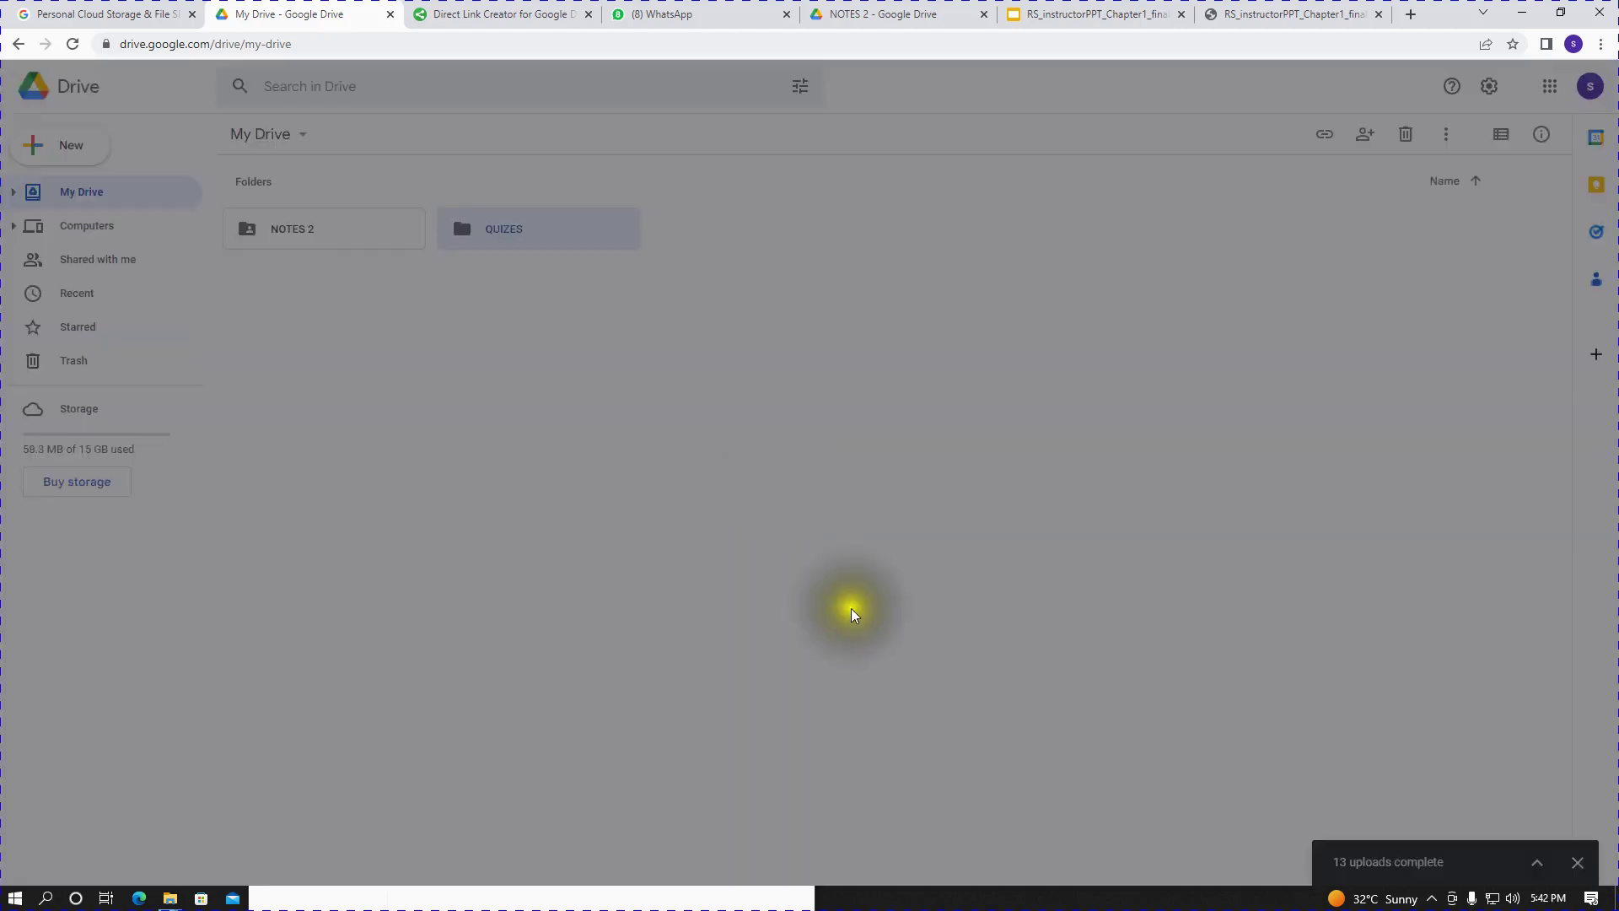
pyautogui.click(707, 550)
pyautogui.click(749, 624)
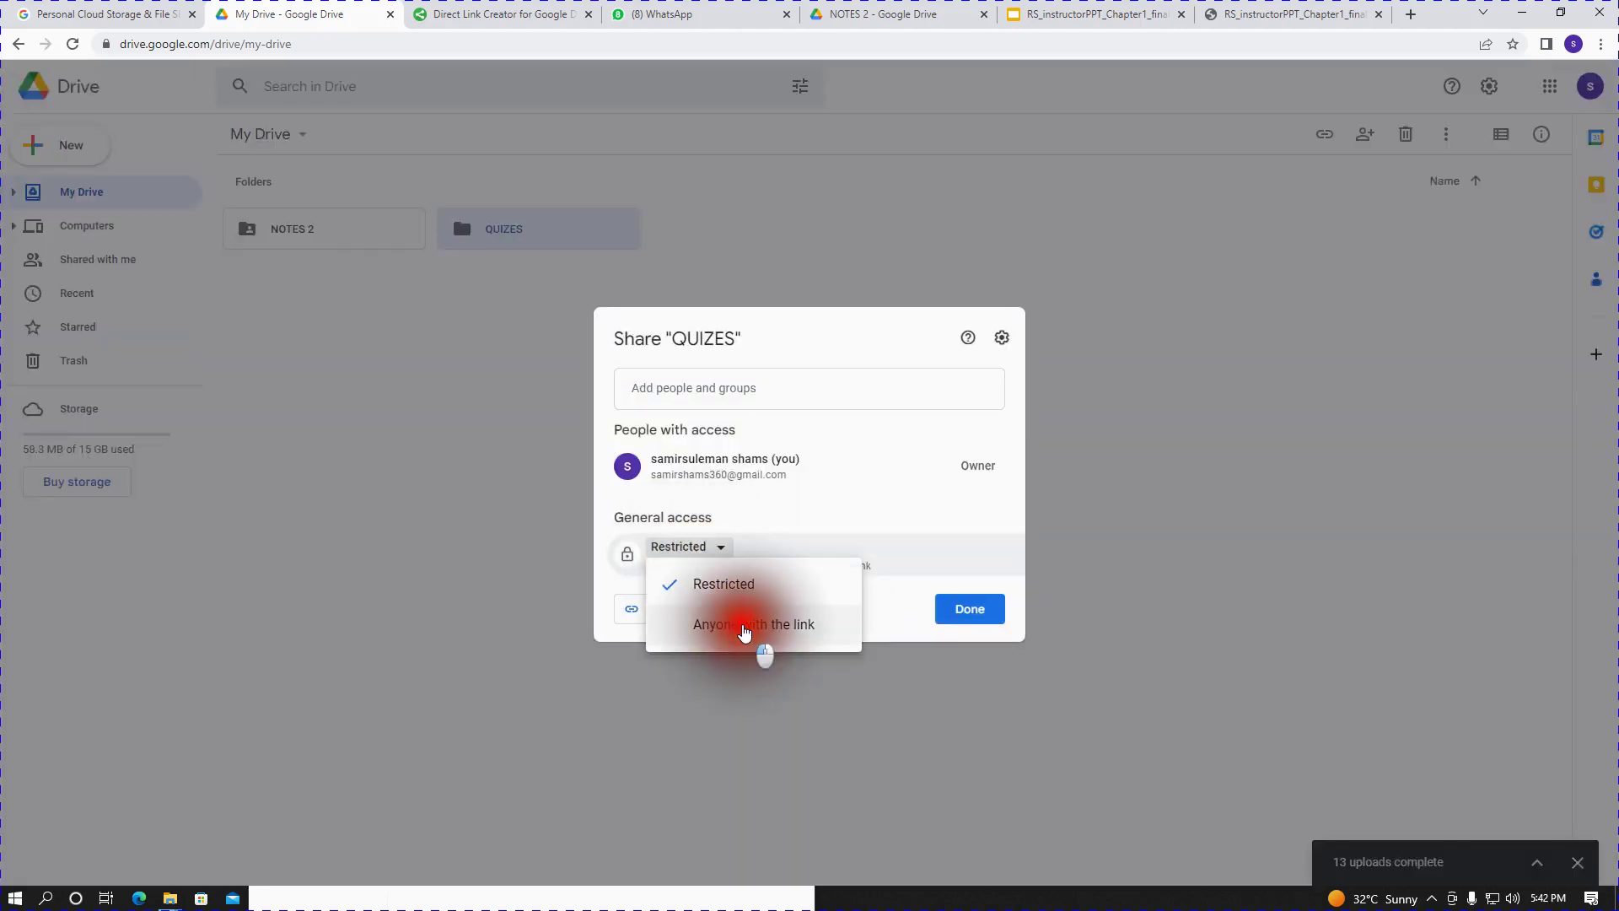
pyautogui.click(961, 610)
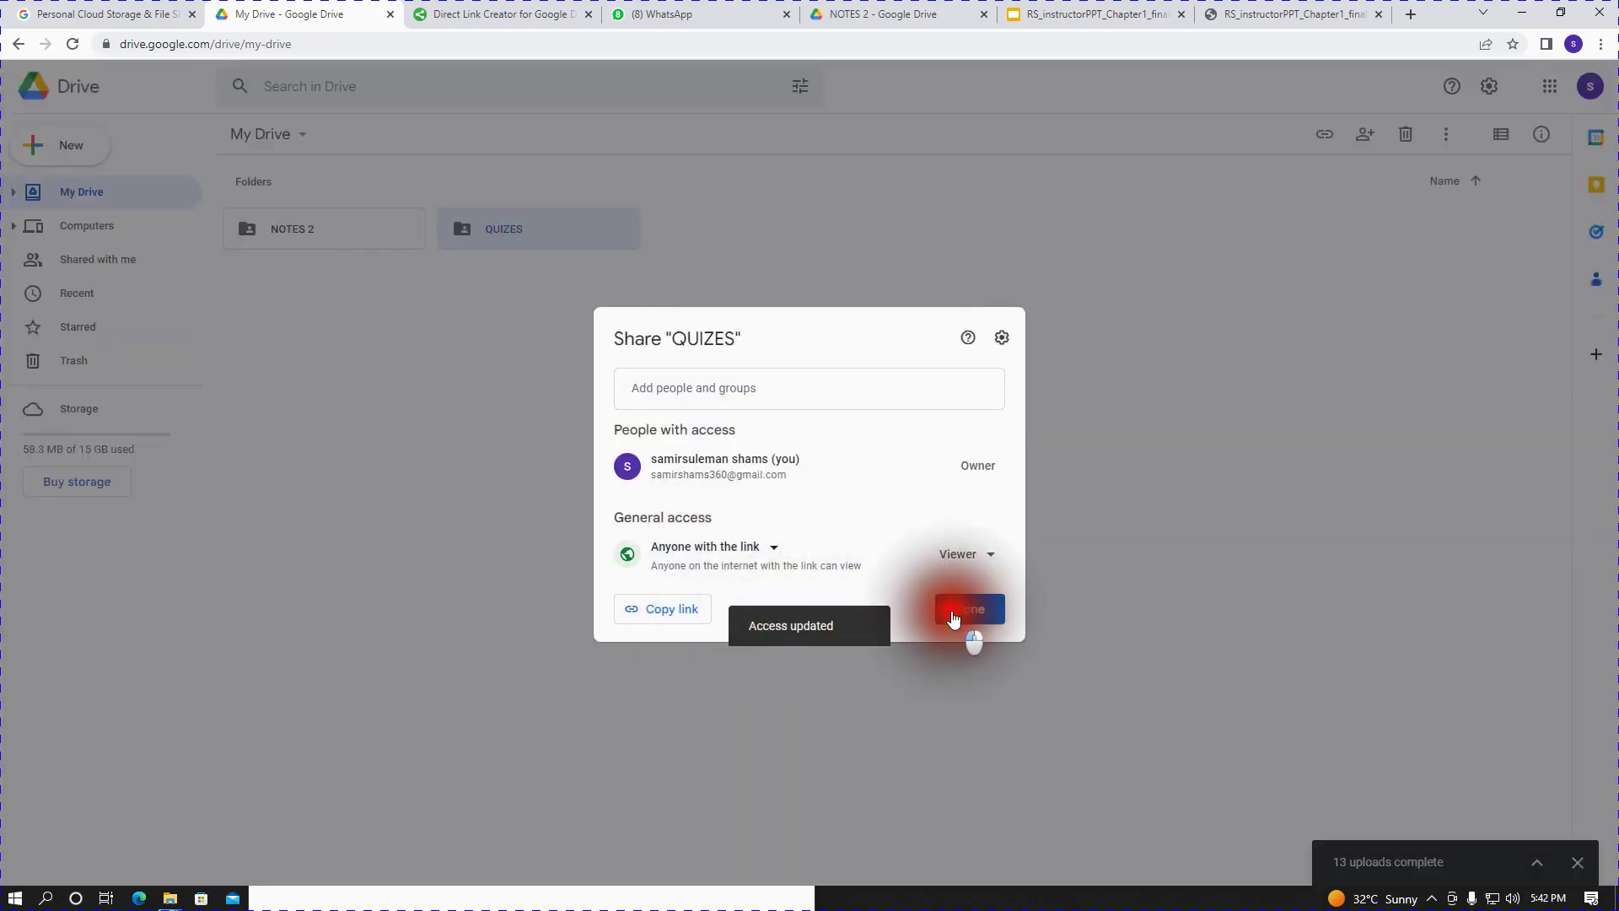
# - Open the QUIZES folder and choose to create a new item with Direct Link Creator
pyautogui.doubleClick(575, 224)
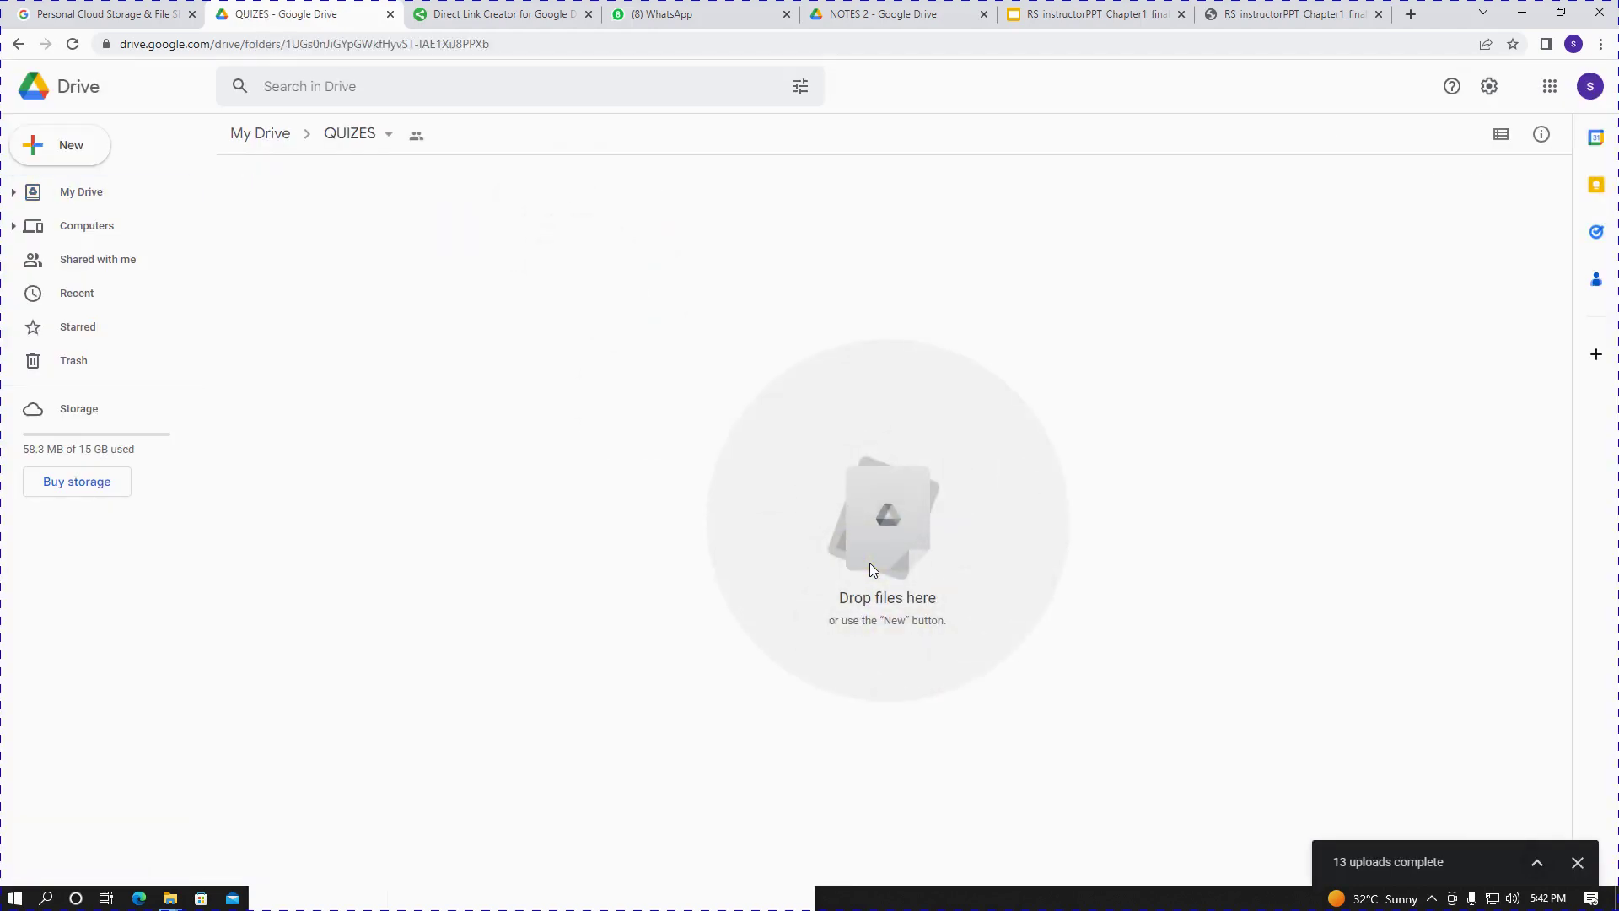
pyautogui.click(59, 154)
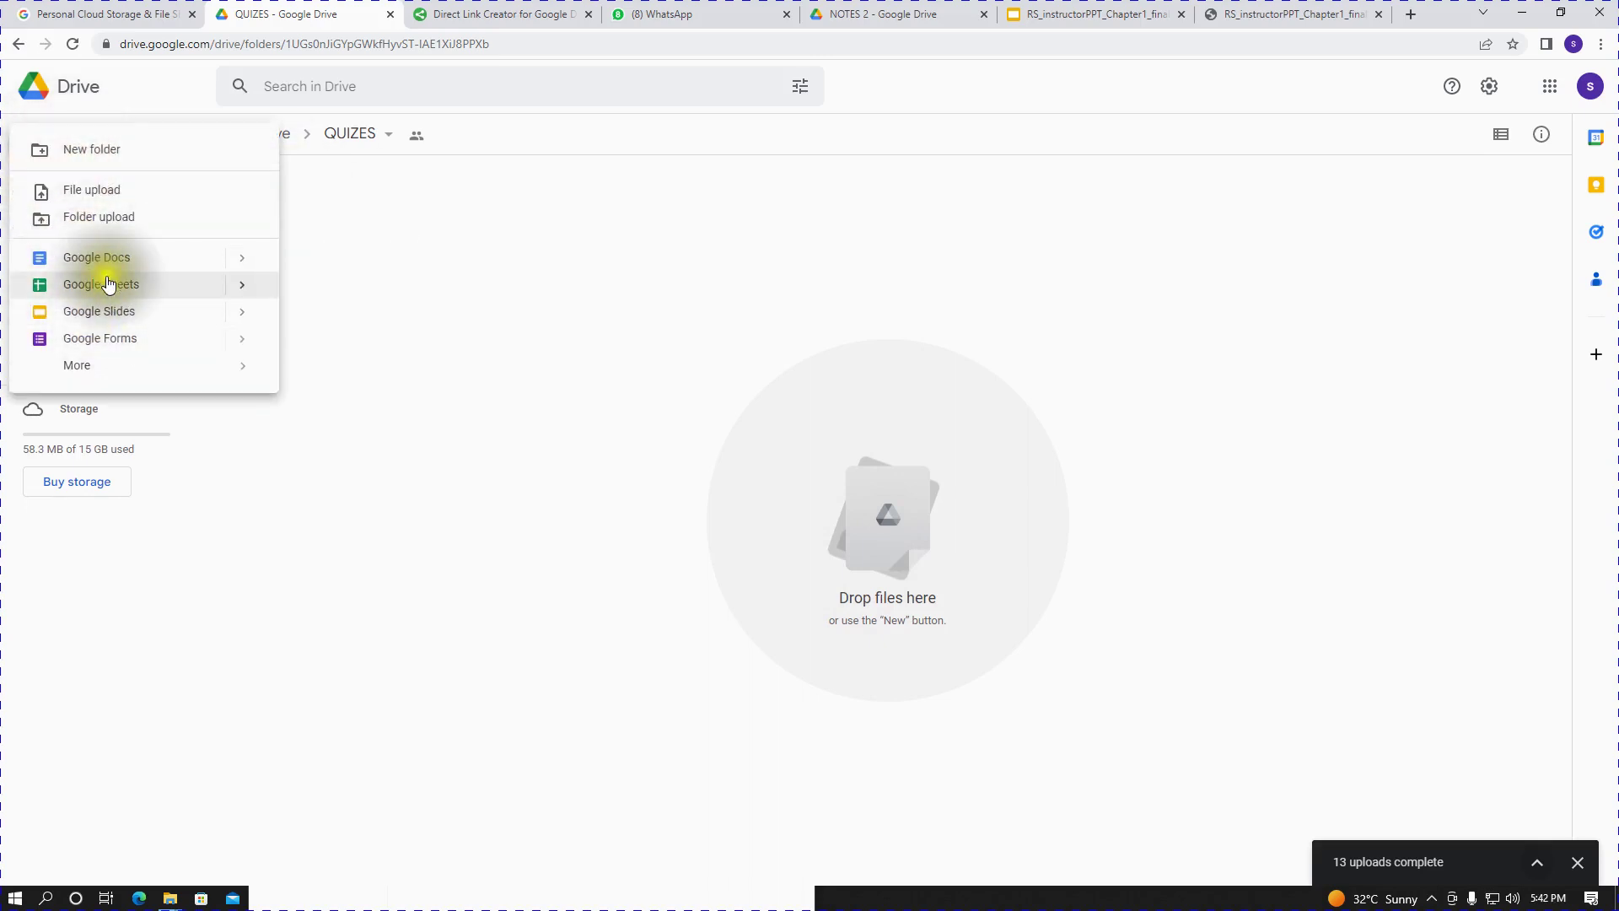
pyautogui.moveTo(114, 370)
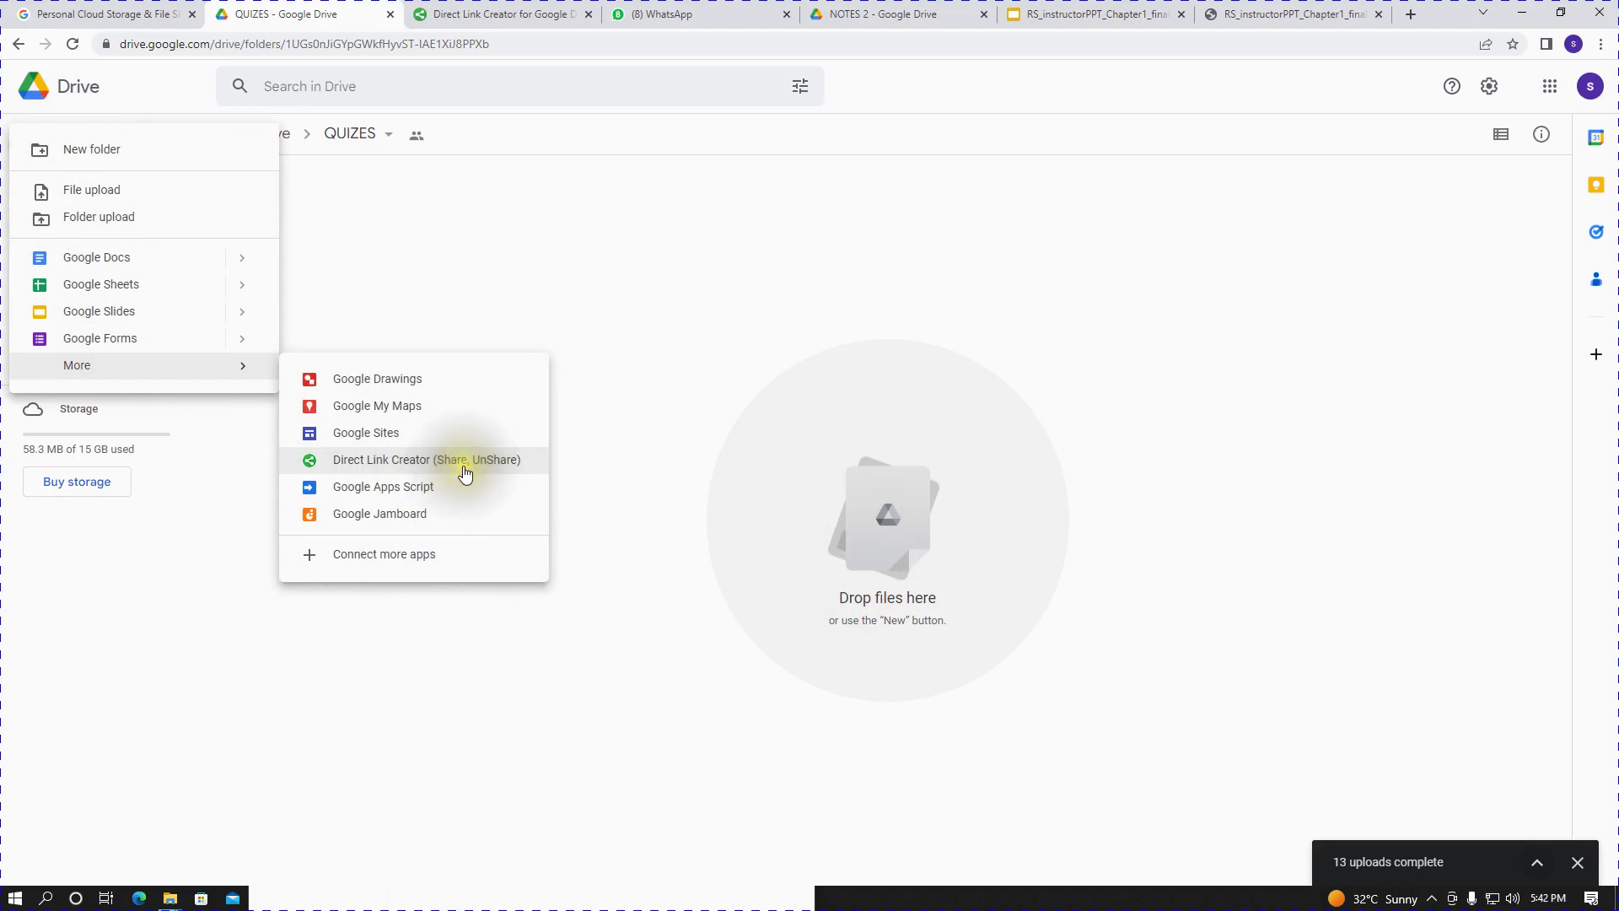
pyautogui.click(432, 462)
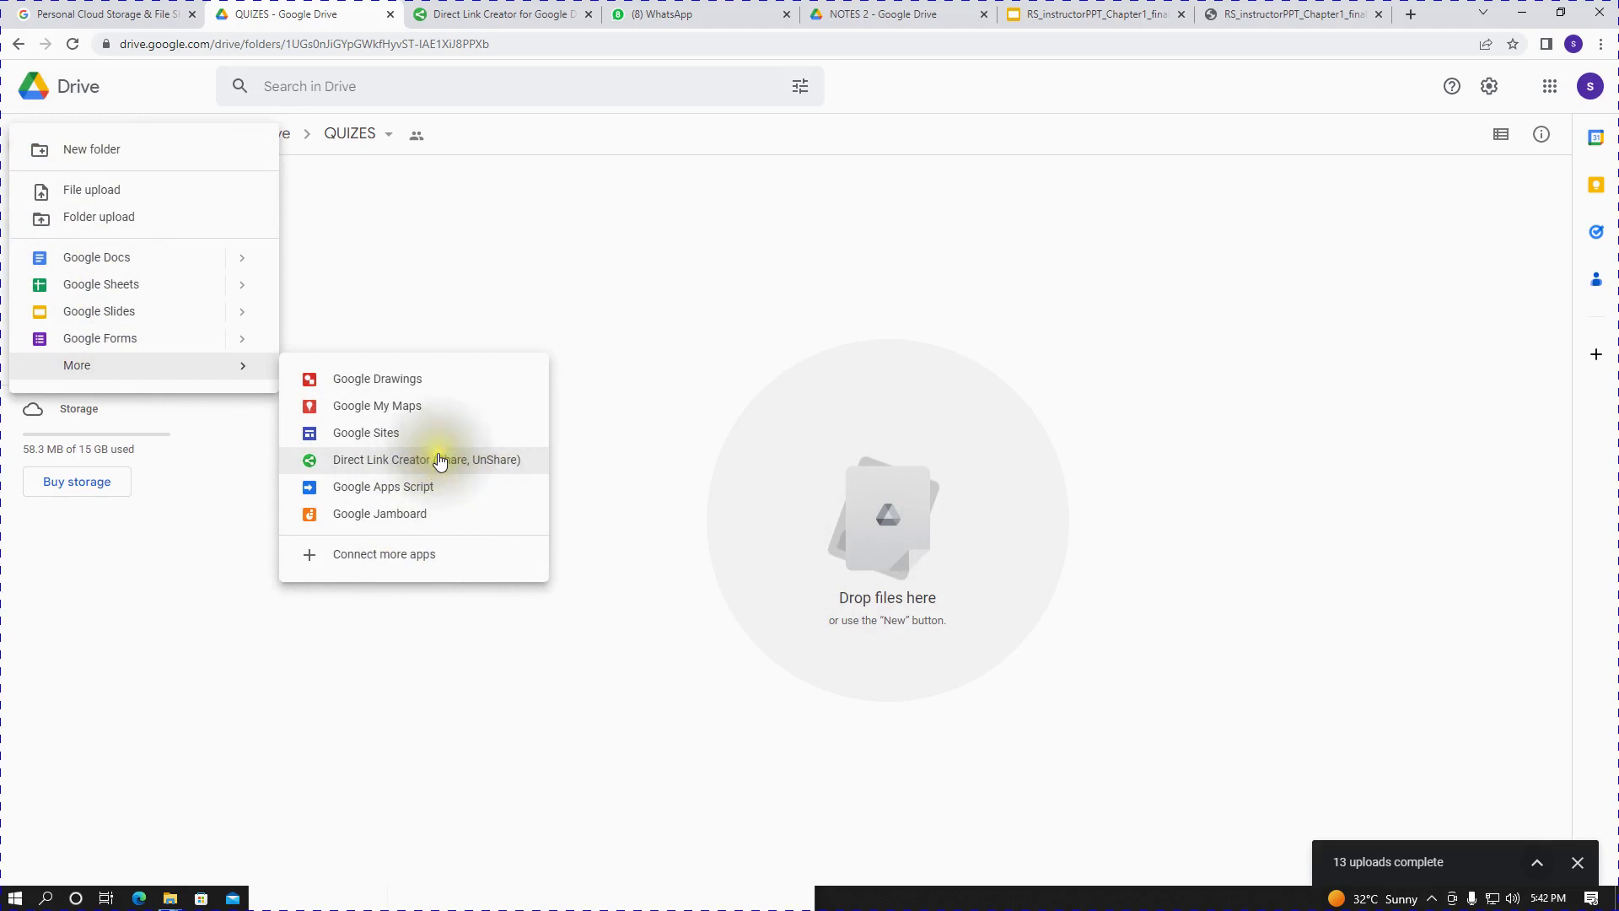
# - Launch Direct Link Creator and scroll to the HTML-format download links for the eleven chapter files
pyautogui.click(439, 459)
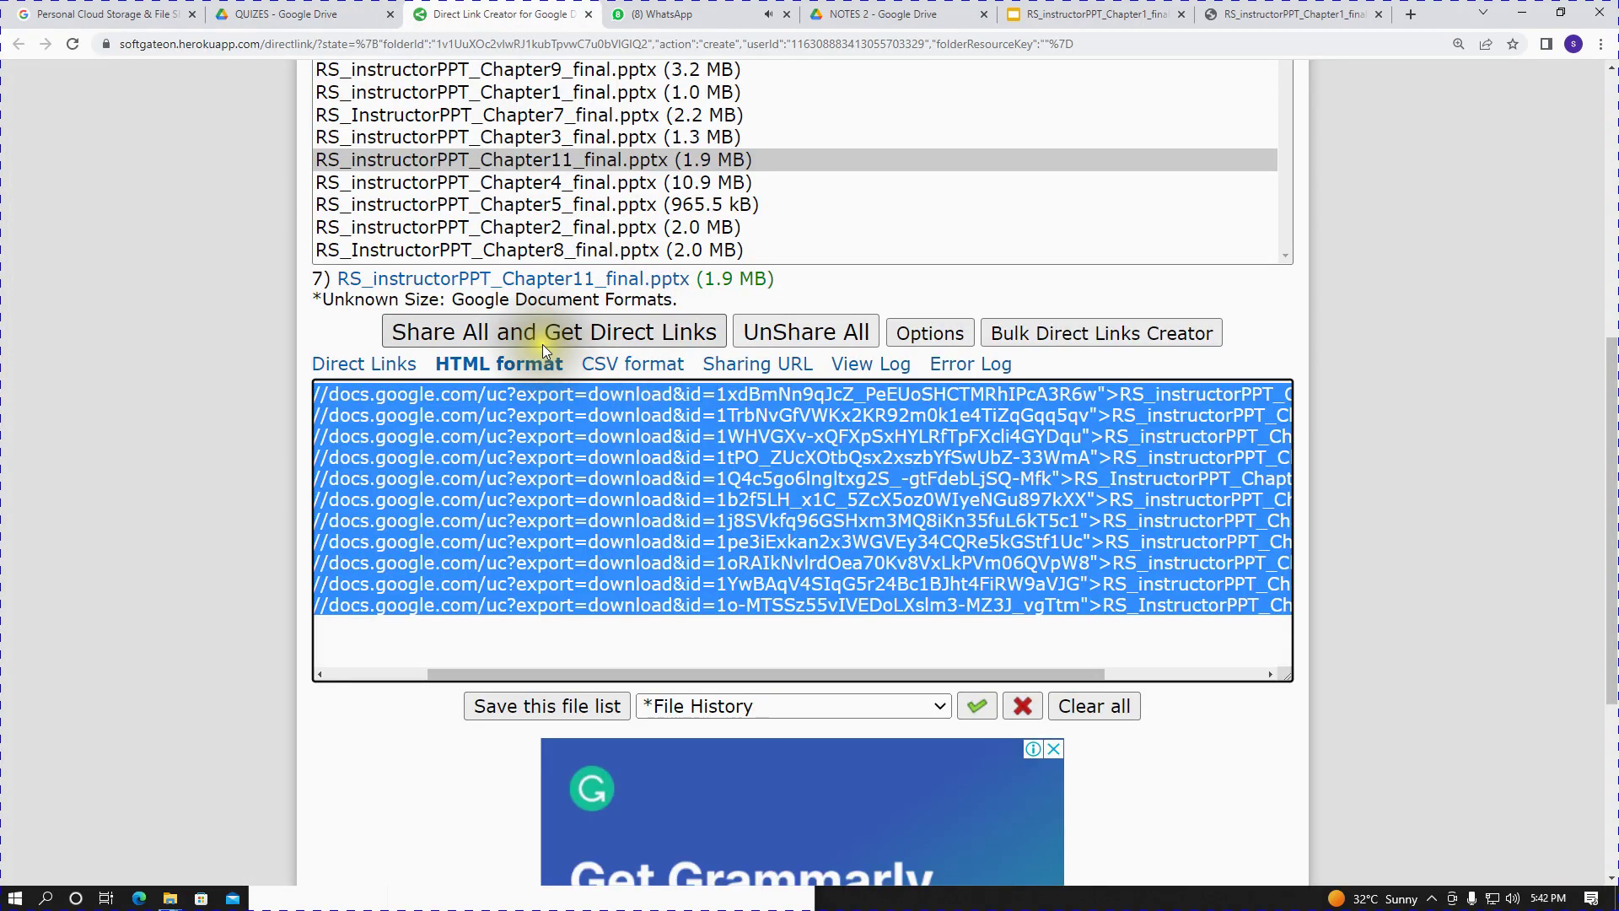
pyautogui.scroll(4, 485, 332)
pyautogui.scroll(-3, 705, 517)
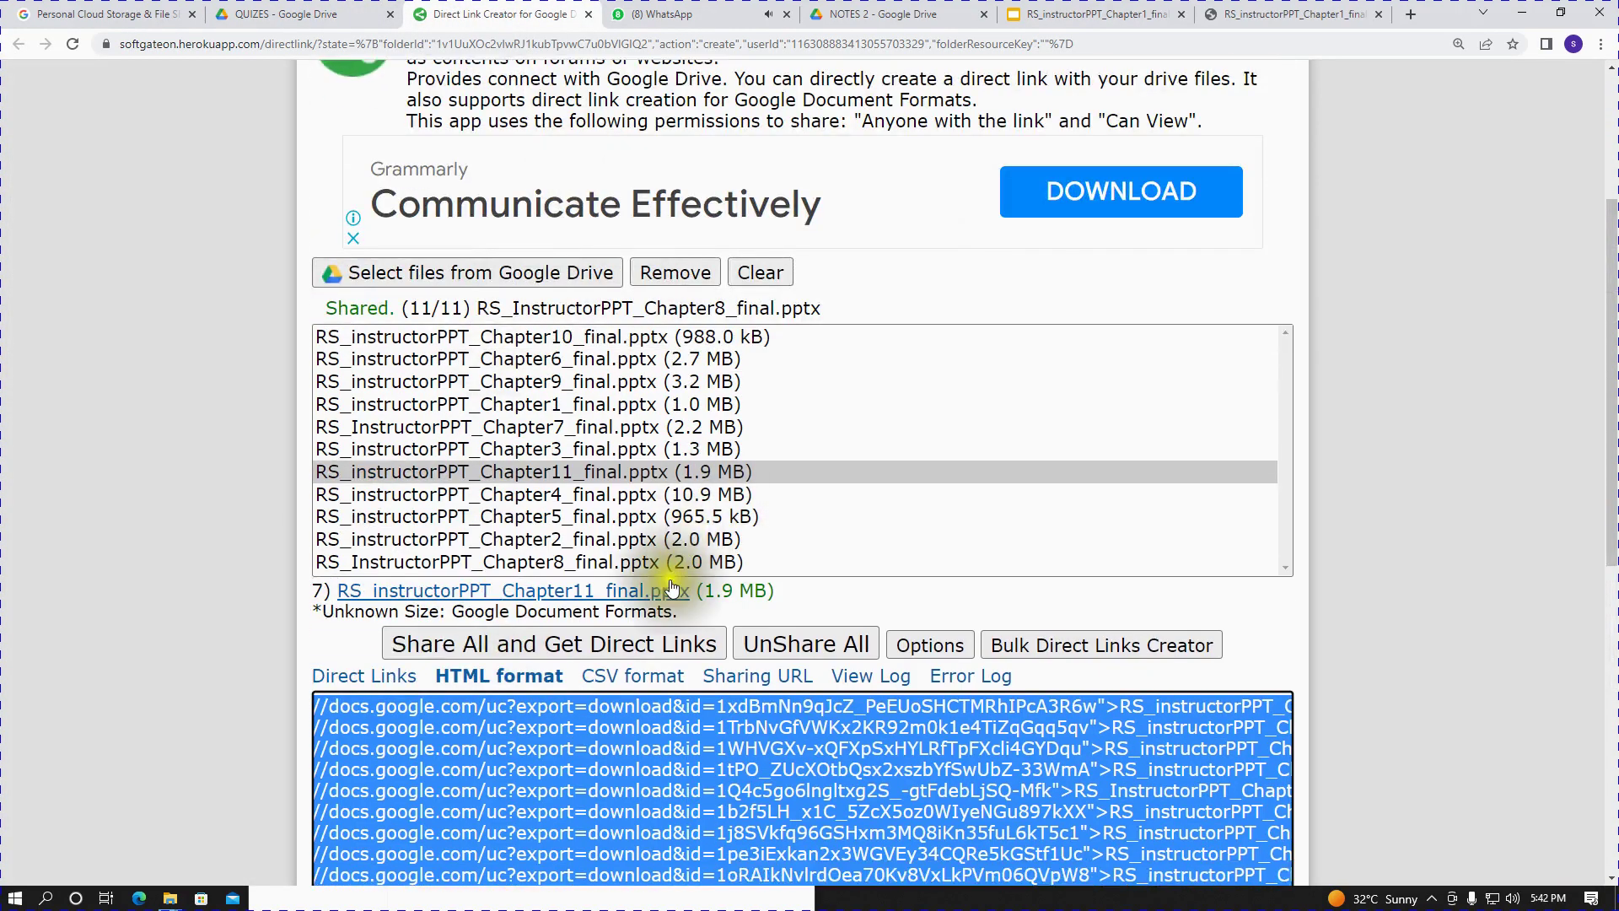
pyautogui.scroll(-3, 658, 590)
pyautogui.click(669, 337)
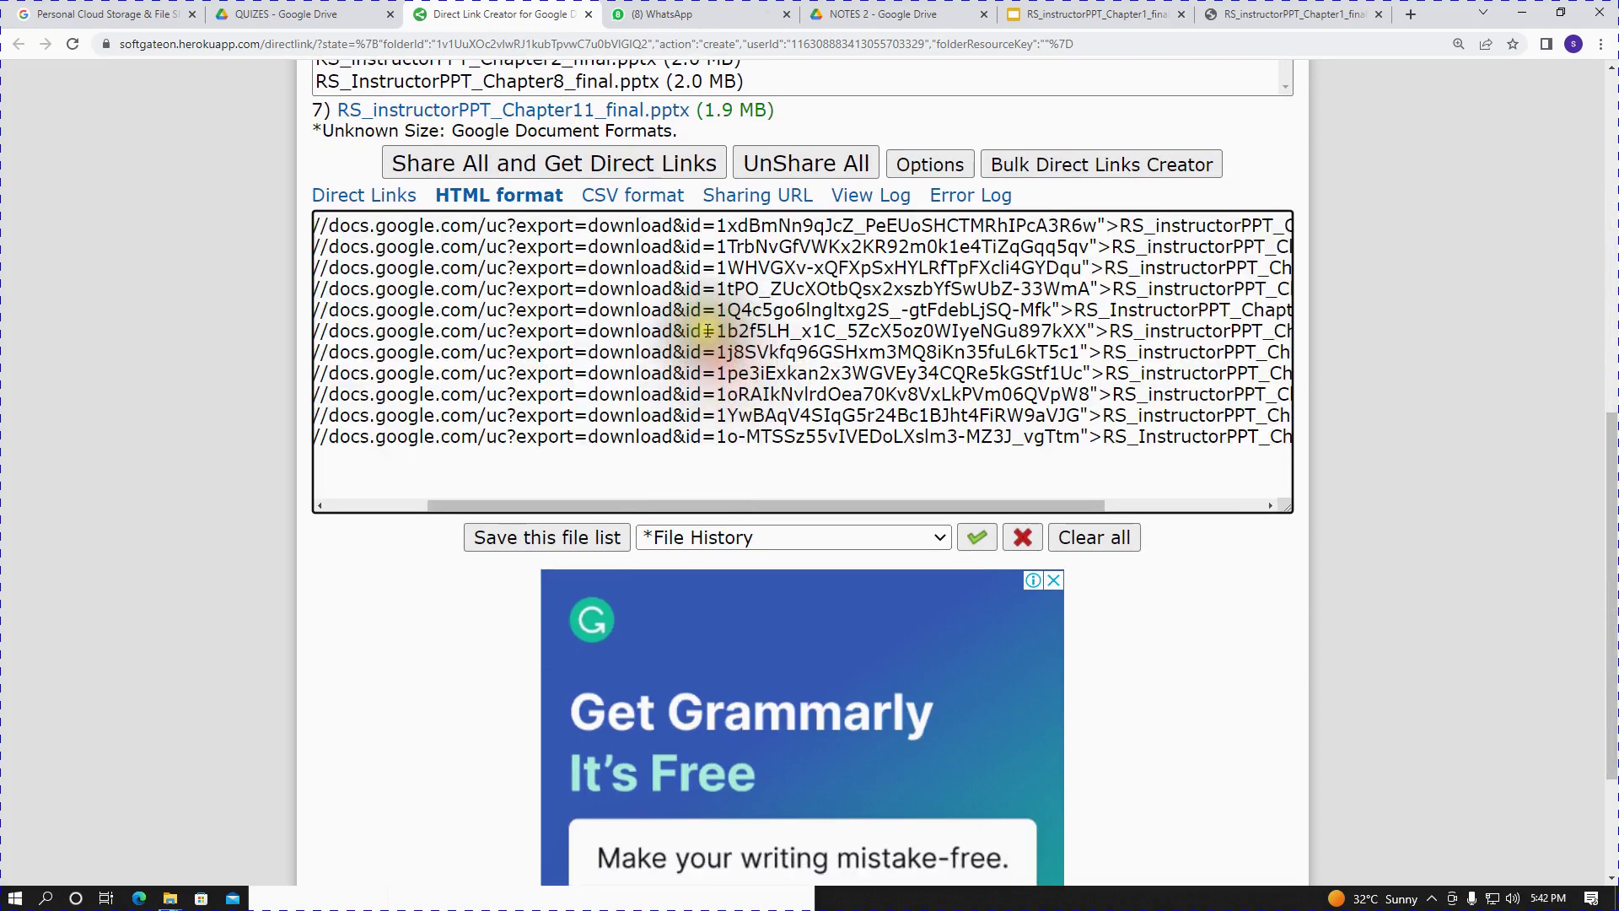